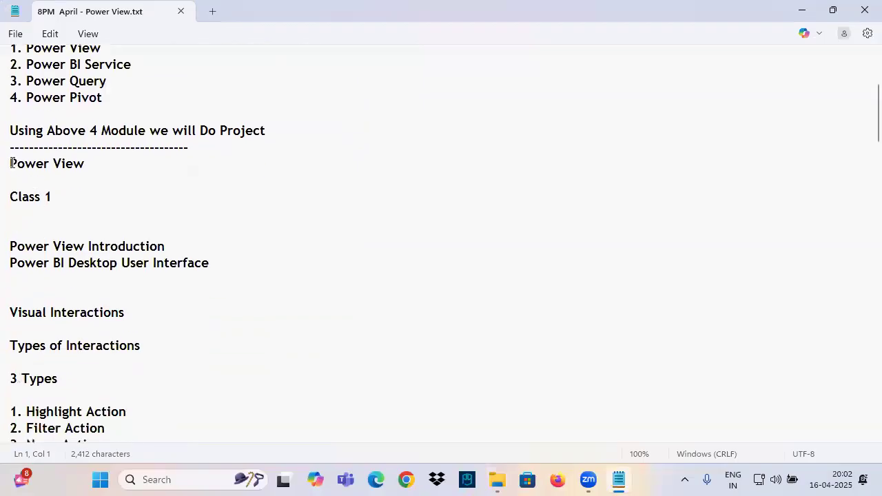
- Review the class notes from the Class 1 outline down to the Visual Interactions section, enlarging the text to 120%
drag(8, 196, 83, 189)
scroll(85, 188, down, 2)
drag(35, 147, 160, 151)
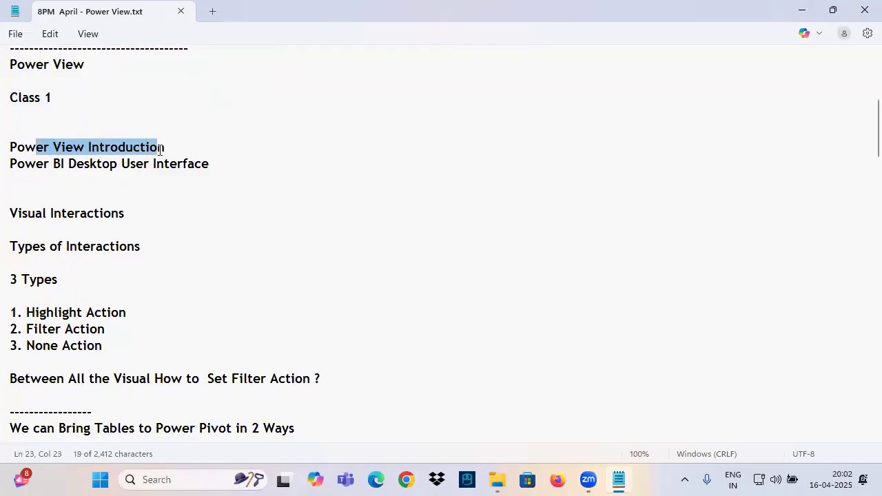
drag(30, 165, 214, 177)
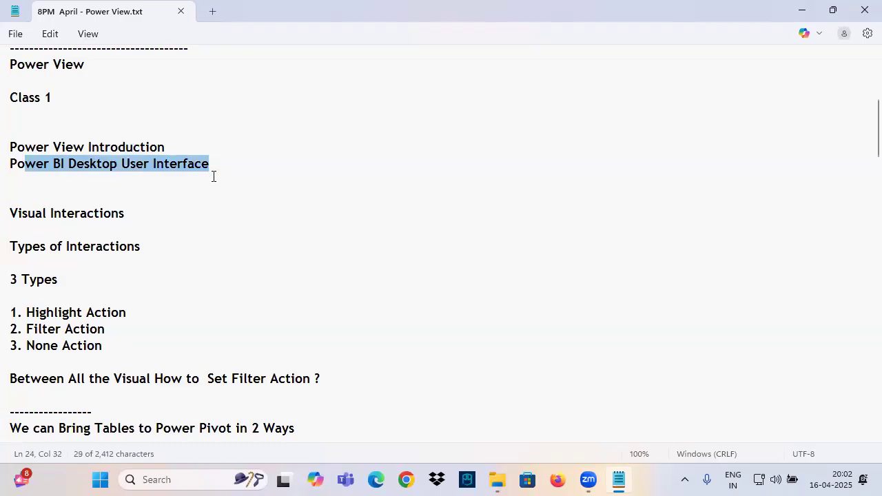
scroll(136, 205, down, 1)
click(13, 179)
key(ctrl+plus)
key(ctrl+plus)
drag(13, 179, 149, 180)
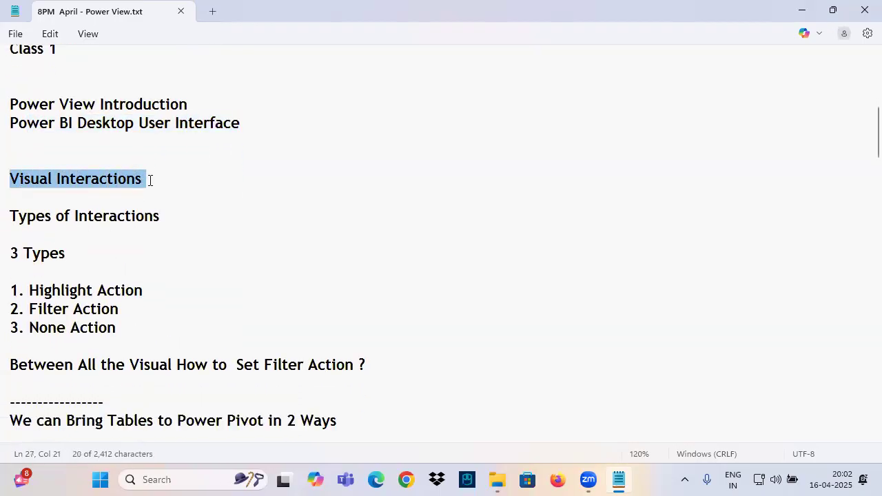
click(145, 181)
scroll(142, 181, down, 20)
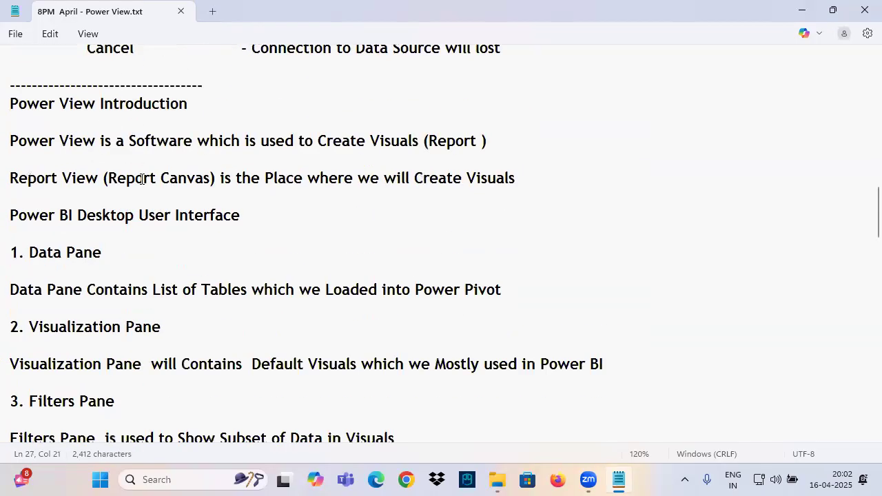
drag(20, 179, 117, 183)
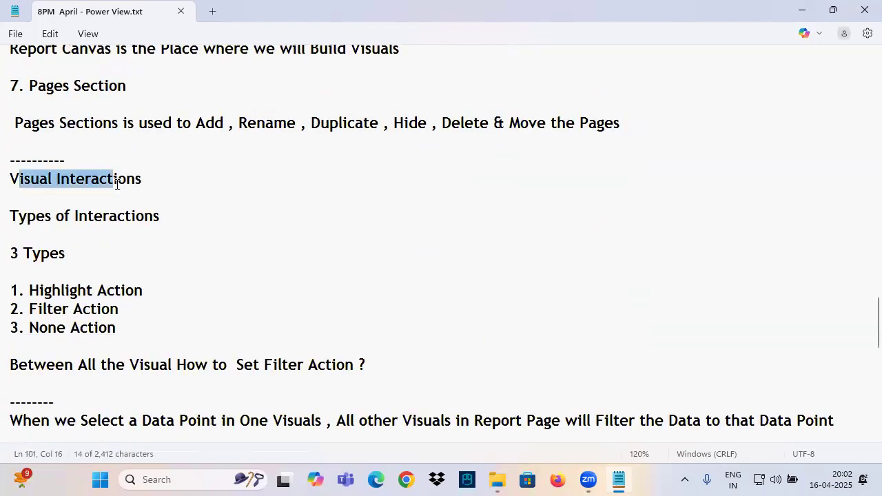
- Add a dashed separator line below the sentence starting "When we Select a Data Point in One Visuals"
scroll(114, 191, down, 5)
click(59, 181)
text(---------------------)
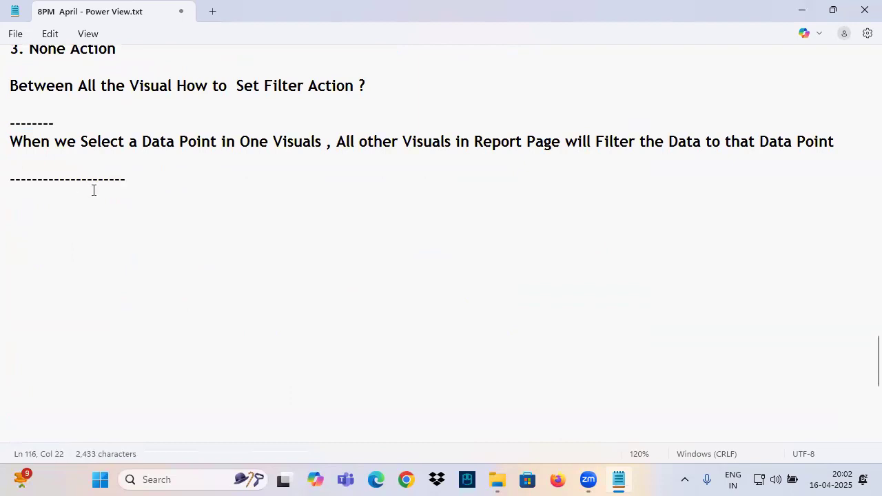
- Copy the "Types of Interactions" heading with its three listed action types below the new dashed separator
scroll(94, 190, up, 10)
scroll(74, 169, down, 6)
drag(138, 234, 12, 132)
key(ctrl+c)
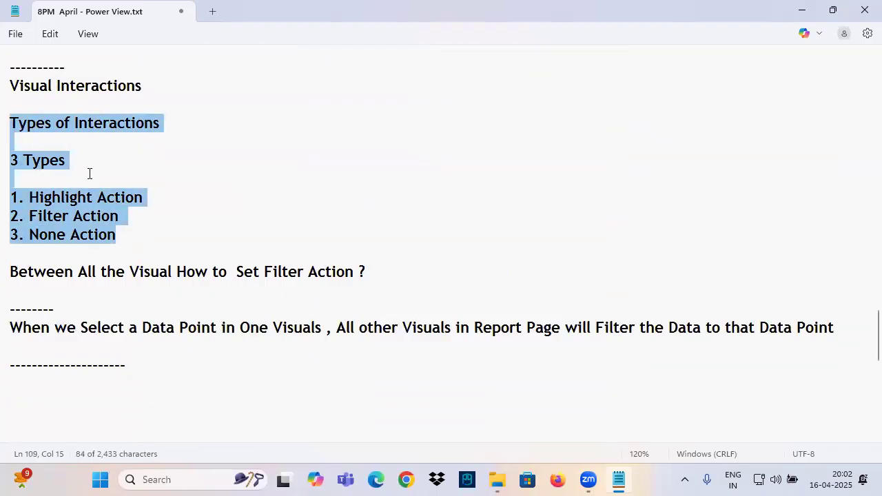
scroll(90, 174, down, 3)
click(35, 216)
key(ctrl+v)
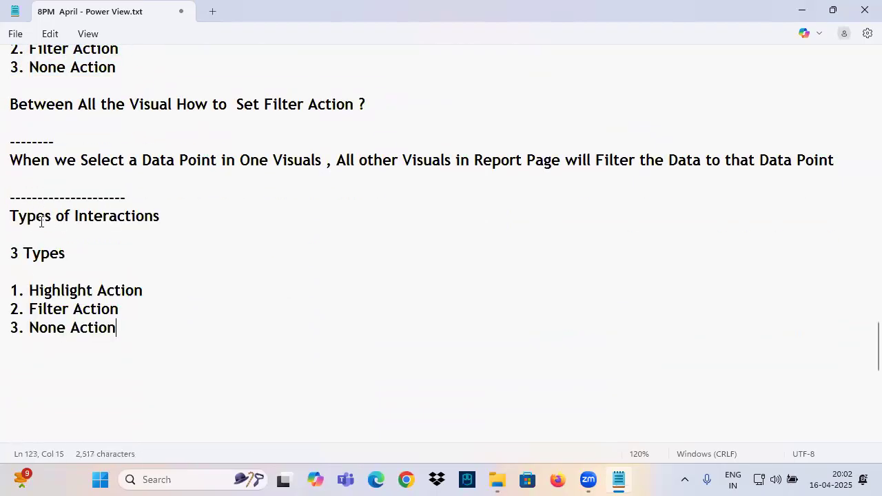
drag(18, 253, 69, 271)
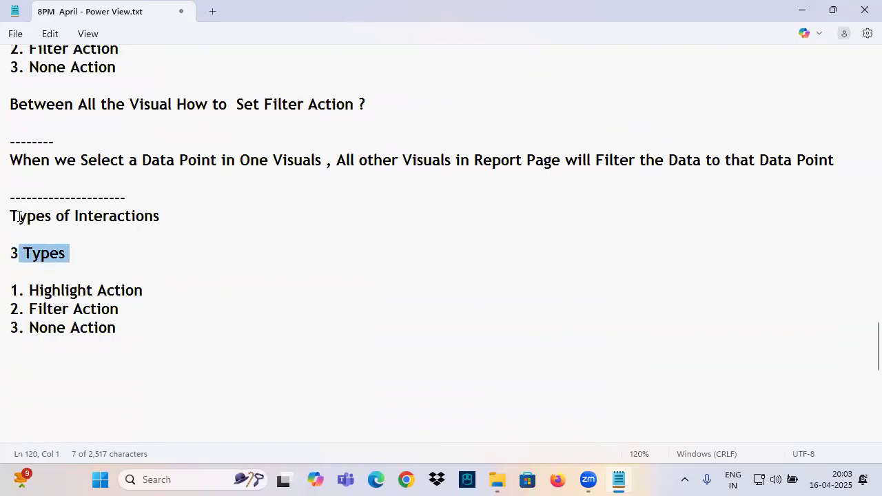
drag(20, 216, 131, 327)
- Show the desktop and open the Power View Class 1 report in Power BI Desktop
click(880, 481)
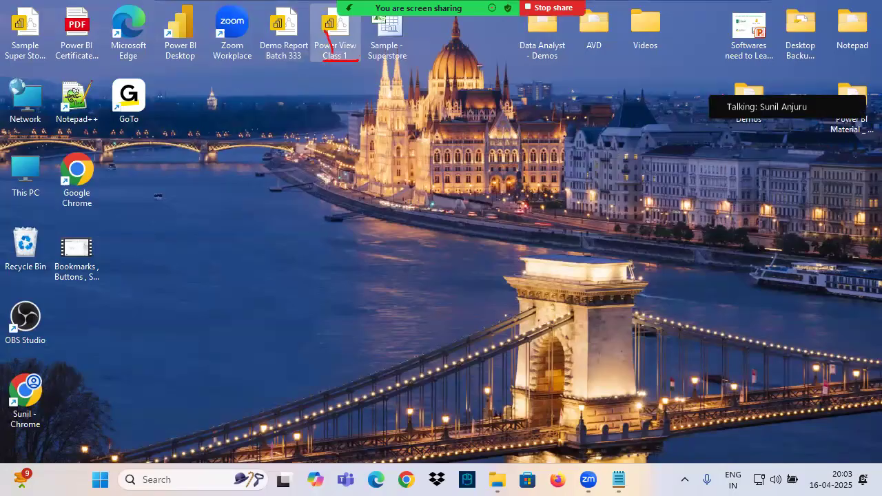
key(Escape)
double_click(338, 38)
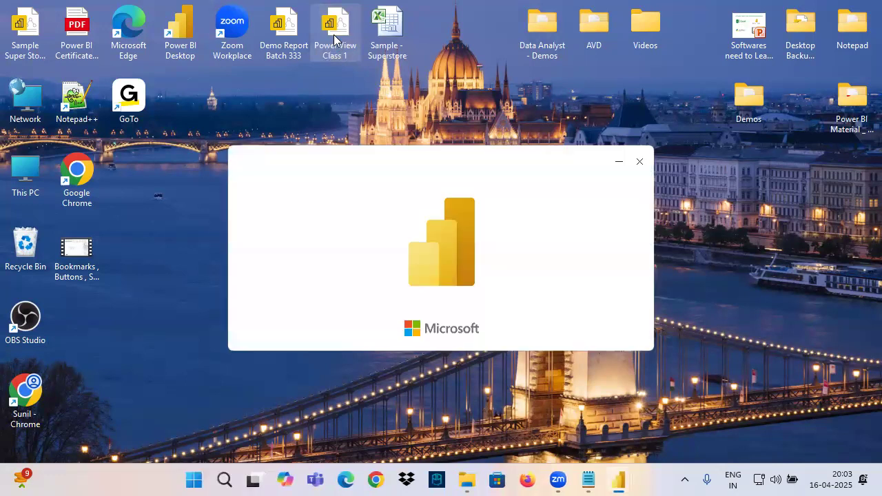
key(ctrl+2)
mouse_move(326, 66)
mouse_down()
mouse_move(361, 66)
mouse_move(198, 53)
mouse_move(201, 68)
mouse_up()
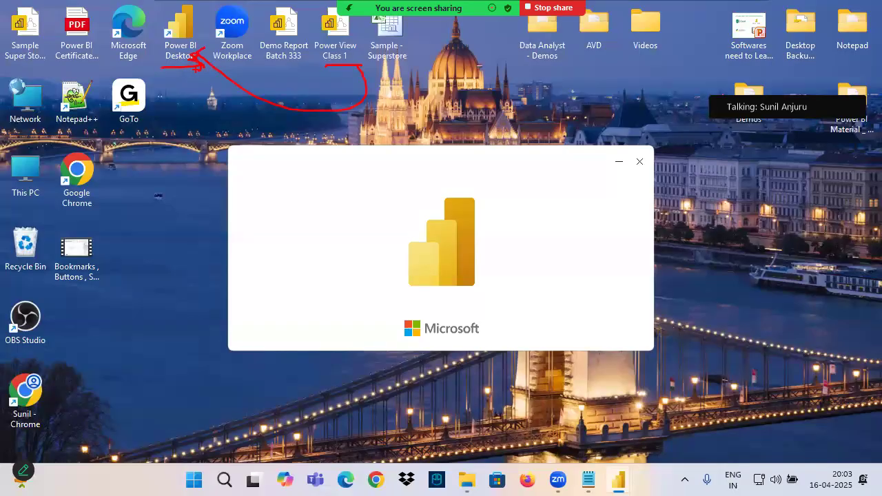
key(Escape)
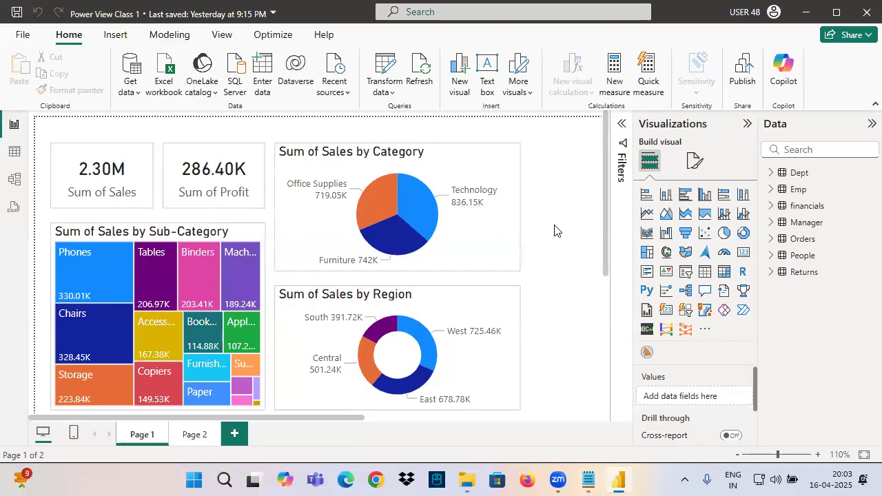
- Select the Central region in the donut chart and compare Technology sales in the category pie chart before and after
mouse_move(359, 356)
mouse_down()
mouse_move(365, 371)
mouse_move(411, 346)
mouse_up()
drag(80, 183, 262, 177)
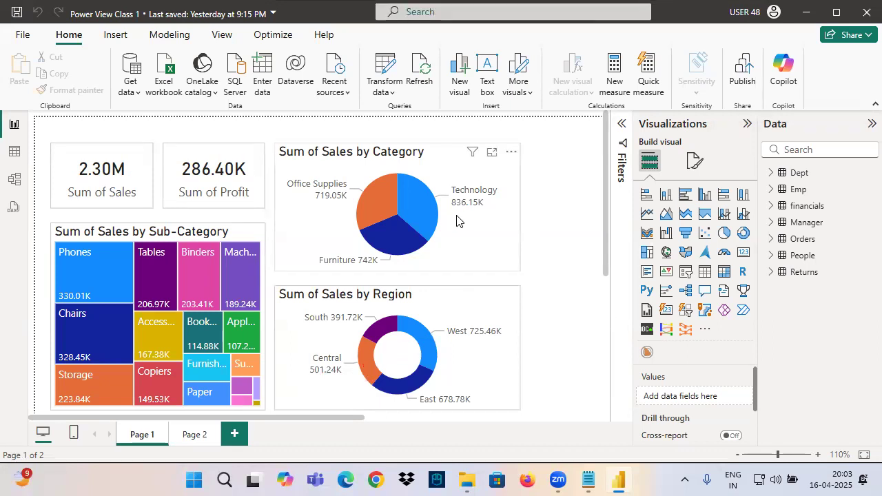
mouse_move(452, 211)
mouse_down()
mouse_move(493, 214)
mouse_move(522, 204)
mouse_move(504, 216)
mouse_up()
mouse_move(543, 193)
mouse_down()
mouse_move(552, 201)
mouse_move(545, 209)
mouse_up()
mouse_move(560, 195)
mouse_down()
mouse_move(560, 207)
mouse_move(583, 207)
mouse_up()
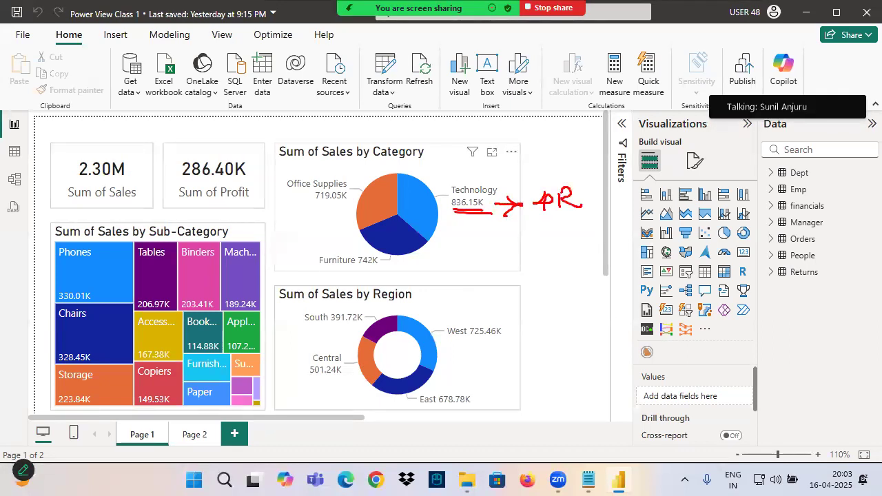
click(357, 368)
drag(452, 210, 494, 214)
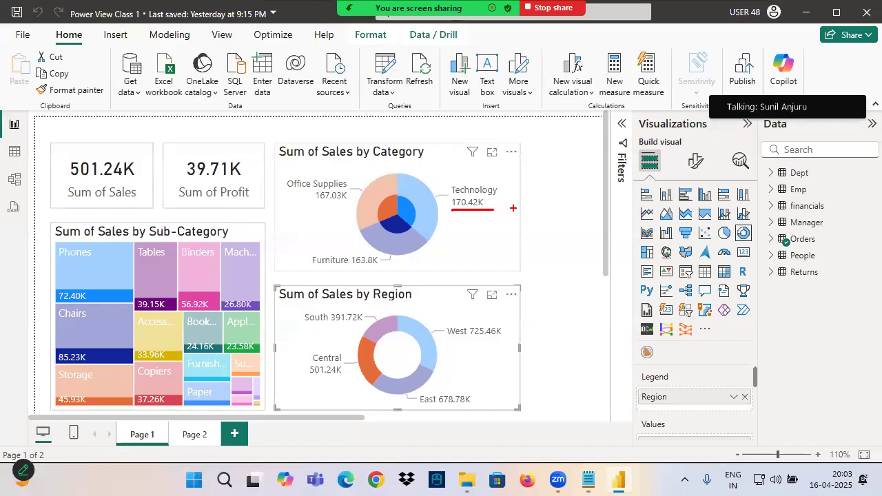
mouse_move(511, 203)
mouse_down()
mouse_move(538, 203)
mouse_move(529, 215)
mouse_up()
drag(467, 219, 492, 216)
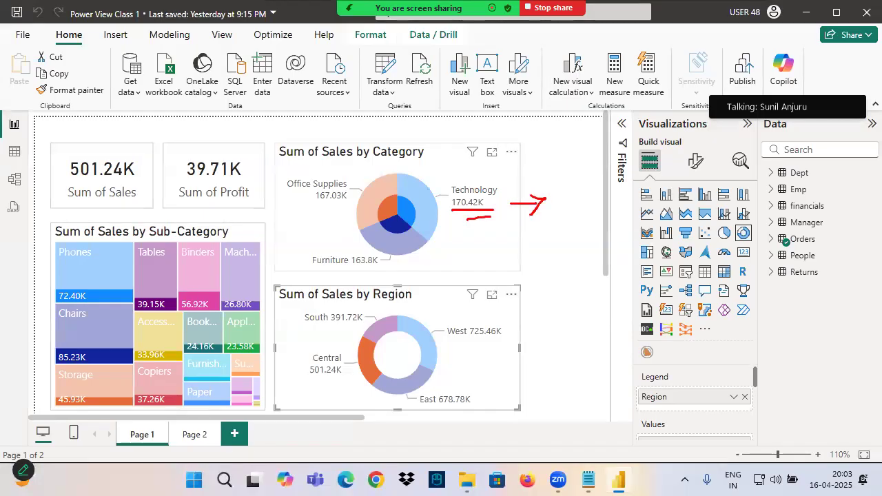
- Clear the Central region selection, mark the Phones sales in the sub-category treemap, and select Central again
click(370, 357)
mouse_move(94, 284)
mouse_down()
mouse_move(51, 292)
mouse_move(102, 303)
mouse_move(96, 286)
mouse_up()
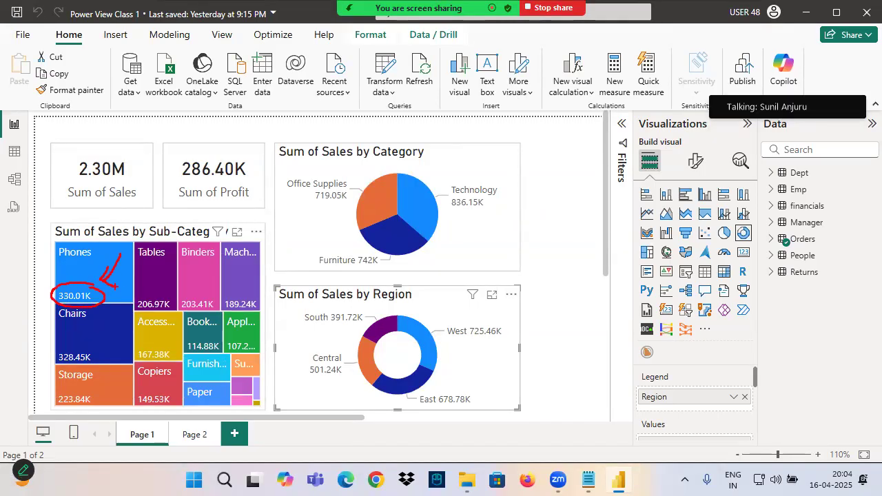
click(363, 350)
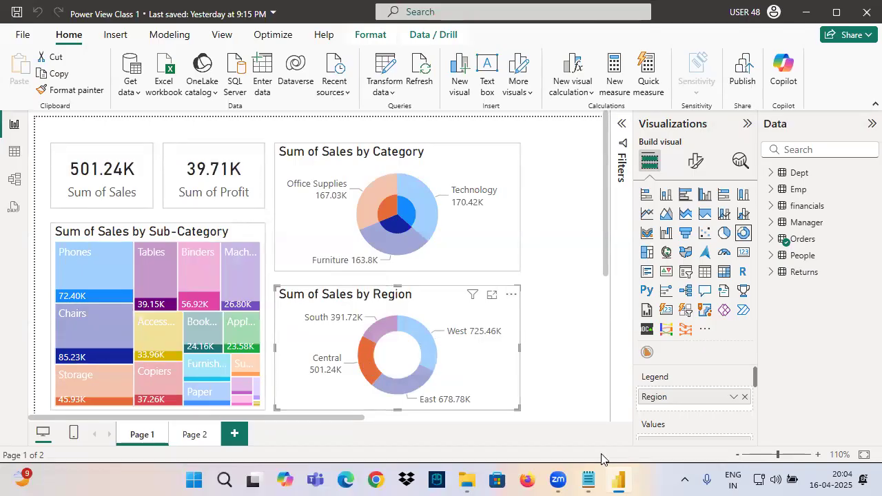
- Switch to Notepad and append "because of Visual Interactions" after "that Data Point", followed by a new line
click(588, 480)
click(33, 162)
drag(33, 162, 838, 163)
click(841, 164)
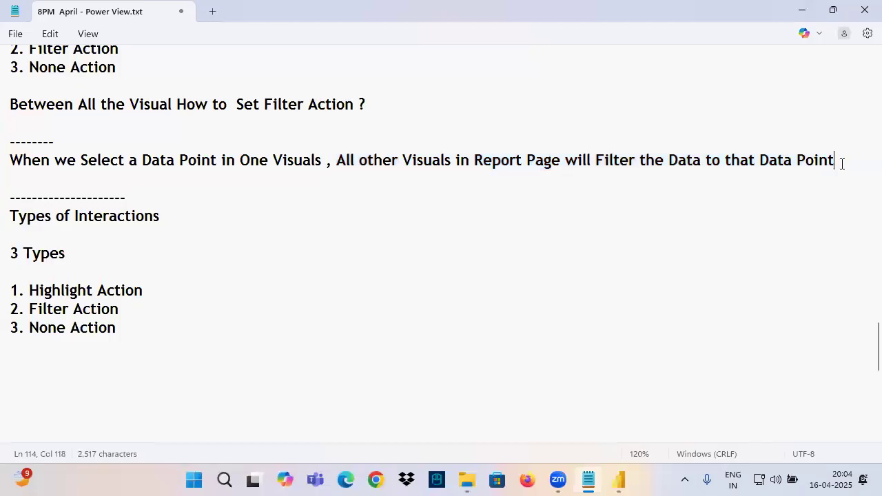
text(because)
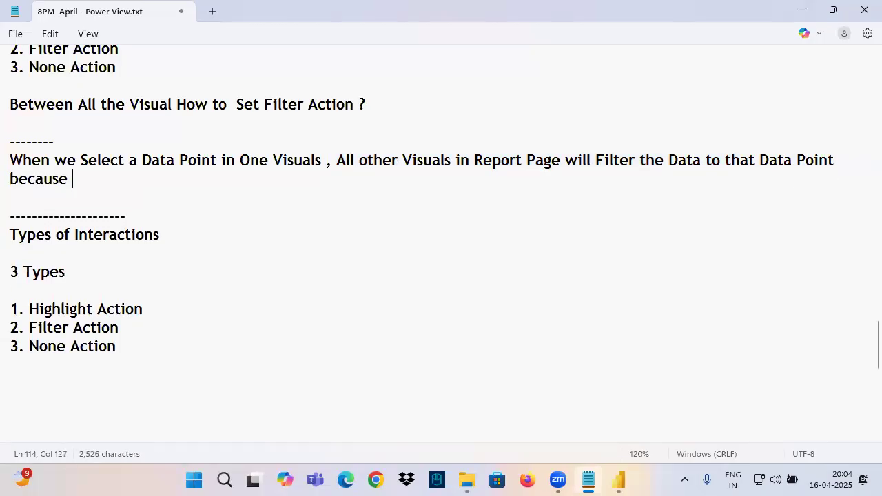
drag(597, 158, 701, 159)
click(124, 186)
text(of Visuals)
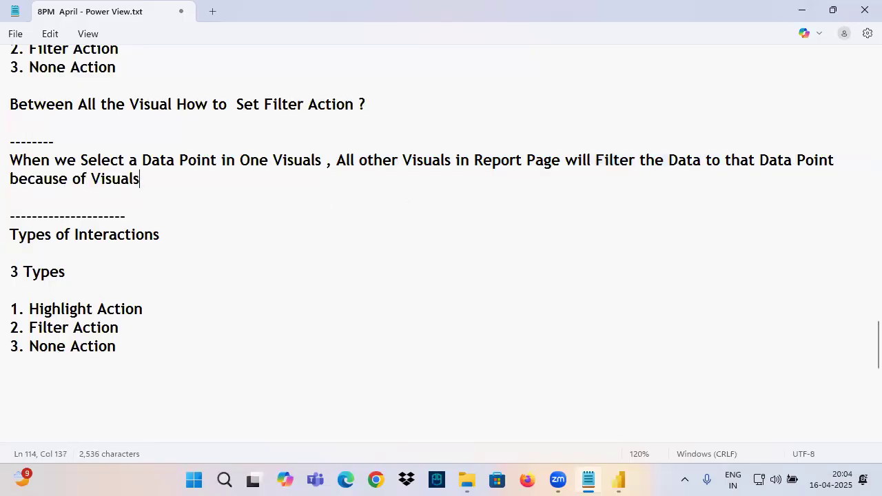
key(BackSpace)
text(Inter)
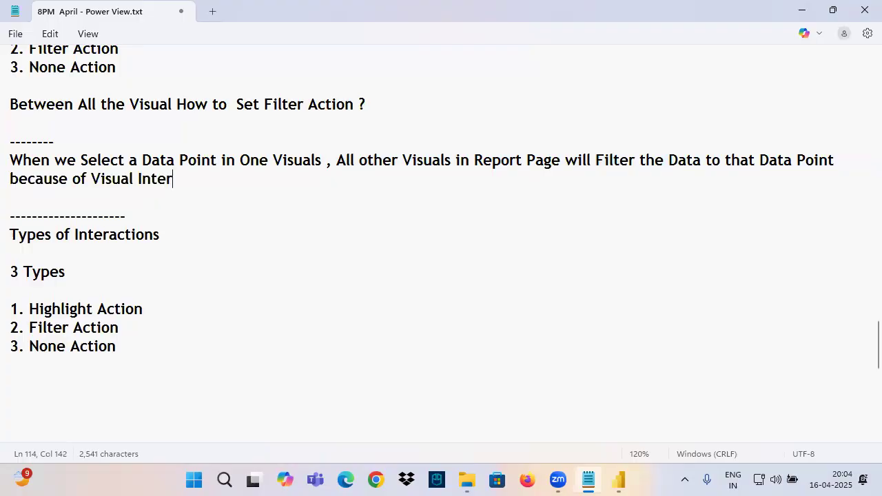
text(actions)
key(Return)
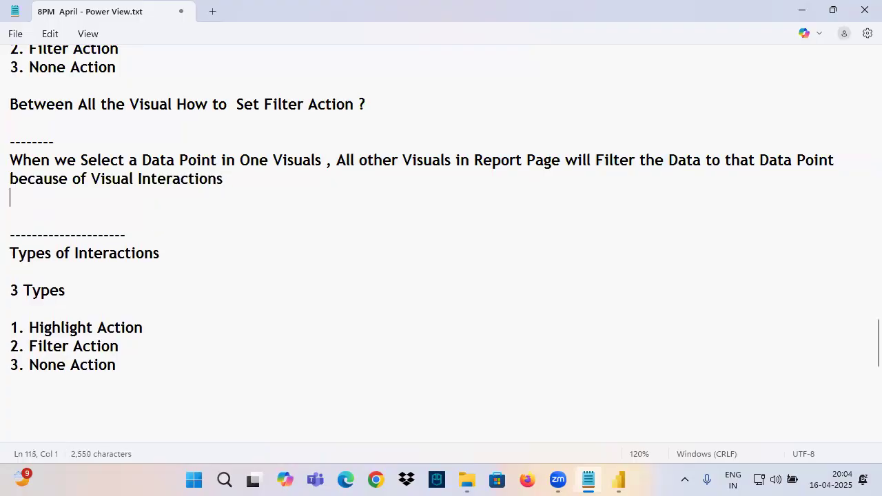
- Review the notes on the three interaction types: Highlight Action, Filter Action and None Action
triple_click(34, 158)
drag(35, 255, 165, 271)
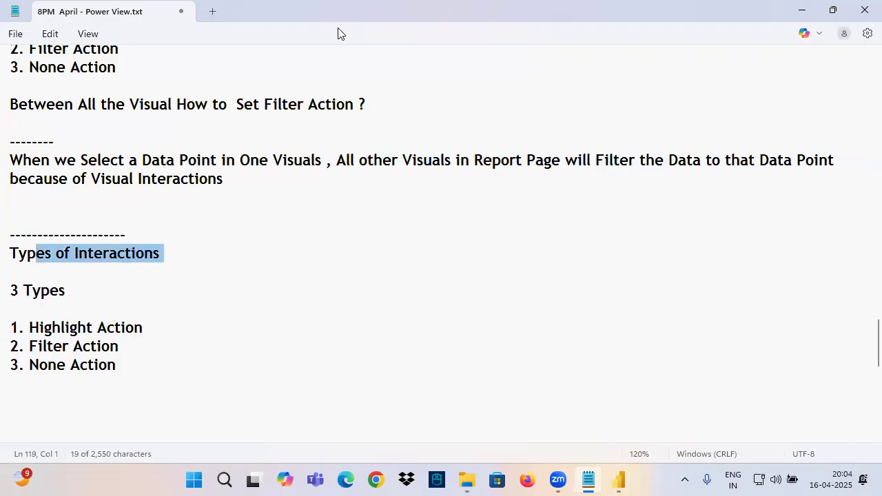
scroll(129, 246, down, 2)
click(29, 217)
drag(29, 216, 166, 217)
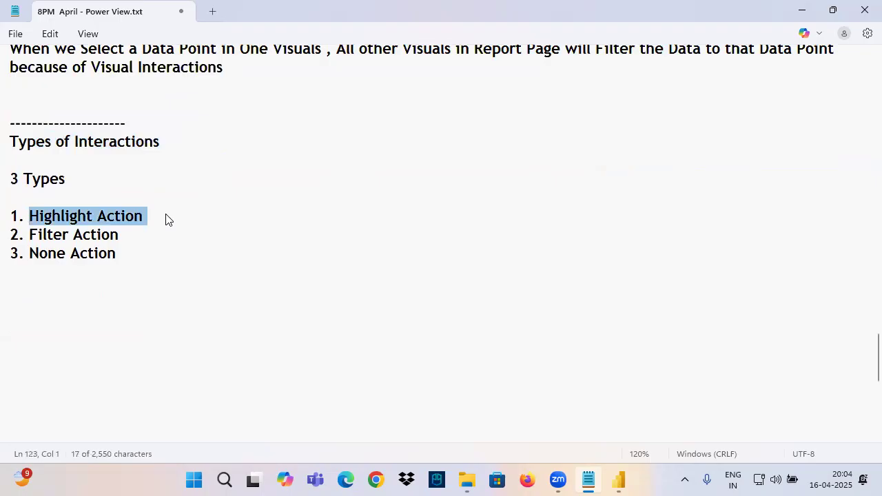
drag(26, 237, 145, 232)
click(30, 254)
key(shift+Down)
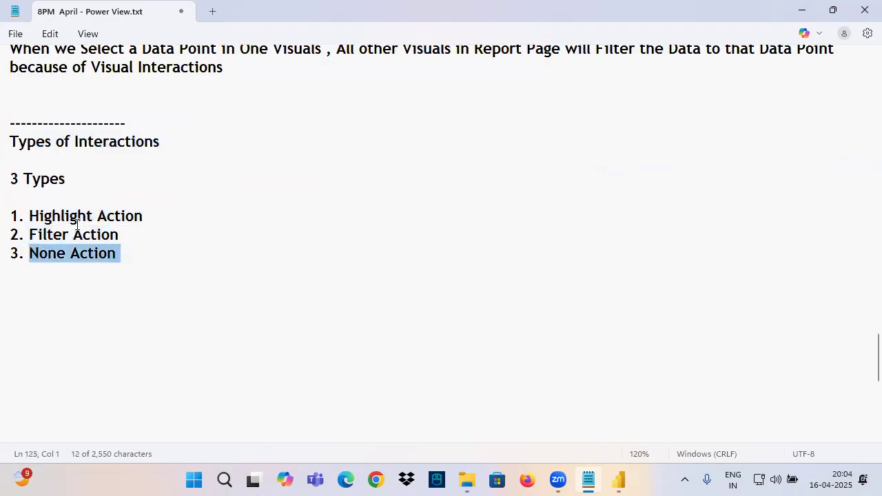
- Switch to Power BI Desktop, clear the Central region selection, and mark the Technology slice and its sales in the pie chart
click(622, 478)
click(368, 366)
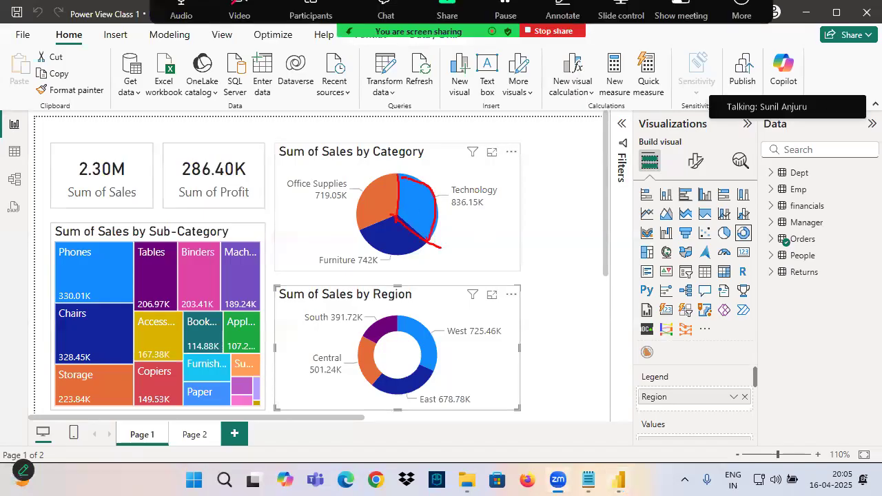
drag(444, 211, 493, 211)
drag(358, 363, 425, 331)
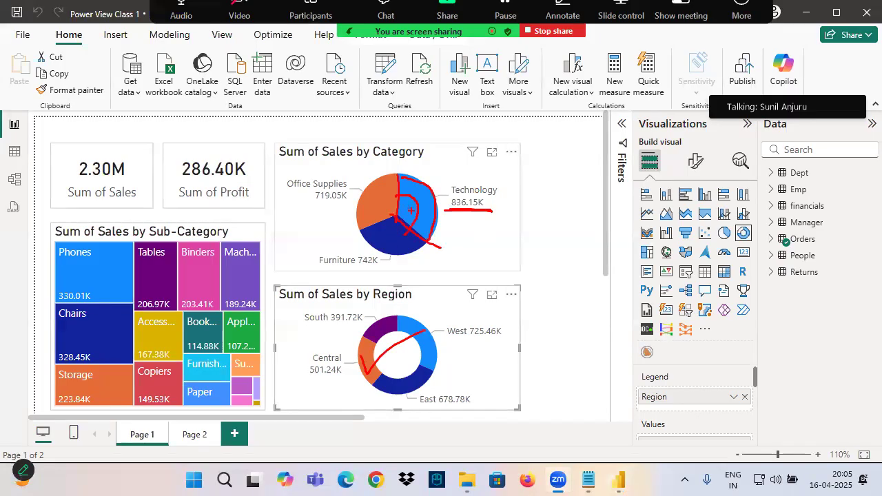
- Select the Central region in the donut chart and outline the highlighted and faded parts of the pie chart's Technology slice
click(371, 357)
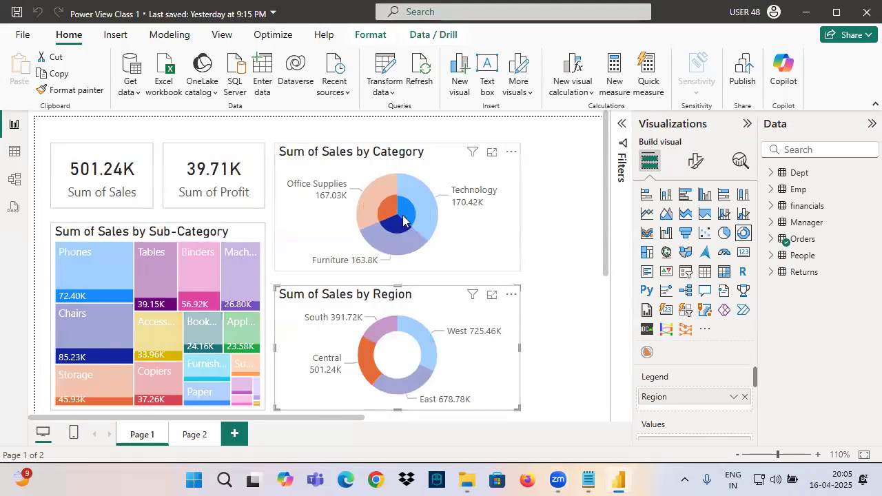
drag(388, 221, 413, 222)
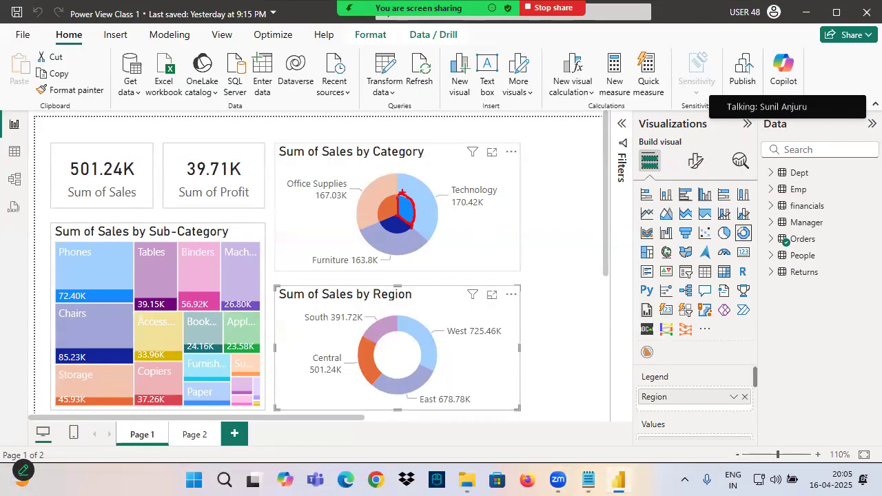
mouse_move(400, 187)
mouse_down()
mouse_move(399, 218)
mouse_move(430, 240)
mouse_up()
mouse_move(400, 172)
mouse_down()
mouse_move(435, 203)
mouse_move(433, 238)
mouse_up()
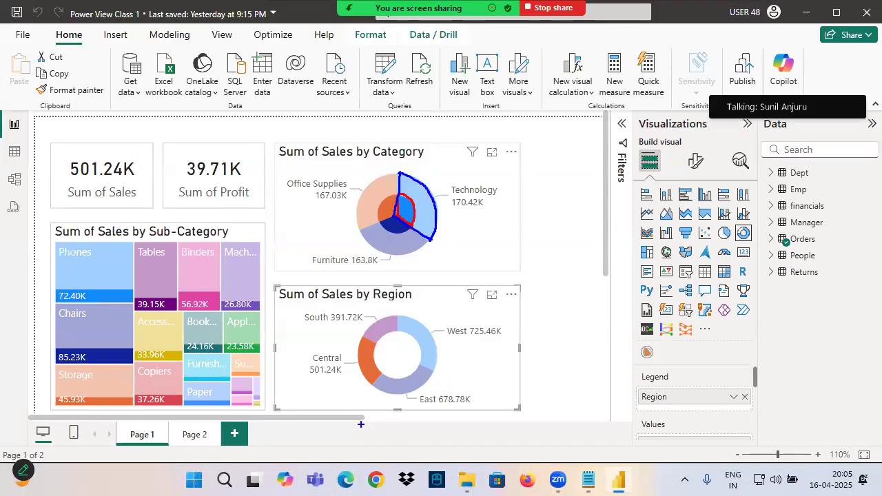
mouse_move(303, 370)
mouse_down()
mouse_move(384, 367)
mouse_move(418, 324)
mouse_up()
mouse_move(435, 202)
mouse_down()
mouse_move(435, 238)
mouse_move(444, 236)
mouse_up()
mouse_move(422, 219)
mouse_down()
mouse_move(453, 218)
mouse_move(424, 220)
mouse_move(454, 204)
mouse_move(583, 202)
mouse_up()
- Compare the Phones sales in the treemap without a region selection and with the Central region selected, marking both values
click(366, 363)
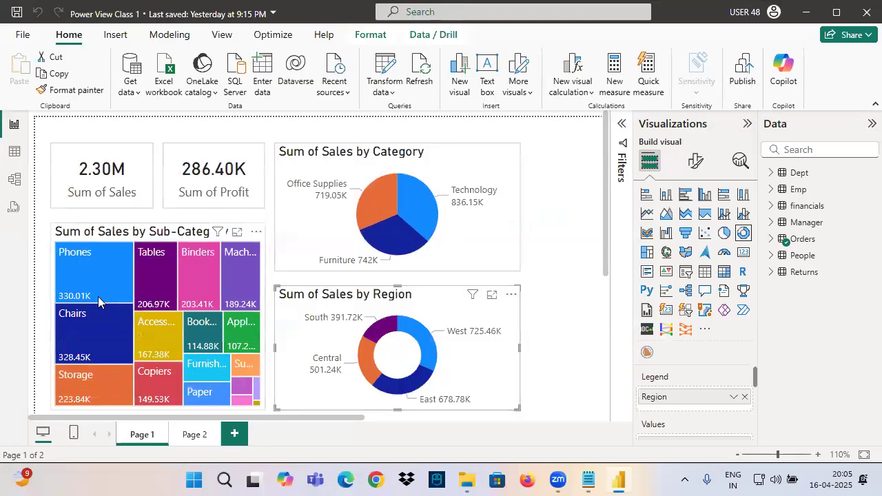
mouse_move(58, 251)
mouse_down()
mouse_move(111, 244)
mouse_move(57, 306)
mouse_move(61, 295)
mouse_move(80, 303)
mouse_move(93, 286)
mouse_up()
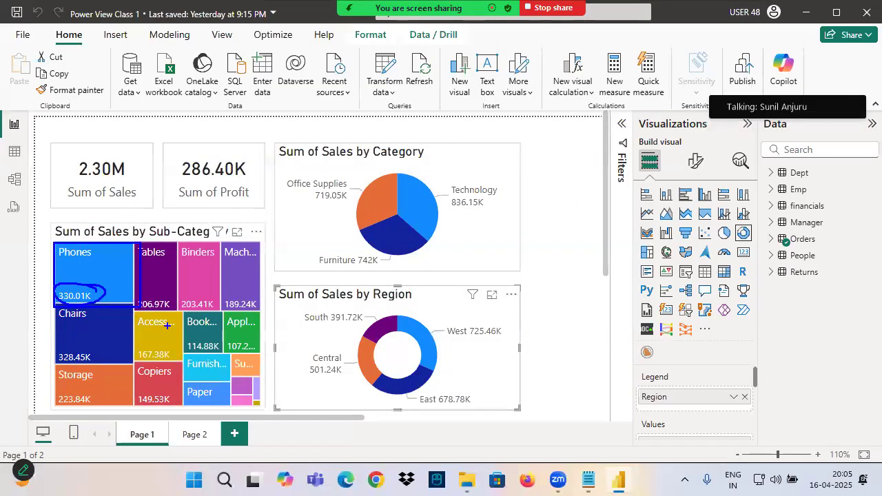
click(353, 357)
drag(54, 288, 143, 306)
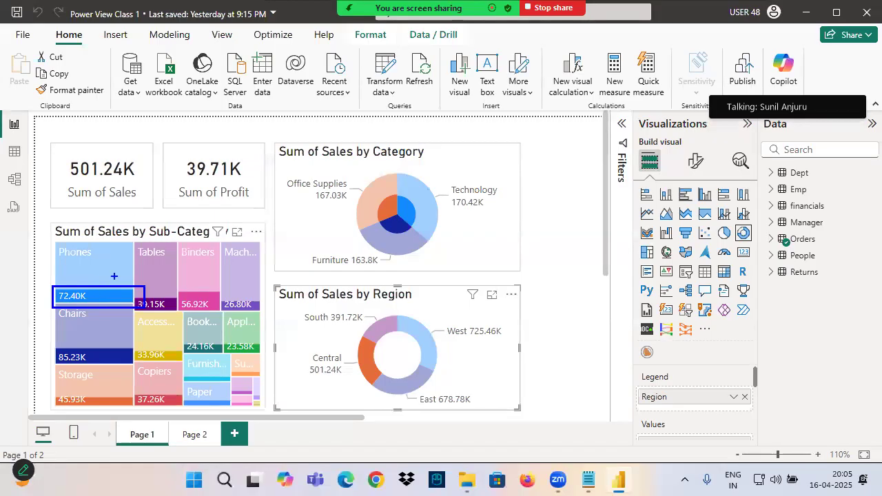
- Label the Phones tile in the treemap with a circled H, and leave annotation mode
mouse_move(93, 268)
mouse_down()
mouse_move(100, 278)
mouse_move(86, 273)
mouse_move(126, 276)
mouse_move(105, 259)
mouse_up()
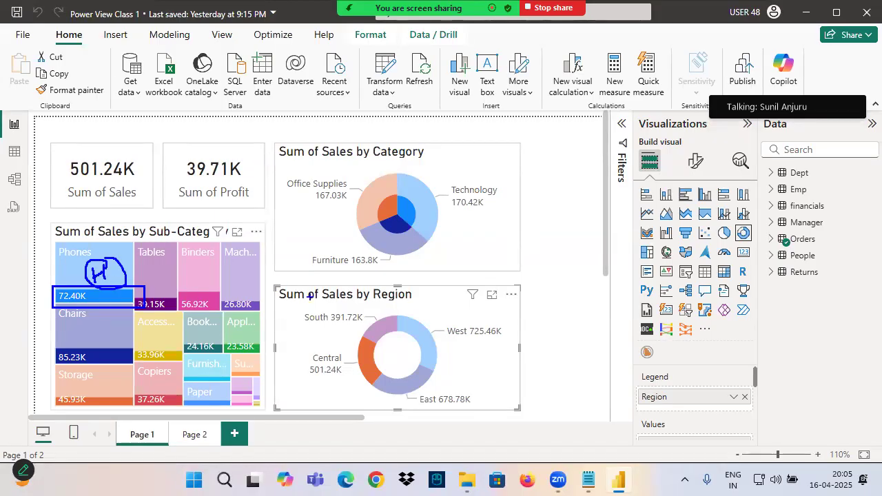
key(Escape)
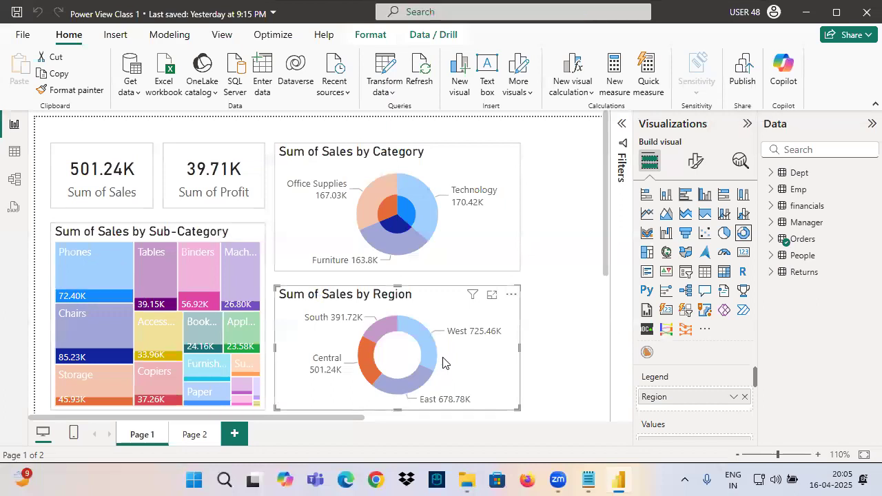
- Switch to the Notepad notes and, below the three action types, add a dashed separator and start a line with "Power BI will"
click(590, 481)
drag(148, 216, 29, 218)
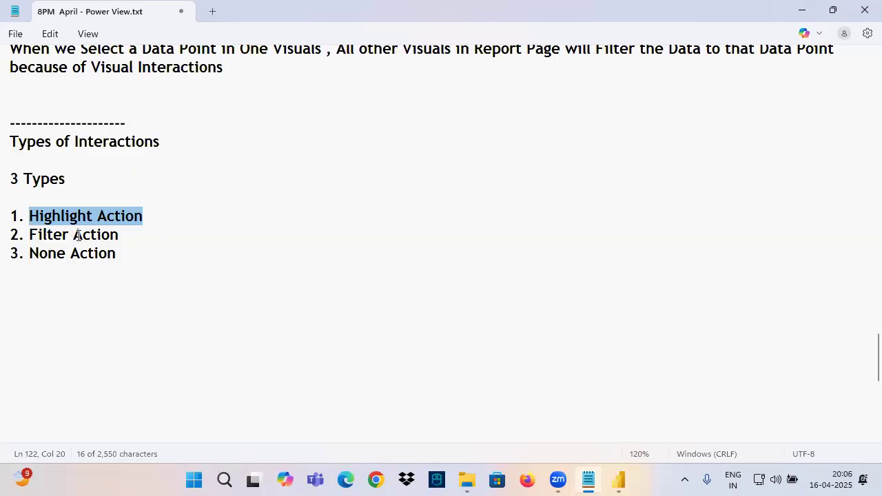
click(31, 284)
text(---------)
key(Return)
text(Power BI will;)
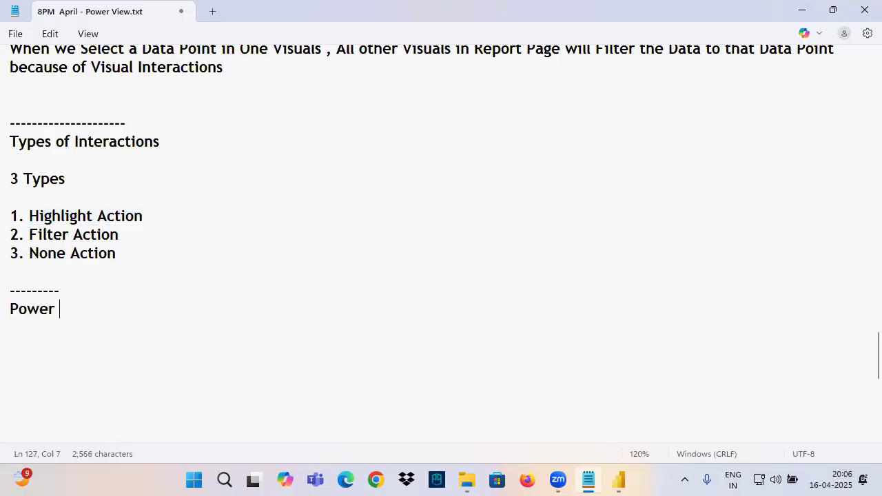
key(BackSpace)
key(BackSpace)
- Complete the line as "Power BI will Give First Priority to Highlight Action", copying the action name from the list
drag(34, 279, 8, 193)
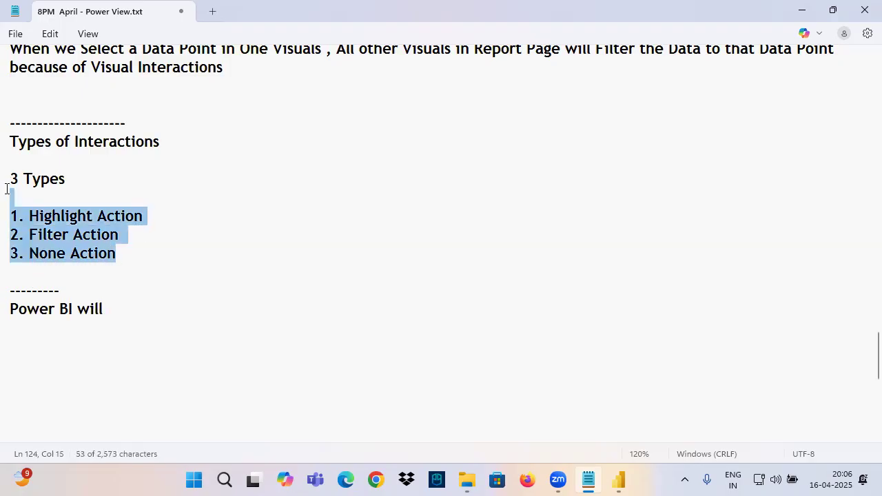
drag(52, 222, 176, 229)
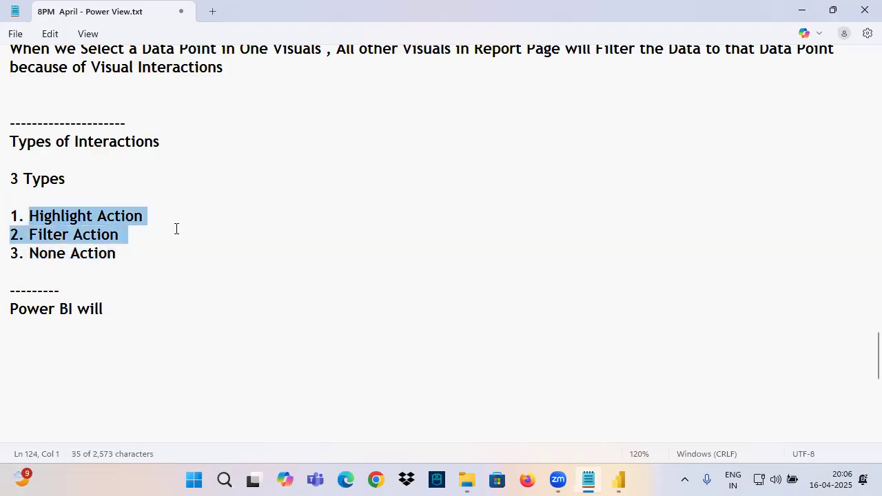
click(138, 307)
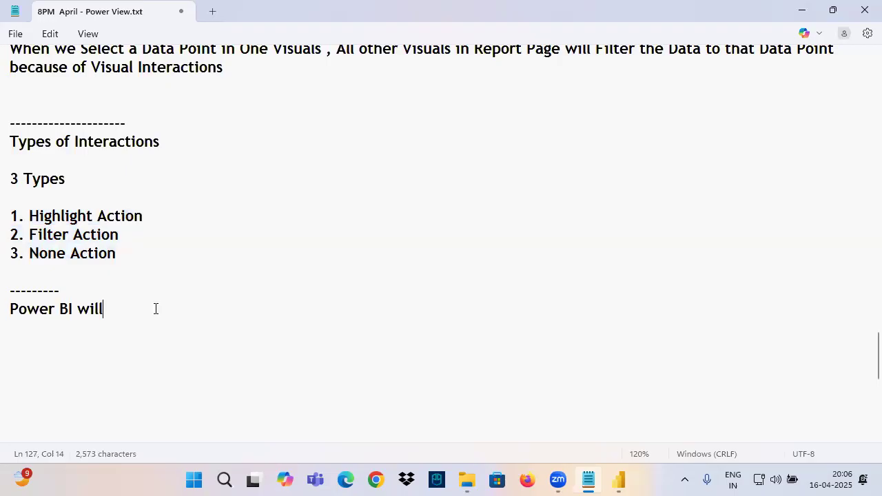
text(Give First Pri)
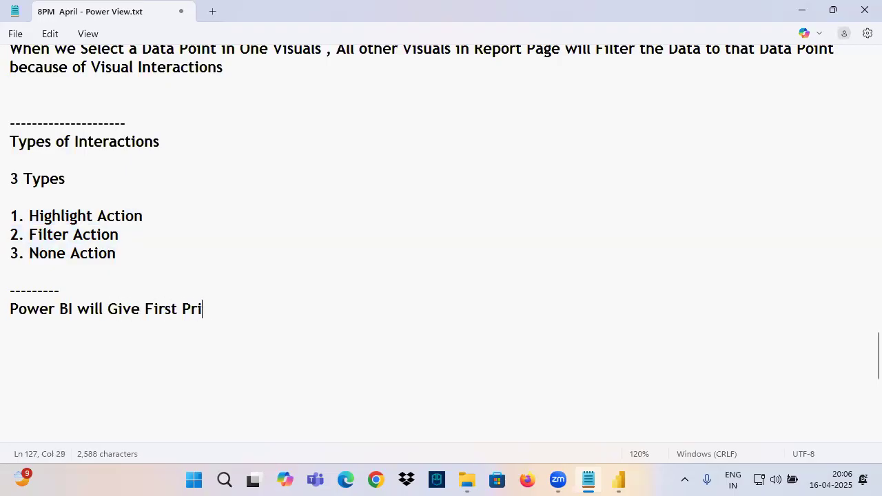
text(ority to H)
key(BackSpace)
drag(30, 216, 145, 220)
key(ctrl+c)
click(266, 310)
key(ctrl+v)
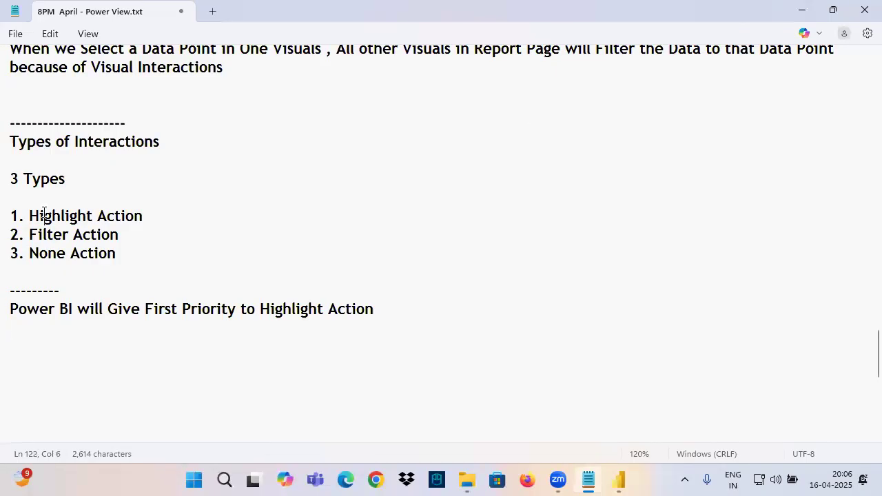
- Switch to Power BI Desktop, clear the Central region selection, and mark the sales card value, the Technology slice and the Phones tile
drag(43, 216, 136, 215)
click(618, 480)
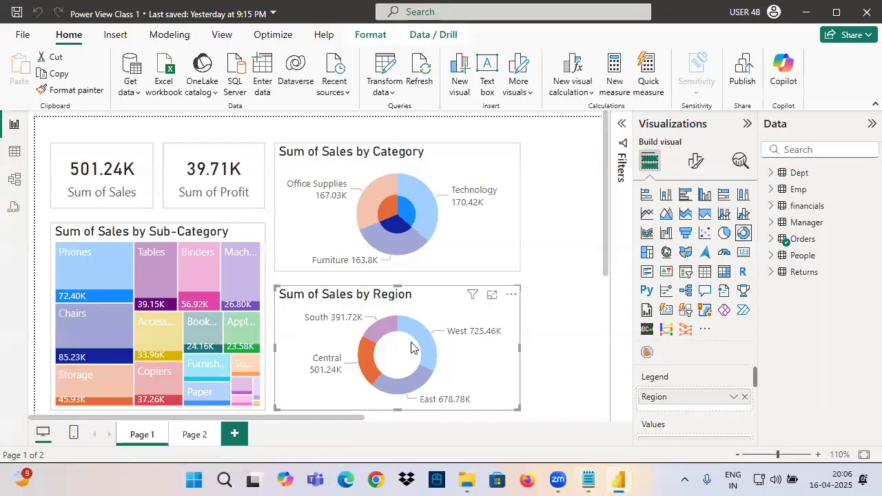
click(374, 366)
drag(70, 183, 124, 182)
drag(397, 171, 395, 238)
mouse_move(398, 174)
mouse_down()
mouse_move(414, 181)
mouse_move(433, 227)
mouse_move(414, 226)
mouse_up()
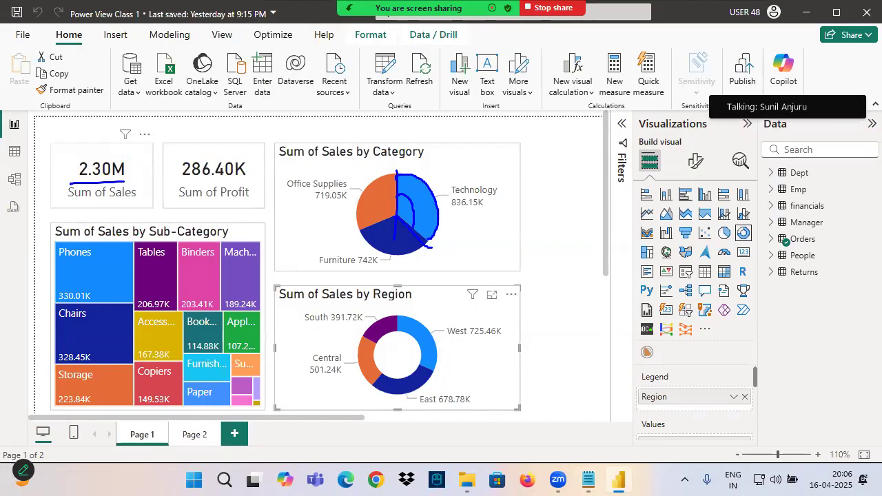
mouse_move(54, 243)
mouse_down()
mouse_move(132, 296)
mouse_move(59, 287)
mouse_move(101, 283)
mouse_move(132, 303)
mouse_move(55, 302)
mouse_up()
mouse_move(71, 178)
mouse_down()
mouse_move(145, 164)
mouse_move(75, 176)
mouse_move(108, 185)
mouse_up()
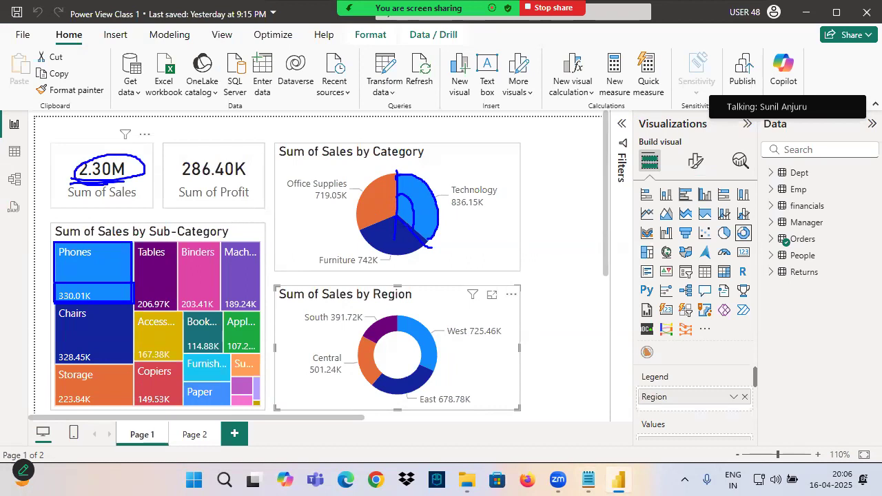
- Draw freehand annotation strokes around and above the Sum of Sales and Sum of Profit cards
mouse_move(103, 126)
mouse_down()
mouse_move(102, 152)
mouse_move(108, 145)
mouse_up()
drag(119, 151, 186, 113)
drag(178, 163, 234, 140)
drag(212, 92, 211, 120)
mouse_move(227, 96)
mouse_down()
mouse_move(220, 115)
mouse_move(247, 98)
mouse_up()
mouse_move(243, 98)
mouse_down()
mouse_move(248, 108)
mouse_move(262, 87)
mouse_up()
mouse_move(252, 86)
mouse_down()
mouse_move(264, 100)
mouse_move(259, 113)
mouse_up()
drag(265, 97, 290, 78)
drag(248, 116, 271, 110)
drag(304, 57, 230, 112)
mouse_move(229, 91)
mouse_down()
mouse_move(263, 107)
mouse_move(295, 141)
mouse_up()
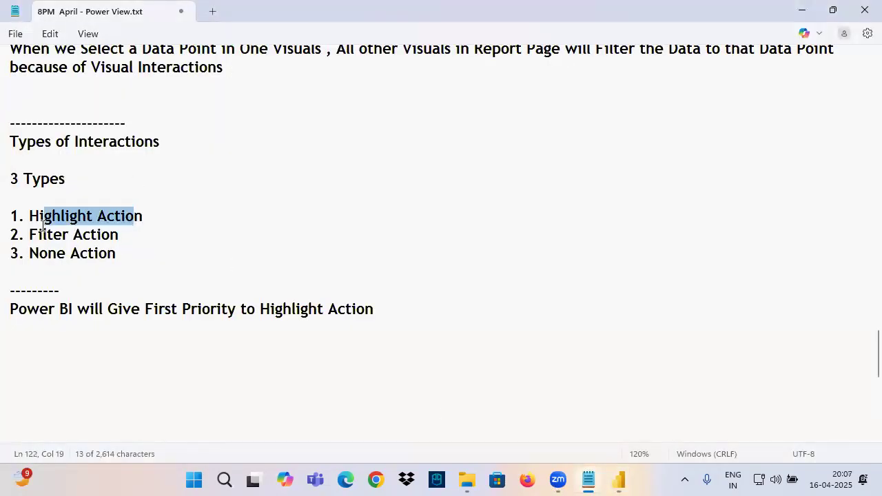
- Switch to the Notepad notes, point out Highlight Action and Filter Action, and start a new line "Few Visuals will Not Support High"
click(42, 229)
drag(31, 217, 142, 213)
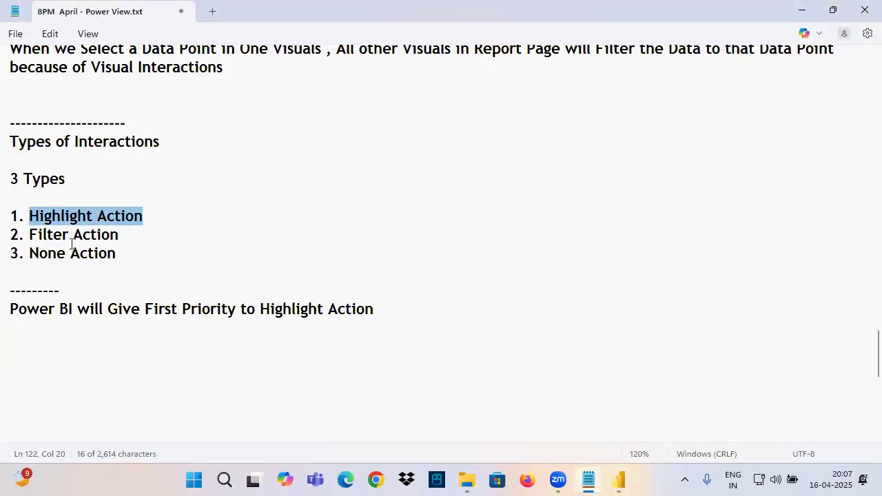
drag(30, 235, 124, 237)
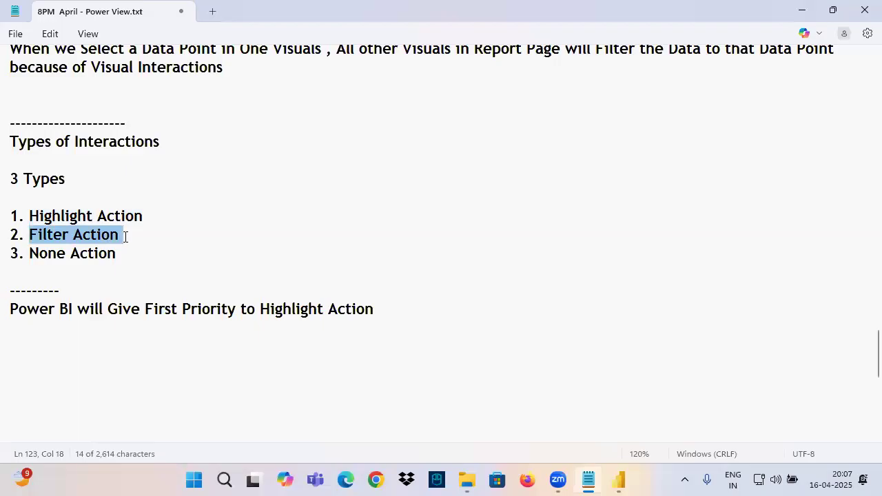
click(47, 342)
text(Few )
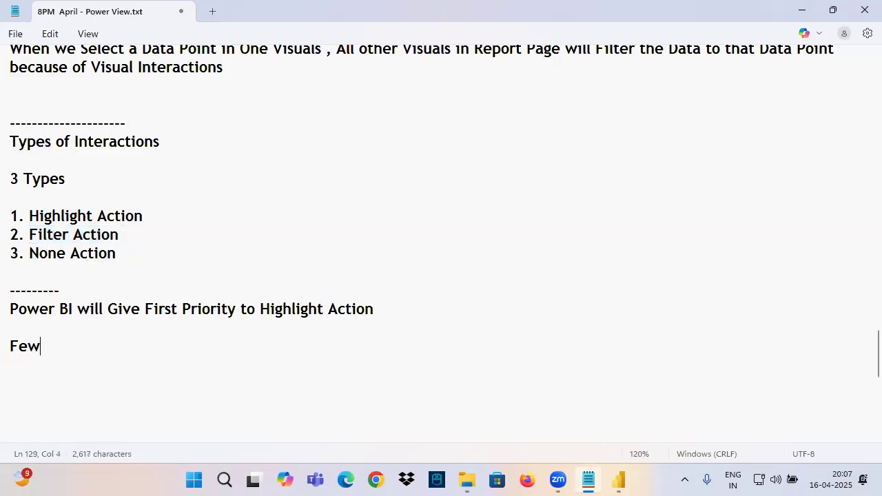
text(Visu)
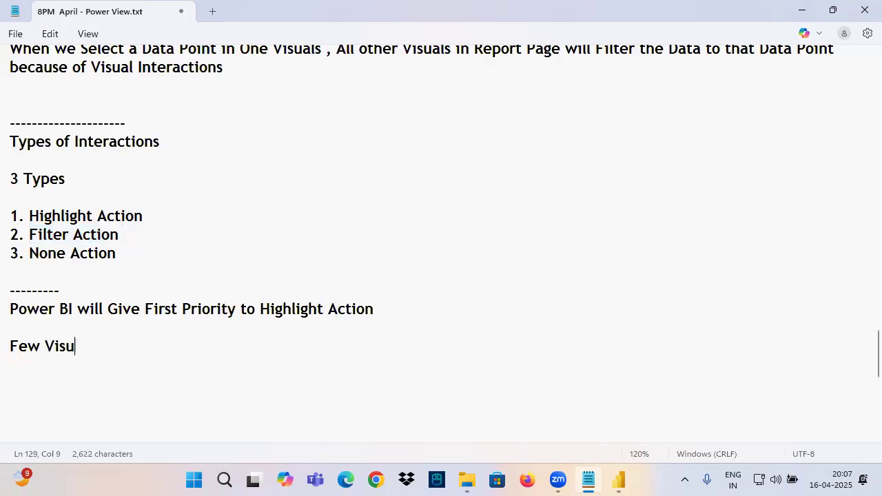
text(als will Not)
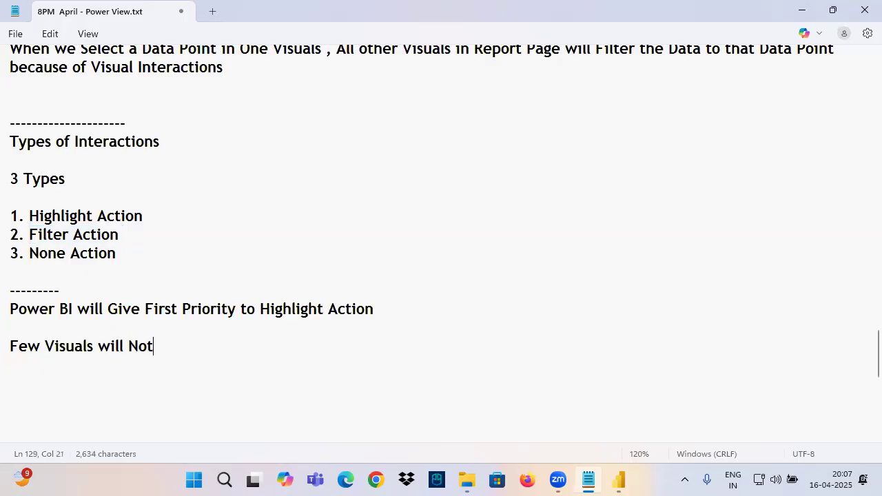
text( Support High)
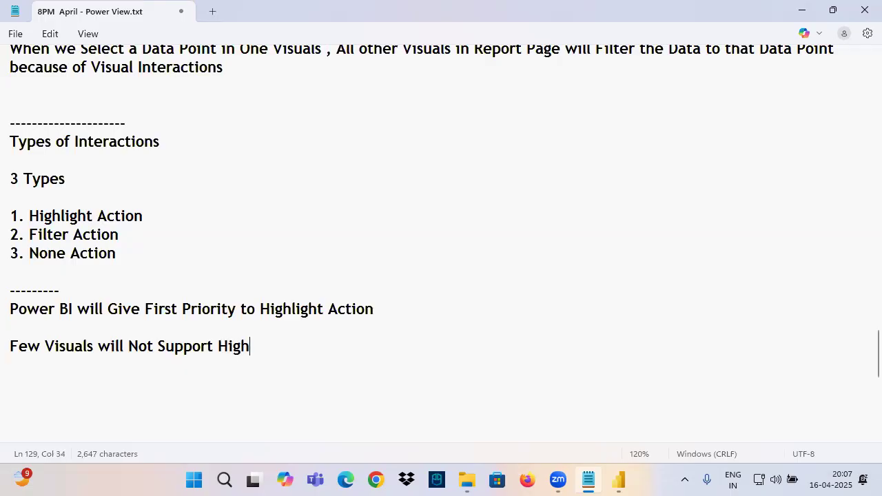
- Switch to Power BI Desktop and outline the Technology slice, the Phones tile and the Sum of Profit value
click(632, 480)
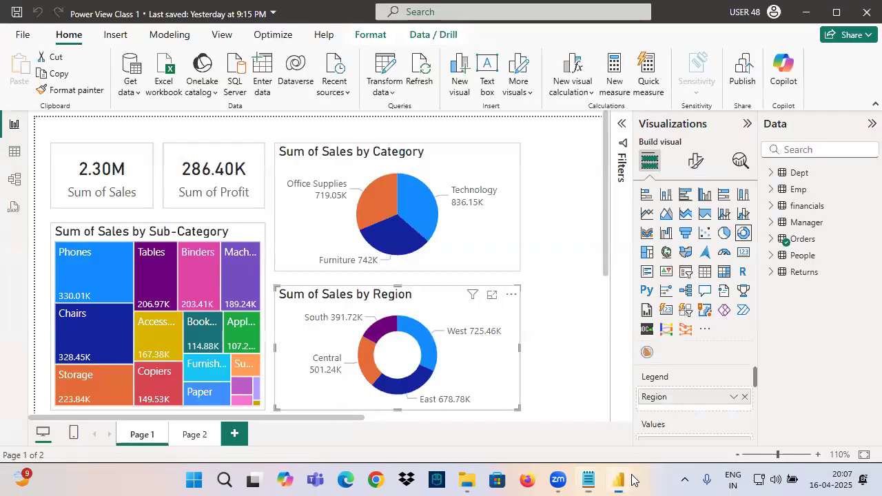
mouse_move(396, 185)
mouse_down()
mouse_move(397, 213)
mouse_move(404, 176)
mouse_move(432, 243)
mouse_up()
drag(56, 243, 134, 303)
drag(180, 178, 251, 180)
mouse_move(227, 153)
mouse_down()
mouse_move(181, 178)
mouse_move(242, 143)
mouse_move(185, 153)
mouse_up()
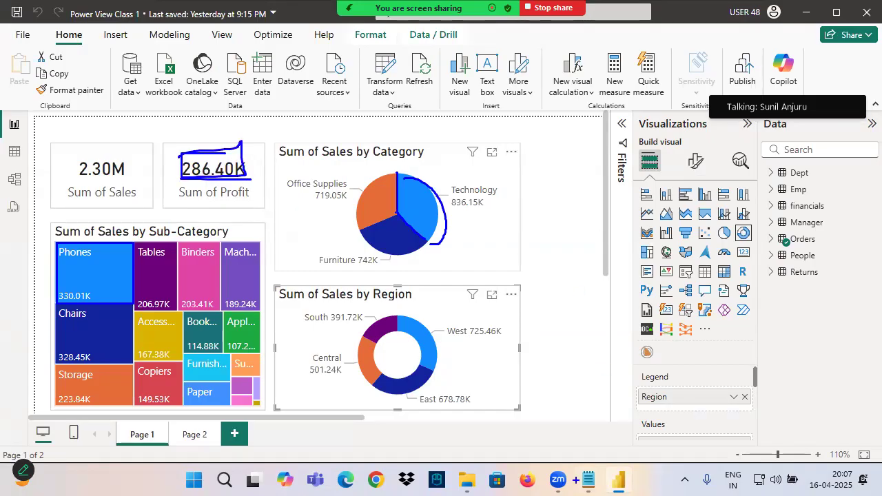
- Clear the markings, point arrows at the donut chart, pie chart and treemap, and tick the Sum of Sales card
key(Escape)
key(ctrl+2)
mouse_move(428, 281)
mouse_down()
mouse_move(427, 307)
mouse_move(447, 304)
mouse_up()
mouse_move(443, 152)
mouse_down()
mouse_move(428, 180)
mouse_move(456, 182)
mouse_up()
mouse_move(153, 213)
mouse_down()
mouse_move(146, 242)
mouse_move(190, 224)
mouse_up()
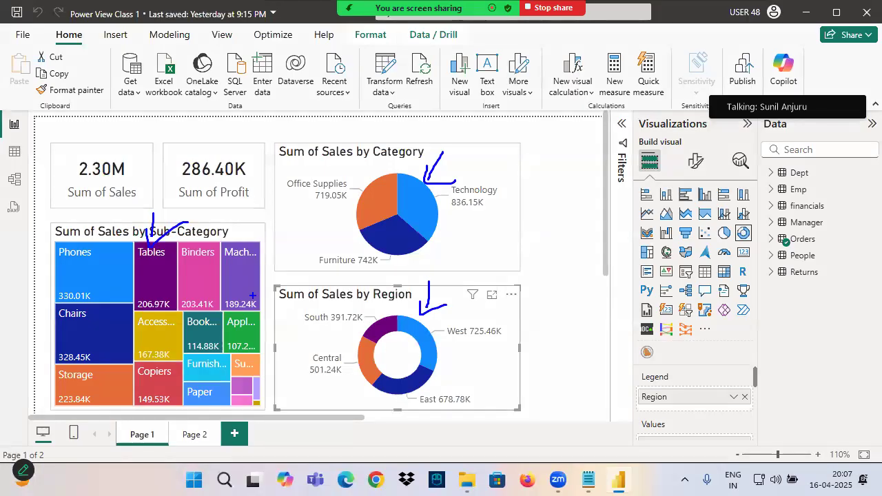
drag(84, 176, 140, 151)
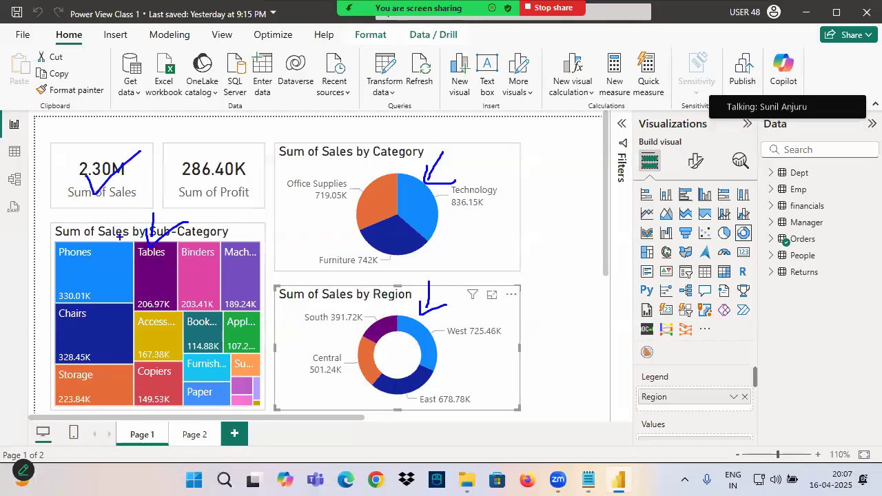
- In the Notepad notes, finish the line with "Highlight Action the , Power BI Give Next Priority to Filter Action" and save the file
click(588, 480)
text(light Action the )
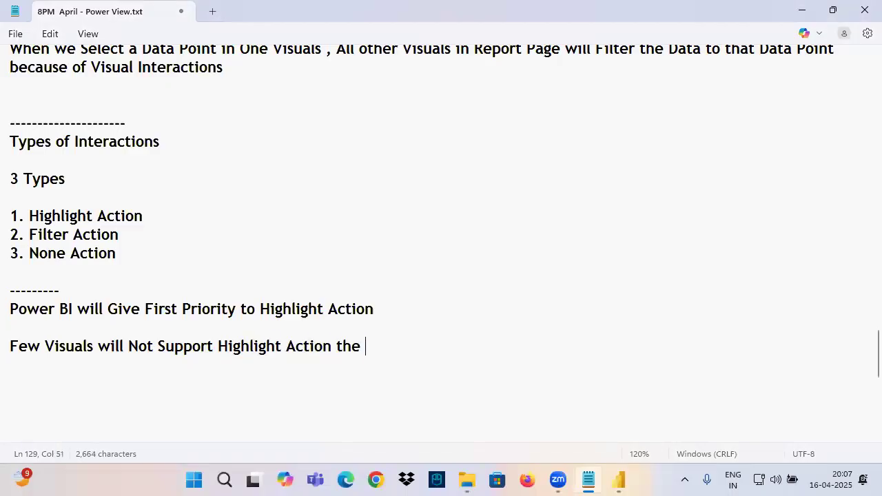
text(, Power )
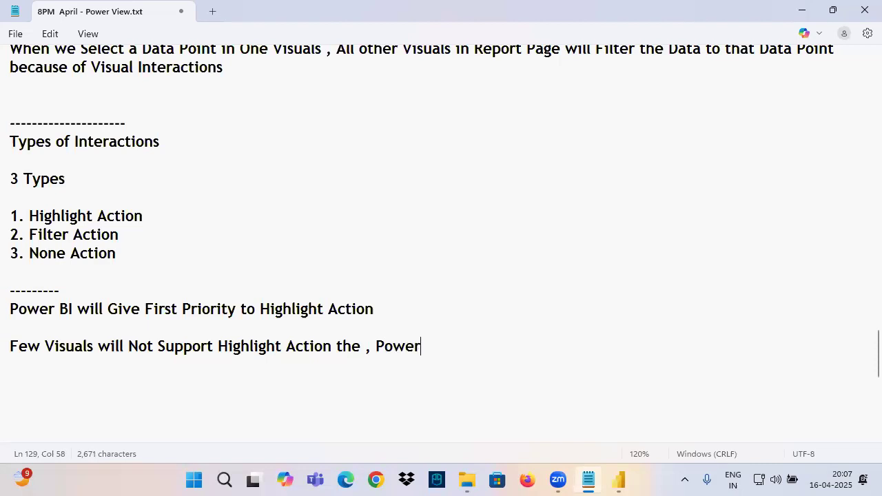
text(BI Giv)
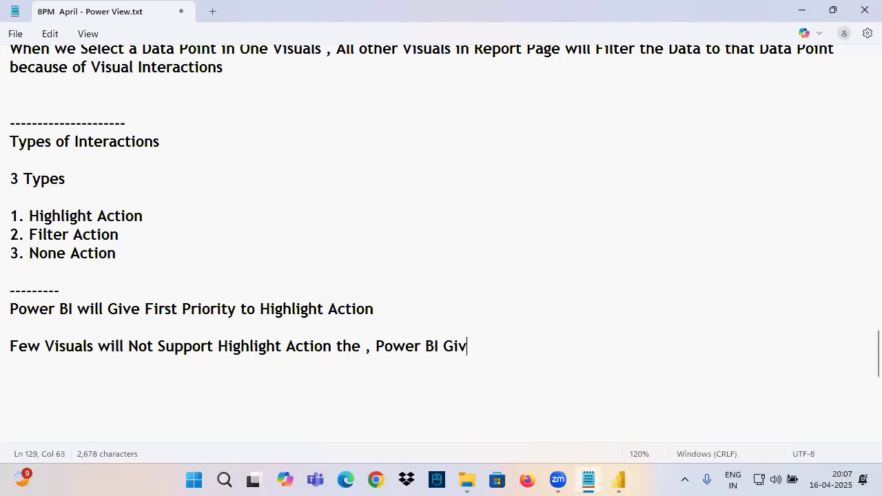
text(e Next P)
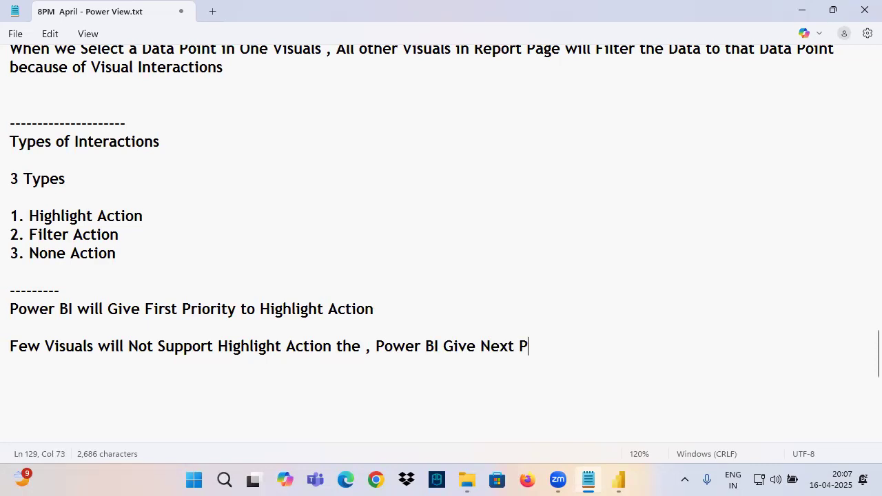
text(riority yto)
key(BackSpace)
key(BackSpace)
key(BackSpace)
text(to )
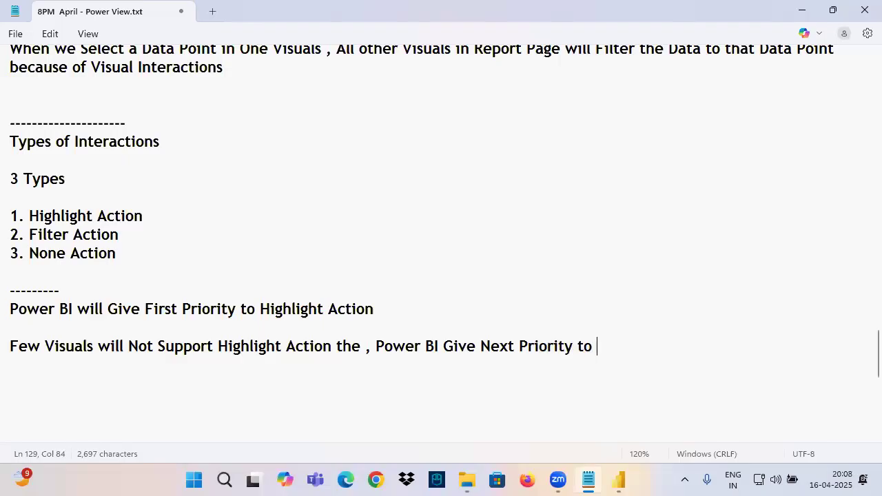
text(Filter Act)
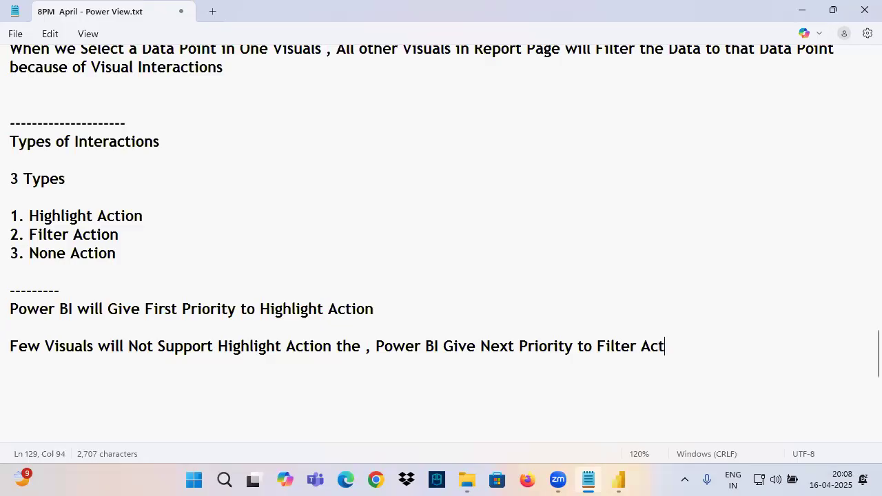
text(ion)
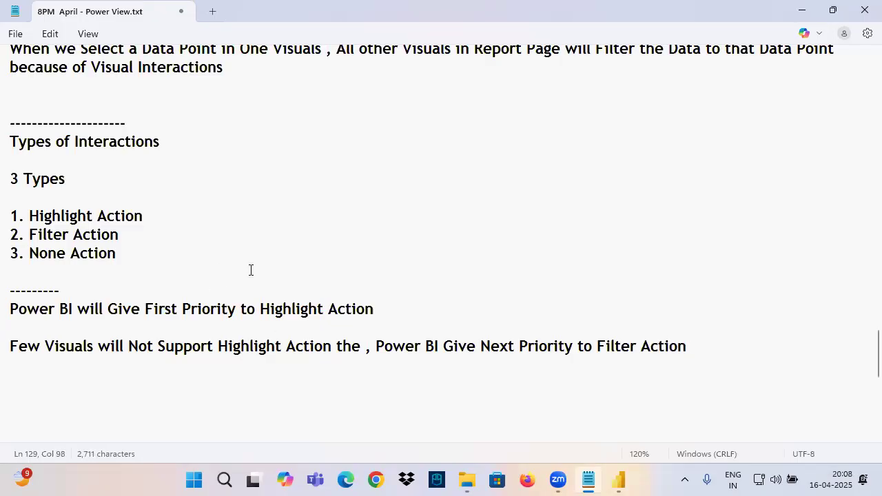
key(ctrl+s)
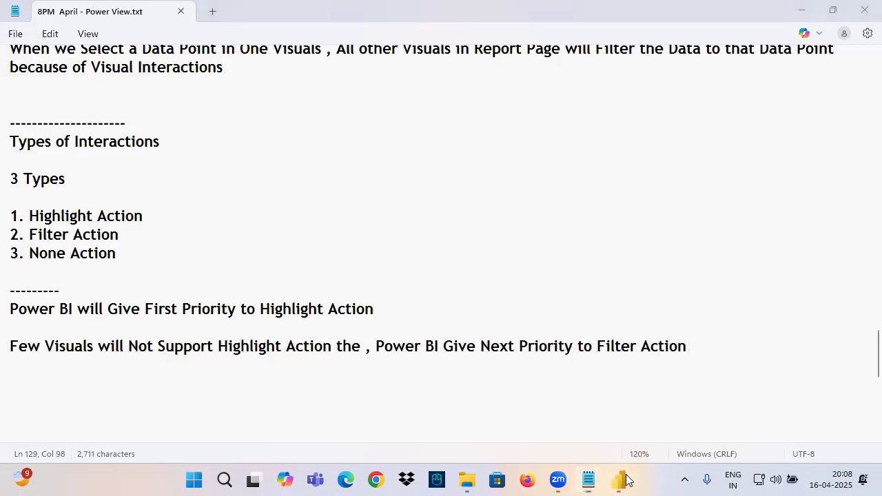
- Switch to Power BI Desktop, mark the Central segment and annotate the Sum of Profit card, and select the Central region in the donut chart
click(620, 480)
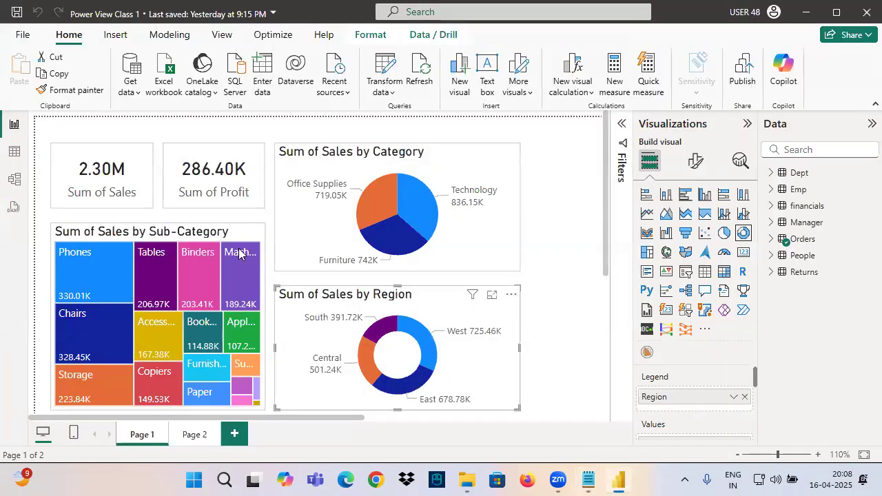
key(ctrl+2)
drag(356, 355, 427, 333)
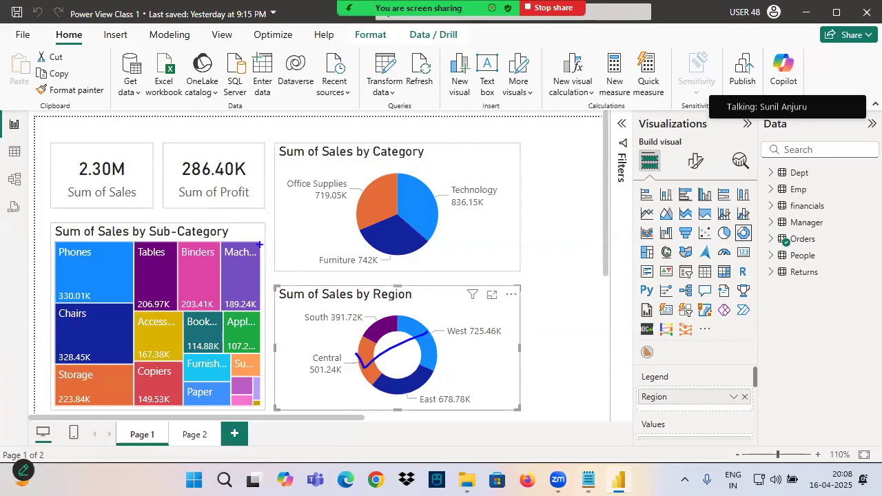
mouse_move(184, 183)
mouse_down()
mouse_move(230, 177)
mouse_move(166, 165)
mouse_move(253, 172)
mouse_move(229, 156)
mouse_up()
mouse_move(190, 125)
mouse_down()
mouse_move(202, 149)
mouse_move(207, 143)
mouse_move(202, 153)
mouse_up()
mouse_move(203, 102)
mouse_down()
mouse_move(197, 117)
mouse_move(219, 109)
mouse_move(227, 93)
mouse_move(255, 117)
mouse_up()
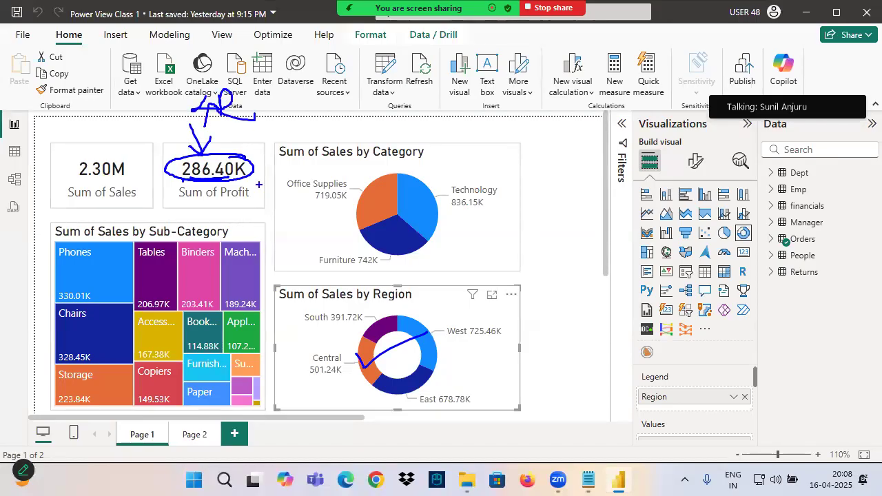
click(363, 371)
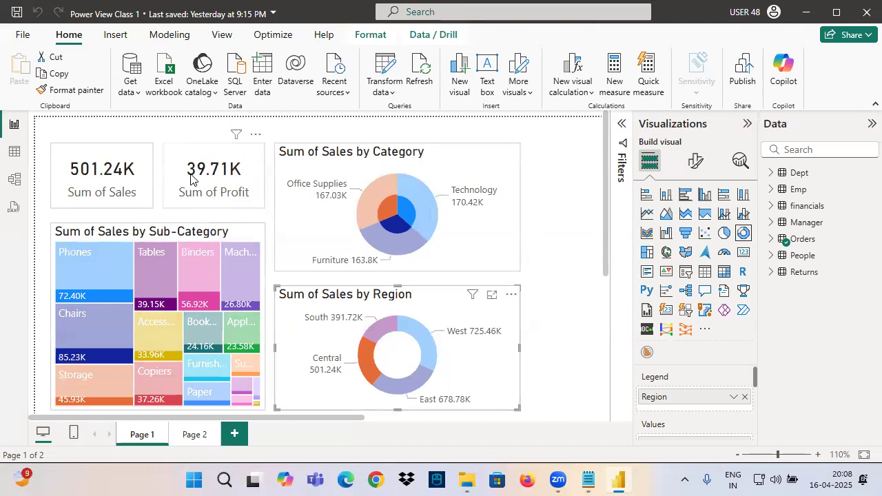
- Write a note with an arrow to the Sum of Profit value, then tick the Technology slice and mark it with an H
mouse_move(183, 117)
mouse_down()
mouse_move(200, 135)
mouse_move(230, 130)
mouse_up()
mouse_move(257, 102)
mouse_down()
mouse_move(267, 137)
mouse_move(249, 143)
mouse_up()
mouse_move(216, 138)
mouse_down()
mouse_move(195, 157)
mouse_move(172, 159)
mouse_move(182, 184)
mouse_move(164, 182)
mouse_up()
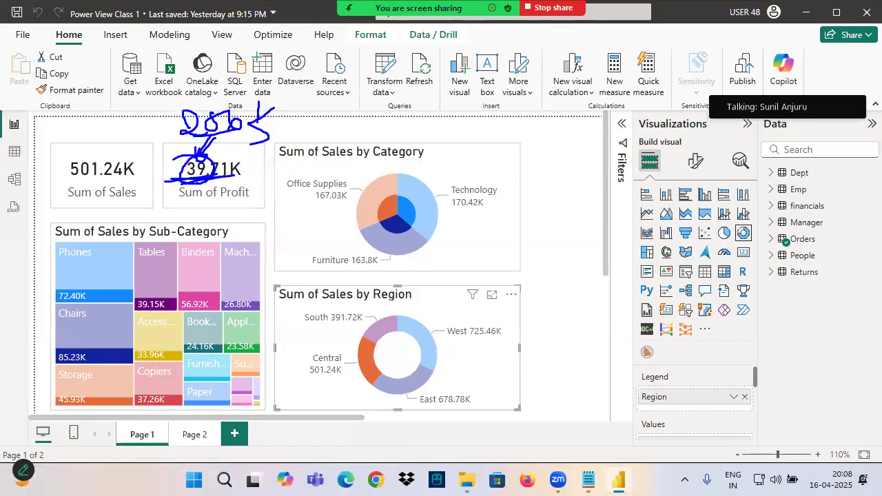
mouse_move(419, 196)
mouse_down()
mouse_move(426, 204)
mouse_move(454, 175)
mouse_up()
mouse_move(401, 208)
mouse_down()
mouse_move(415, 204)
mouse_move(448, 226)
mouse_up()
mouse_move(456, 202)
mouse_down()
mouse_move(456, 224)
mouse_move(488, 211)
mouse_up()
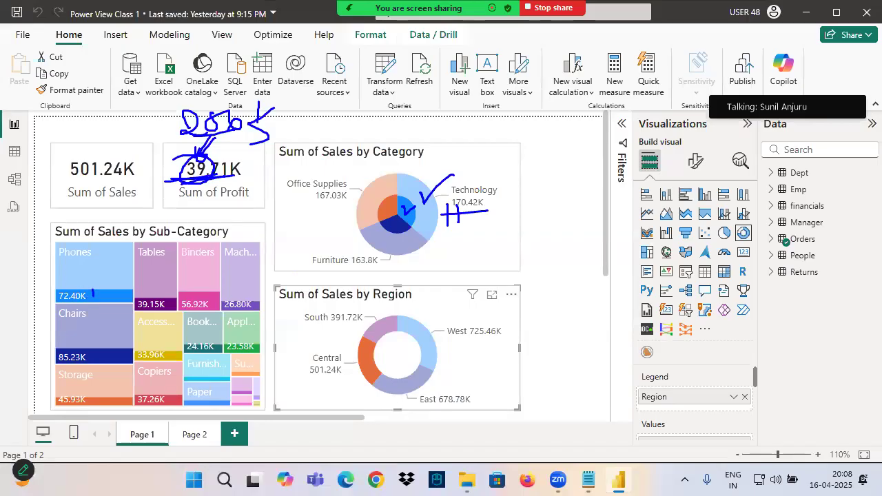
- Annotate the Phones tile in the treemap with a tick and an H, and underline and mark the Sum of Sales value
mouse_move(95, 288)
mouse_down()
mouse_move(121, 272)
mouse_move(108, 246)
mouse_move(112, 281)
mouse_move(118, 273)
mouse_up()
mouse_move(108, 274)
mouse_down()
mouse_move(114, 270)
mouse_move(103, 257)
mouse_move(114, 243)
mouse_up()
drag(62, 178, 131, 178)
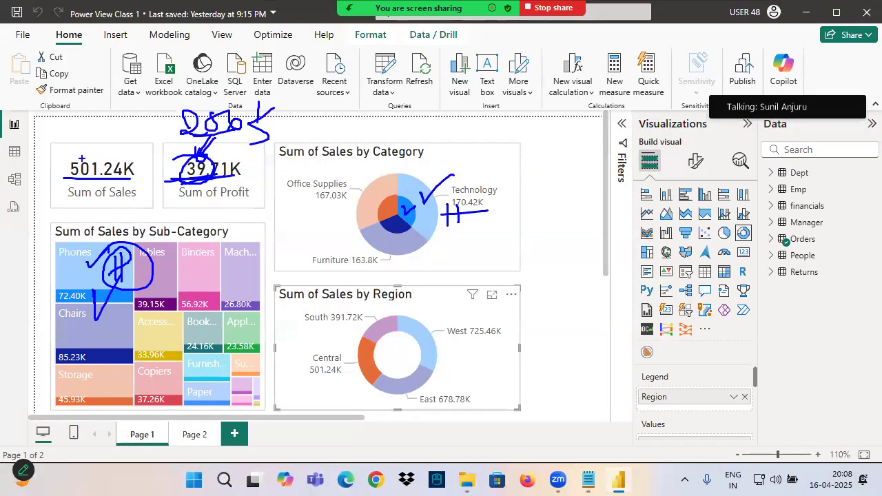
drag(84, 157, 108, 138)
drag(88, 151, 108, 149)
- Switch to the Notepad notes and review the three interaction types, highlighting Highlight Action, Filter Action and None Action in turn
click(588, 480)
drag(39, 217, 152, 221)
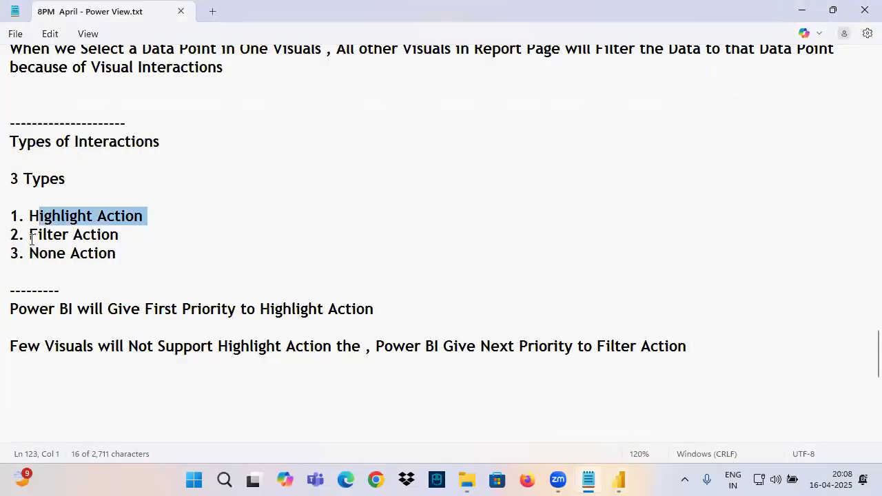
drag(30, 234, 145, 237)
drag(31, 254, 121, 255)
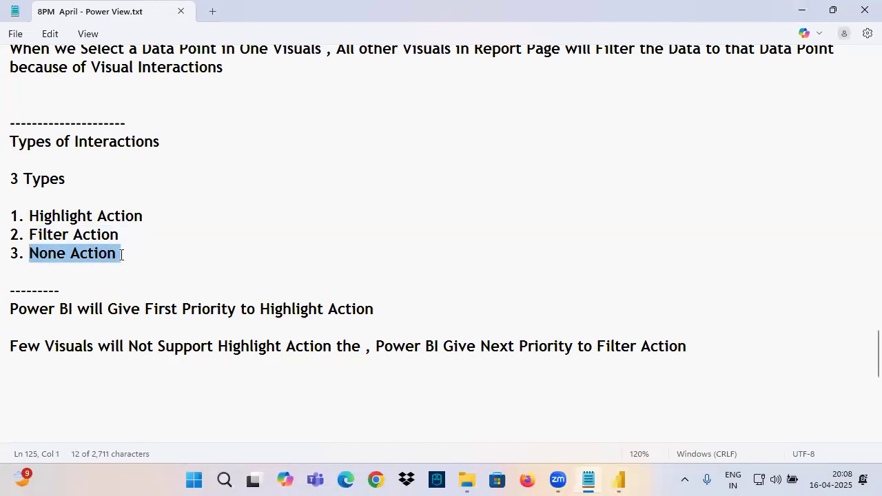
click(53, 358)
scroll(54, 359, down, 4)
scroll(69, 345, up, 5)
drag(36, 253, 147, 254)
drag(30, 271, 124, 271)
scroll(117, 253, down, 3)
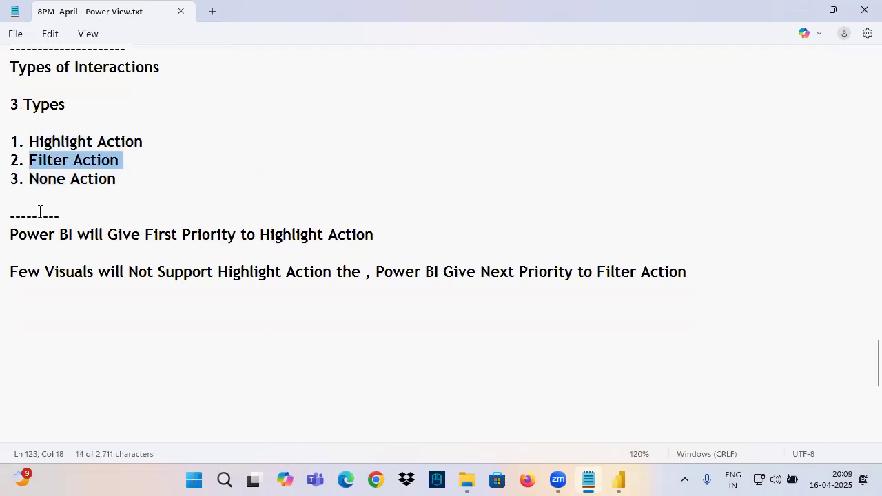
drag(30, 178, 130, 182)
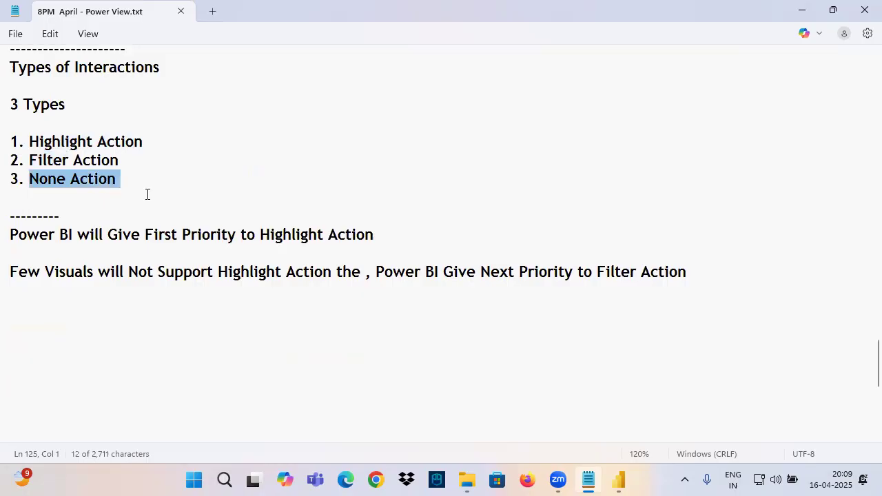
- Below the priority notes, add a dashed separator and the line "There are Some Times Clients will ask to Change Default Visual Interactions"
click(126, 199)
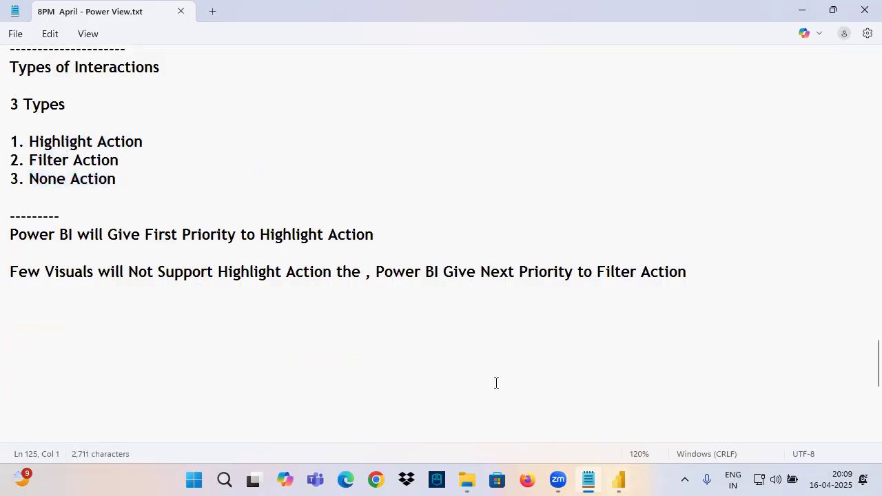
text(---------------------)
key(Return)
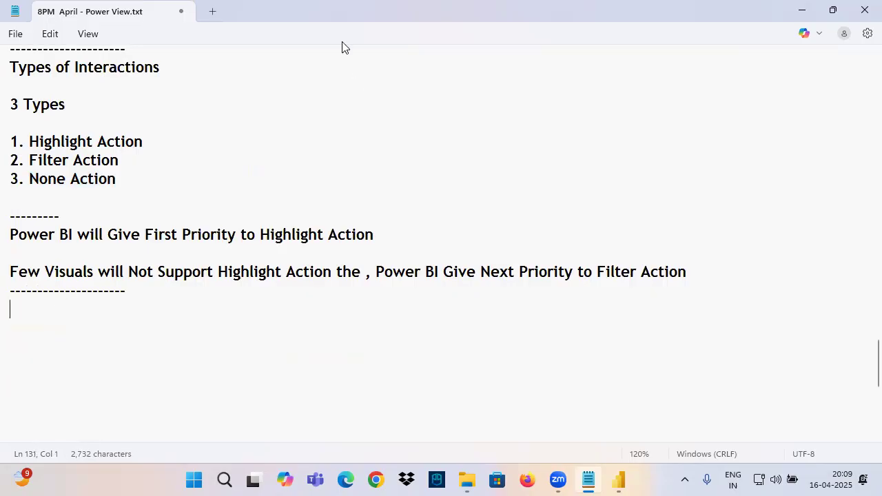
text(Tjeres)
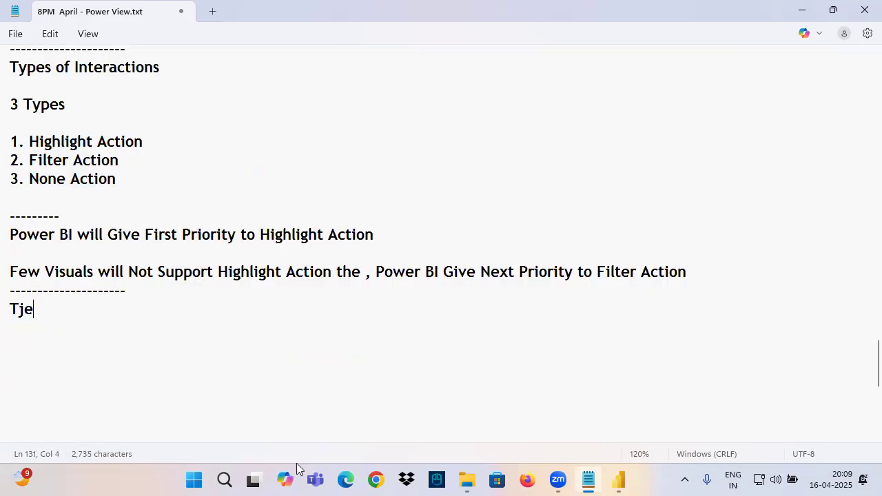
key(BackSpace)
key(BackSpace)
key(BackSpace)
key(BackSpace)
key(BackSpace)
text(here are S)
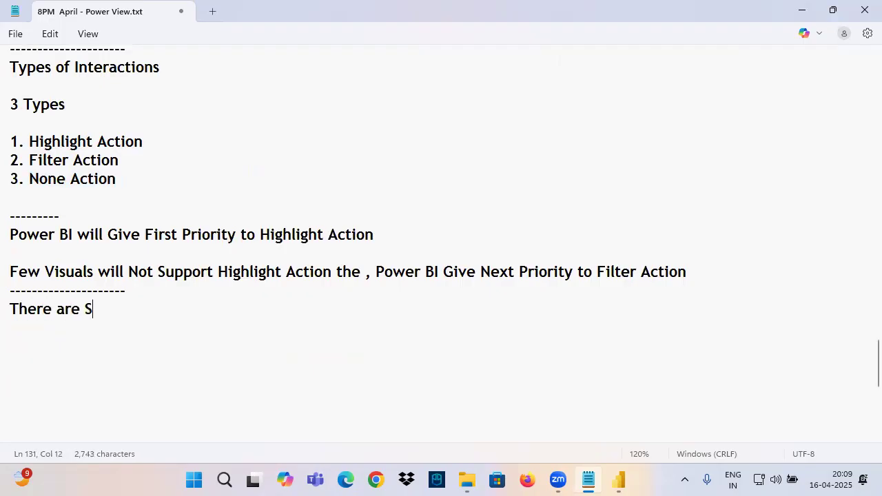
text(ome Times )
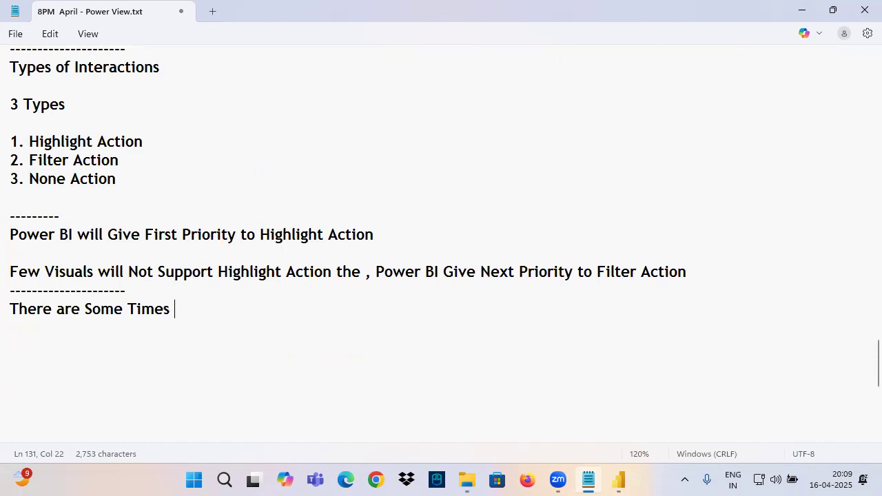
text(Clients will ask to Change Defa)
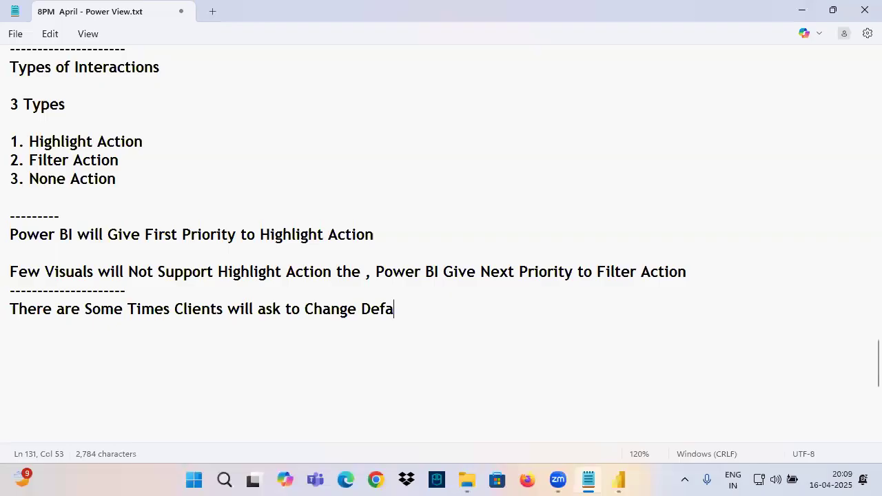
text(ult Visual Interactions)
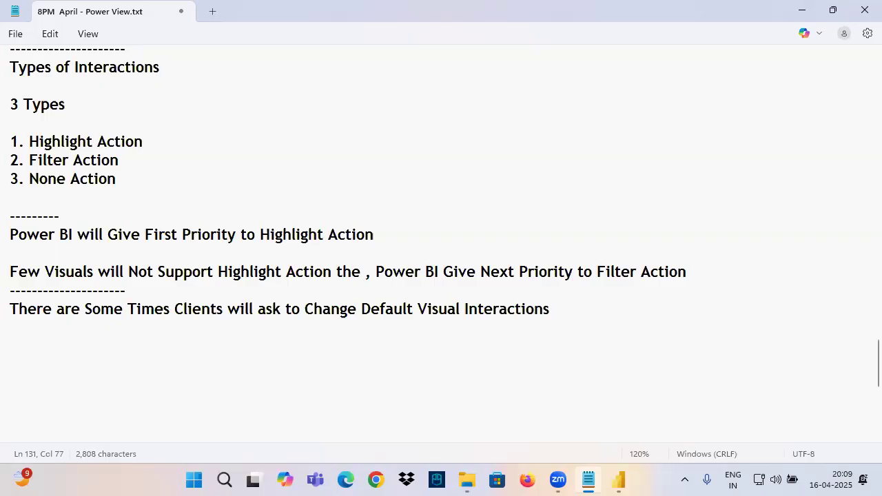
drag(103, 318, 561, 320)
- Switch to Power BI Desktop, clear the Central selection, select the Technology slice, and mark the donut chart with arrows and an H
click(620, 480)
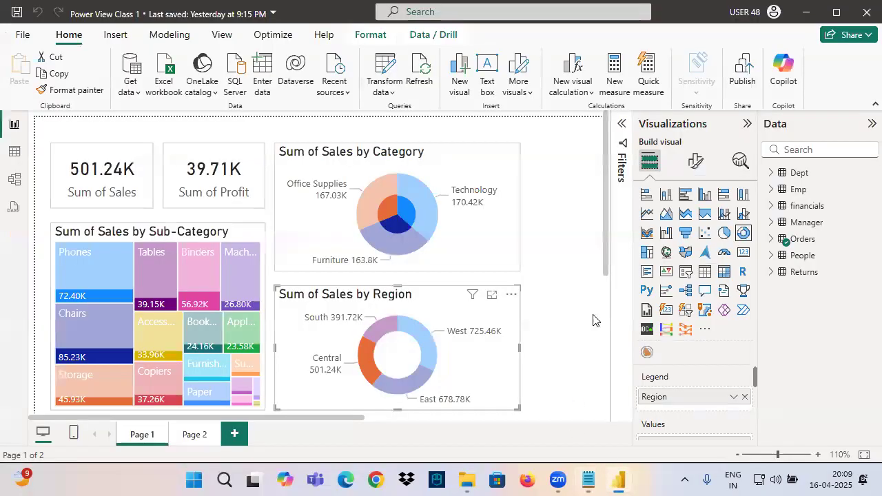
click(365, 355)
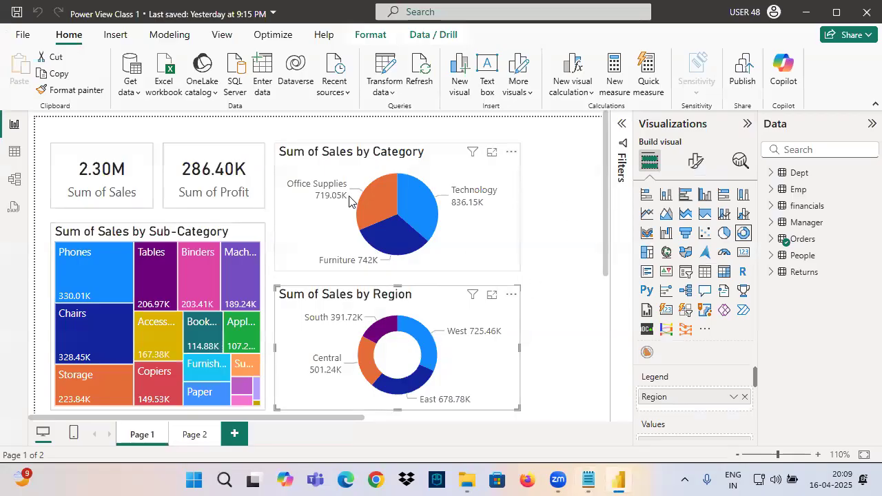
click(427, 199)
mouse_move(444, 310)
mouse_down()
mouse_move(473, 324)
mouse_move(441, 352)
mouse_up()
mouse_move(461, 336)
mouse_down()
mouse_move(441, 352)
mouse_move(491, 377)
mouse_up()
mouse_move(514, 338)
mouse_down()
mouse_move(514, 380)
mouse_move(525, 383)
mouse_up()
drag(491, 368, 549, 365)
- Mark the treemap with an arrow and an H, underline both card labels, and clear the Technology selection
mouse_move(93, 238)
mouse_down()
mouse_move(168, 326)
mouse_move(162, 292)
mouse_move(206, 297)
mouse_up()
drag(213, 288, 208, 343)
drag(177, 315, 244, 298)
drag(73, 197, 155, 196)
drag(181, 203, 252, 195)
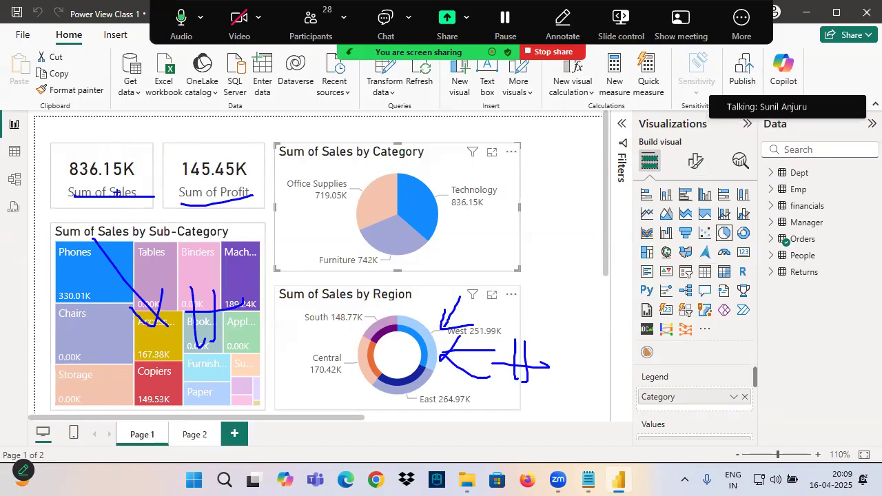
click(411, 220)
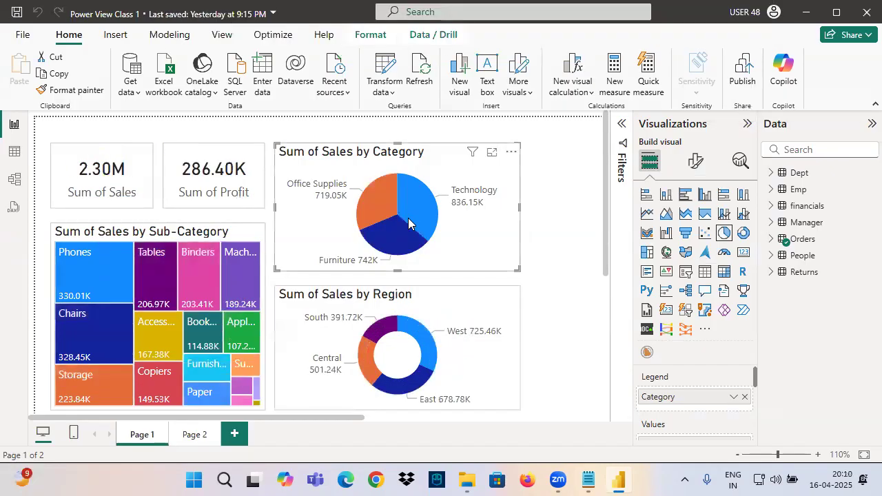
- Switch to the Notepad notes and highlight the words "Default Visual Interactions" in the last line
click(588, 480)
click(165, 322)
drag(361, 311, 563, 311)
drag(369, 309, 556, 310)
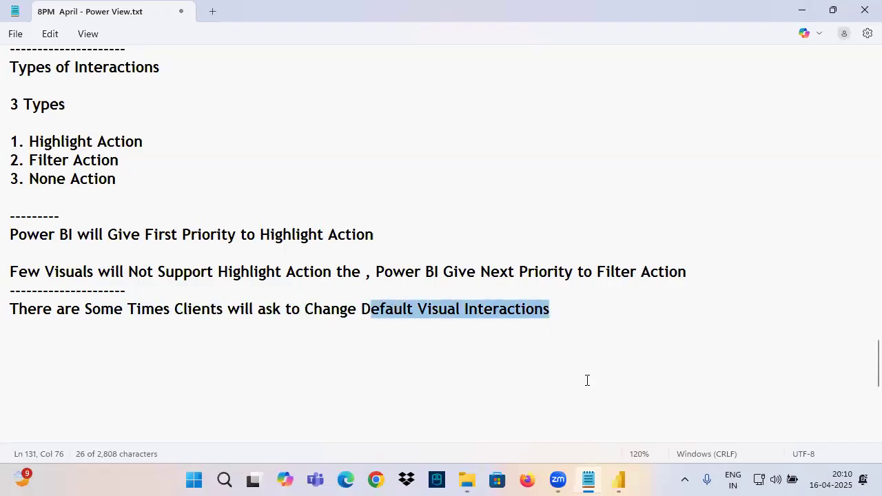
- Switch to Power BI Desktop and, on Page 2, add a table of the Orders Category field below the cards
click(619, 481)
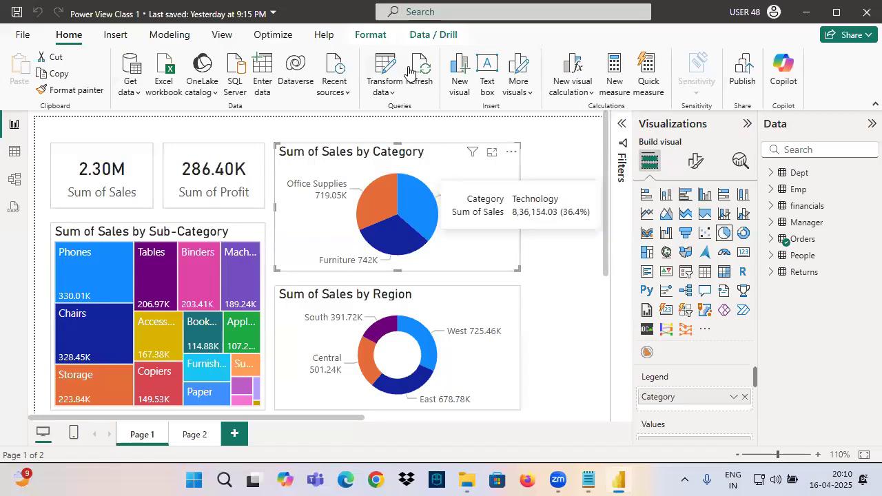
click(194, 435)
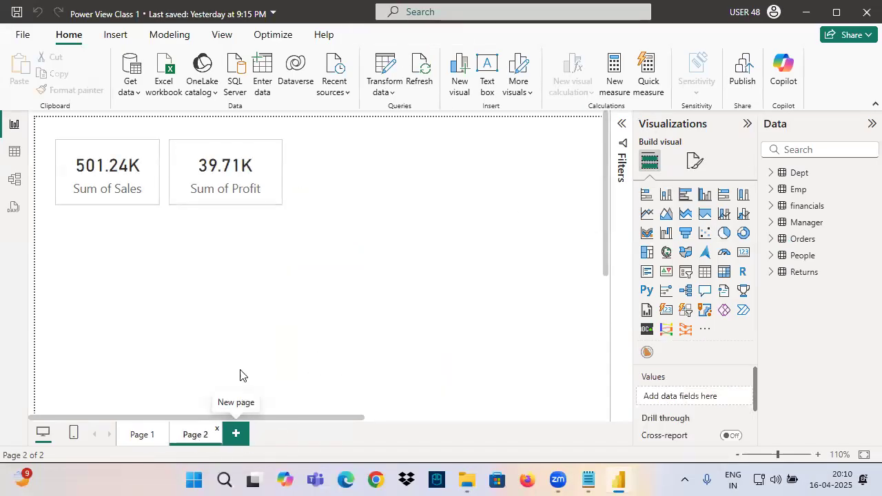
click(704, 271)
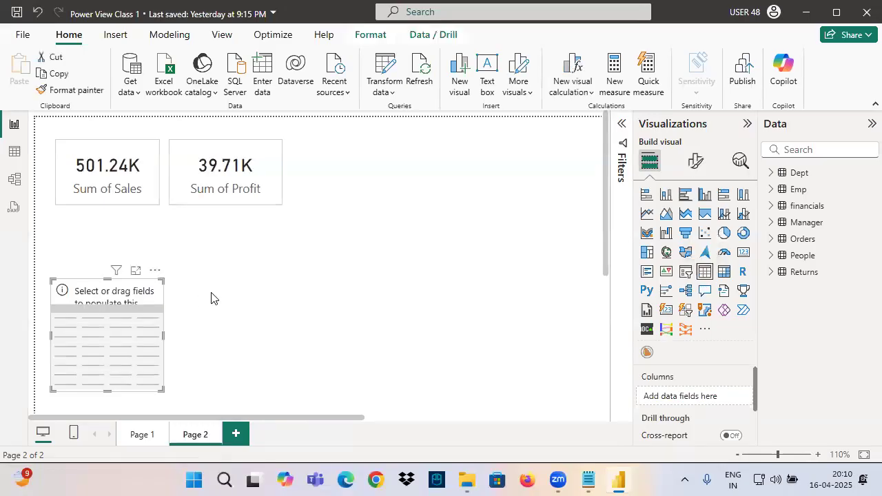
drag(160, 314, 250, 296)
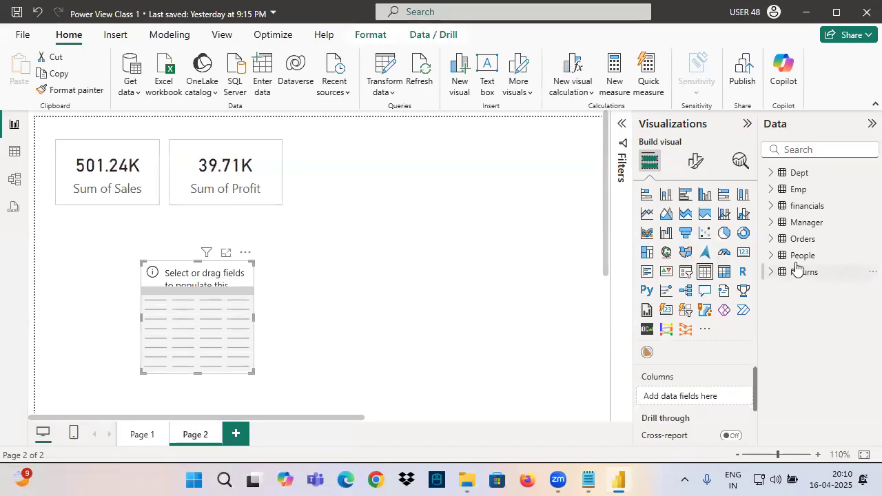
click(772, 239)
drag(824, 256, 190, 293)
click(165, 291)
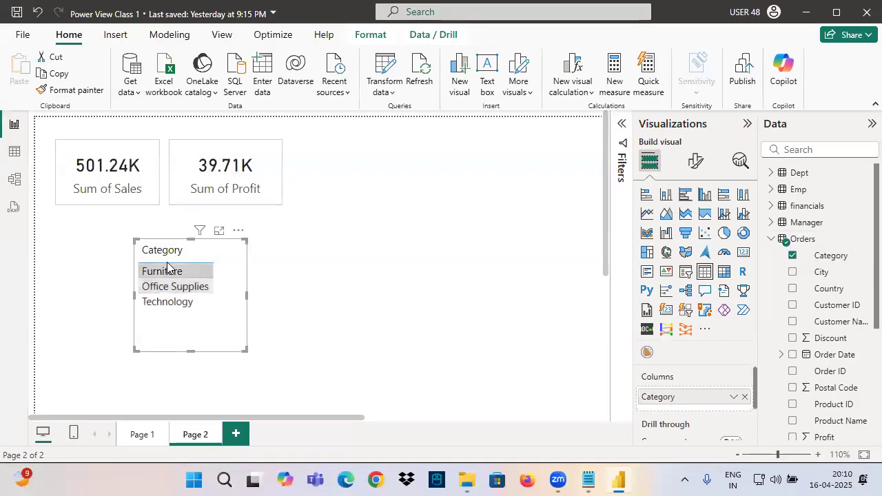
click(360, 168)
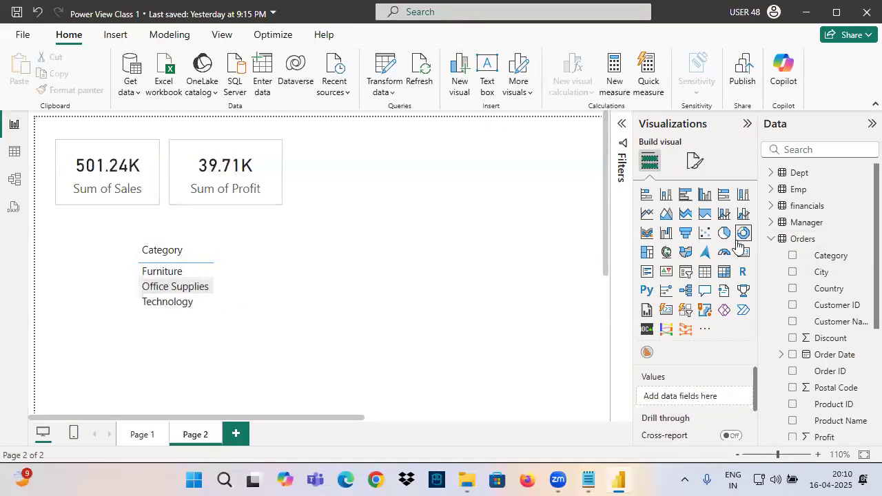
- Add a tall second table beside the cards and fill it with the Orders Sub-Category field
click(704, 271)
drag(191, 347, 367, 363)
drag(325, 297, 301, 124)
scroll(861, 344, down, 4)
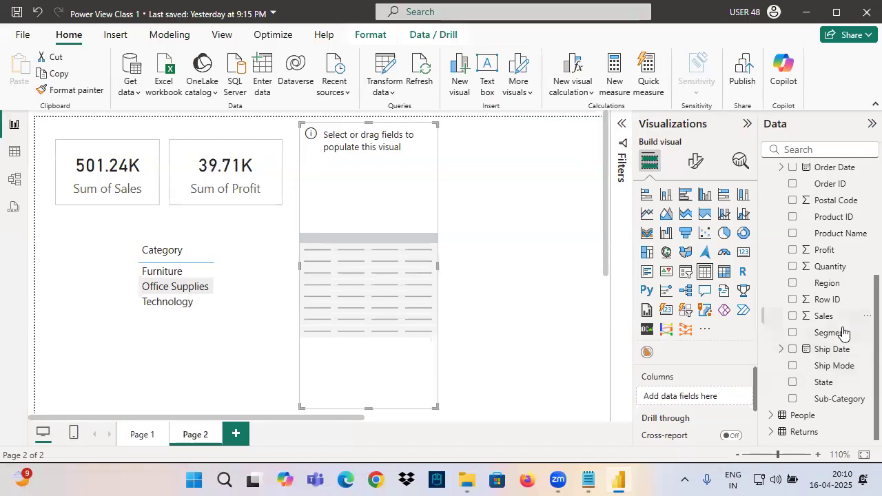
drag(848, 403, 386, 283)
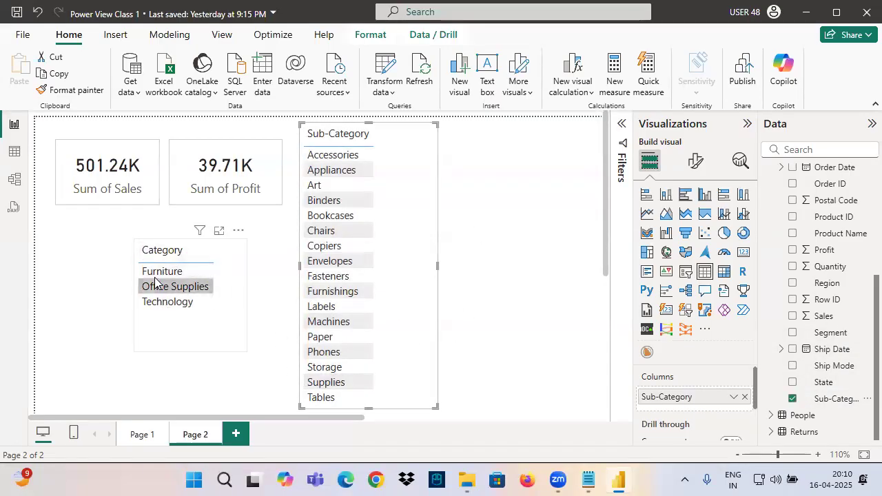
- Underline the three categories, write 17 beside the Sub-Category list and circle it, then clear the markings
mouse_move(152, 278)
mouse_down()
mouse_move(137, 280)
mouse_move(199, 293)
mouse_up()
drag(140, 310, 202, 311)
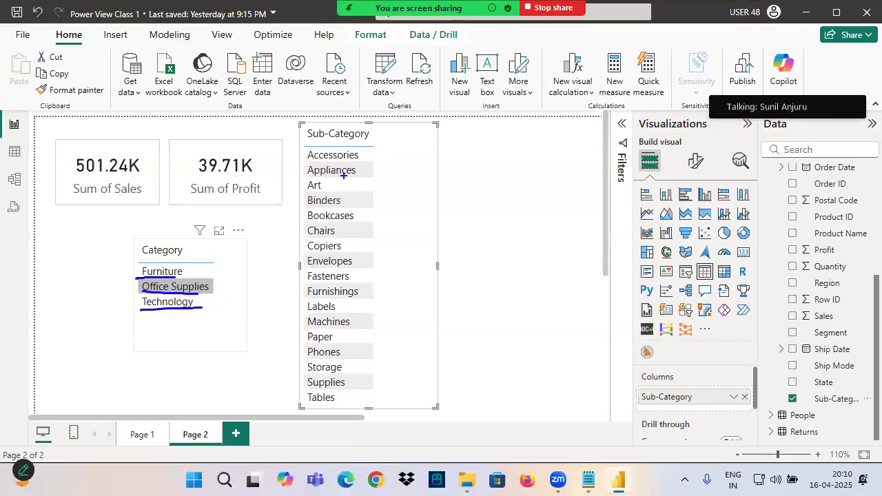
drag(386, 126, 384, 153)
mouse_move(378, 143)
mouse_down()
mouse_move(383, 157)
mouse_move(402, 138)
mouse_move(390, 204)
mouse_move(439, 182)
mouse_up()
drag(383, 216, 466, 200)
mouse_move(367, 166)
mouse_down()
mouse_move(362, 153)
mouse_move(302, 254)
mouse_move(406, 342)
mouse_move(358, 156)
mouse_up()
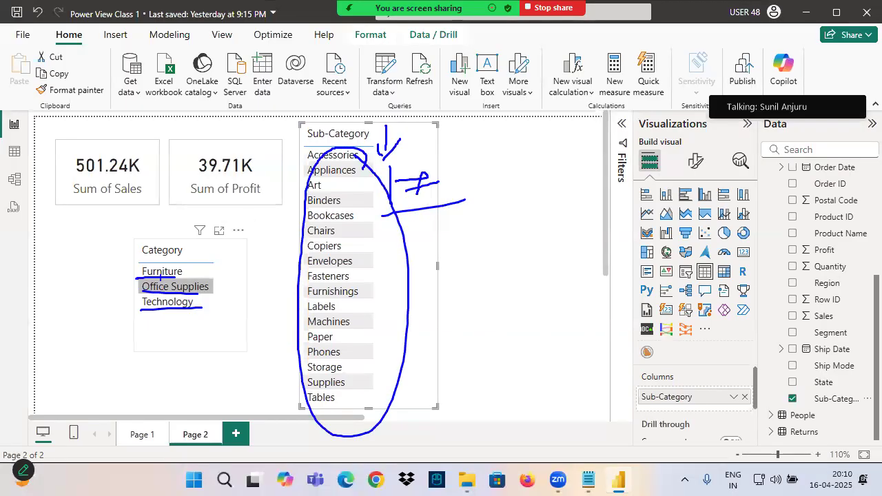
key(Escape)
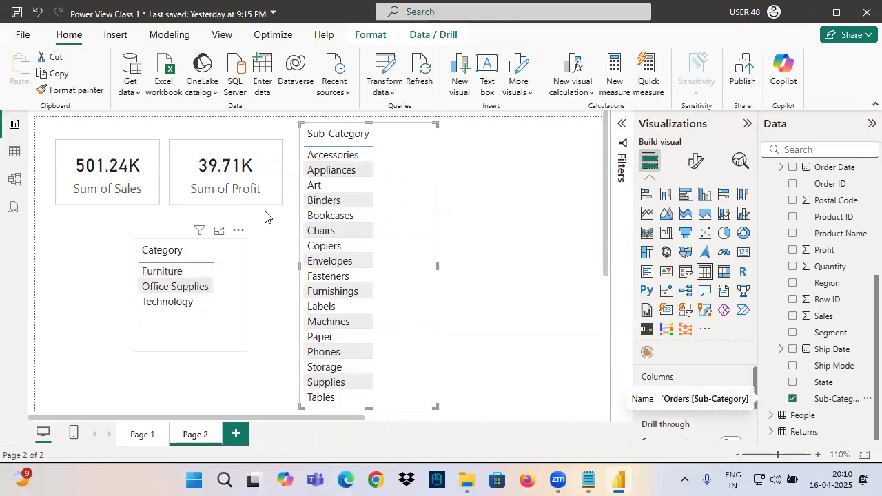
- Draw an arrow from the Category table to the Sub-Category table and select Furniture in the Category table
mouse_move(293, 157)
mouse_down()
mouse_move(406, 149)
mouse_move(306, 182)
mouse_move(177, 249)
mouse_up()
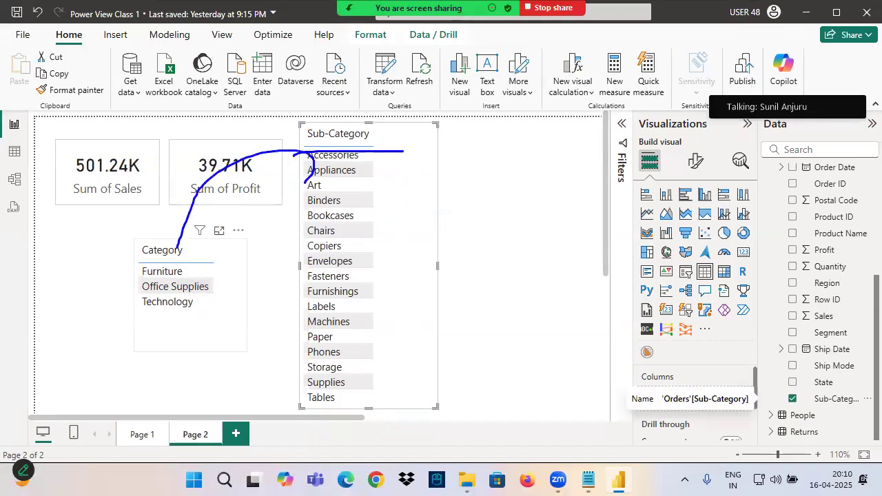
click(166, 271)
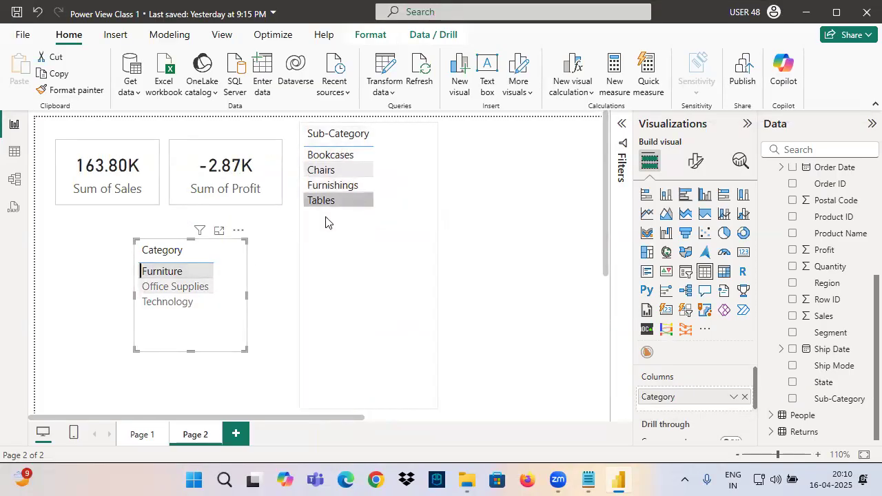
ctrl+click(170, 290)
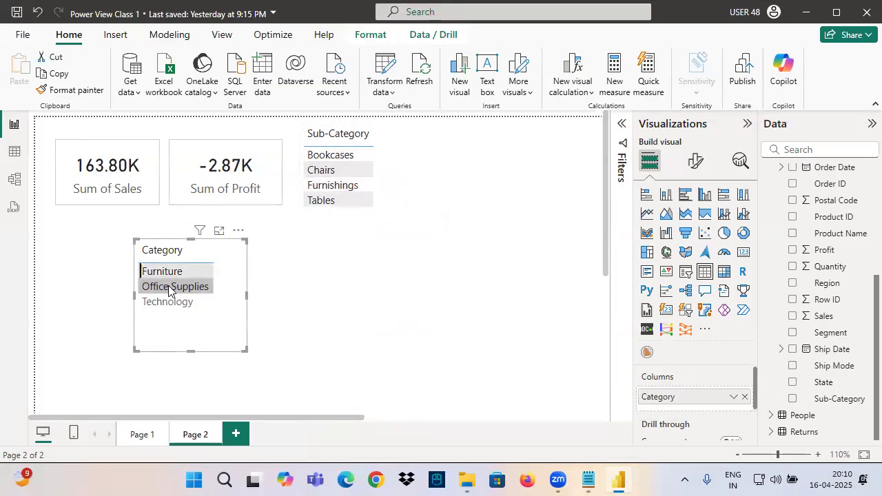
- Outline the Furniture row, write 17 beside the Sub-Category table, and draw an arrow from Furniture to a handwritten 4
drag(129, 262, 199, 278)
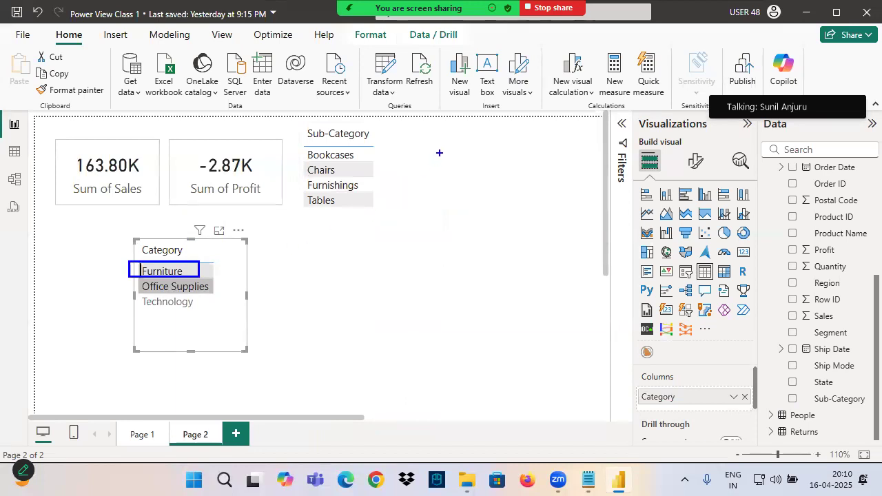
mouse_move(454, 126)
mouse_down()
mouse_move(473, 154)
mouse_move(516, 140)
mouse_up()
mouse_move(200, 266)
mouse_down()
mouse_move(470, 224)
mouse_move(468, 246)
mouse_up()
mouse_move(492, 216)
mouse_down()
mouse_move(512, 227)
mouse_move(500, 279)
mouse_up()
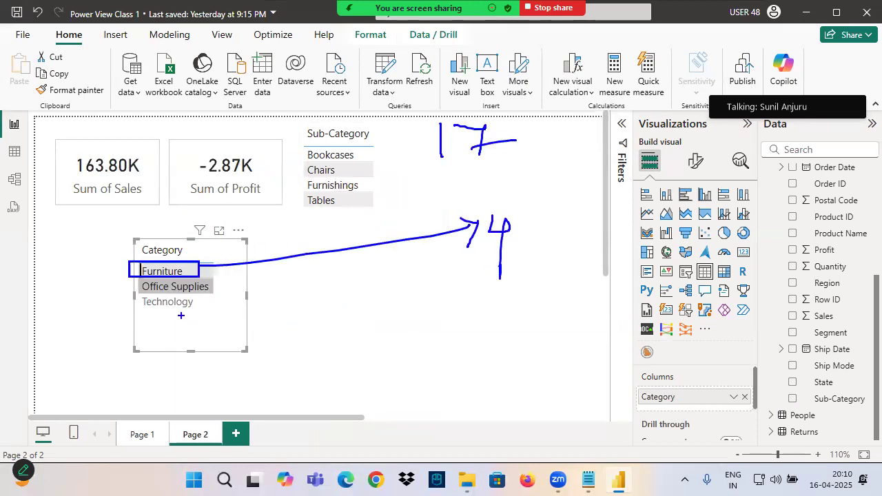
- Select Office Supplies in the Category table, outline the Sub-Category rows in groups of three, and write 9 beside them
click(184, 287)
mouse_move(305, 148)
mouse_down()
mouse_move(341, 183)
mouse_move(378, 194)
mouse_up()
mouse_move(302, 195)
mouse_down()
mouse_move(342, 231)
mouse_move(374, 235)
mouse_up()
drag(298, 236, 359, 283)
drag(442, 205, 443, 243)
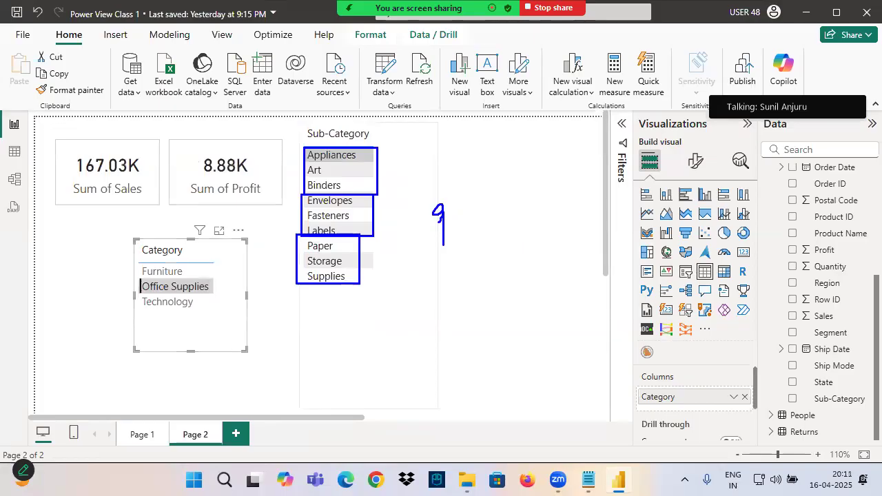
- Select Technology in the Category table and draw arrows from Furniture, Office Supplies and Technology to handwritten 4, 9 and 4
click(171, 304)
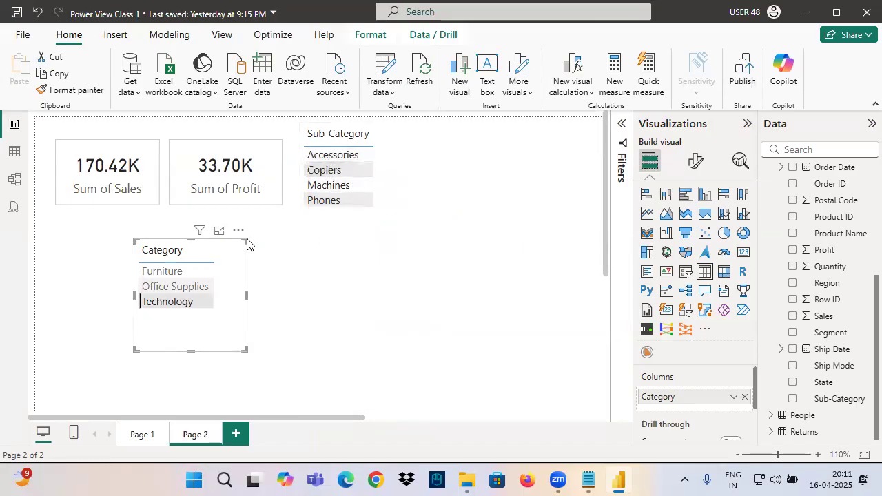
drag(186, 265, 251, 256)
drag(258, 245, 266, 265)
drag(275, 247, 269, 275)
mouse_move(212, 287)
mouse_down()
mouse_move(292, 284)
mouse_move(281, 295)
mouse_move(315, 269)
mouse_move(313, 292)
mouse_up()
mouse_move(206, 303)
mouse_down()
mouse_move(308, 301)
mouse_move(290, 319)
mouse_up()
mouse_move(324, 293)
mouse_down()
mouse_move(317, 311)
mouse_move(327, 330)
mouse_up()
drag(287, 333, 360, 323)
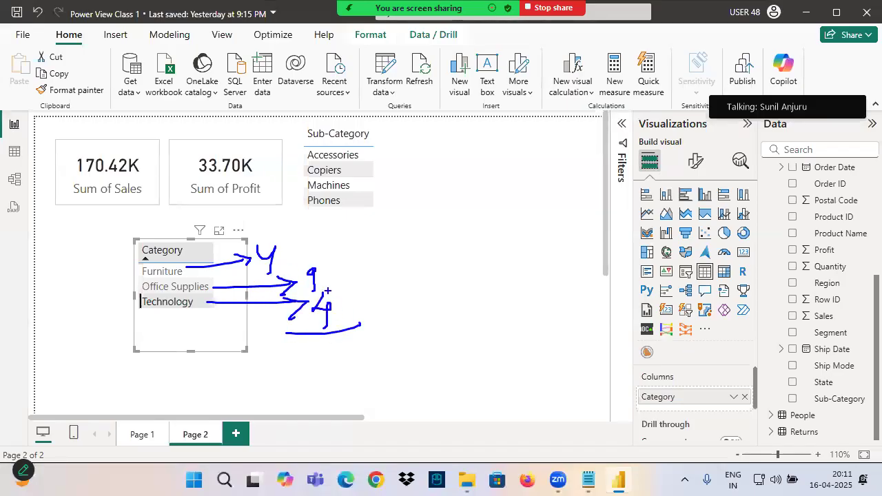
- Open Page 1, underline the Phones, Tables, Binders and Machines tiles in the treemap, and clear the markings
click(137, 435)
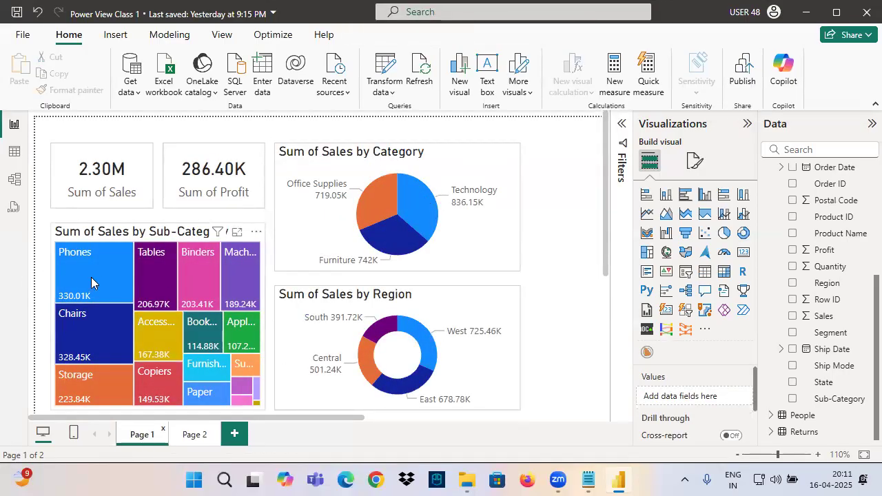
drag(58, 263, 102, 261)
drag(182, 260, 217, 260)
drag(227, 261, 252, 260)
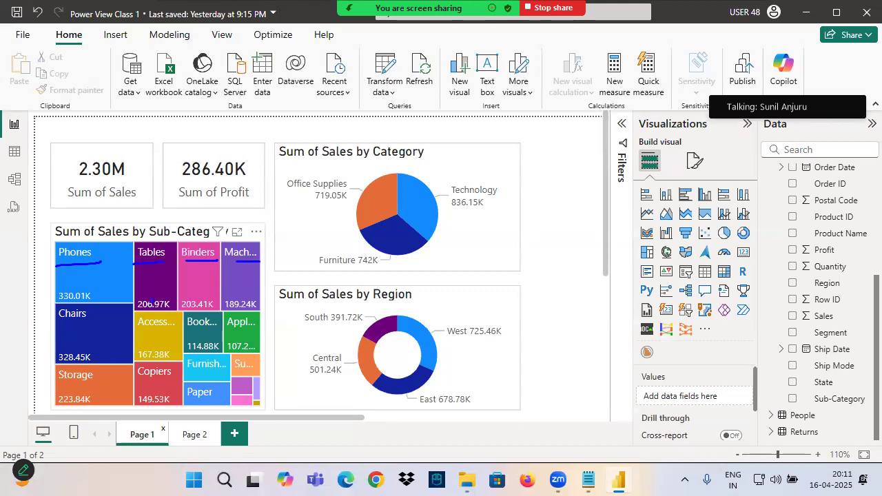
key(Escape)
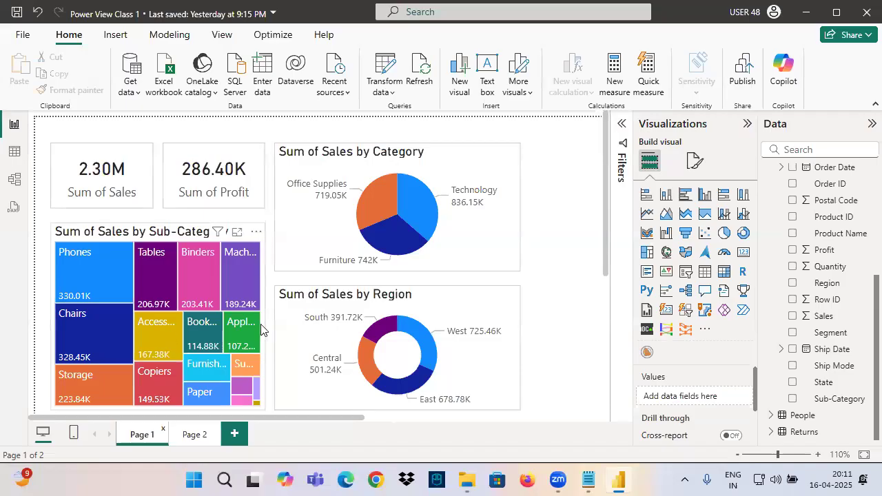
- Select the Technology slice in the Category pie chart, underline its sales value and draw an arrow pointing at it
click(422, 213)
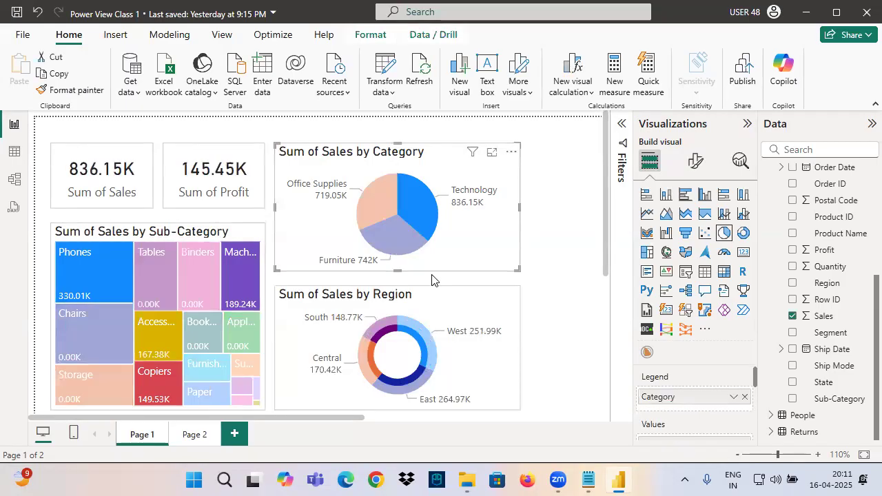
key(ctrl+2)
mouse_move(453, 210)
mouse_down()
mouse_move(499, 214)
mouse_move(566, 158)
mouse_up()
mouse_move(509, 189)
mouse_down()
mouse_move(557, 212)
mouse_move(501, 281)
mouse_up()
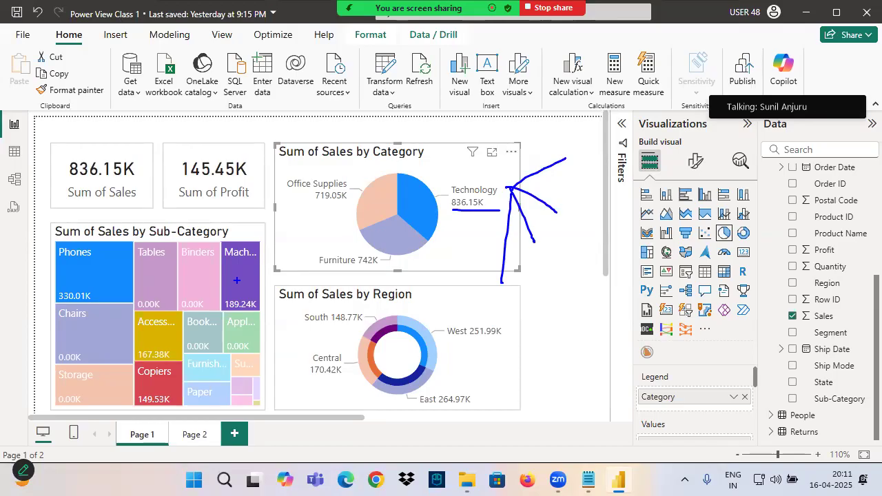
- Underline the Phones, Machines, Accessories and Copiers tiles in the treemap and circle the Technology label in the pie chart
drag(60, 263, 102, 262)
drag(233, 256, 286, 259)
drag(141, 331, 184, 330)
drag(137, 378, 186, 380)
mouse_move(465, 177)
mouse_down()
mouse_move(492, 182)
mouse_move(475, 175)
mouse_up()
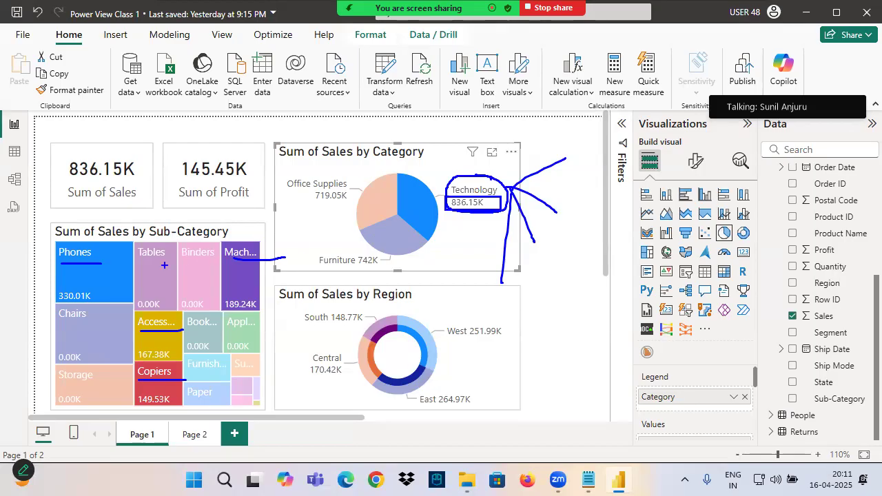
- Tick the four highlighted treemap tiles, circle and link their sales values, underline the Technology value, and clear the markings
mouse_move(94, 289)
mouse_down()
mouse_move(84, 307)
mouse_move(126, 229)
mouse_up()
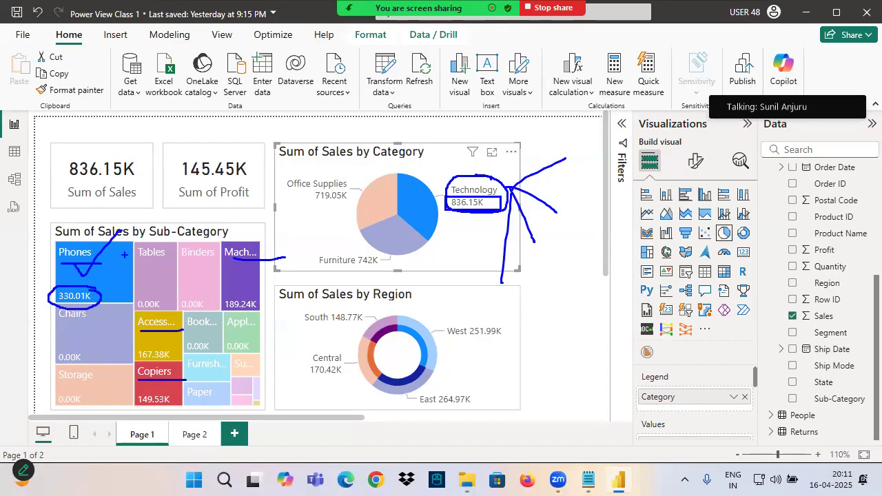
mouse_move(245, 293)
mouse_down()
mouse_move(240, 316)
mouse_move(242, 295)
mouse_up()
mouse_move(231, 261)
mouse_down()
mouse_move(235, 266)
mouse_move(311, 228)
mouse_up()
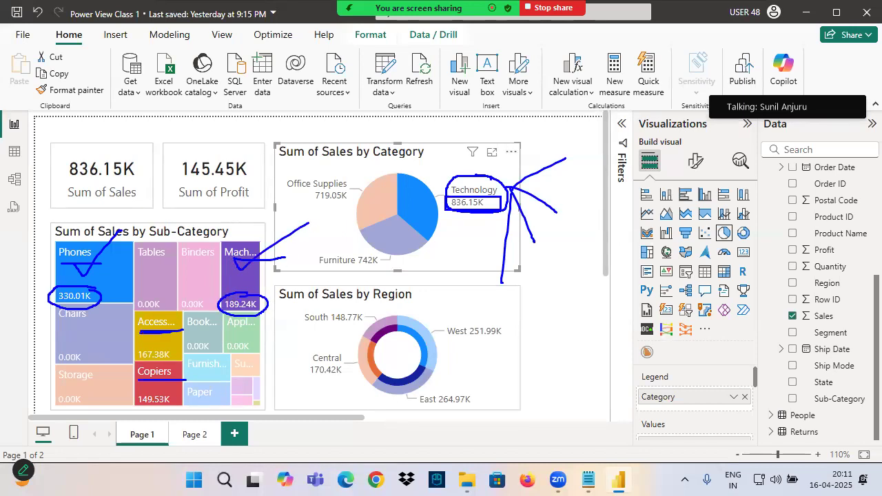
mouse_move(172, 343)
mouse_down()
mouse_move(136, 356)
mouse_move(209, 284)
mouse_up()
drag(171, 379, 197, 374)
mouse_move(130, 412)
mouse_down()
mouse_move(185, 402)
mouse_move(197, 348)
mouse_up()
drag(90, 302, 142, 404)
drag(116, 339, 241, 295)
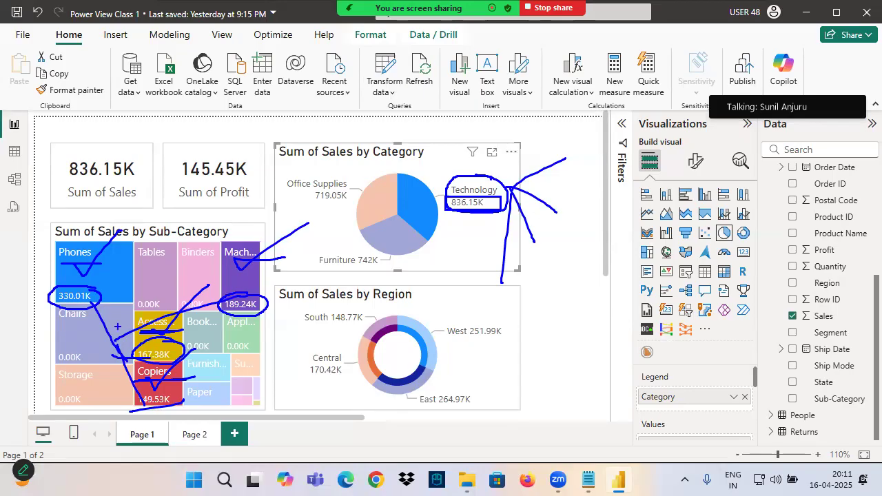
drag(453, 214, 517, 215)
key(alt+s)
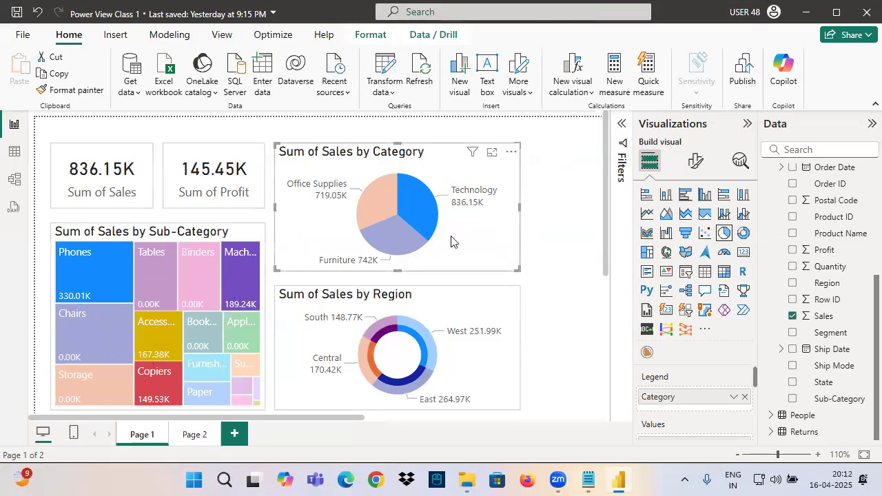
- Draw check marks on the Phones, Machines, Accessories and Copiers tiles of the treemap
drag(86, 273, 123, 241)
drag(227, 265, 280, 255)
drag(160, 319, 188, 319)
drag(151, 386, 187, 373)
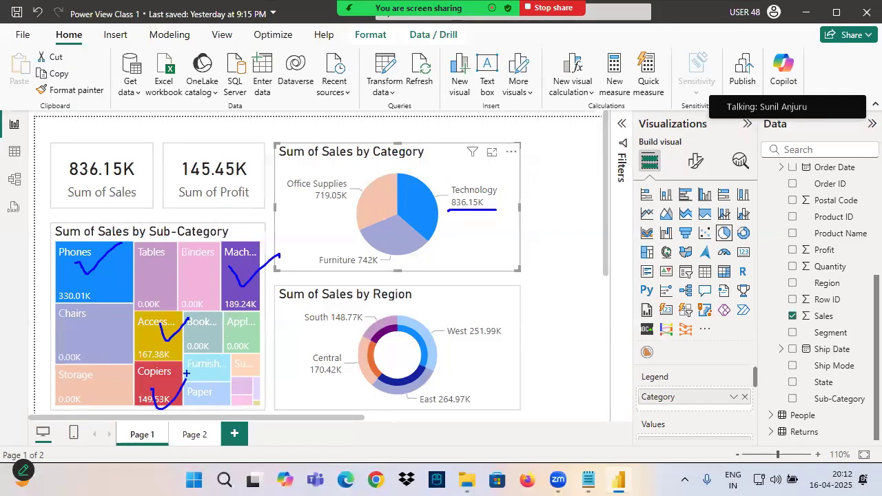
- Circle the zero values of Chairs and Storage and cross out the dimmed treemap tiles, including Tables and Binders
drag(59, 324, 94, 321)
drag(67, 364, 50, 356)
mouse_move(87, 388)
mouse_down()
mouse_move(77, 410)
mouse_move(71, 383)
mouse_up()
drag(117, 319, 59, 431)
drag(68, 316, 126, 386)
drag(207, 258, 148, 298)
mouse_move(147, 262)
mouse_down()
mouse_move(197, 296)
mouse_move(222, 335)
mouse_move(208, 381)
mouse_up()
drag(212, 314, 244, 386)
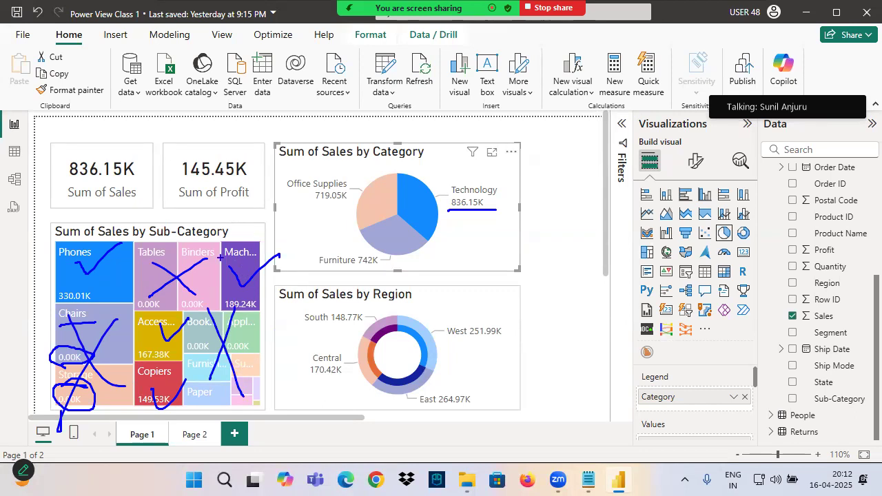
- Outline the whole Sub-Category treemap, tick the Technology slice in the pie chart, and clear the markings
mouse_move(254, 231)
mouse_down()
mouse_move(66, 231)
mouse_move(52, 258)
mouse_move(57, 408)
mouse_move(276, 406)
mouse_move(271, 227)
mouse_move(157, 227)
mouse_up()
mouse_move(412, 185)
mouse_down()
mouse_move(424, 221)
mouse_move(476, 169)
mouse_up()
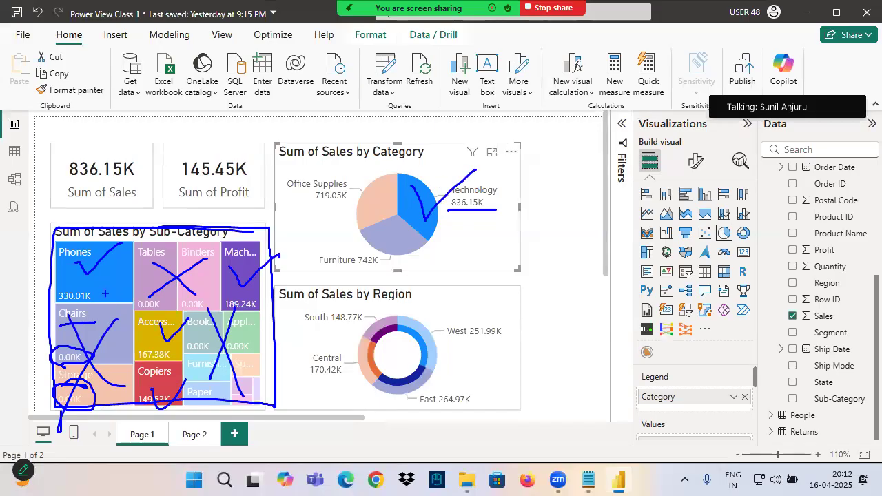
key(Escape)
- Tick Phones and Machines, cross out the dimmed Chairs, Storage, Binders and Bookcases tiles, and clear the markings
key(ctrl+2)
drag(75, 266, 116, 261)
drag(225, 269, 260, 263)
drag(115, 305, 67, 392)
drag(69, 315, 123, 366)
drag(212, 289, 172, 335)
drag(187, 286, 222, 343)
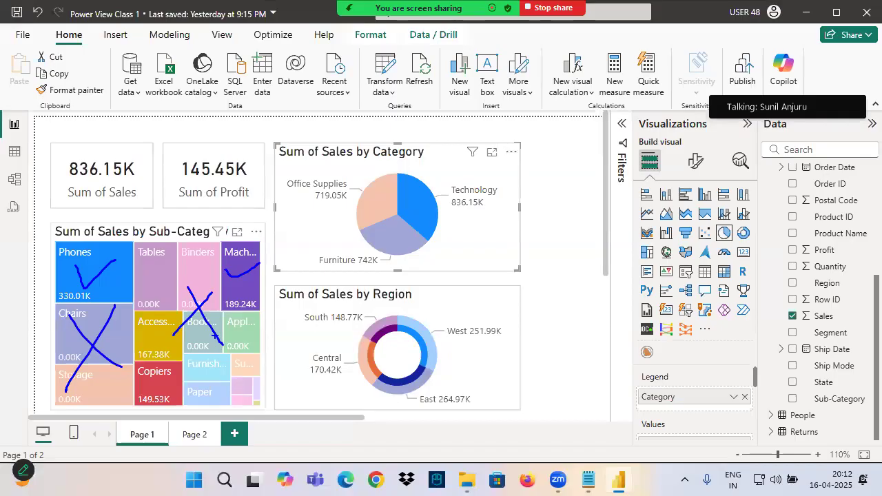
key(Escape)
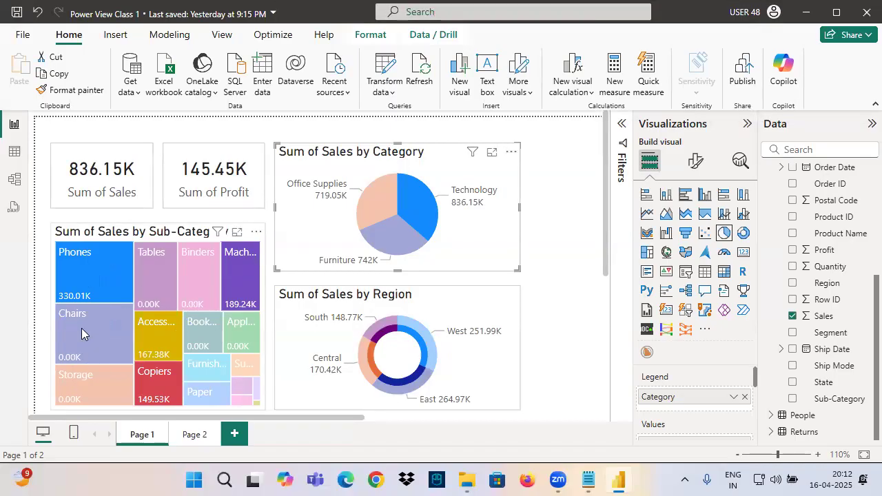
- Underline the Chairs and Storage tiles and cross out the Tables and Binders tiles in the treemap
key(ctrl+2)
drag(59, 322, 102, 326)
drag(64, 380, 123, 374)
mouse_move(144, 274)
mouse_down()
mouse_move(183, 250)
mouse_move(152, 298)
mouse_up()
drag(147, 252, 214, 315)
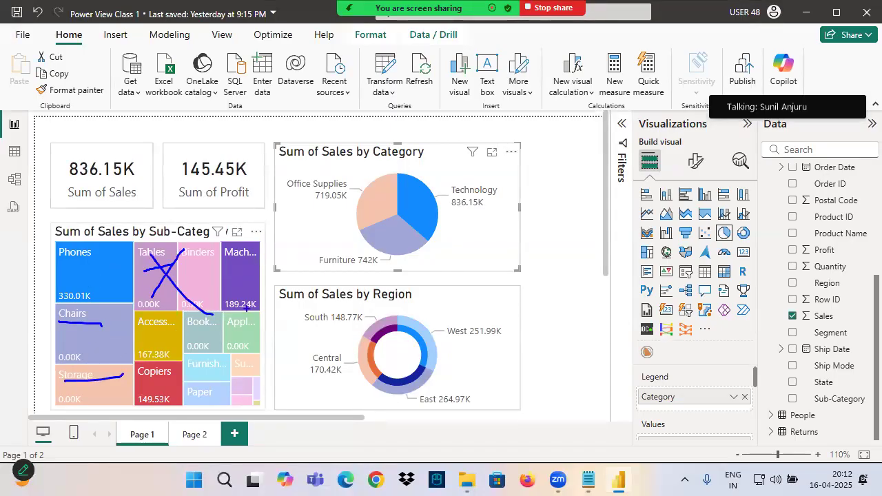
- Underline and circle the Technology sales value in the pie chart and draw an arrow pointing to it
drag(458, 215, 496, 217)
mouse_move(509, 180)
mouse_down()
mouse_move(550, 157)
mouse_move(514, 225)
mouse_up()
drag(497, 168, 494, 244)
mouse_move(495, 199)
mouse_down()
mouse_move(463, 189)
mouse_move(496, 219)
mouse_move(469, 183)
mouse_up()
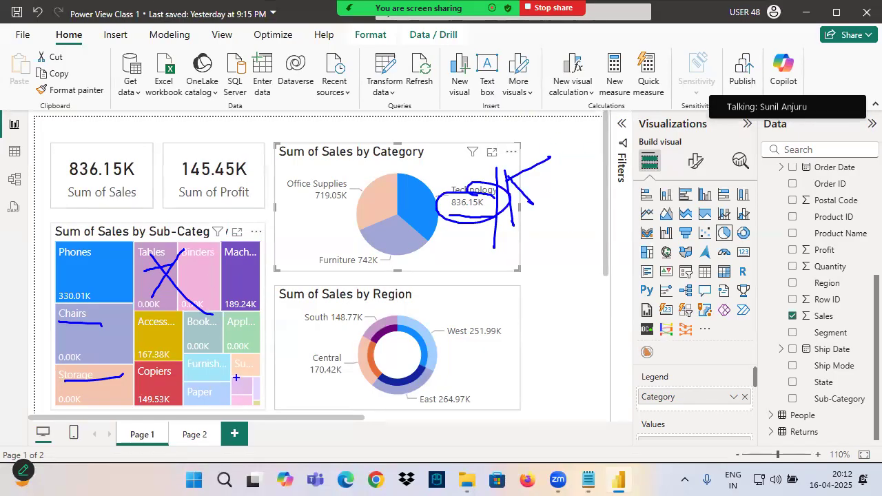
- Circle and cross out the small dimmed treemap tiles, and cross out the Chairs and Storage tiles
mouse_move(259, 319)
mouse_down()
mouse_move(210, 313)
mouse_move(199, 385)
mouse_move(262, 338)
mouse_move(270, 321)
mouse_up()
mouse_move(235, 323)
mouse_down()
mouse_move(195, 384)
mouse_move(234, 353)
mouse_move(254, 383)
mouse_up()
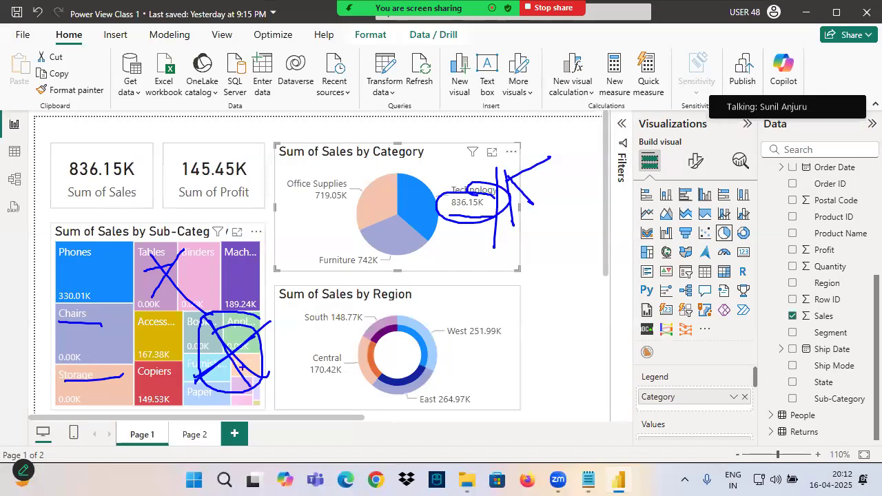
drag(102, 322, 54, 353)
drag(69, 310, 111, 405)
drag(78, 407, 118, 373)
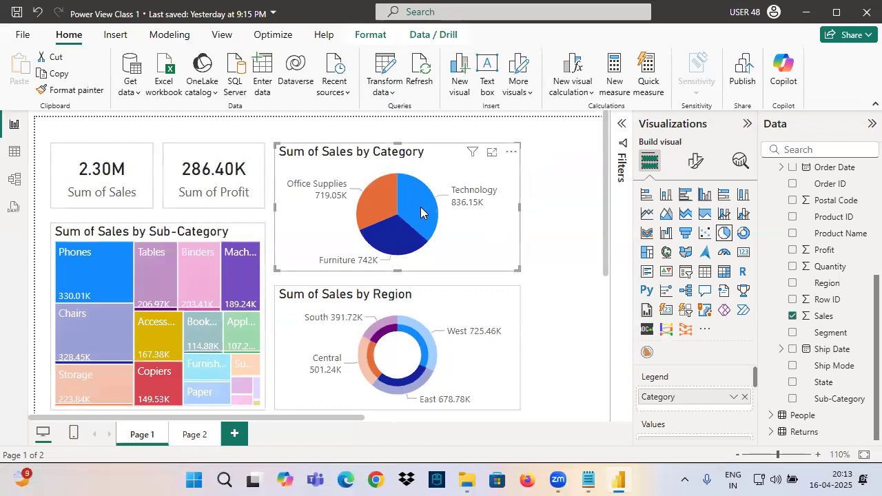
- Reselect the Technology slice in the pie chart and cross out the Chairs and Storage tiles in the treemap
click(421, 211)
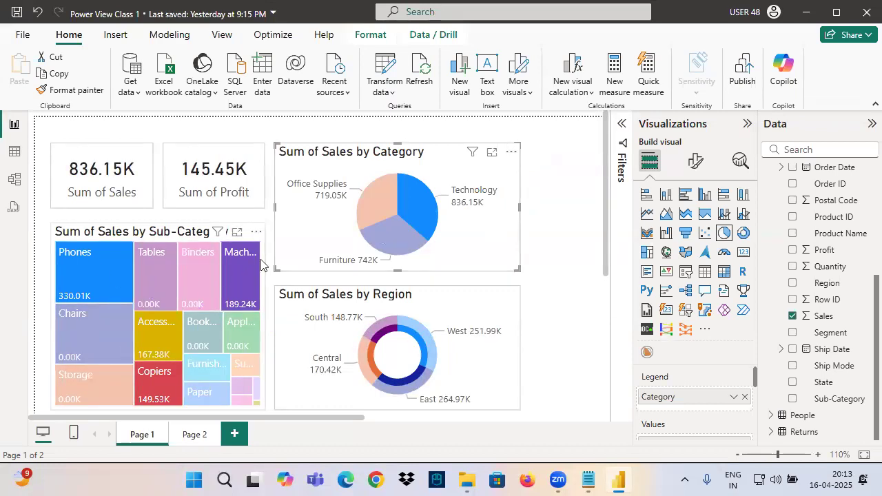
key(ctrl+2)
drag(82, 337, 31, 372)
mouse_move(57, 311)
mouse_down()
mouse_move(87, 370)
mouse_move(50, 402)
mouse_up()
drag(60, 364, 91, 413)
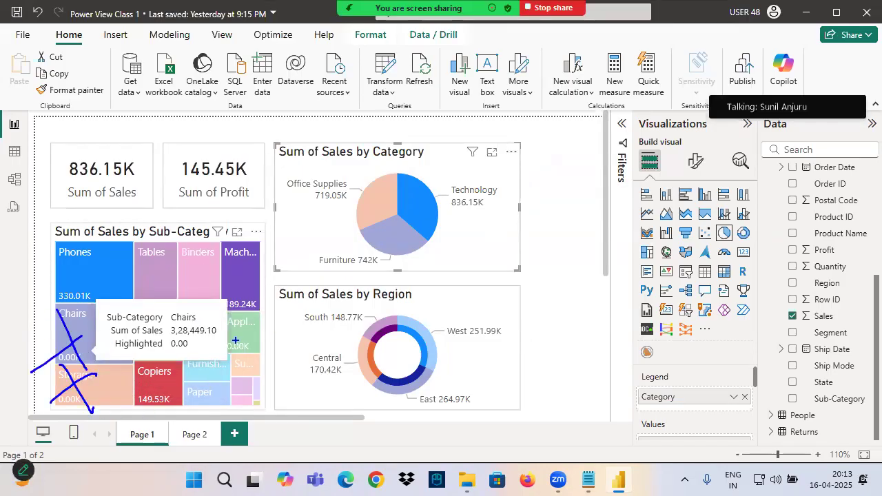
- Cross out the Tables and Binders tiles in the treemap and clear the markings
drag(164, 258, 131, 290)
drag(141, 249, 180, 297)
drag(215, 245, 184, 284)
drag(187, 248, 205, 288)
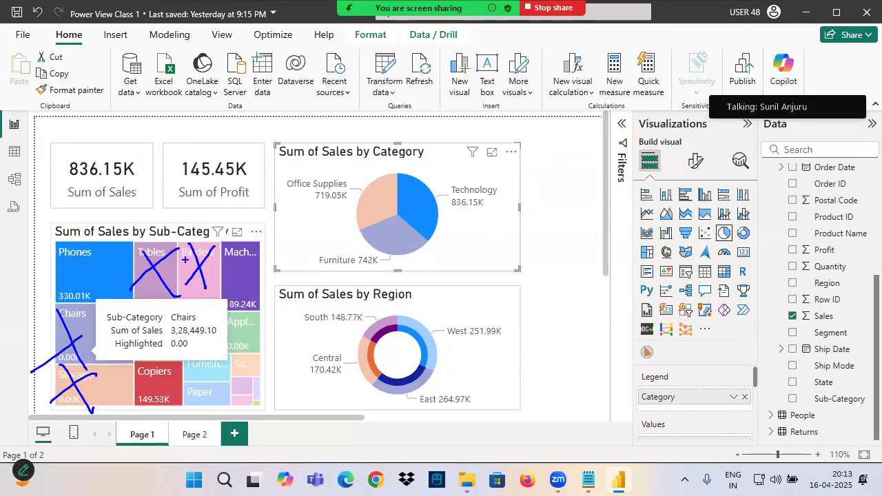
drag(174, 216, 195, 242)
key(Escape)
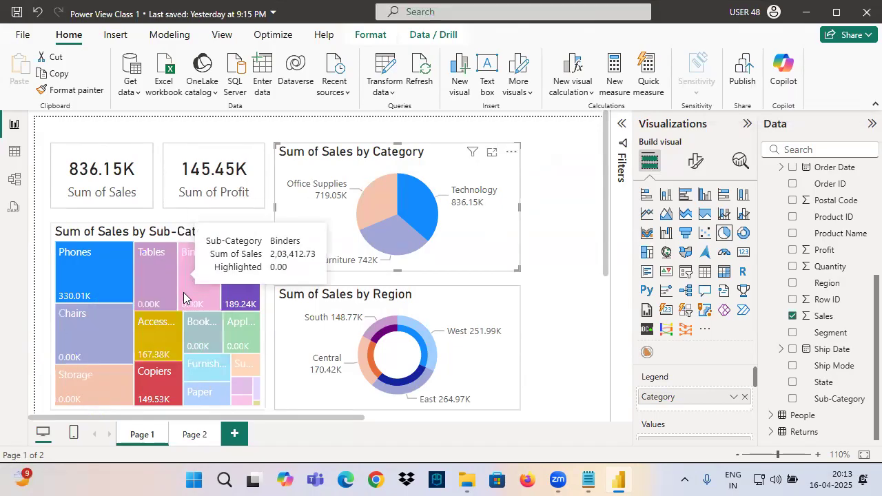
- Switch to the Notepad notes and highlight the Highlight Action and Filter Action entries in the list of interaction types
click(588, 480)
drag(42, 142, 138, 143)
drag(29, 160, 121, 161)
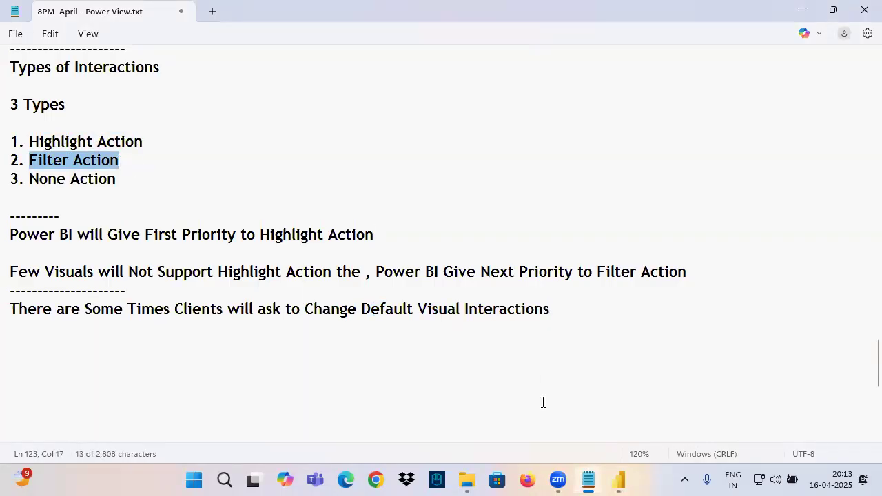
- Switch back to the Power BI report, tick the Phones tile and cross out the dimmed tiles around it
click(619, 481)
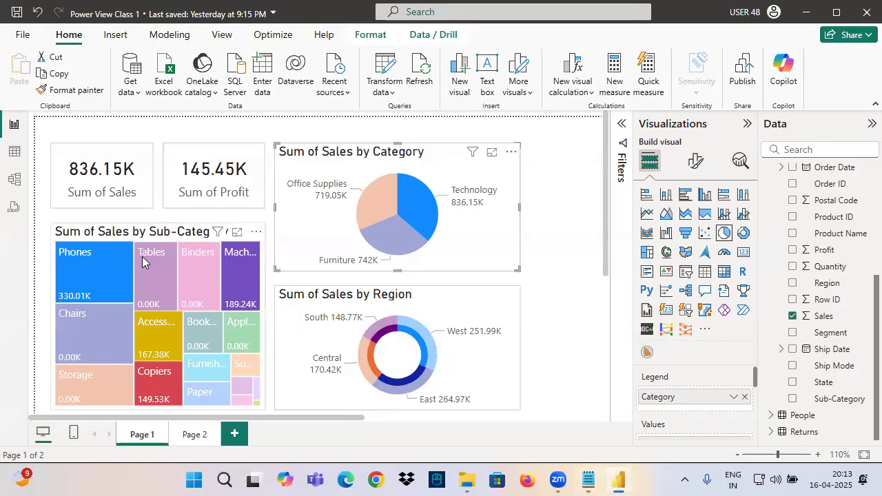
mouse_move(173, 282)
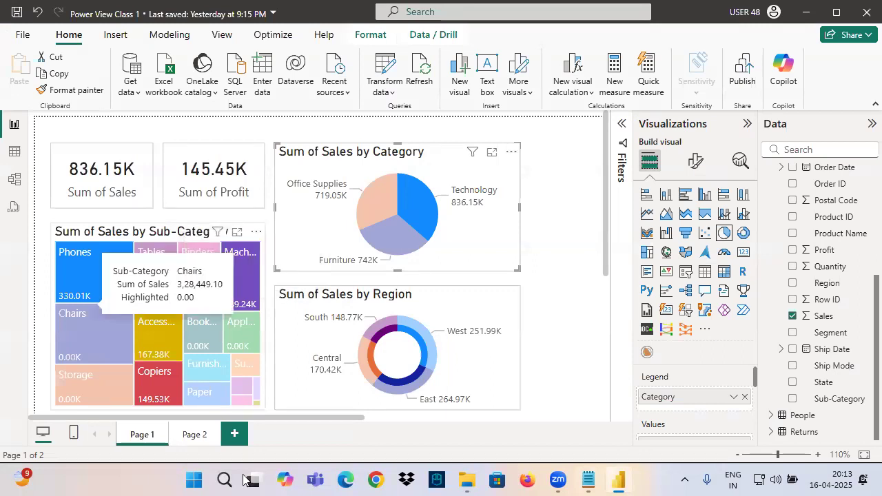
drag(70, 269, 139, 240)
drag(137, 319, 64, 364)
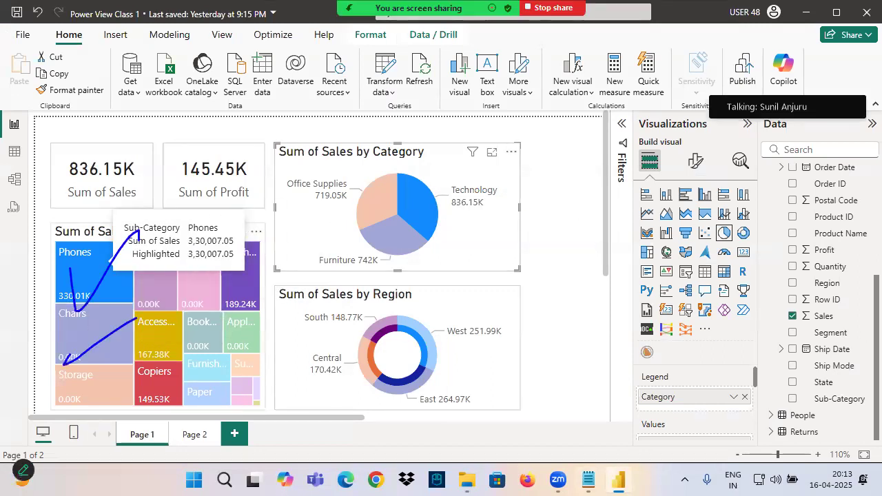
mouse_move(182, 289)
mouse_down()
mouse_move(206, 304)
mouse_move(172, 317)
mouse_move(175, 246)
mouse_up()
- Underline the Technology value, draw a line from it to the Phones tile, and cross out the small dimmed tiles
drag(453, 213, 503, 206)
mouse_move(494, 184)
mouse_down()
mouse_move(510, 178)
mouse_move(79, 262)
mouse_up()
drag(239, 325, 204, 383)
drag(206, 349, 245, 386)
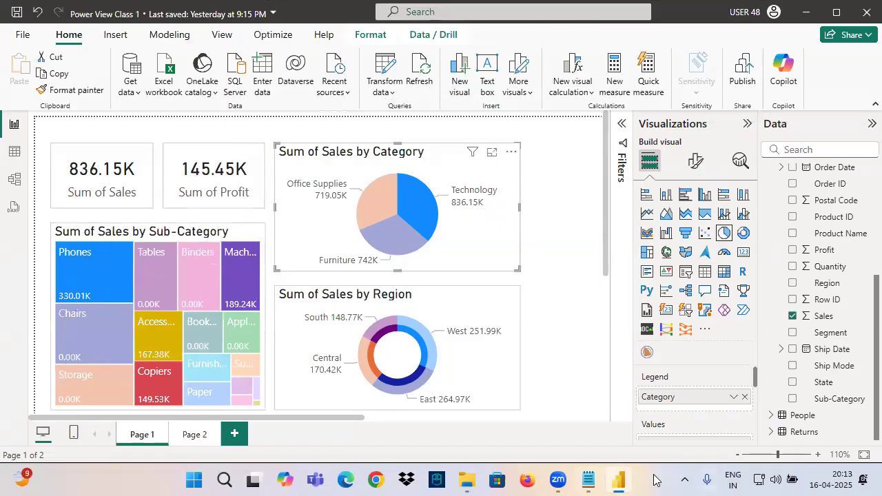
- Switch to the Notepad notes and highlight the line about clients asking to change default visual interactions
click(589, 481)
drag(85, 309, 200, 309)
drag(258, 309, 562, 313)
- Return to the Power BI report, clear the Technology selection in the pie chart, and duplicate Page 1
click(619, 480)
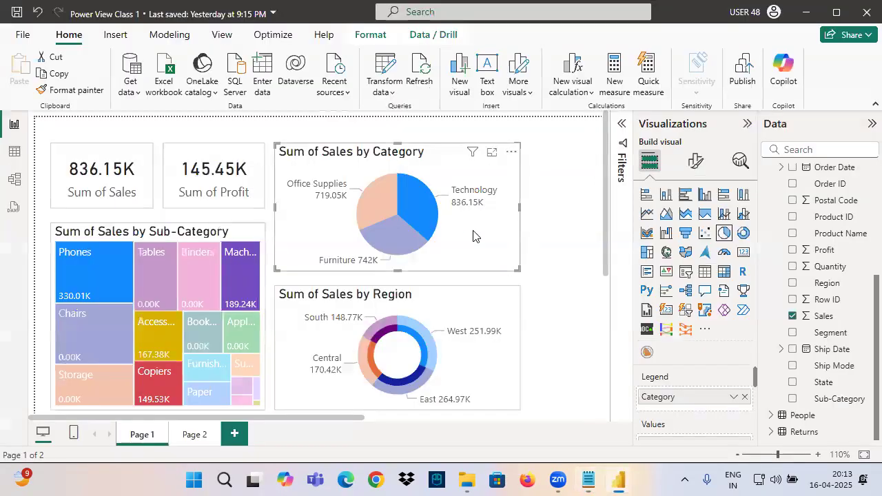
click(422, 211)
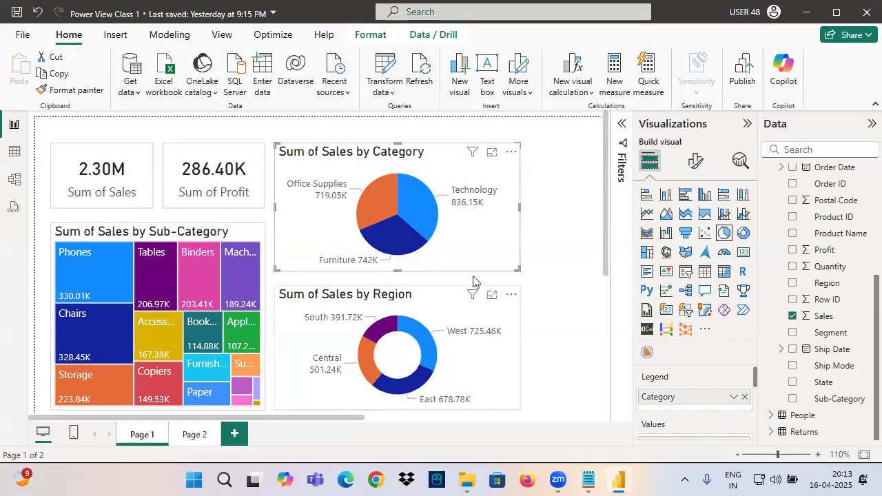
right_click(136, 441)
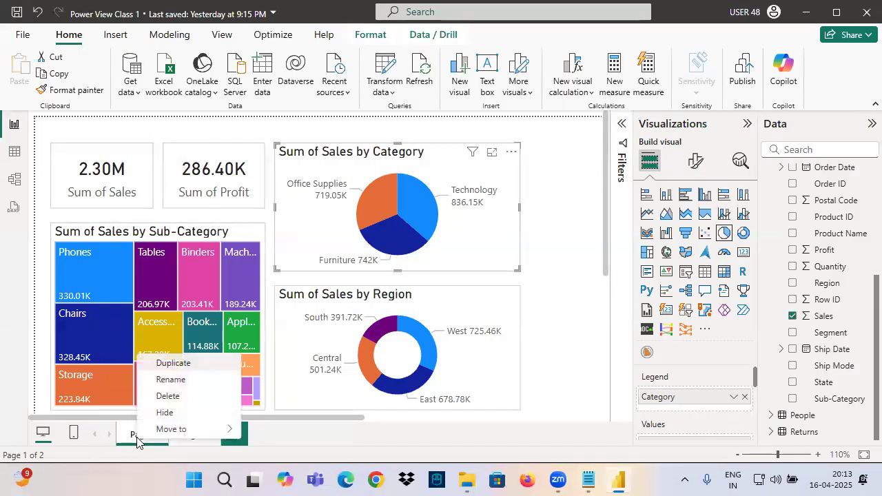
click(174, 364)
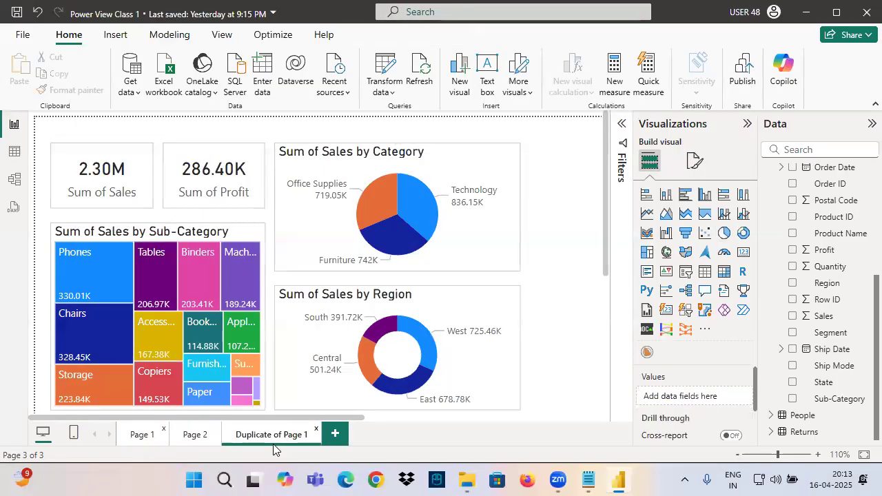
- Mark the Duplicate of Page 1 and Page 1 tabs with the annotation pen, and open Page 1
drag(229, 426, 328, 447)
drag(273, 380, 278, 423)
mouse_move(268, 414)
mouse_down()
mouse_move(279, 423)
mouse_move(289, 401)
mouse_up()
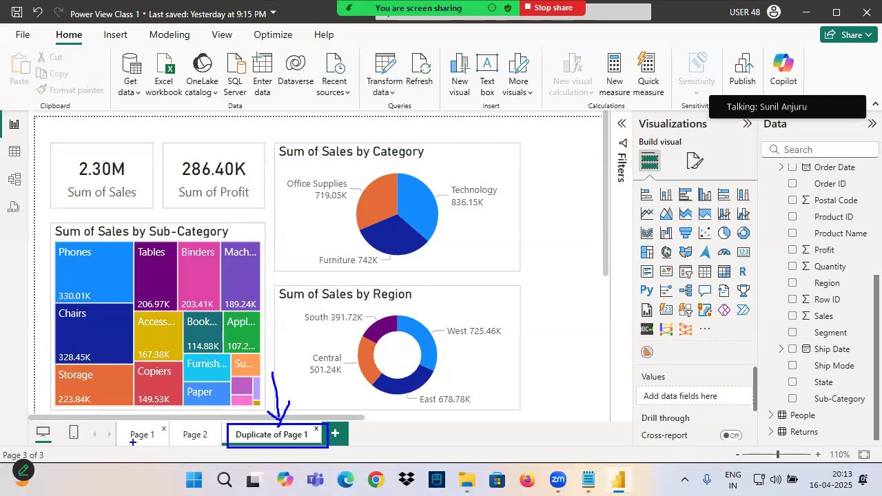
mouse_move(135, 439)
mouse_down()
mouse_move(163, 438)
mouse_move(127, 433)
mouse_up()
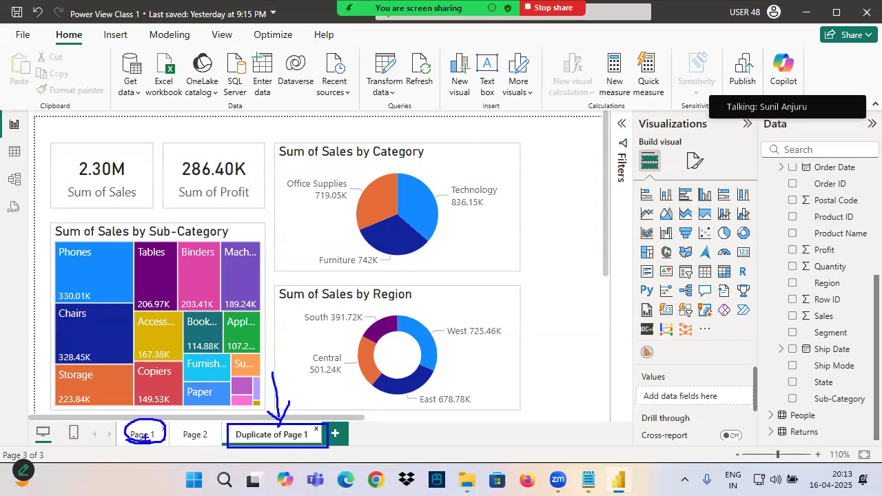
click(142, 434)
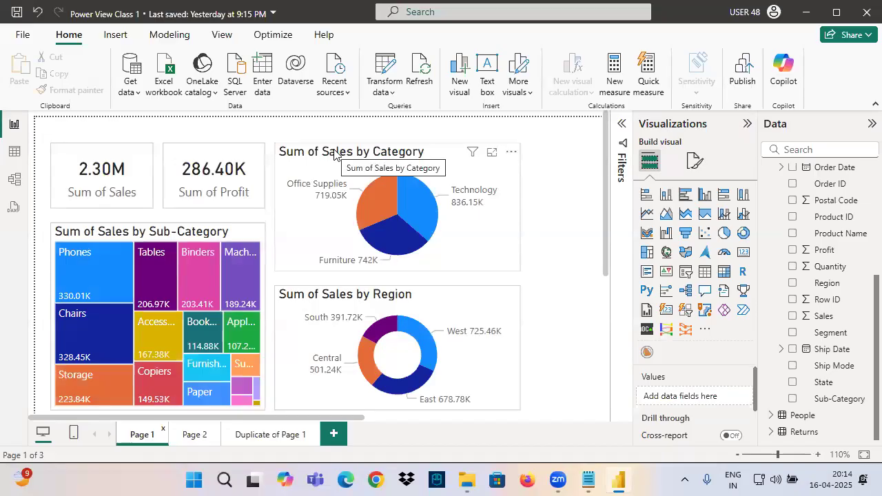
- Select Technology in the category pie chart and tick it, and mark the treemap's dimmed tiles with a cross and Machines with F
click(434, 209)
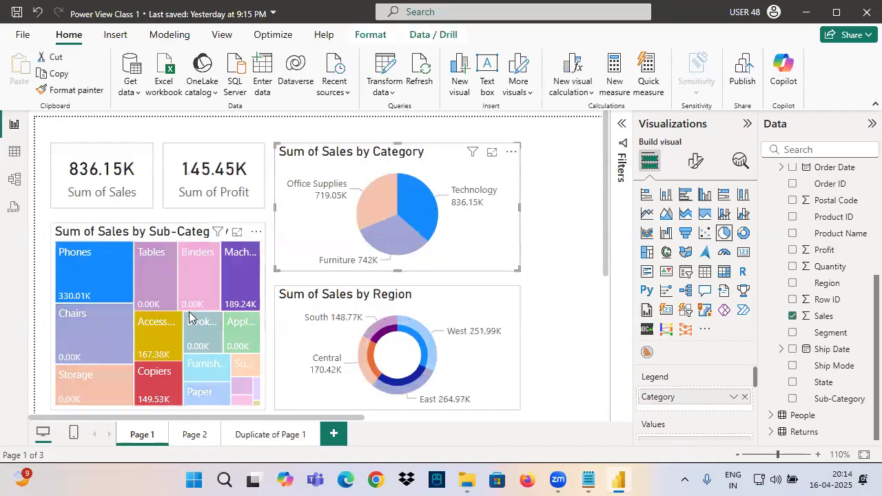
drag(406, 200, 477, 180)
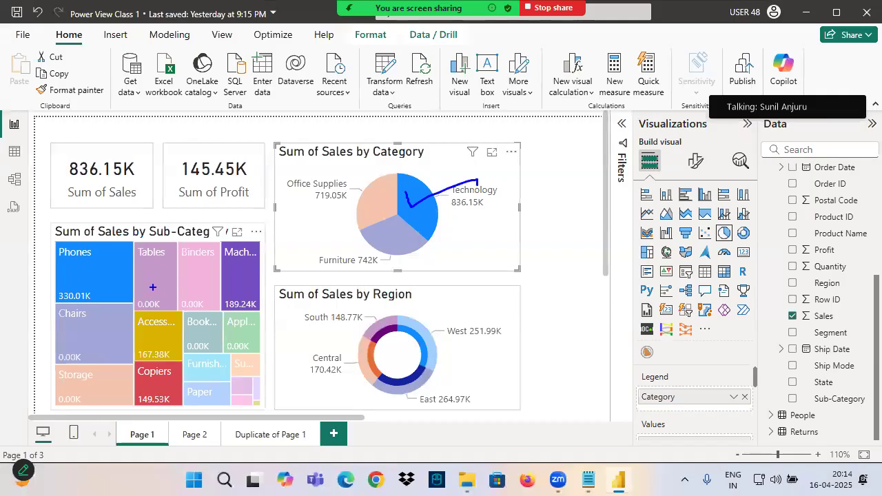
mouse_move(158, 275)
mouse_down()
mouse_move(183, 304)
mouse_move(193, 283)
mouse_up()
mouse_move(148, 311)
mouse_down()
mouse_move(200, 259)
mouse_move(228, 304)
mouse_move(266, 276)
mouse_up()
mouse_move(268, 263)
mouse_down()
mouse_move(256, 251)
mouse_move(234, 314)
mouse_move(265, 257)
mouse_up()
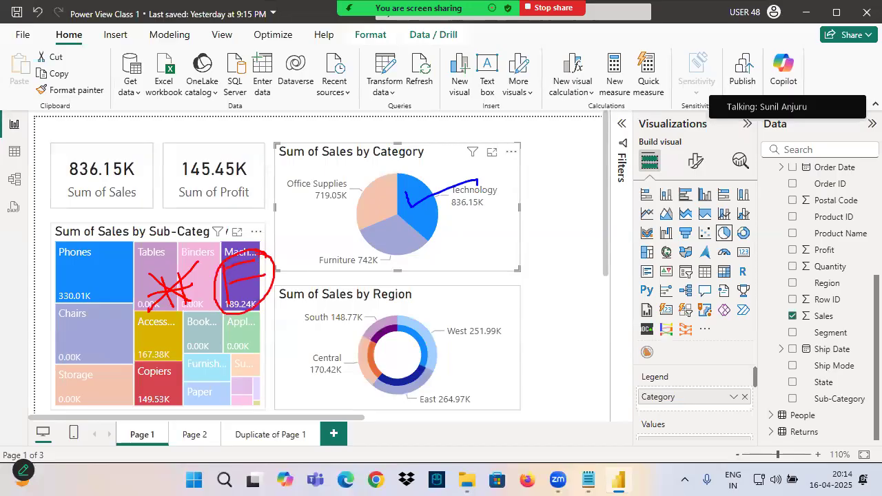
- Label the region donut chart H and the underlined Sales and Profit cards F, and tick Technology in red
mouse_move(455, 292)
mouse_down()
mouse_move(439, 321)
mouse_move(463, 319)
mouse_move(460, 381)
mouse_up()
mouse_move(473, 343)
mouse_down()
mouse_move(473, 381)
mouse_move(494, 355)
mouse_up()
drag(78, 204, 254, 213)
mouse_move(101, 133)
mouse_down()
mouse_move(101, 164)
mouse_move(132, 131)
mouse_up()
drag(104, 146, 150, 146)
mouse_move(195, 127)
mouse_down()
mouse_move(194, 168)
mouse_move(222, 126)
mouse_up()
drag(197, 146, 255, 146)
drag(400, 185, 483, 177)
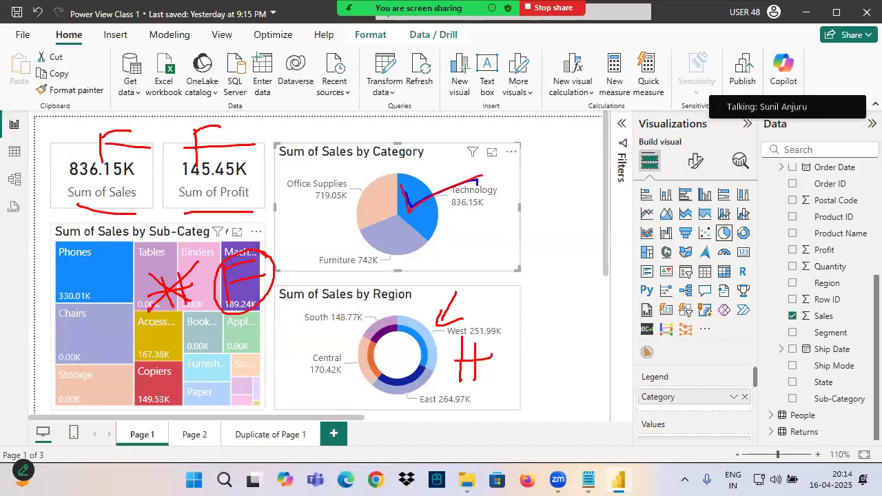
- Cross out the dimmed treemap tiles again, tick the donut chart's H, and strike out the F above both cards
drag(197, 255, 161, 308)
drag(146, 274, 197, 306)
mouse_move(246, 250)
mouse_down()
mouse_move(241, 311)
mouse_move(260, 258)
mouse_up()
mouse_move(497, 340)
mouse_down()
mouse_move(508, 364)
mouse_move(587, 302)
mouse_up()
drag(141, 124, 92, 173)
drag(100, 128, 186, 166)
drag(243, 125, 200, 156)
drag(200, 130, 236, 152)
- Write None above the two cards and emphasize it, tick Technology again, and circle the Sales and Profit values
mouse_move(146, 84)
mouse_down()
mouse_move(143, 110)
mouse_move(165, 107)
mouse_up()
drag(165, 107, 167, 91)
mouse_move(173, 97)
mouse_down()
mouse_move(174, 109)
mouse_move(193, 104)
mouse_up()
drag(197, 102, 227, 106)
drag(166, 127, 270, 121)
drag(408, 184, 418, 208)
mouse_move(418, 208)
mouse_down()
mouse_move(429, 222)
mouse_move(461, 185)
mouse_up()
mouse_move(79, 178)
mouse_down()
mouse_move(66, 172)
mouse_move(97, 188)
mouse_up()
mouse_move(201, 155)
mouse_down()
mouse_move(206, 194)
mouse_move(204, 153)
mouse_up()
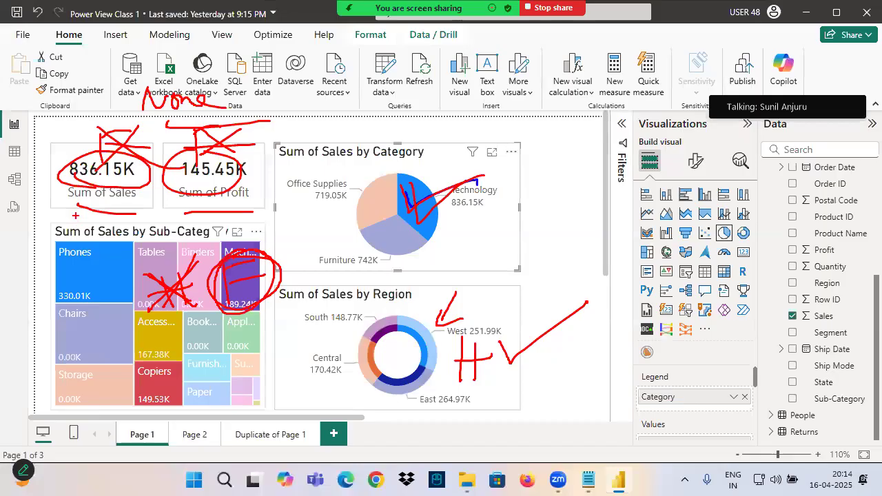
mouse_move(152, 116)
mouse_down()
mouse_move(201, 127)
mouse_move(234, 82)
mouse_move(141, 111)
mouse_move(220, 123)
mouse_up()
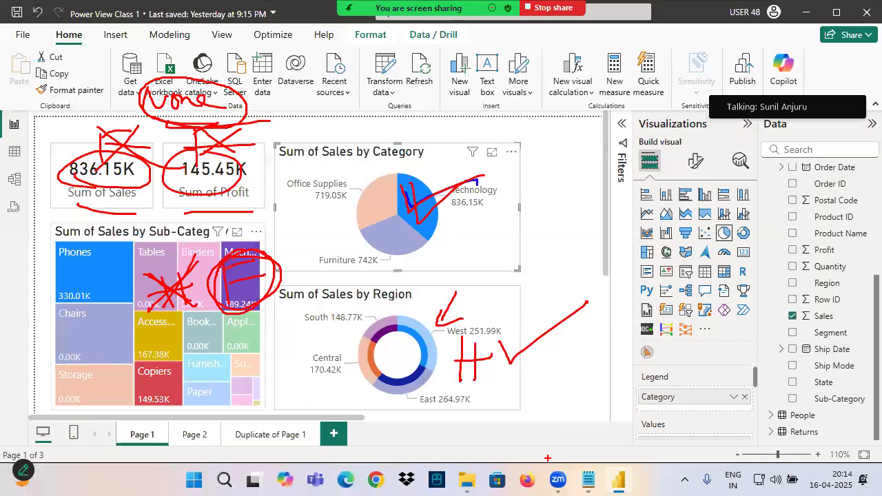
- Switch to the Notepad notes and highlight the words "Change Default Visual Interactions"
click(589, 481)
click(392, 319)
drag(305, 303, 556, 311)
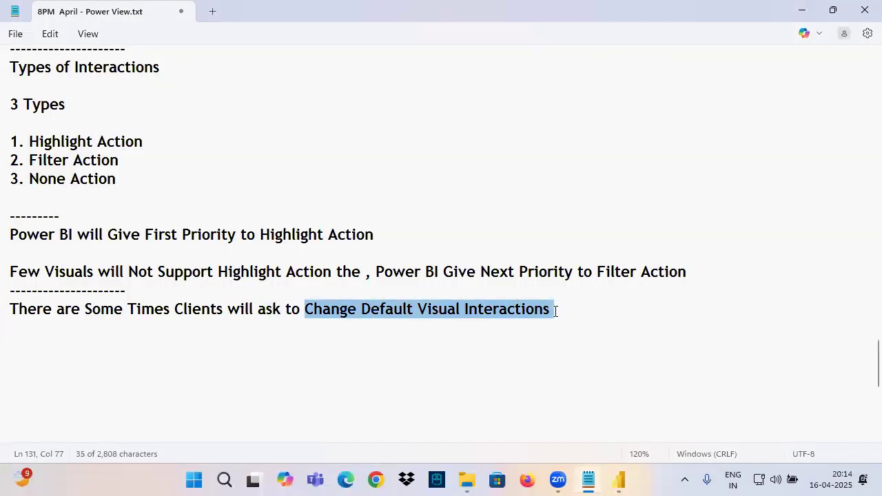
- Return to the Power BI report, clear the Technology selection, and mark the Page 1 tab and the category pie chart
click(619, 481)
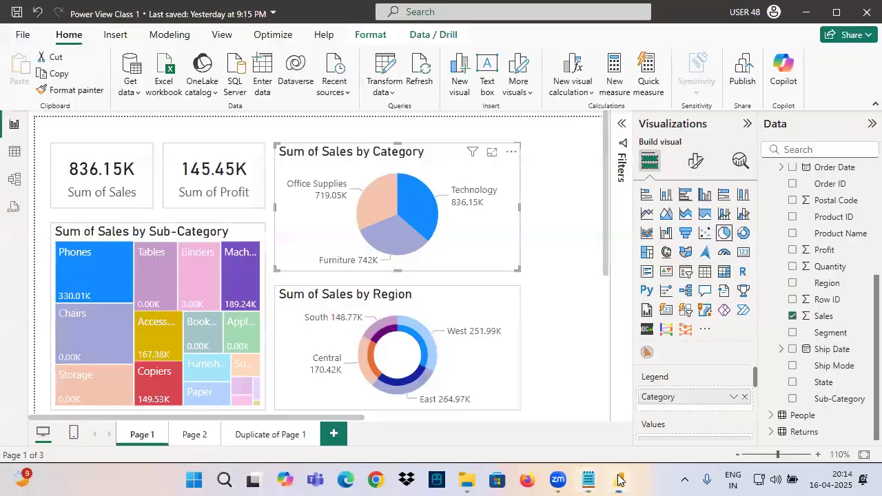
click(432, 207)
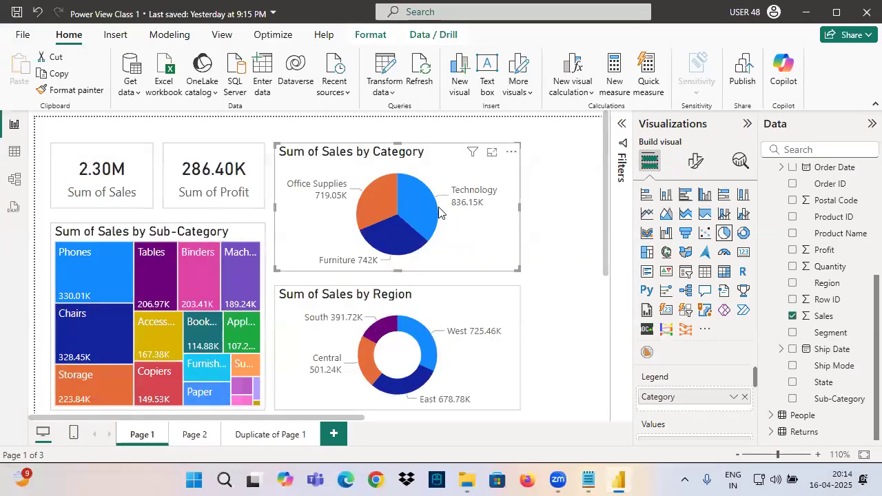
mouse_move(120, 443)
mouse_down()
mouse_move(162, 442)
mouse_move(146, 419)
mouse_move(126, 446)
mouse_up()
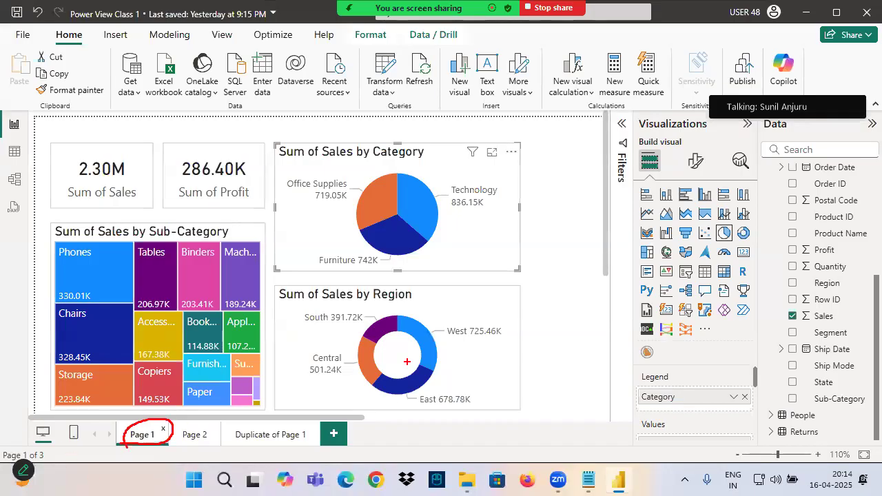
drag(391, 107, 394, 158)
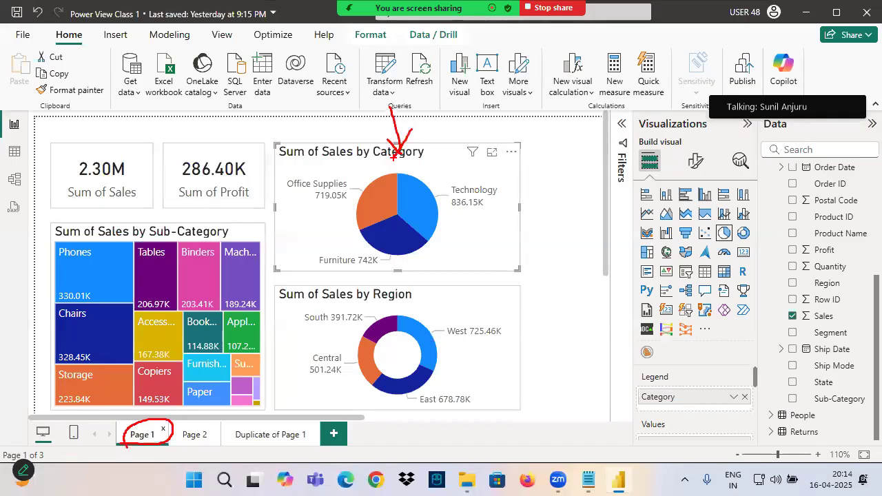
- Box the category pie chart, tick its Technology slice, and underline Category in its title with an arrow above
drag(282, 144, 511, 290)
drag(422, 203, 450, 185)
mouse_move(379, 153)
mouse_down()
mouse_move(428, 156)
mouse_move(422, 143)
mouse_up()
drag(433, 125, 422, 144)
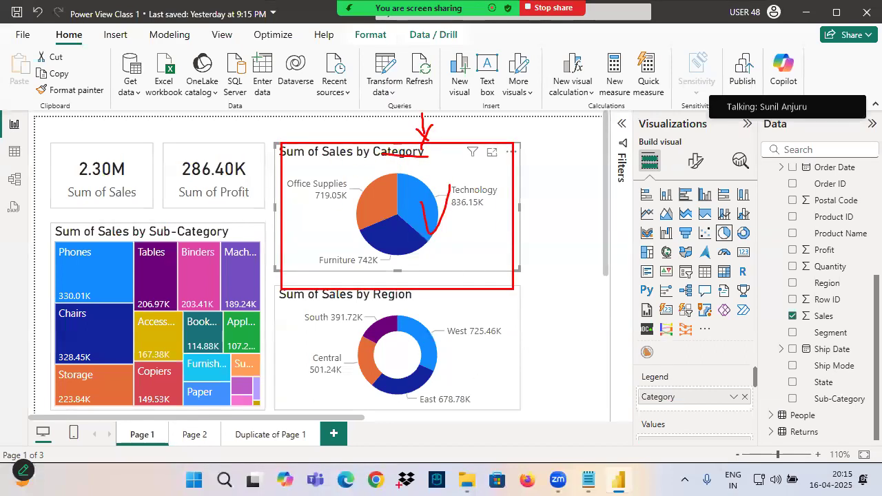
- Underline the Format label and turn on Edit interactions with the category pie chart as the source visual
drag(357, 41, 396, 43)
click(371, 35)
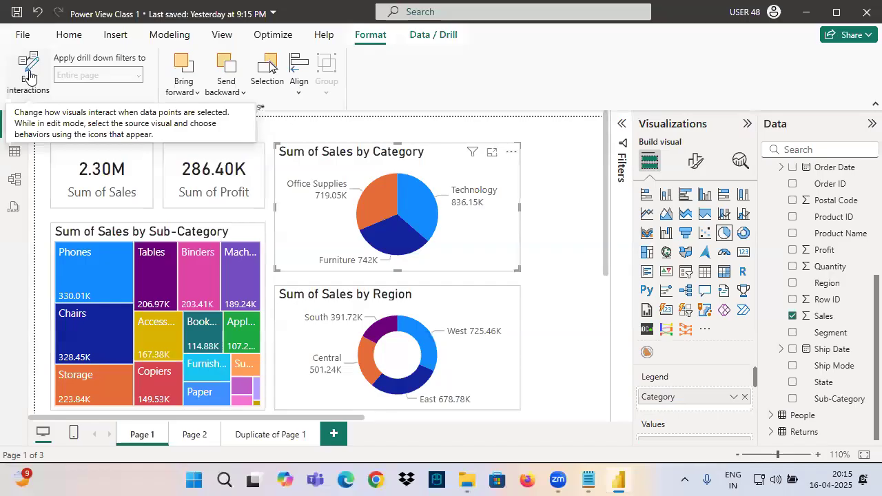
click(29, 77)
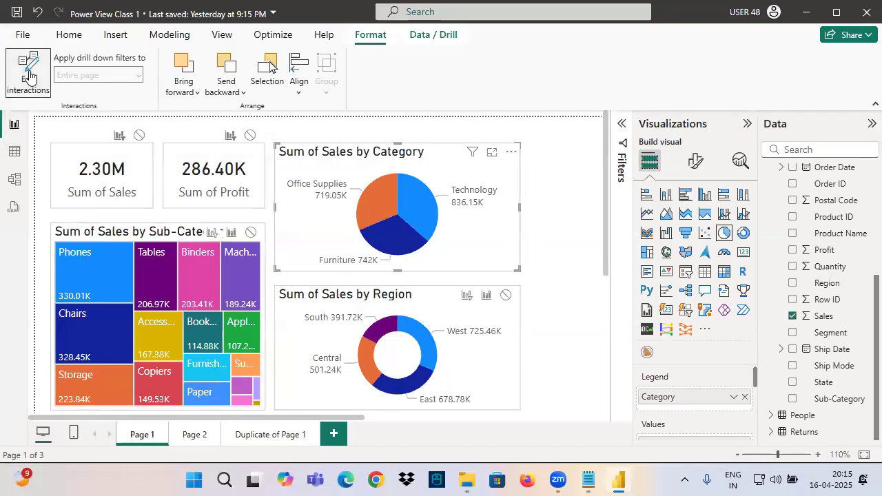
- Box the category pie chart and the interaction icons of the donut chart, treemap and both cards
mouse_move(274, 144)
mouse_down()
mouse_move(460, 260)
mouse_move(519, 274)
mouse_up()
drag(454, 288, 516, 308)
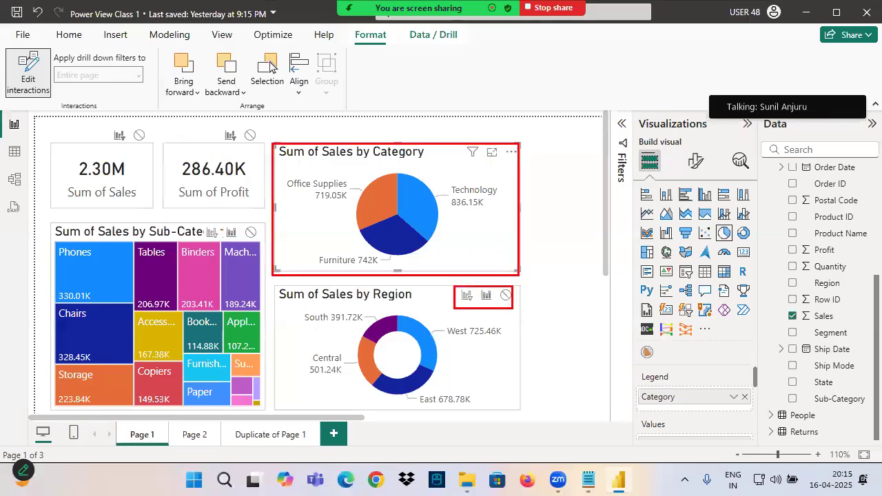
drag(200, 222, 269, 240)
drag(222, 124, 270, 142)
drag(109, 122, 162, 144)
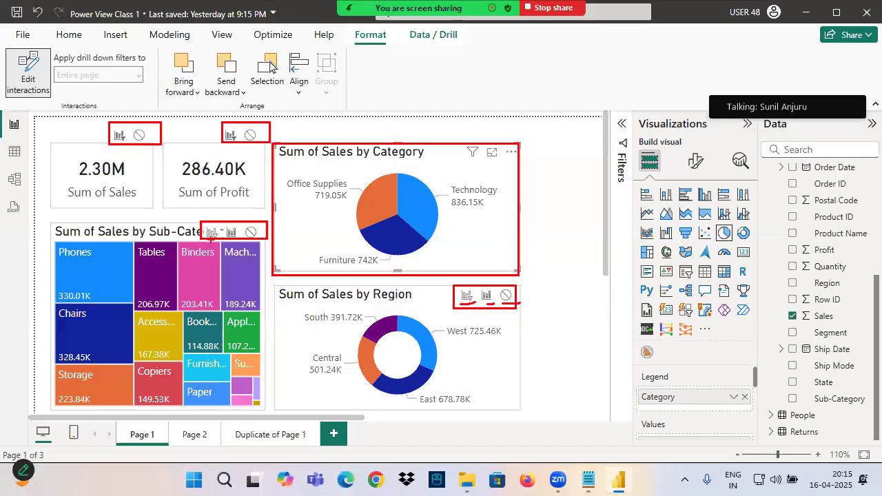
drag(102, 137, 125, 141)
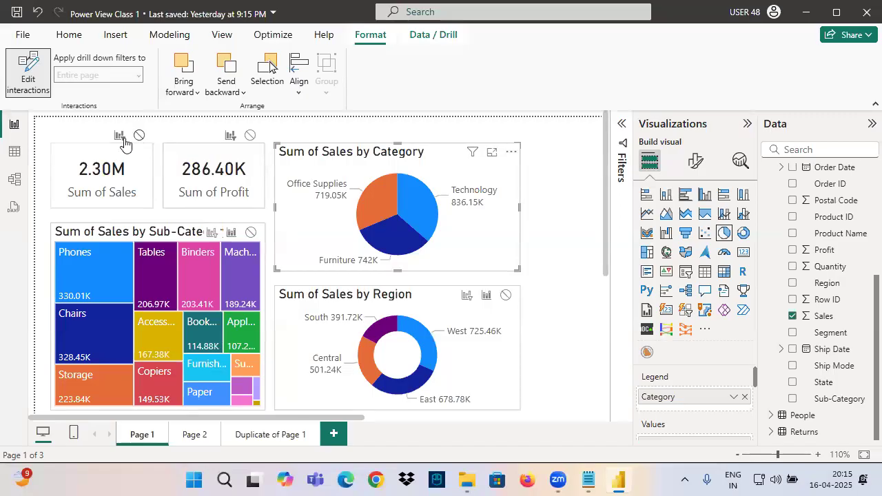
- Switch to the Notepad notes, highlight the text about visuals not supporting Highlight Action, and write H, F and N beside the list
click(588, 481)
drag(27, 272, 358, 271)
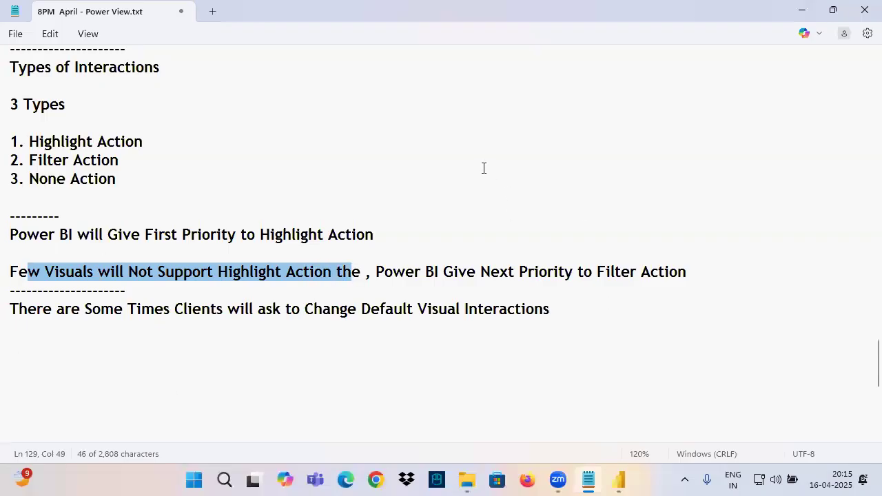
drag(474, 134, 476, 174)
mouse_move(483, 138)
mouse_down()
mouse_move(485, 168)
mouse_move(509, 153)
mouse_up()
mouse_move(495, 176)
mouse_down()
mouse_move(500, 215)
mouse_move(531, 173)
mouse_up()
drag(497, 193, 544, 191)
mouse_move(529, 227)
mouse_down()
mouse_move(530, 236)
mouse_move(558, 211)
mouse_up()
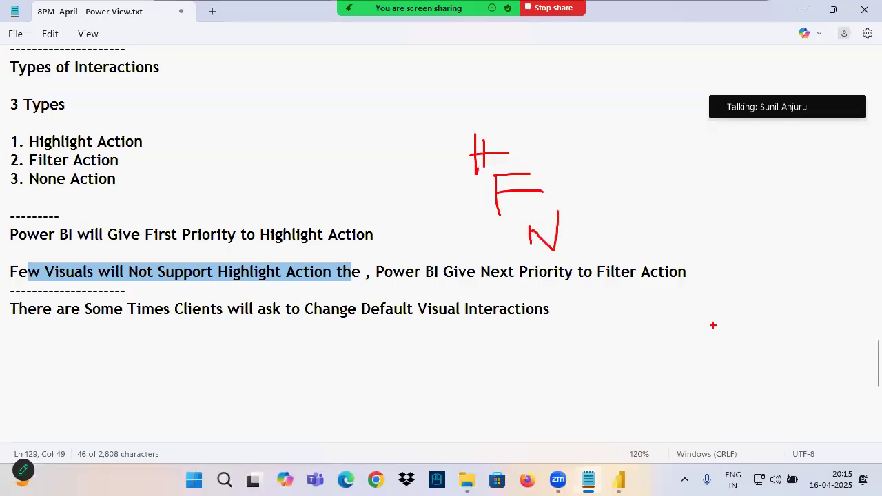
- Write F and N with a bracket beside the notes, and circle and cross out the H
mouse_move(714, 316)
mouse_down()
mouse_move(716, 349)
mouse_move(739, 314)
mouse_up()
drag(723, 326, 751, 327)
mouse_move(730, 357)
mouse_down()
mouse_move(741, 405)
mouse_move(767, 288)
mouse_up()
mouse_move(508, 128)
mouse_down()
mouse_move(448, 145)
mouse_move(506, 127)
mouse_move(456, 173)
mouse_up()
drag(448, 142, 523, 184)
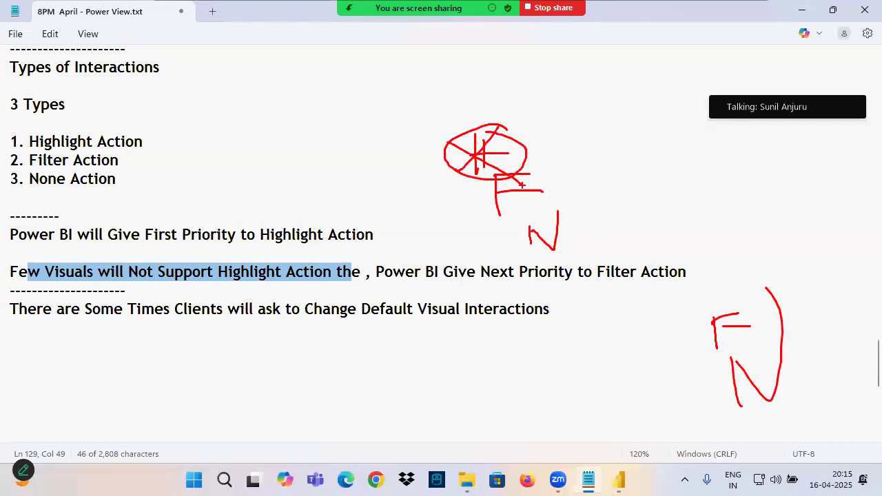
- Return to the Power BI report, box the region donut chart's interaction icons, and point an arrow at each one
click(619, 481)
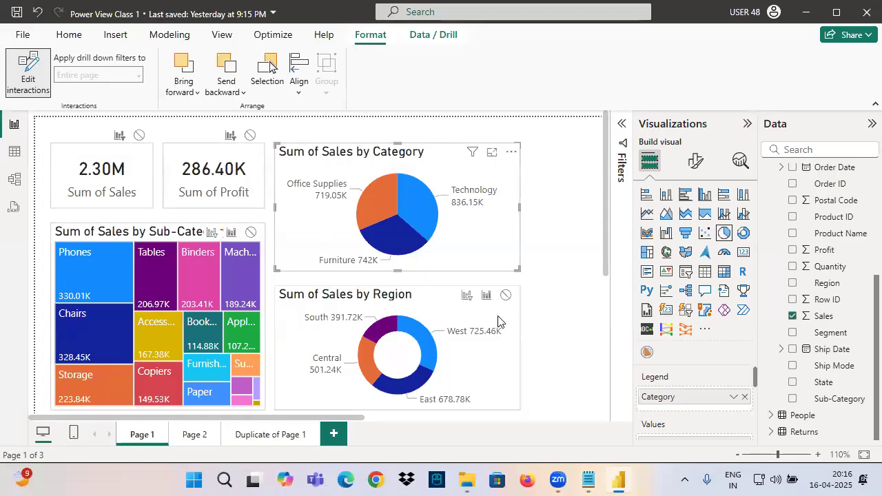
drag(445, 283, 543, 311)
drag(440, 340, 466, 301)
drag(491, 337, 487, 308)
mouse_move(541, 356)
mouse_down()
mouse_move(513, 304)
mouse_move(497, 309)
mouse_up()
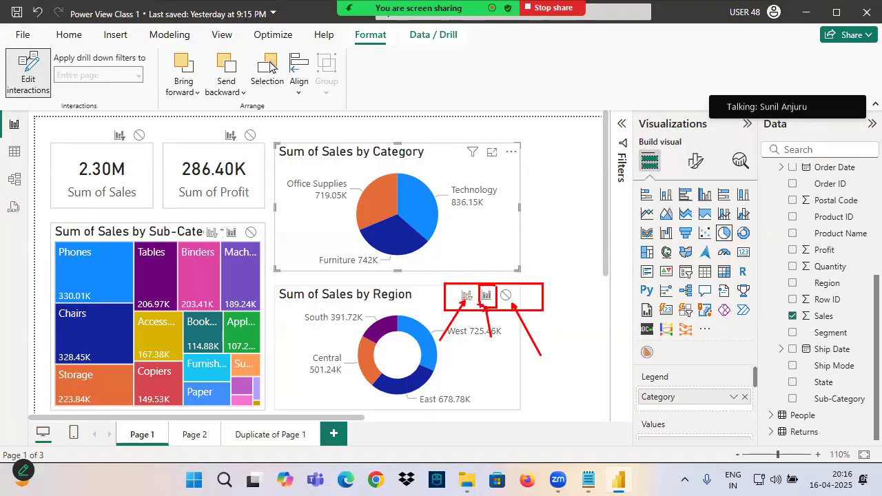
- Label the donut chart's Highlight icon H, circle the treemap's Highlight icon and the cards' Filter icons, and clear the annotations
drag(483, 266, 490, 281)
drag(502, 283, 543, 251)
mouse_move(225, 235)
mouse_down()
mouse_move(238, 218)
mouse_move(232, 221)
mouse_up()
mouse_move(237, 125)
mouse_down()
mouse_move(219, 130)
mouse_move(243, 145)
mouse_move(236, 127)
mouse_up()
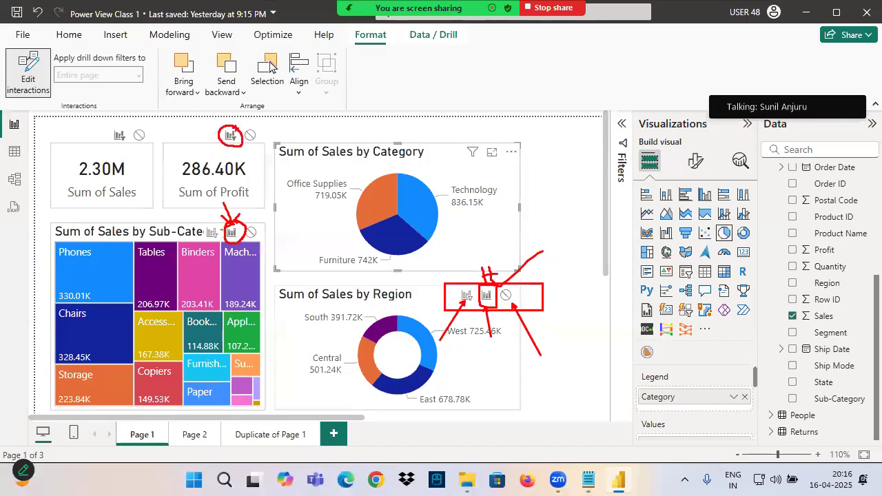
mouse_move(114, 131)
mouse_down()
mouse_move(124, 145)
mouse_move(122, 126)
mouse_up()
key(Escape)
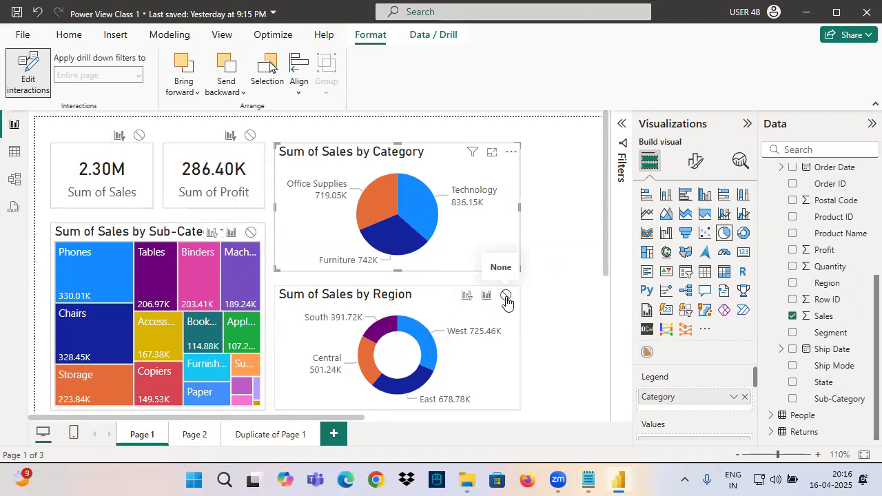
- Tick the region donut chart's Highlight icon, and set the Sub-Category treemap's interaction to Filter
key(ctrl+2)
mouse_move(481, 303)
mouse_down()
mouse_move(495, 301)
mouse_move(491, 285)
mouse_move(575, 229)
mouse_up()
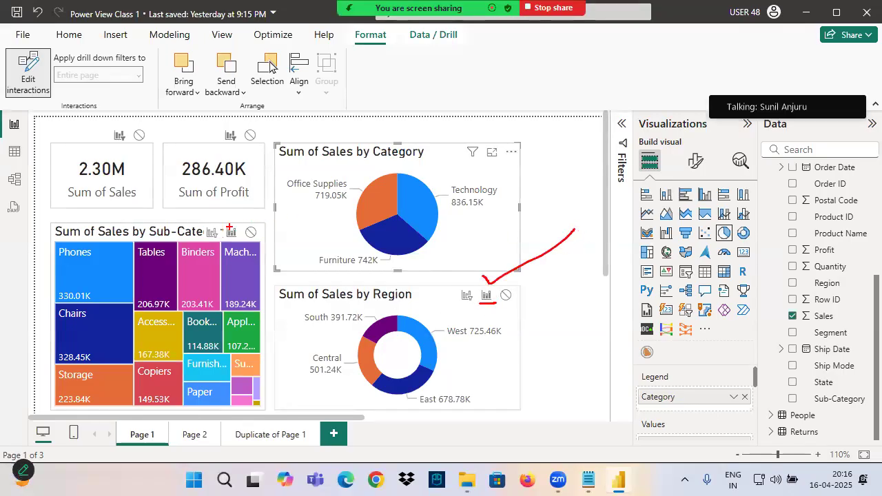
drag(203, 242, 282, 240)
mouse_move(240, 220)
mouse_down()
mouse_move(197, 200)
mouse_move(215, 241)
mouse_up()
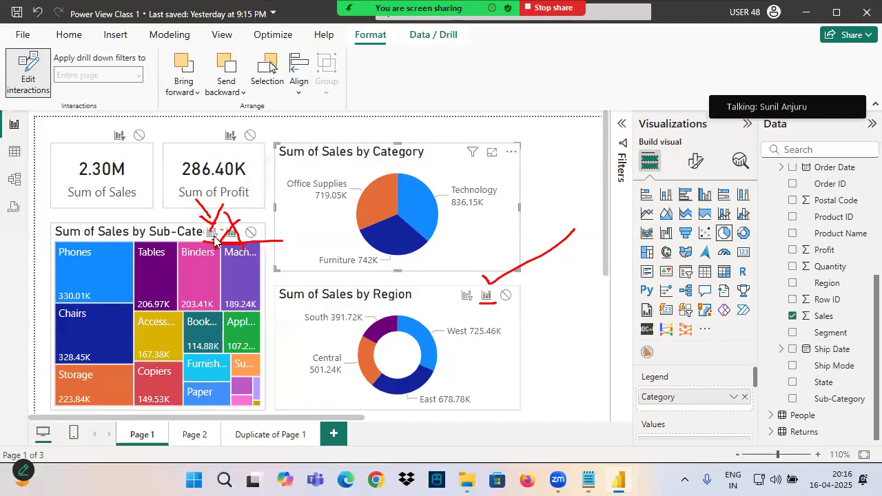
key(Escape)
- Point out the Sales card's None icon and set both the Sum of Sales and Sum of Profit cards' interactions to None
key(ctrl+2)
drag(116, 145, 167, 144)
drag(131, 107, 139, 135)
drag(146, 125, 140, 135)
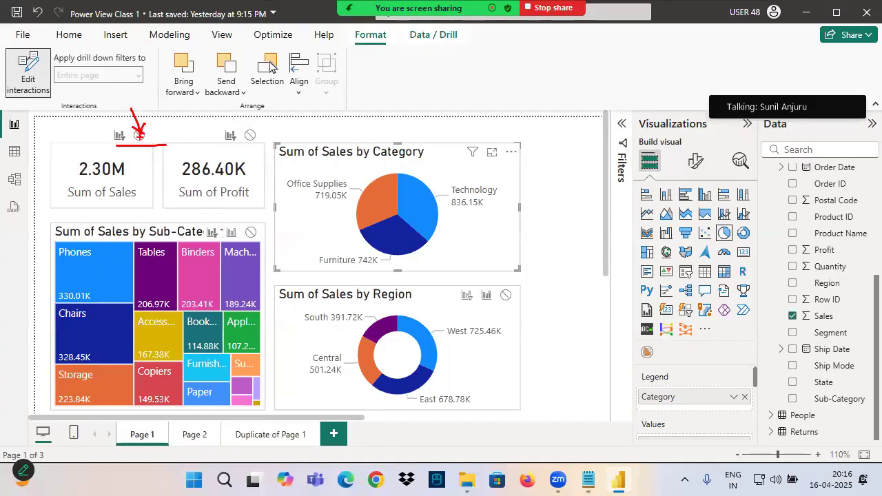
key(Escape)
click(250, 135)
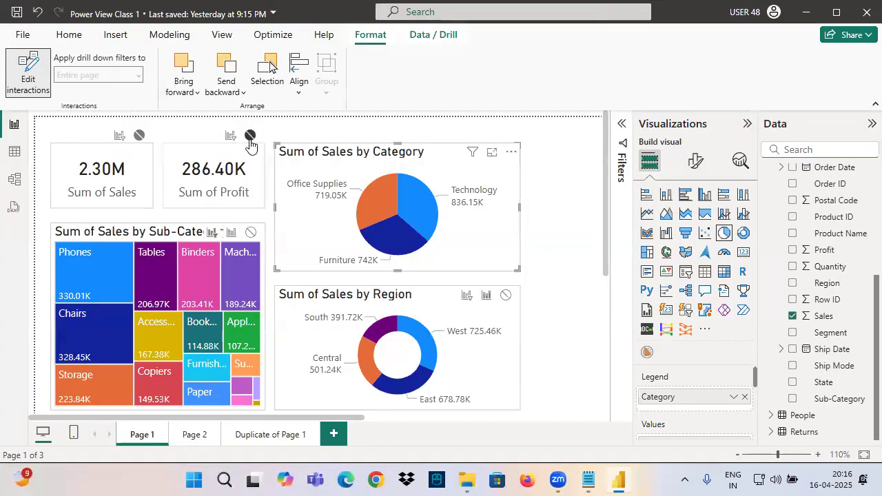
- Underline the cards' None icons, and mark the treemap's Filter icon and the donut chart's Highlight icon with arrows
key(ctrl+2)
drag(131, 146, 156, 142)
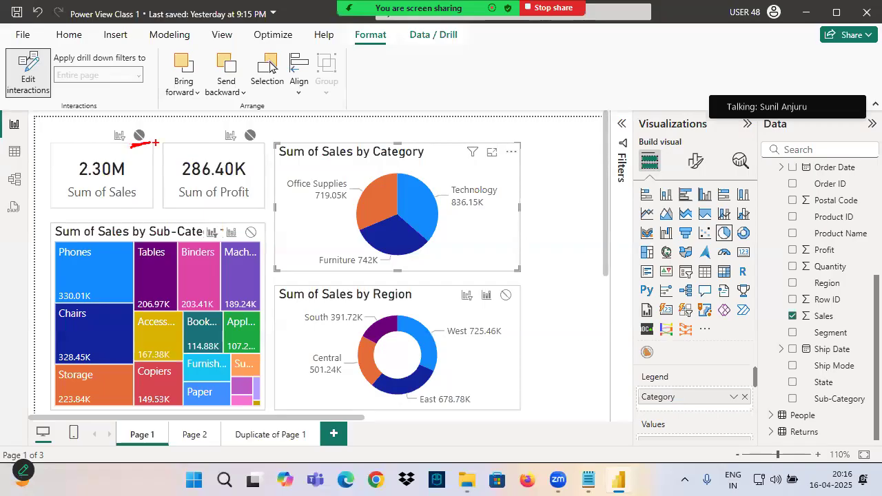
drag(246, 144, 264, 145)
drag(199, 199, 211, 231)
mouse_move(204, 221)
mouse_down()
mouse_move(216, 219)
mouse_move(236, 242)
mouse_up()
drag(476, 261, 486, 285)
mouse_move(493, 275)
mouse_down()
mouse_move(487, 285)
mouse_move(508, 300)
mouse_up()
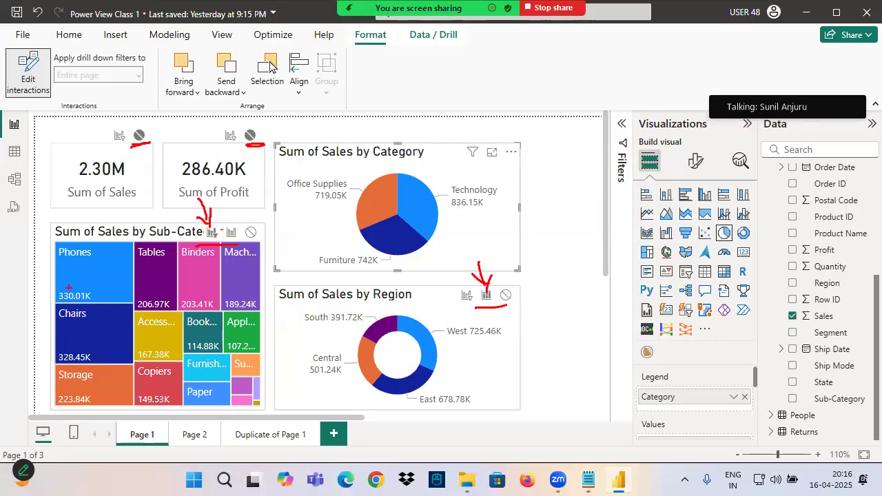
- Turn off Edit interactions, box the region donut chart's header icons, and tick the Technology slice
drag(12, 70, 67, 40)
click(27, 74)
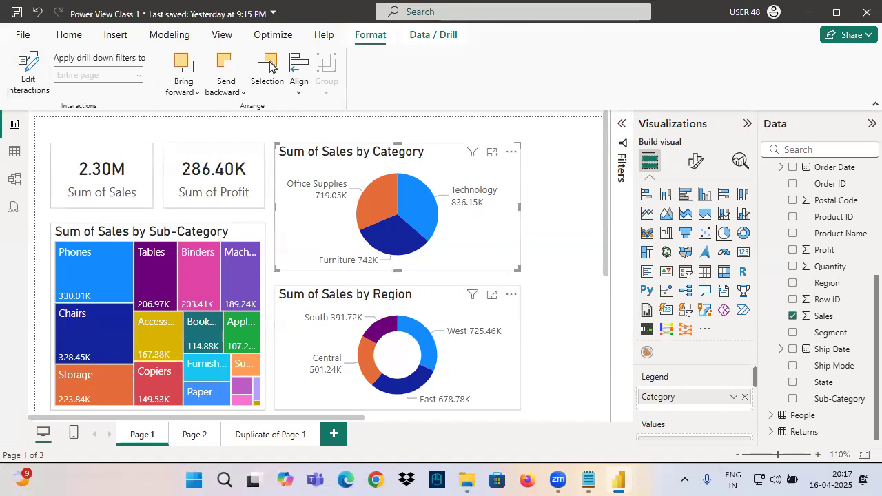
key(ctrl+2)
drag(441, 287, 545, 318)
drag(411, 195, 462, 181)
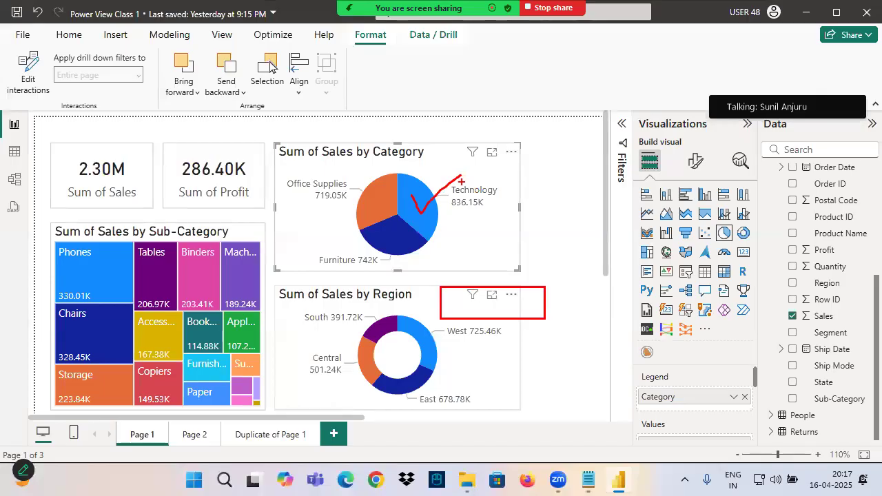
- Select the Technology slice in the category pie, mark the region donut with an arrow and an H, and point an arrow into the treemap
key(ctrl+2)
click(414, 203)
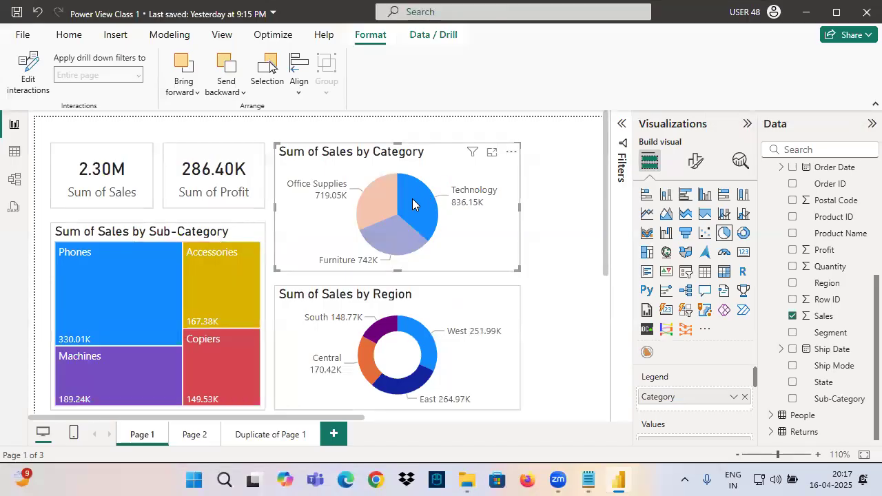
click(411, 205)
key(ctrl+2)
drag(466, 301, 480, 355)
drag(491, 321, 457, 366)
mouse_move(514, 332)
mouse_down()
mouse_move(519, 370)
mouse_move(539, 337)
mouse_up()
drag(119, 295, 165, 285)
mouse_move(146, 279)
mouse_down()
mouse_move(157, 283)
mouse_move(154, 317)
mouse_up()
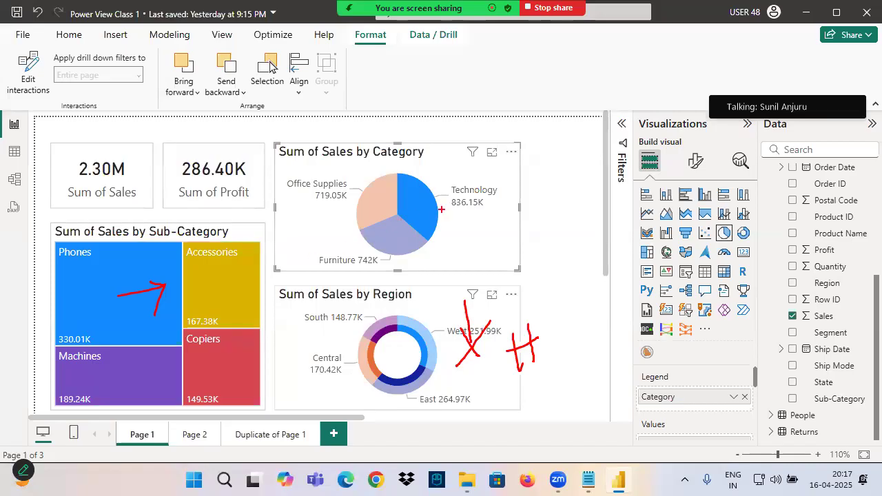
- Underline the Technology label, the Phones, Accessories, Machines and Copiers tiles, and the values on the Sales and Profit cards
drag(446, 198, 488, 196)
drag(65, 262, 115, 263)
drag(198, 267, 252, 262)
drag(61, 371, 111, 370)
drag(192, 361, 215, 360)
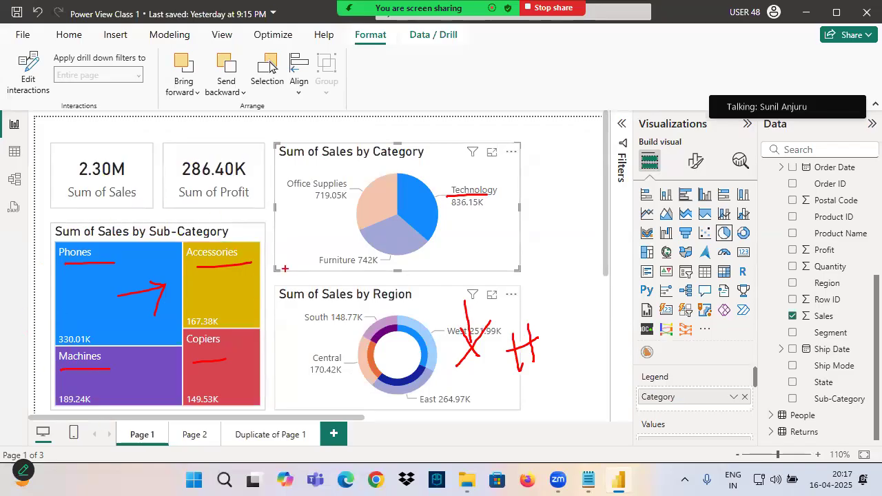
drag(80, 181, 131, 181)
drag(195, 184, 248, 185)
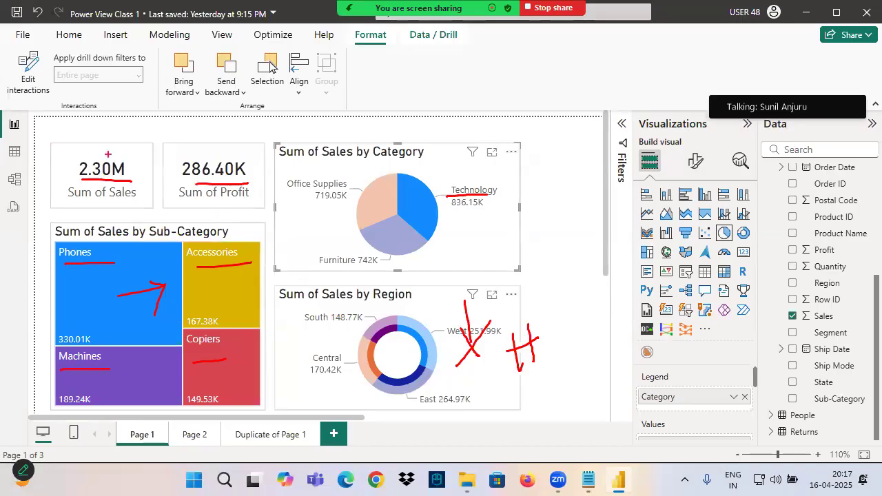
- Clear the markings, select the Furniture slice, and underline its label and the Chairs, Tables, Bookcases and Furnishings tiles
key(Escape)
click(390, 244)
drag(354, 271, 383, 268)
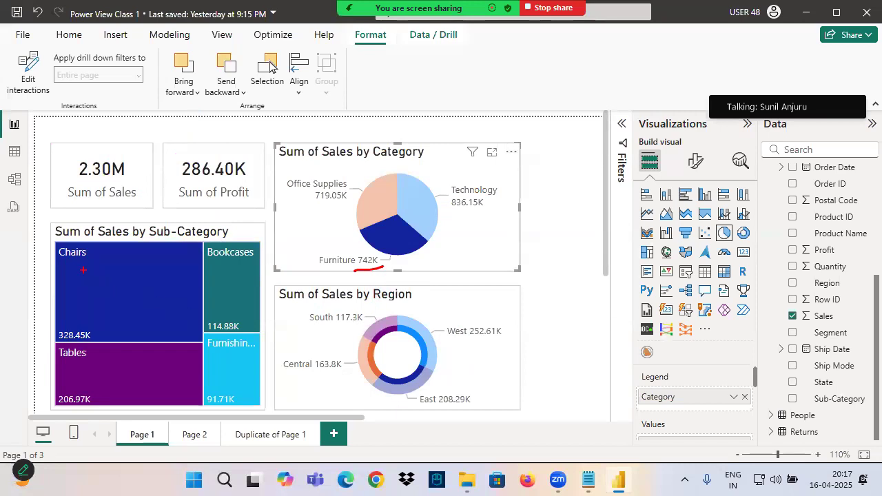
drag(78, 264, 103, 264)
drag(59, 358, 105, 358)
drag(209, 357, 248, 356)
drag(319, 270, 394, 269)
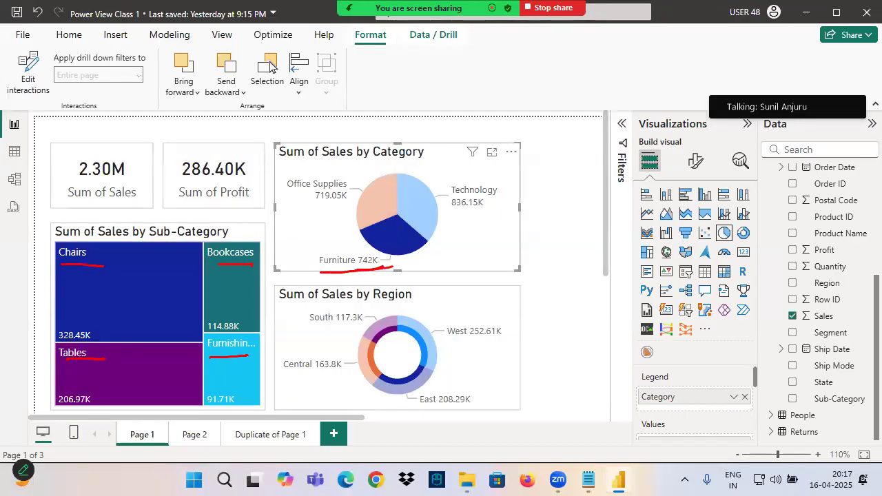
- Circle Chairs and Furnishings, underline the treemap's sales values, and draw an arrow from the Furniture slice to the treemap
mouse_move(66, 264)
mouse_down()
mouse_move(107, 250)
mouse_move(69, 267)
mouse_up()
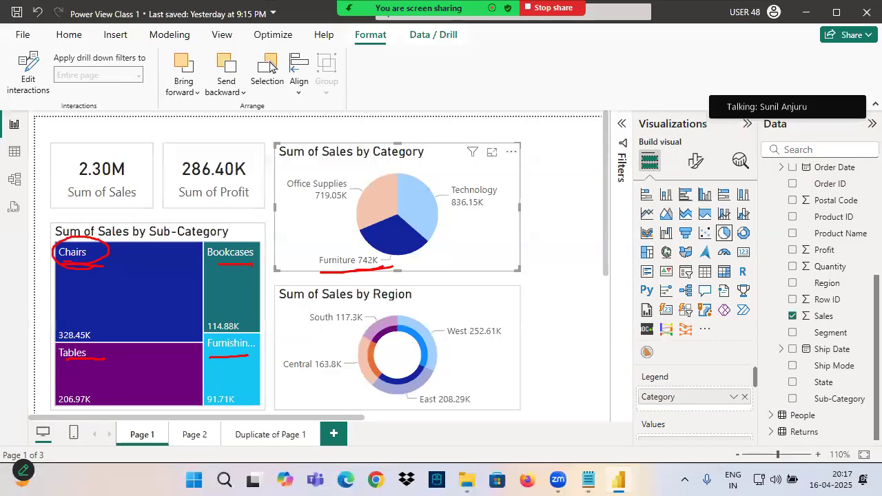
mouse_move(207, 359)
mouse_down()
mouse_move(228, 357)
mouse_move(196, 340)
mouse_move(210, 359)
mouse_up()
mouse_move(222, 371)
mouse_down()
mouse_move(201, 387)
mouse_move(225, 389)
mouse_move(218, 400)
mouse_up()
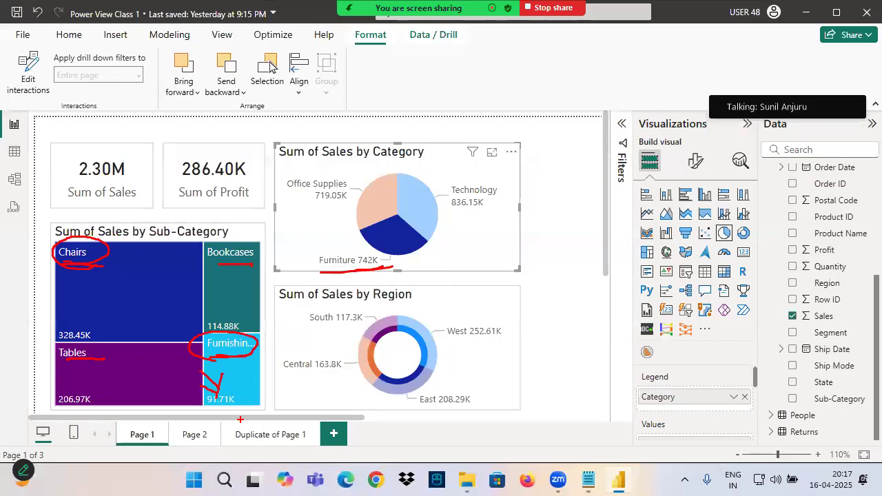
drag(60, 344, 105, 342)
drag(64, 406, 114, 405)
drag(211, 408, 248, 403)
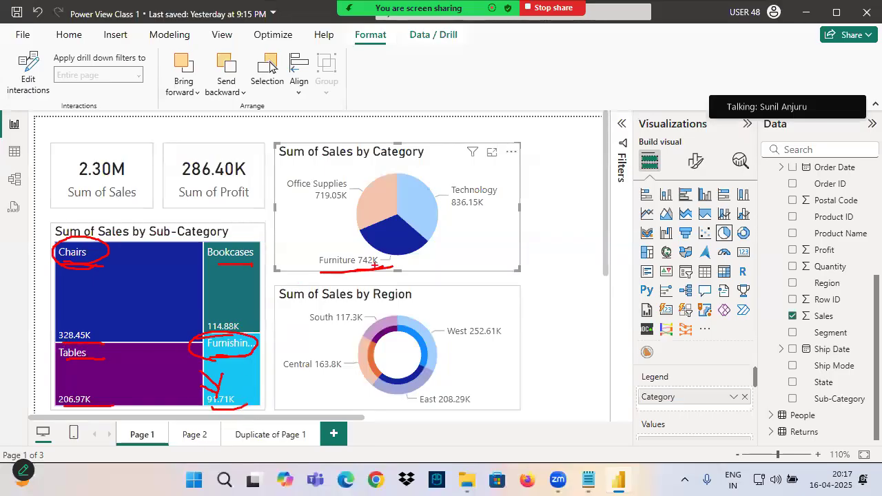
mouse_move(420, 236)
mouse_down()
mouse_move(255, 241)
mouse_move(191, 311)
mouse_up()
mouse_move(185, 275)
mouse_down()
mouse_move(185, 293)
mouse_move(266, 271)
mouse_up()
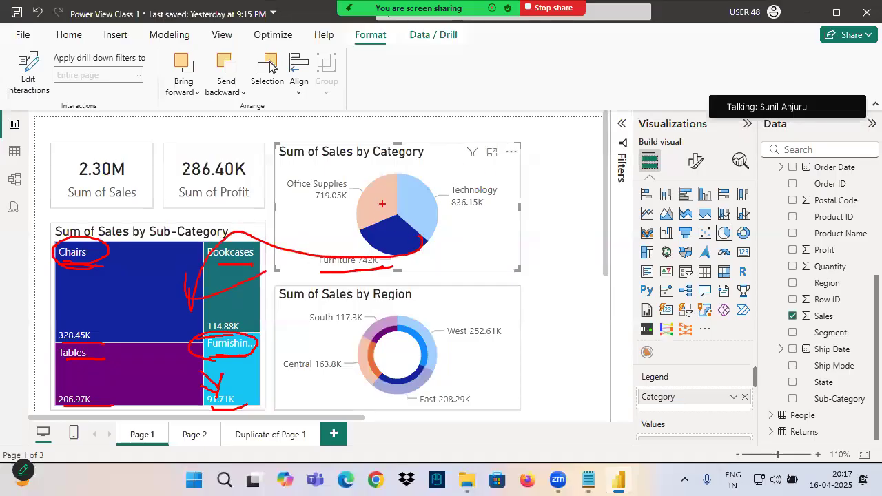
- Cross-filter by the Office Supplies slice, clear that selection, and select the Technology slice in the category pie
click(382, 203)
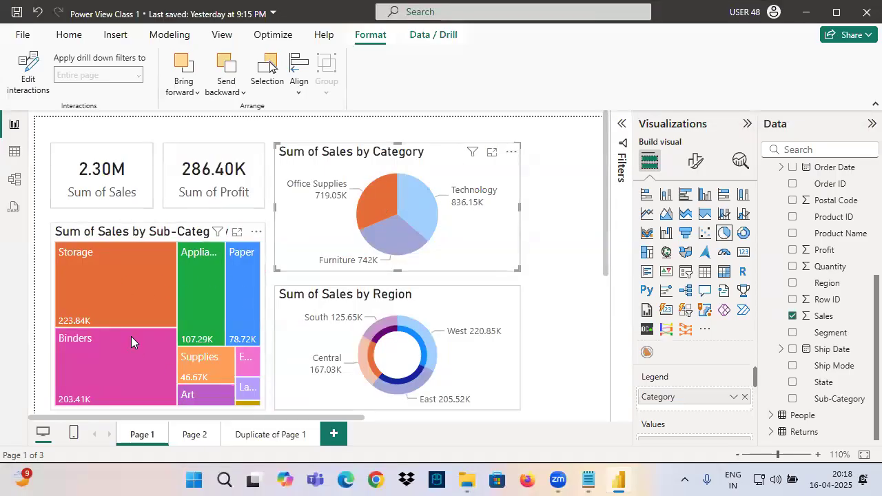
click(358, 200)
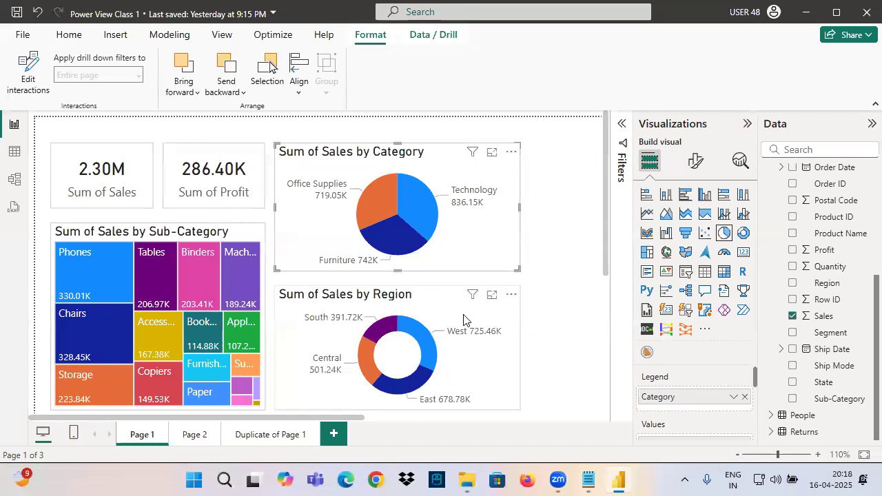
mouse_move(392, 213)
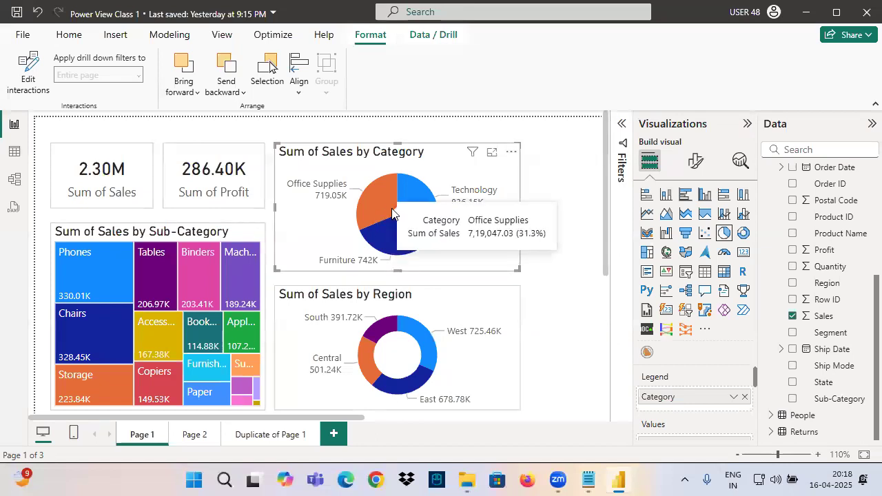
click(419, 195)
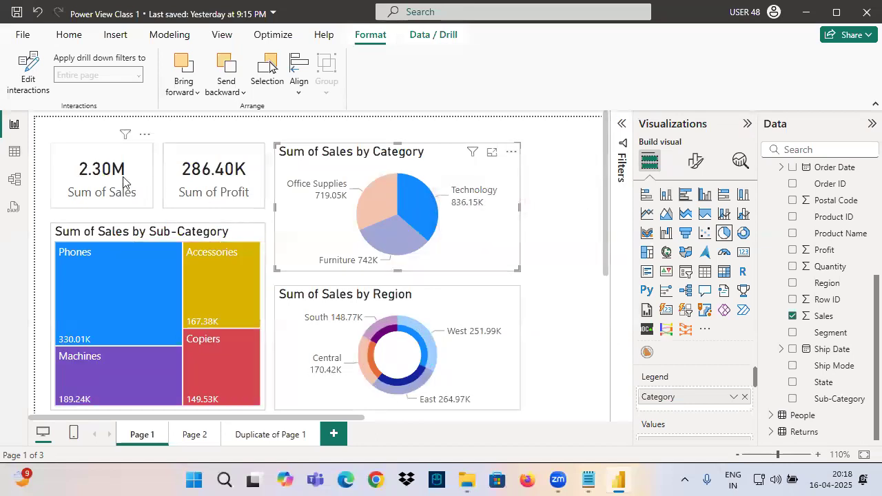
- Underline the values on both cards and write a circled None above them
drag(69, 179, 160, 175)
drag(183, 178, 248, 172)
mouse_move(146, 143)
mouse_down()
mouse_move(170, 121)
mouse_move(236, 124)
mouse_up()
drag(207, 96, 232, 119)
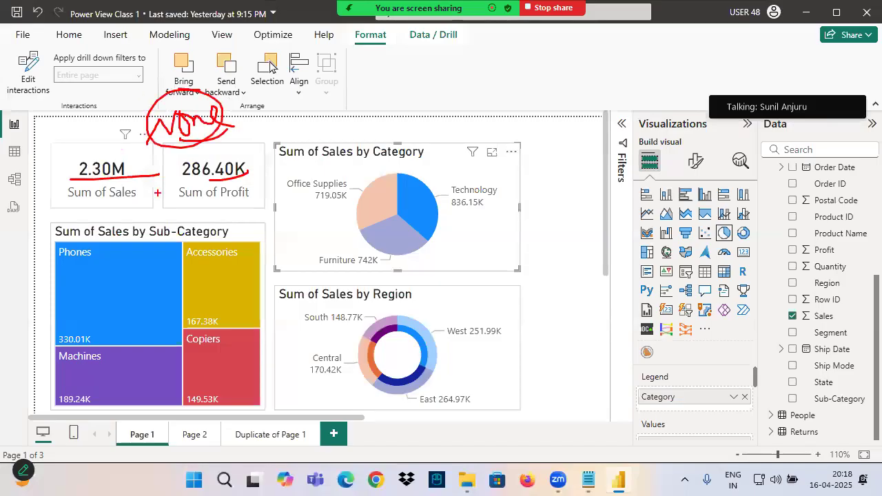
- Tick the Central slice of the region donut and underline the Sales and Profit card values
click(406, 340)
drag(356, 348, 420, 350)
drag(69, 182, 215, 179)
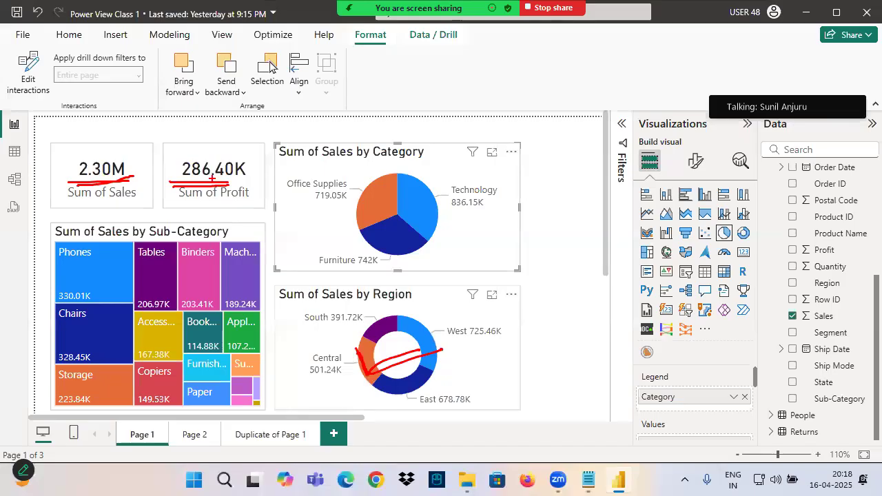
- Circle the category pie, draw arrows to the region donut, write Def beside it, and clear the markings
mouse_move(448, 145)
mouse_down()
mouse_move(423, 145)
mouse_move(402, 258)
mouse_move(422, 147)
mouse_up()
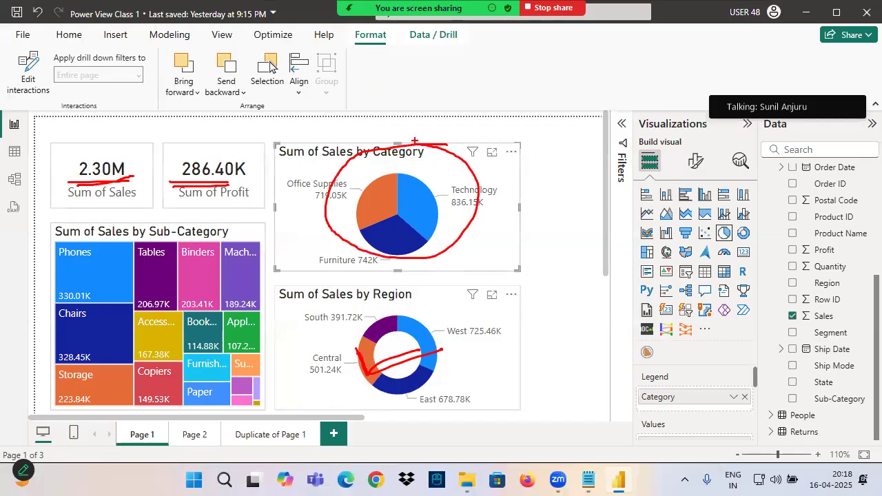
drag(510, 261, 441, 319)
mouse_move(452, 279)
mouse_down()
mouse_move(438, 322)
mouse_move(506, 327)
mouse_up()
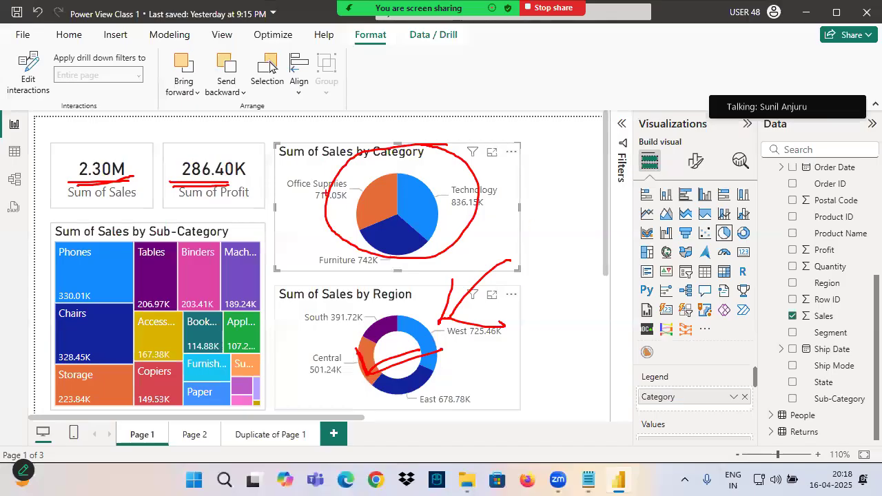
drag(483, 275, 406, 336)
mouse_move(514, 301)
mouse_down()
mouse_move(514, 335)
mouse_move(598, 306)
mouse_up()
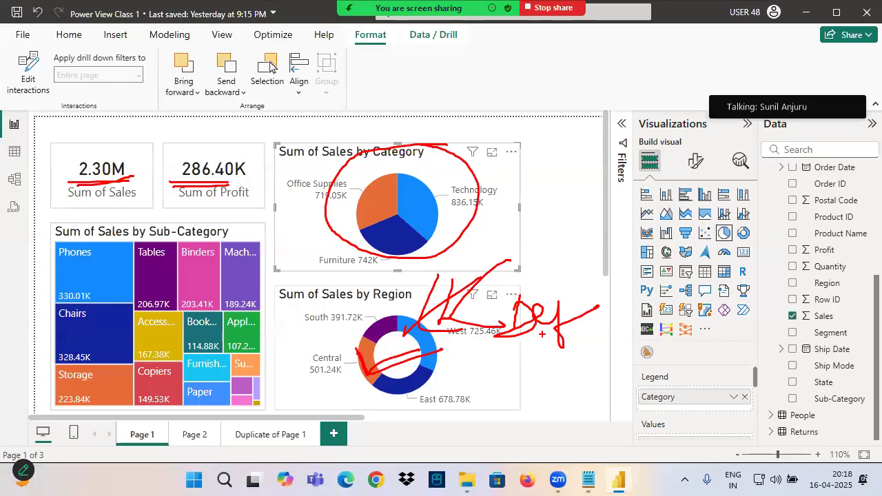
key(Escape)
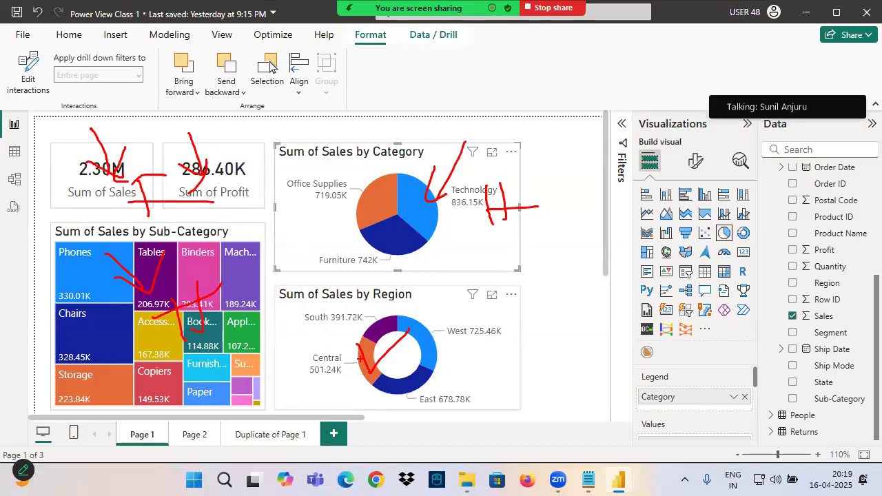
- Select the Central slice of the region donut and tick the category pie, the treemap and both cards
key(Escape)
click(362, 358)
key(ctrl+2)
drag(412, 204, 484, 195)
drag(100, 283, 187, 260)
drag(84, 172, 127, 158)
drag(209, 166, 264, 145)
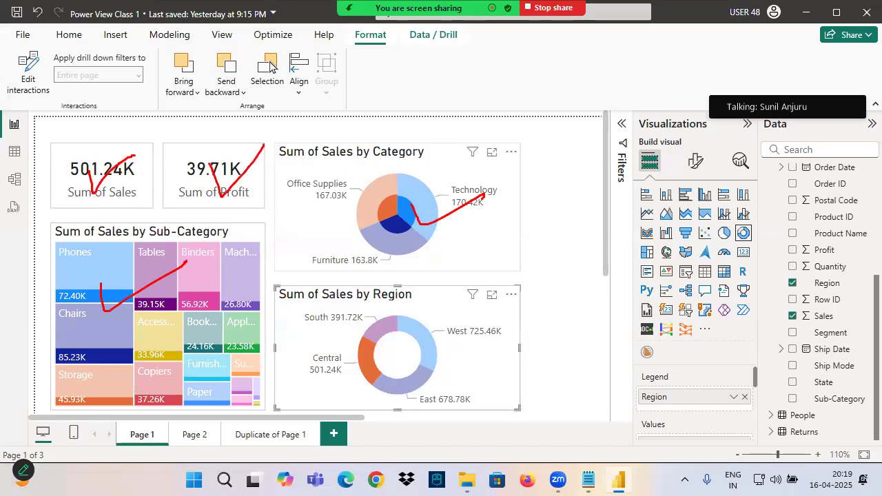
- Circle the category pie with an arrow and a tick, and mark the region donut with an arrow
mouse_move(438, 159)
mouse_down()
mouse_move(361, 206)
mouse_move(445, 143)
mouse_up()
drag(412, 106, 409, 139)
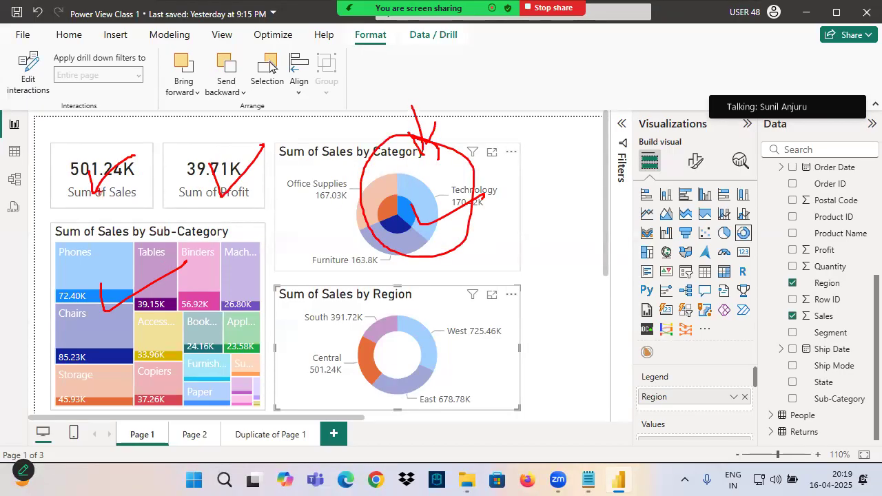
drag(386, 183, 479, 161)
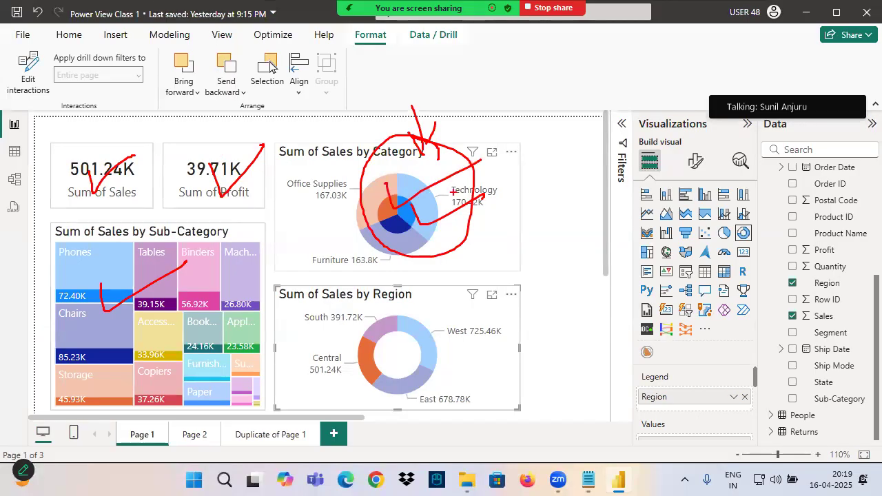
mouse_move(411, 280)
mouse_down()
mouse_move(404, 339)
mouse_move(441, 305)
mouse_up()
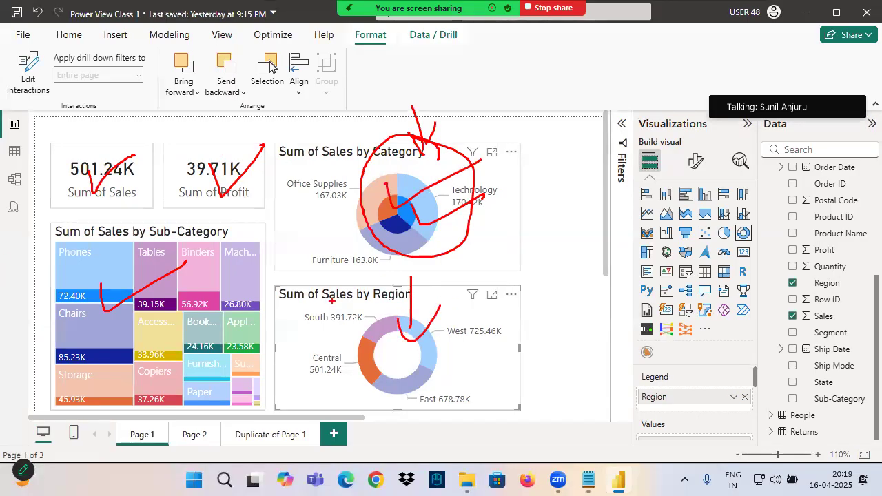
- Deselect the Central slice, tick it on the donut, sketch F marks on the other visuals, and clear the markings
key(Escape)
click(373, 360)
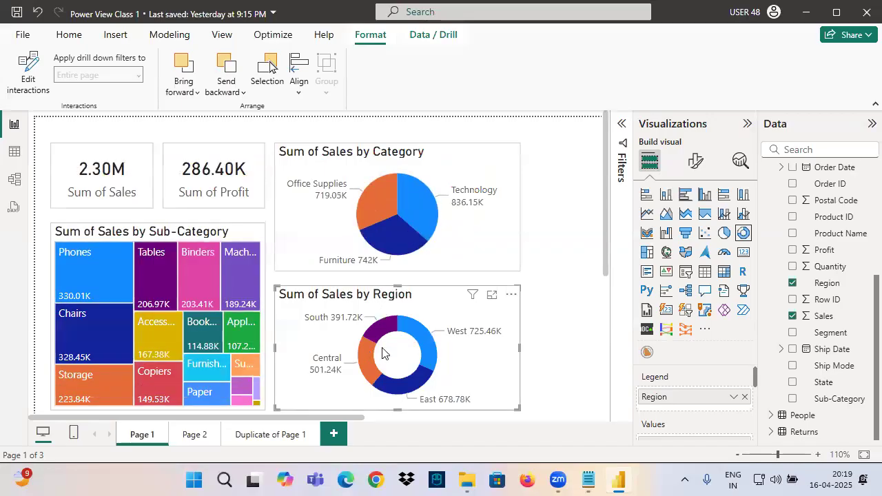
key(ctrl+2)
drag(362, 337, 431, 327)
drag(78, 201, 95, 155)
drag(66, 186, 158, 181)
mouse_move(204, 205)
mouse_down()
mouse_move(200, 147)
mouse_move(234, 147)
mouse_up()
drag(201, 182, 260, 178)
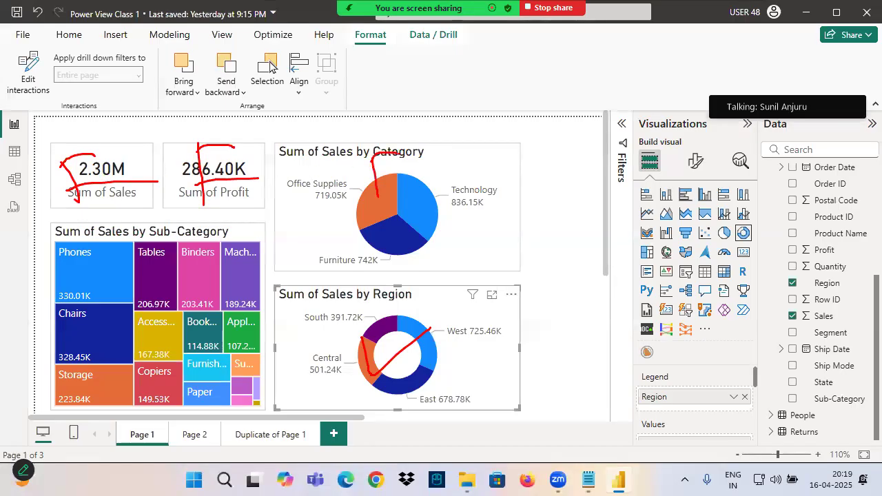
drag(156, 326, 184, 245)
drag(132, 312, 222, 275)
key(Escape)
- Mark the category pie and the Sub-Category treemap with a star and an F for Filter
key(ctrl+2)
drag(411, 161, 437, 229)
mouse_move(394, 208)
mouse_down()
mouse_move(437, 190)
mouse_move(406, 220)
mouse_up()
drag(398, 177, 449, 209)
mouse_move(449, 153)
mouse_down()
mouse_move(451, 163)
mouse_move(466, 152)
mouse_up()
drag(448, 176, 489, 165)
drag(128, 274, 170, 325)
mouse_move(173, 276)
mouse_down()
mouse_move(138, 324)
mouse_move(180, 293)
mouse_up()
drag(173, 302, 219, 247)
drag(193, 277, 259, 252)
- Cross out the two cards, write an underlined None beside the cross, and clear the markings
drag(91, 165, 230, 87)
drag(178, 81, 246, 164)
mouse_move(250, 123)
mouse_down()
mouse_move(270, 106)
mouse_move(273, 71)
mouse_up()
drag(290, 82, 310, 98)
drag(317, 91, 353, 93)
drag(269, 117, 377, 116)
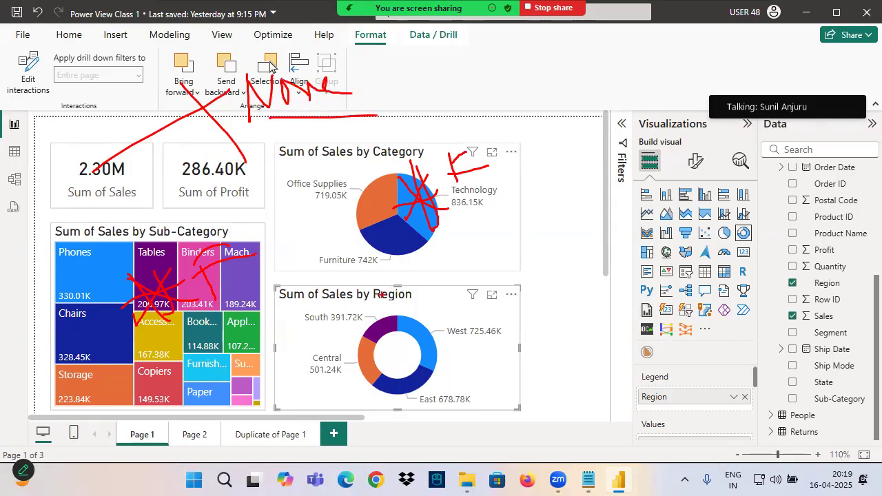
key(Escape)
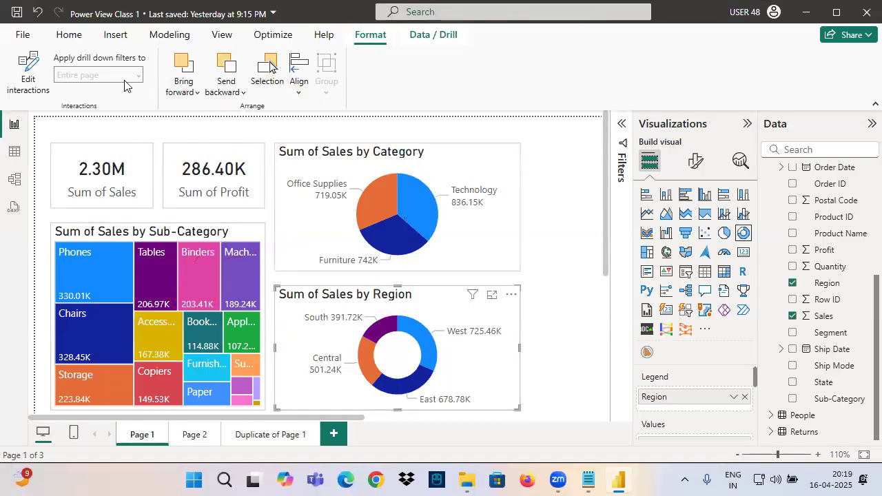
- Edit the region donut's interactions, setting the category pie and Sub-Category treemap to Filter and both cards to None
click(28, 74)
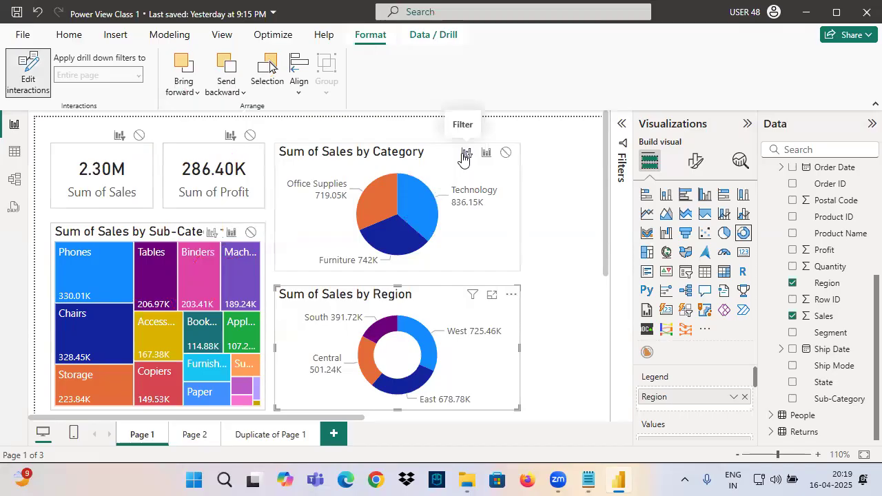
click(140, 136)
click(249, 137)
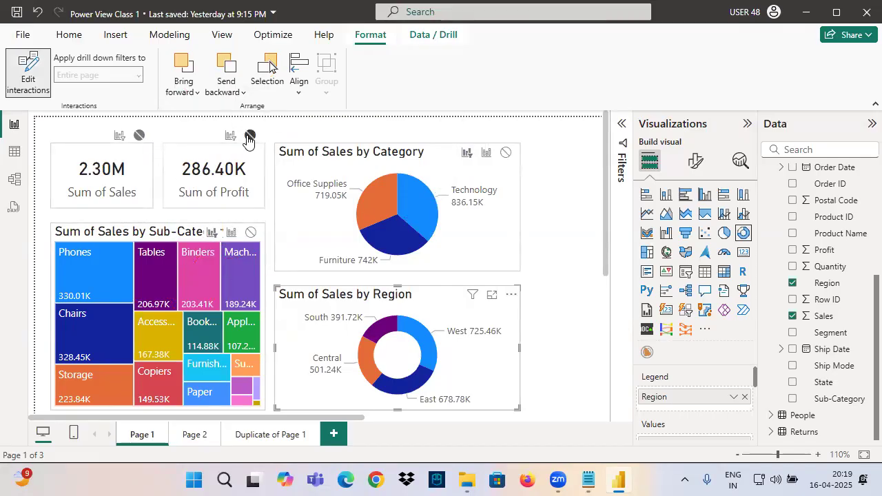
- Turn off Edit interactions, test the region donut by selecting its Central slice, and clear the selection
click(36, 80)
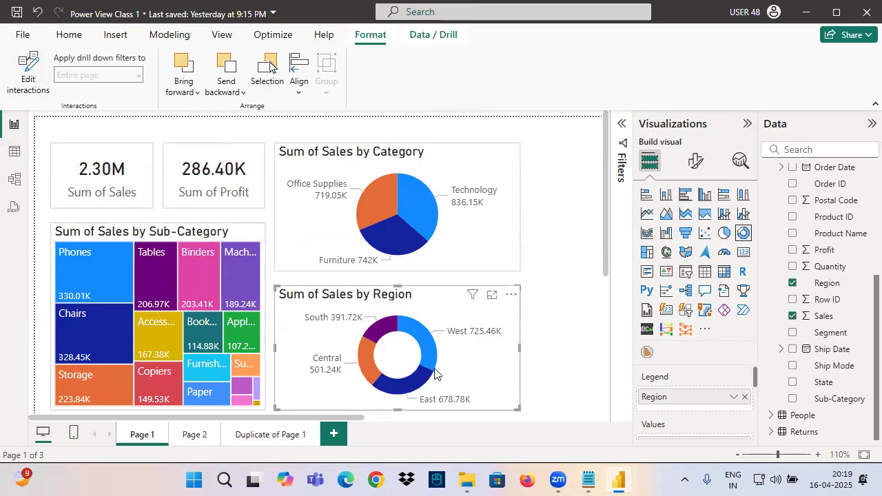
click(364, 367)
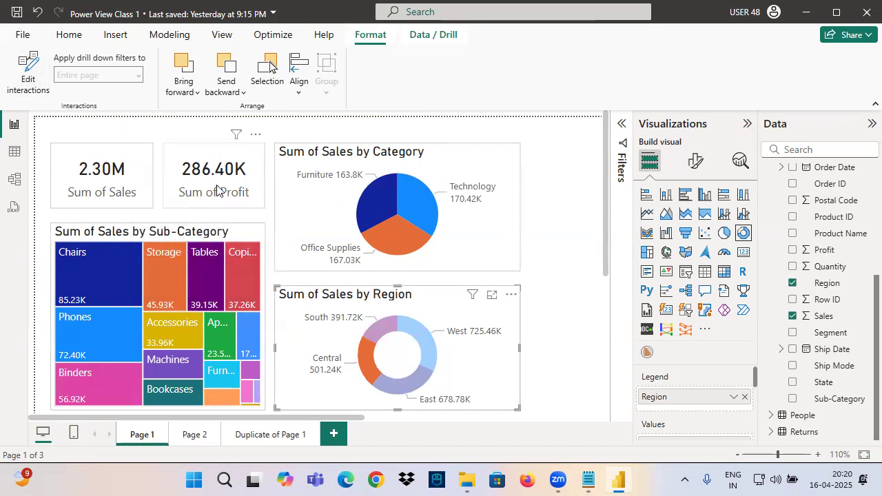
click(382, 371)
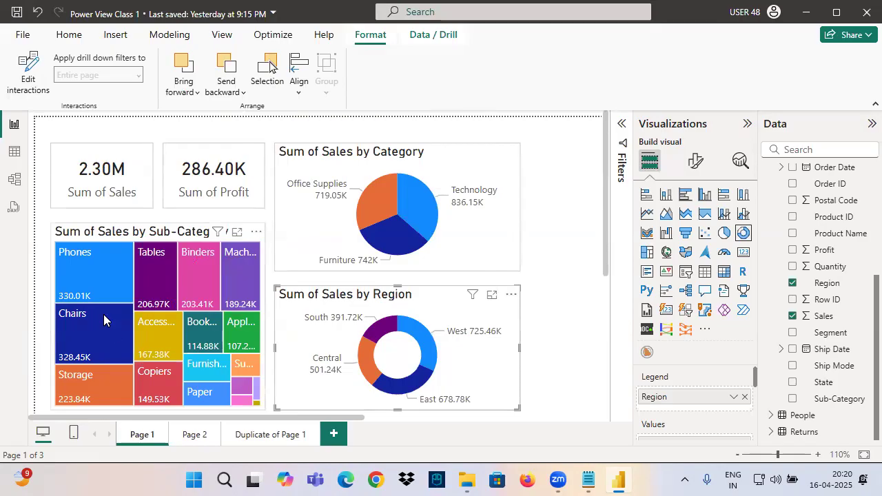
- Tick the Phones tile in the treemap and underline the values on the Sales and Profit cards
drag(78, 267, 128, 248)
drag(80, 182, 114, 180)
drag(178, 188, 253, 186)
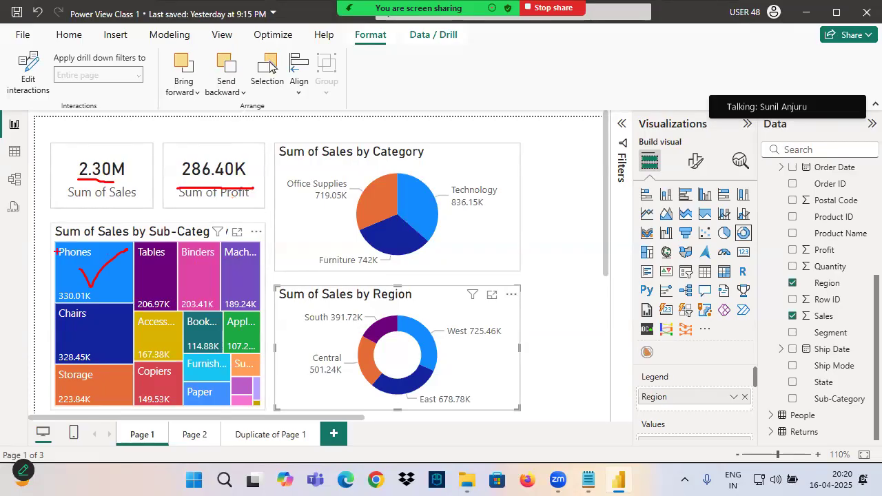
drag(79, 265, 141, 216)
drag(84, 185, 106, 183)
drag(177, 184, 223, 185)
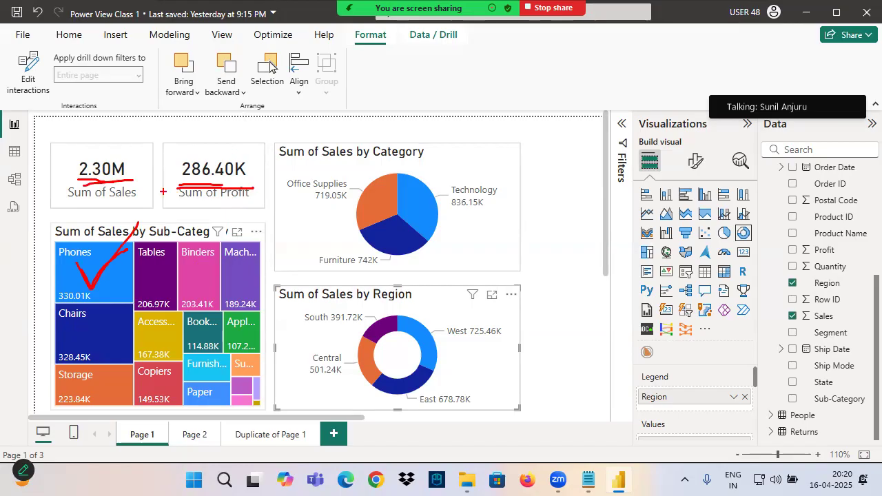
- Draw arrows over the category pie and region donut, circle the Sub-Category treemap, and clear the markings
mouse_move(459, 143)
mouse_down()
mouse_move(464, 204)
mouse_move(487, 200)
mouse_up()
mouse_move(438, 260)
mouse_down()
mouse_move(443, 316)
mouse_move(491, 288)
mouse_up()
mouse_move(196, 247)
mouse_down()
mouse_move(118, 230)
mouse_move(198, 379)
mouse_move(110, 250)
mouse_up()
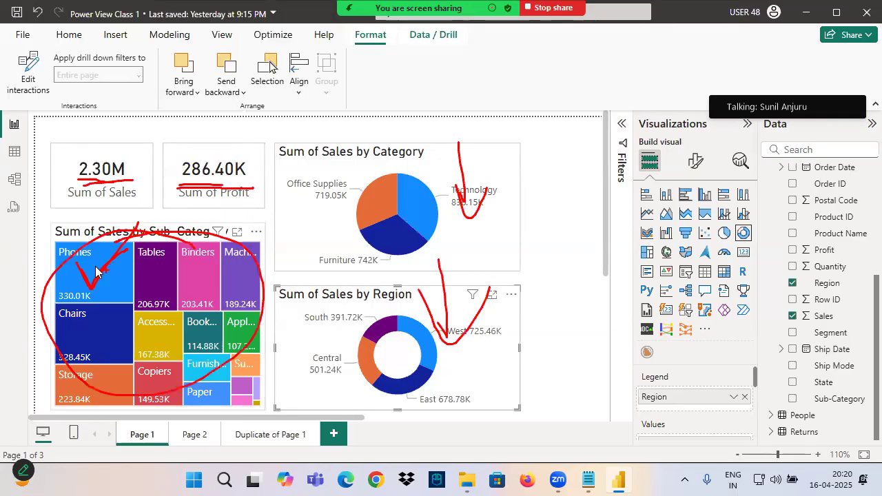
- Select the Phones tile in the treemap, tick the category pie, and mark the pie and region donut with arrows and an H each
click(97, 271)
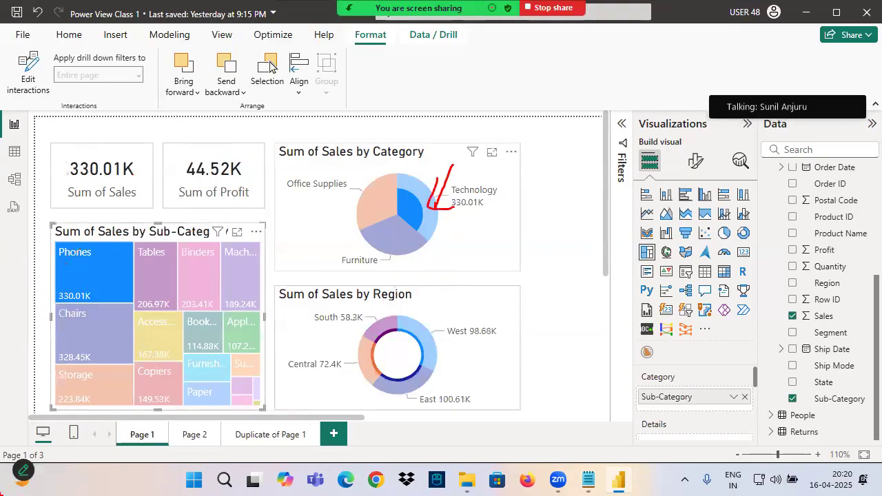
drag(378, 197, 417, 164)
mouse_move(481, 196)
mouse_down()
mouse_move(488, 235)
mouse_move(502, 241)
mouse_up()
drag(477, 235, 528, 219)
mouse_move(391, 284)
mouse_down()
mouse_move(417, 324)
mouse_move(440, 298)
mouse_up()
drag(472, 351, 475, 376)
mouse_move(488, 333)
mouse_down()
mouse_move(492, 373)
mouse_move(516, 337)
mouse_up()
- Tick the Sales and Profit cards, write an F above them, and clear the markings and the Phones selection
drag(71, 173, 141, 152)
drag(178, 191, 240, 161)
mouse_move(157, 119)
mouse_down()
mouse_move(163, 163)
mouse_move(174, 116)
mouse_move(199, 126)
mouse_up()
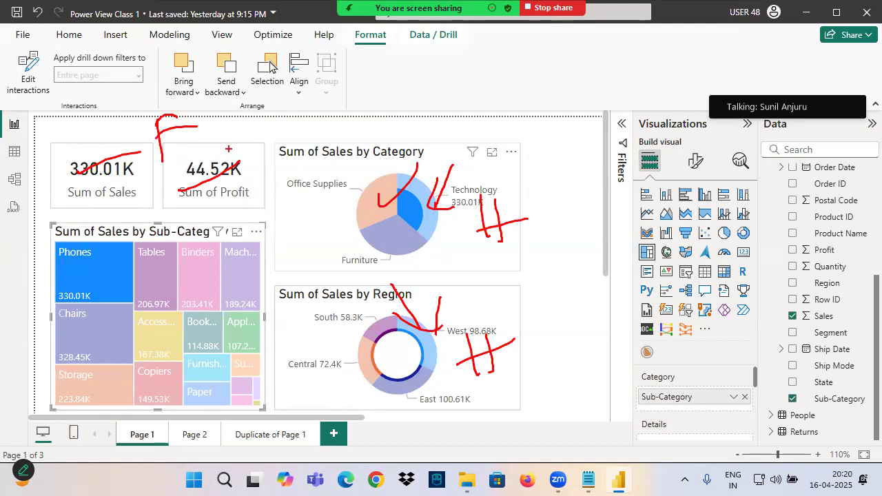
click(98, 277)
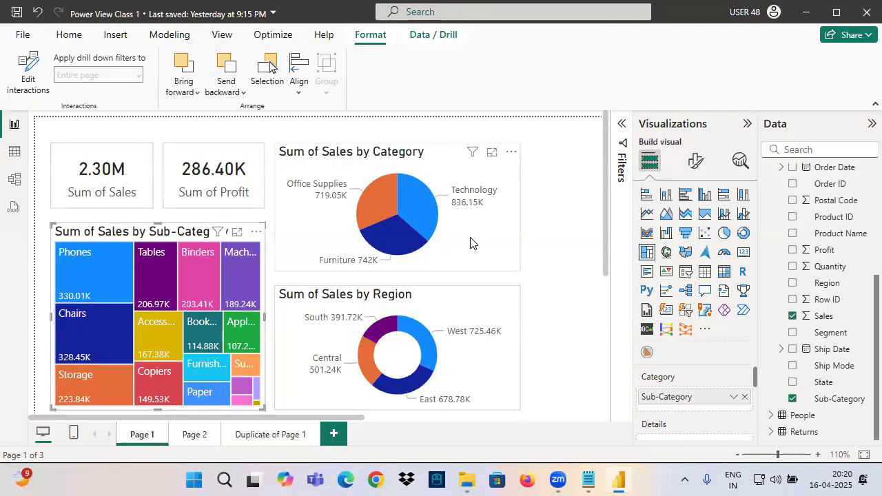
- Glance at Duplicate of Page 1, return to Page 1, circle its page name, and tick its visuals
click(260, 441)
click(137, 441)
mouse_move(148, 421)
mouse_down()
mouse_move(167, 429)
mouse_move(90, 398)
mouse_up()
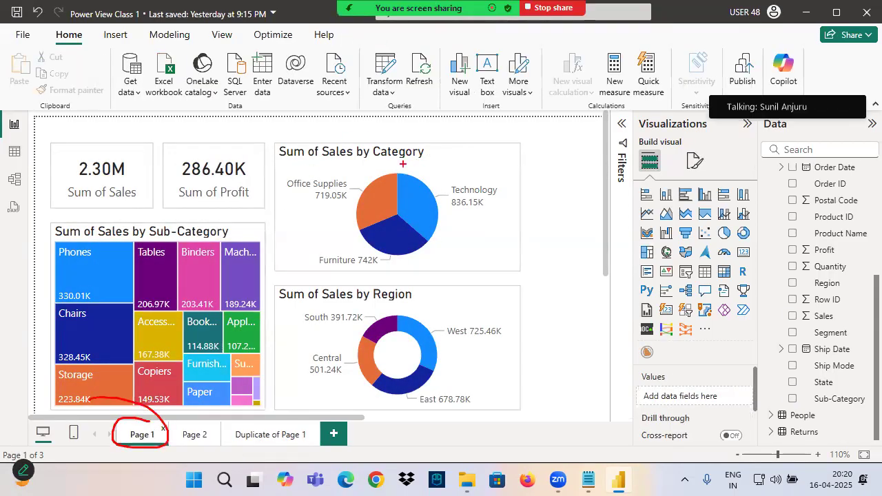
drag(345, 183, 488, 140)
drag(270, 389, 406, 313)
drag(79, 322, 195, 239)
drag(99, 186, 272, 140)
- Open Duplicate of Page 1, tick the category pie, and mark the region donut with an arrow and an H
drag(226, 424, 318, 444)
click(272, 432)
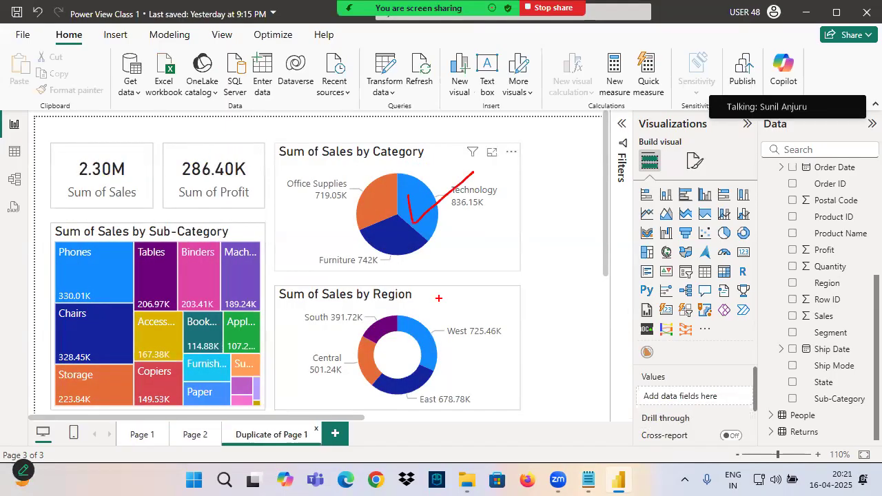
drag(442, 263, 435, 323)
mouse_move(429, 307)
mouse_down()
mouse_move(432, 318)
mouse_move(454, 300)
mouse_up()
drag(476, 334, 483, 375)
drag(498, 321, 509, 367)
drag(471, 355, 523, 347)
- Mark the Sub-Category treemap with an arrow and an H, then tick both cards and write an F above them
drag(184, 315, 225, 304)
drag(158, 340, 176, 376)
drag(170, 329, 182, 378)
drag(148, 361, 193, 341)
drag(76, 209, 114, 162)
drag(187, 190, 234, 158)
drag(140, 119, 144, 158)
mouse_move(140, 129)
mouse_down()
mouse_move(181, 116)
mouse_move(191, 137)
mouse_up()
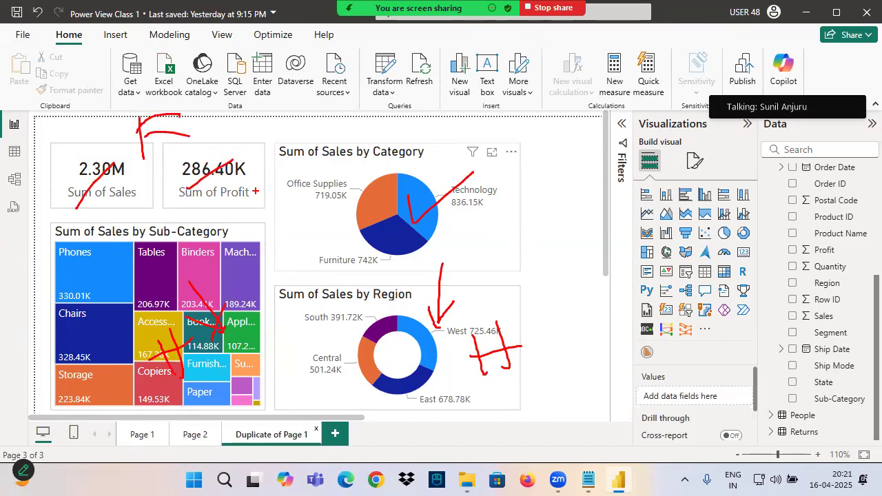
- Underline the Duplicate of Page 1 name, circle the Page 1 name with an arrow, and clear the markings
drag(243, 447, 358, 439)
drag(144, 393, 149, 427)
mouse_move(136, 418)
mouse_down()
mouse_move(166, 426)
mouse_move(151, 437)
mouse_up()
drag(146, 418, 76, 419)
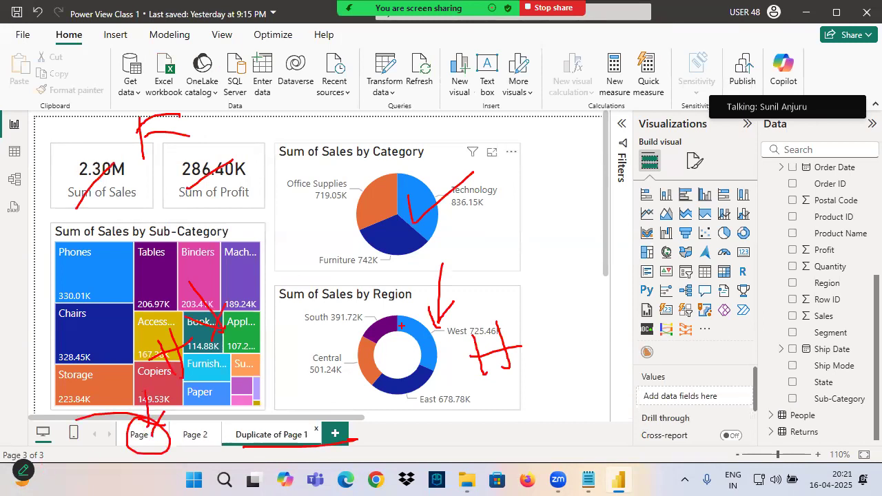
- Test the category pie by selecting its Technology slice, tick the slice, and write an F on the region donut and the treemap
click(421, 206)
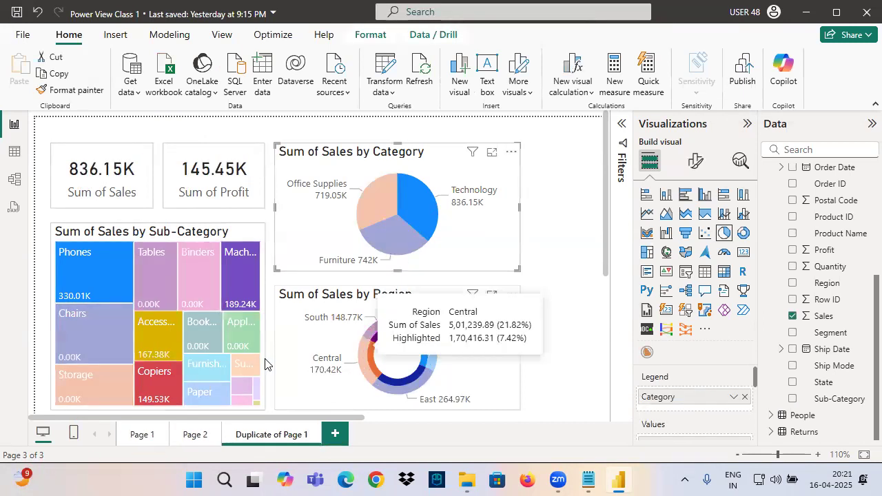
click(421, 212)
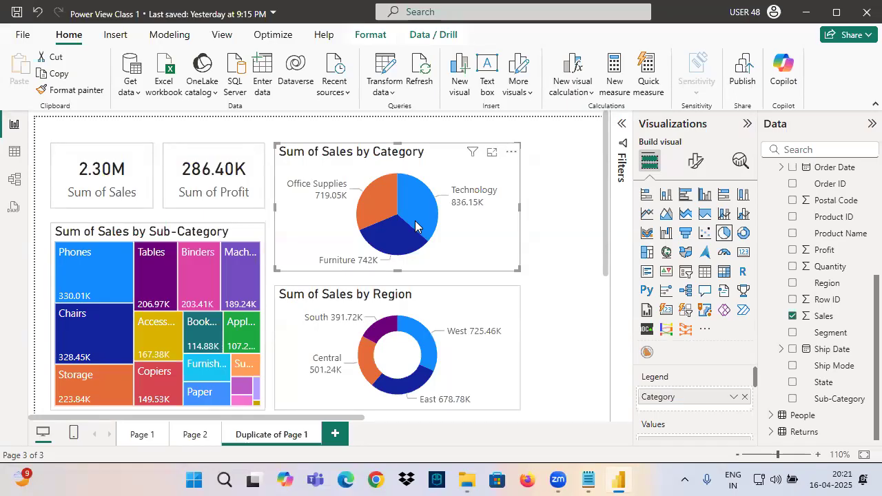
click(422, 201)
drag(409, 206, 459, 180)
mouse_move(441, 304)
mouse_down()
mouse_move(448, 335)
mouse_move(467, 299)
mouse_up()
drag(445, 314, 493, 311)
mouse_move(159, 271)
mouse_down()
mouse_move(172, 318)
mouse_move(189, 265)
mouse_up()
drag(162, 284, 213, 277)
- Write an F on both cards, circle the category pie, and clear the markings and the Technology selection
mouse_move(92, 162)
mouse_down()
mouse_move(101, 208)
mouse_move(116, 156)
mouse_up()
drag(81, 187, 131, 181)
drag(205, 158, 212, 186)
mouse_move(206, 160)
mouse_down()
mouse_move(227, 146)
mouse_move(246, 164)
mouse_up()
drag(339, 159, 360, 183)
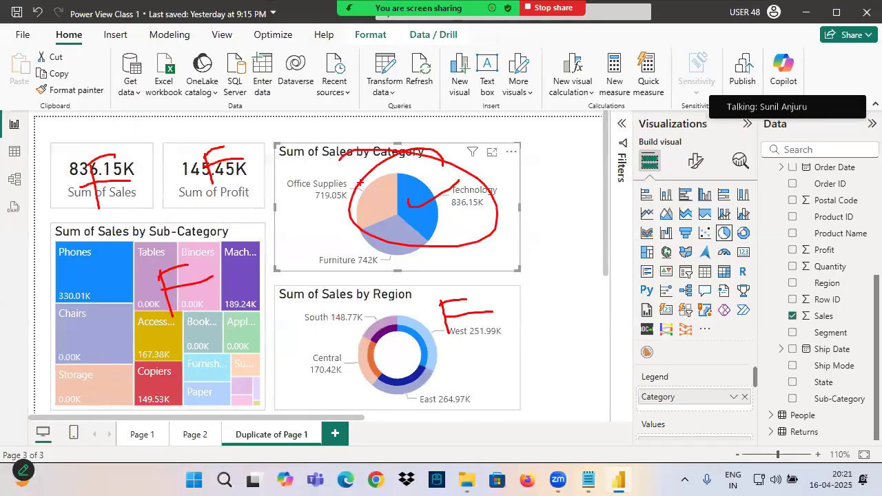
key(Escape)
click(417, 196)
- Select the Central slice of the region donut and write an F on the category pie and the treemap
click(373, 363)
key(ctrl+2)
mouse_move(449, 179)
mouse_down()
mouse_move(452, 222)
mouse_move(470, 179)
mouse_up()
drag(446, 206, 489, 198)
mouse_move(172, 241)
mouse_down()
mouse_move(138, 312)
mouse_move(182, 253)
mouse_up()
drag(130, 274, 187, 262)
- Write an F on the Sales and Profit cards and clear the markings and the Central selection
drag(100, 144, 104, 196)
drag(94, 147, 127, 142)
drag(84, 169, 135, 163)
mouse_move(194, 147)
mouse_down()
mouse_move(195, 205)
mouse_move(222, 152)
mouse_up()
drag(187, 175, 257, 167)
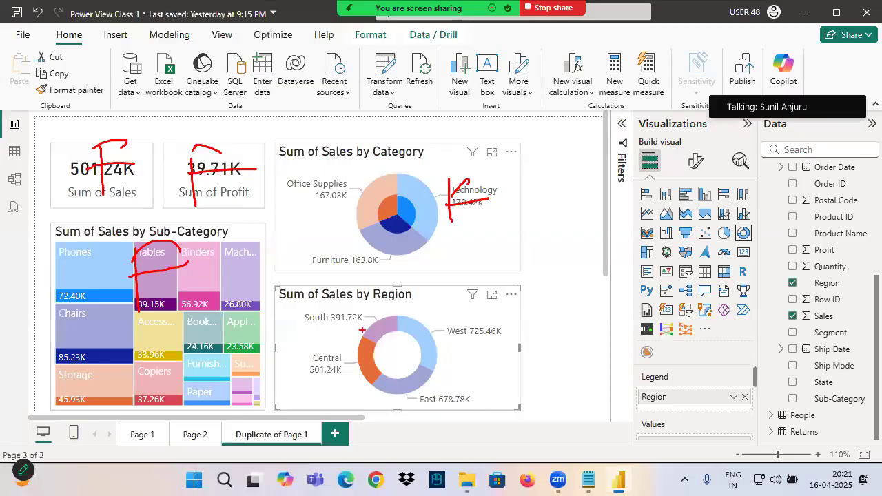
key(Escape)
click(366, 364)
- Select the Phones tile in the treemap and write an F on the region donut and the category pie
click(94, 272)
key(ctrl+2)
mouse_move(395, 318)
mouse_down()
mouse_move(361, 365)
mouse_move(400, 323)
mouse_up()
mouse_move(363, 191)
mouse_down()
mouse_move(376, 248)
mouse_move(398, 193)
mouse_up()
drag(373, 219, 426, 211)
- Write an F on both cards, circle all the visuals, and clear the markings and the Phones selection
mouse_move(78, 197)
mouse_down()
mouse_move(56, 144)
mouse_move(98, 136)
mouse_up()
drag(72, 173, 133, 167)
mouse_move(222, 157)
mouse_down()
mouse_move(221, 201)
mouse_move(262, 151)
mouse_up()
drag(227, 181, 280, 178)
mouse_move(444, 148)
mouse_down()
mouse_move(437, 128)
mouse_move(10, 324)
mouse_move(166, 141)
mouse_up()
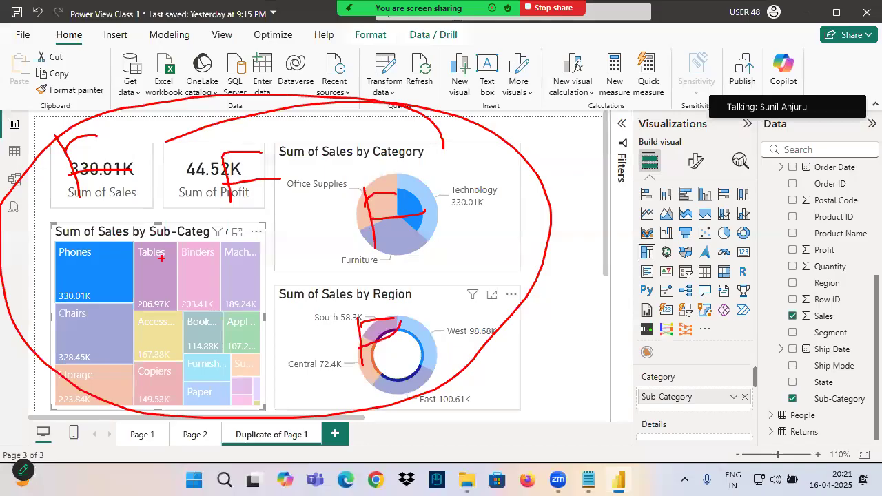
key(Escape)
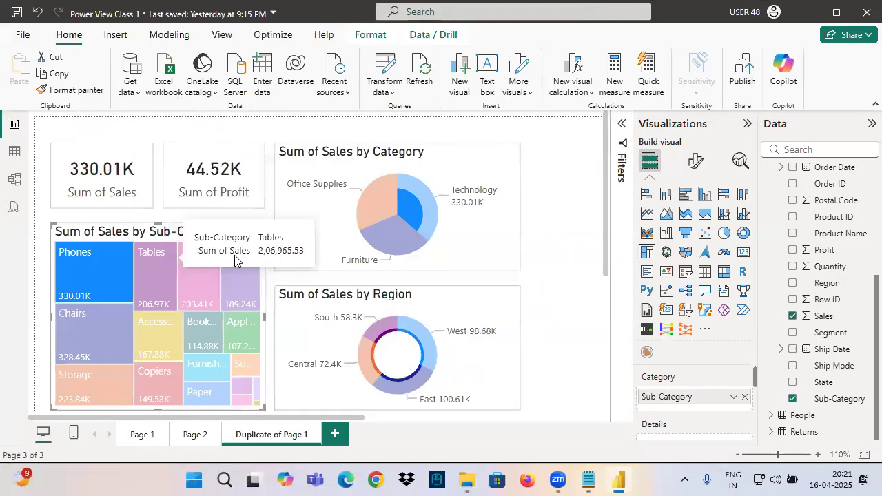
click(93, 265)
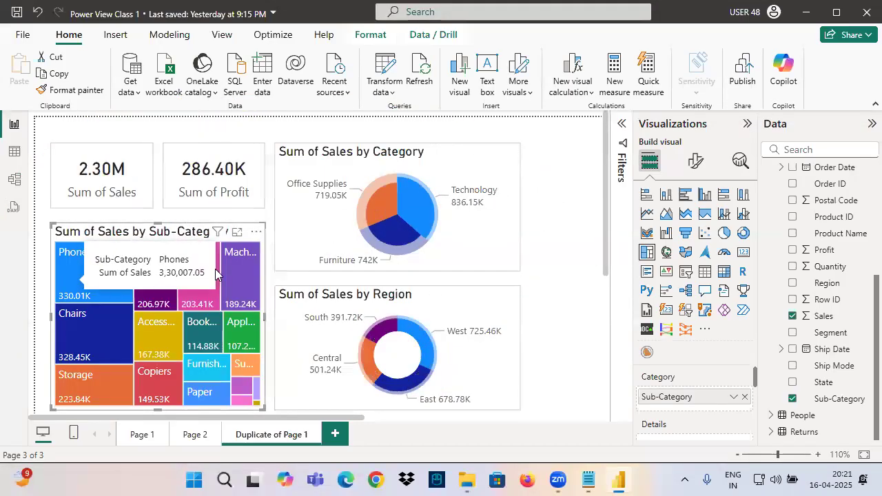
- With Edit interactions turned on, inspect the interaction controls for the category pie, region donut, treemap and Sales card, and turn it off again
click(433, 169)
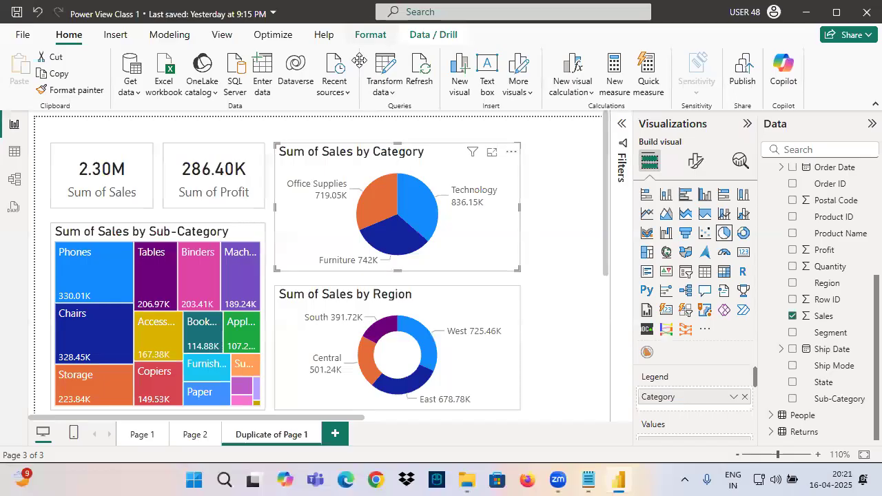
click(376, 34)
click(26, 74)
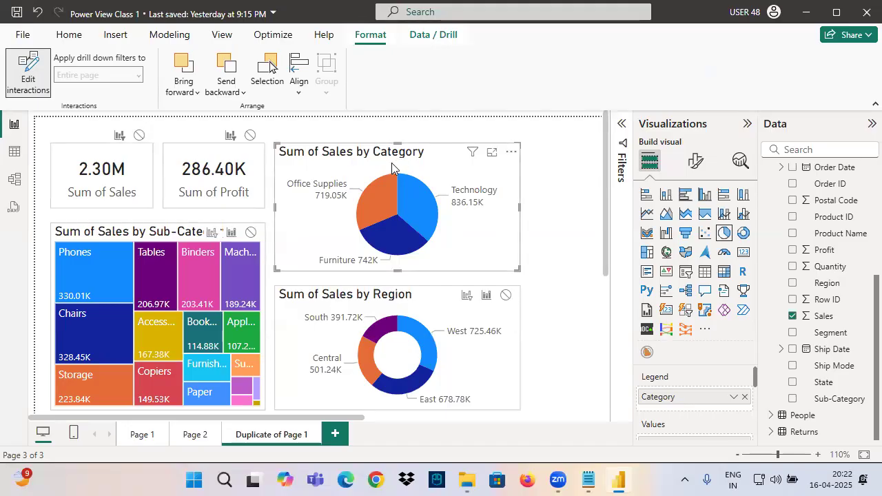
click(322, 315)
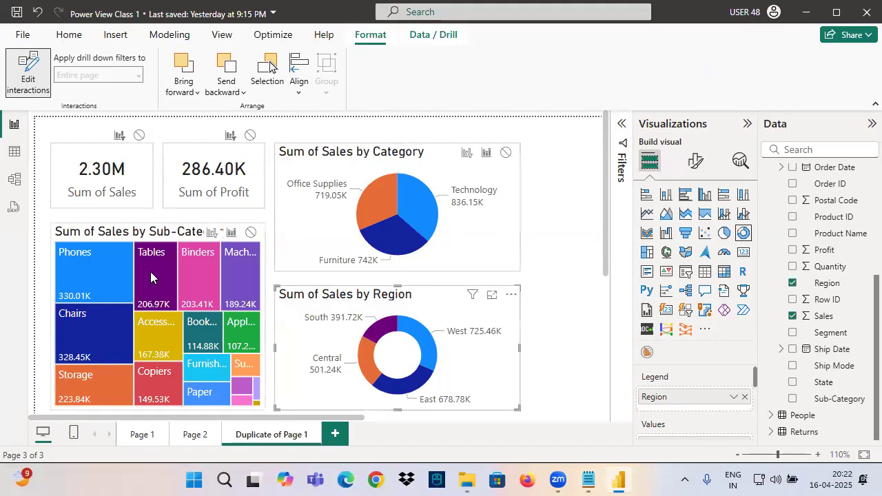
click(131, 238)
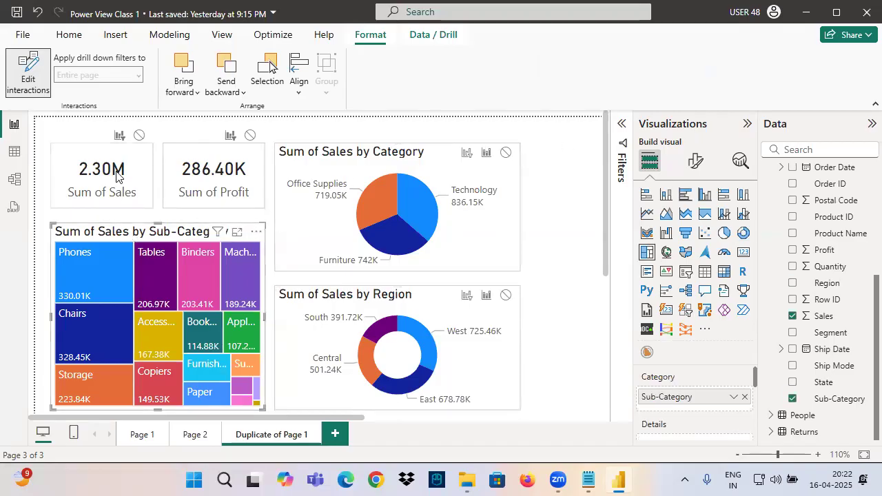
click(123, 191)
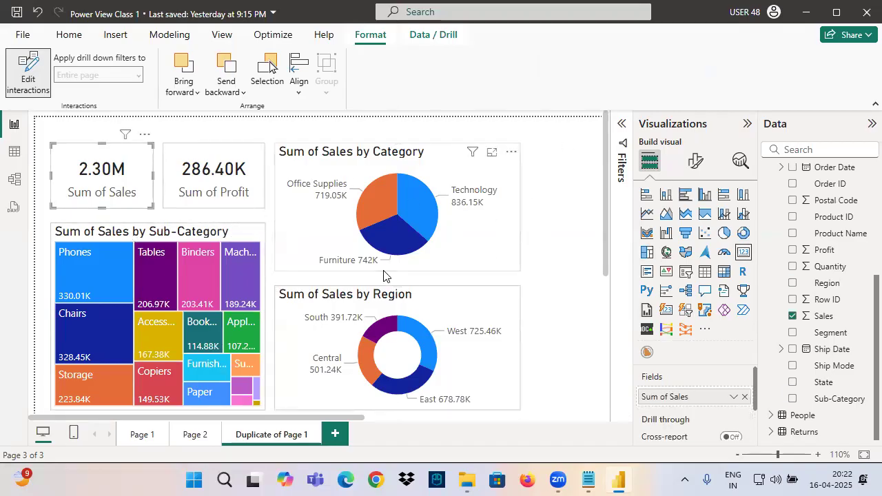
click(180, 248)
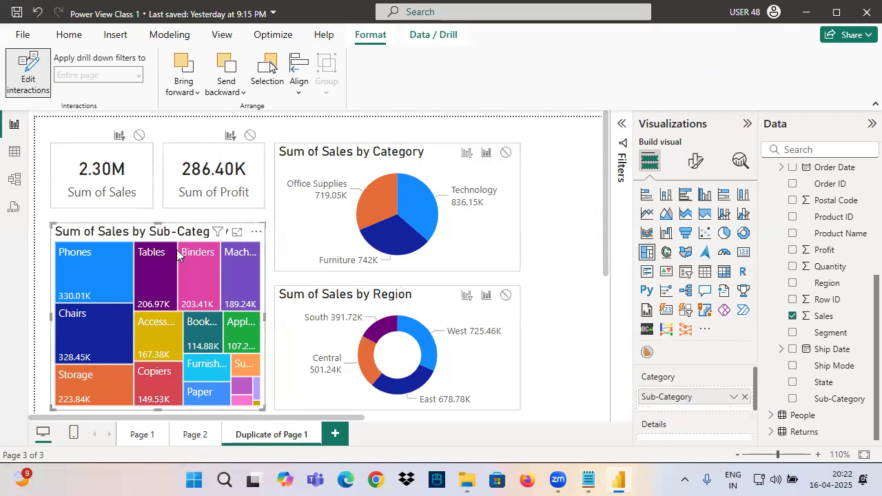
click(28, 77)
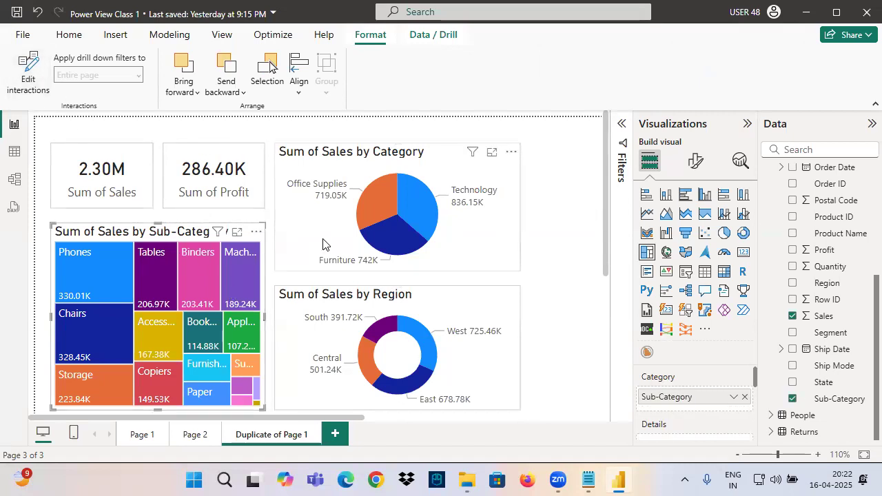
- Open the current file's Report settings in the Options dialog
mouse_move(407, 207)
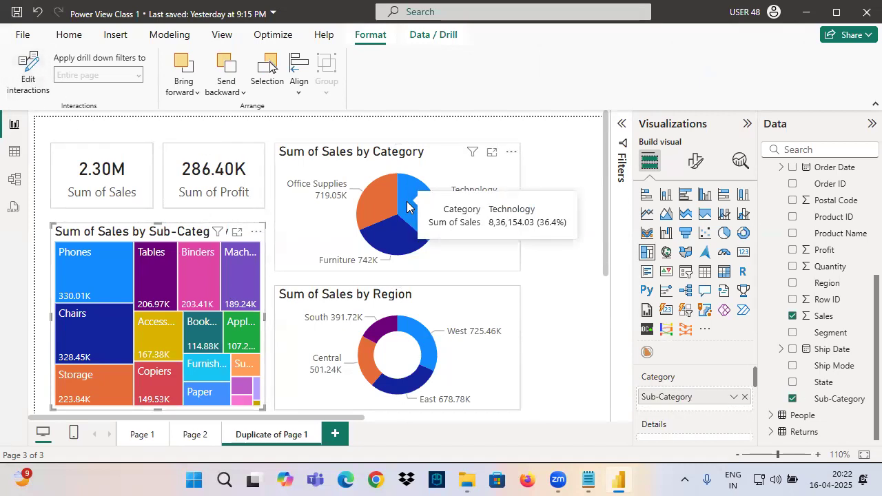
click(23, 39)
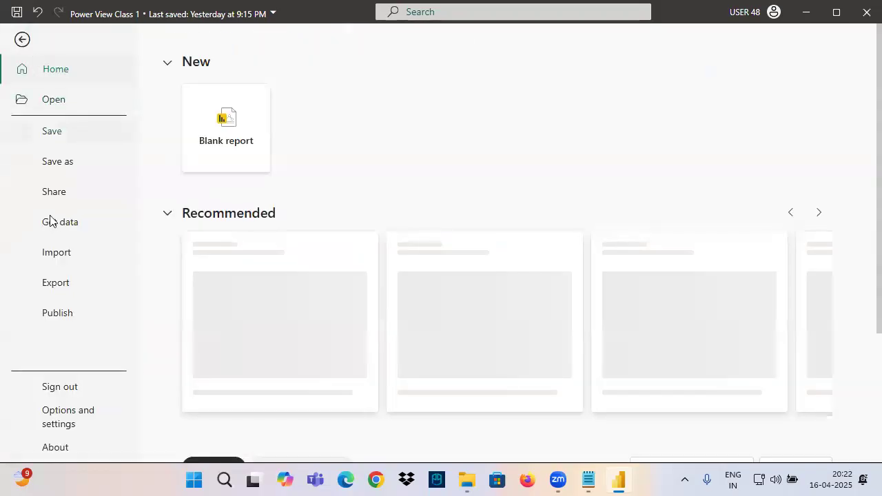
click(78, 418)
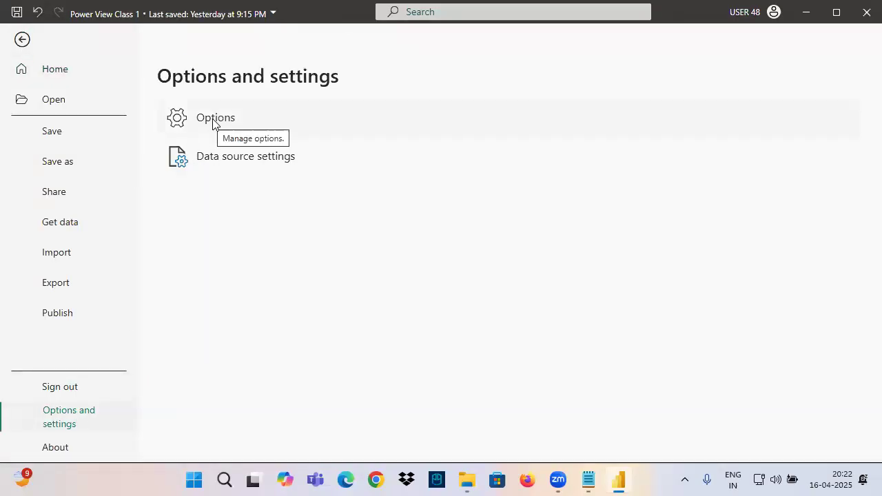
key(Escape)
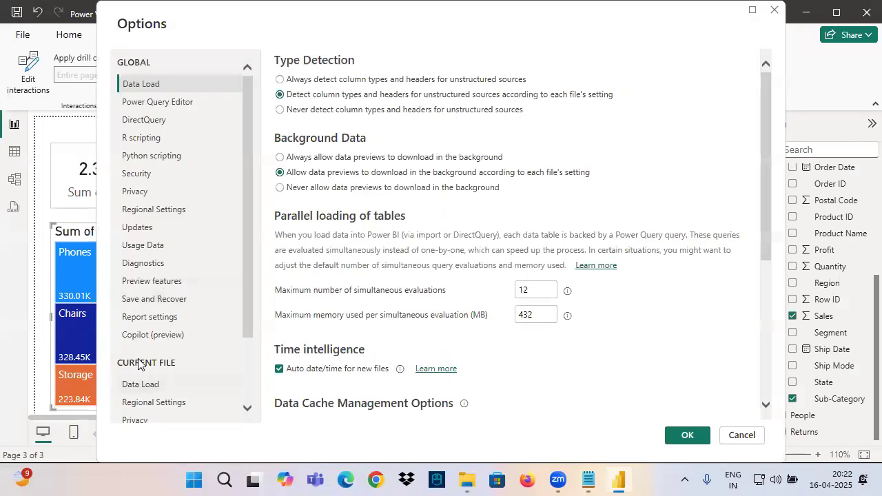
scroll(173, 317, down, 2)
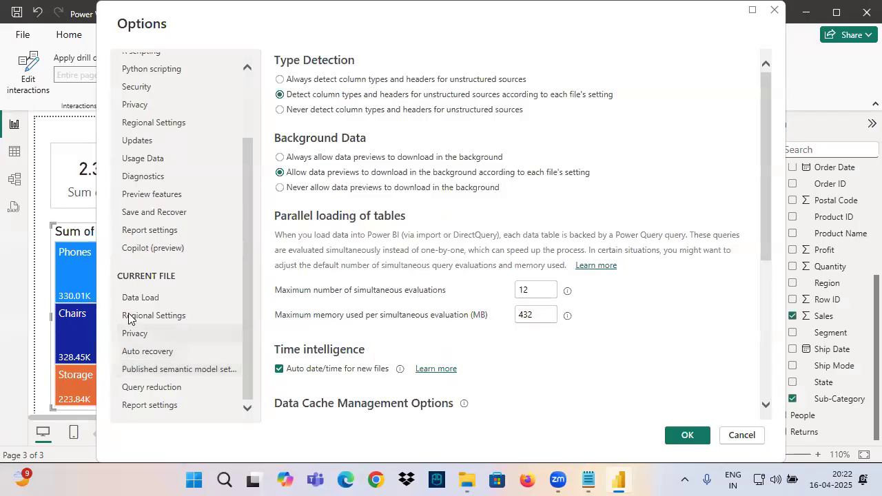
click(152, 407)
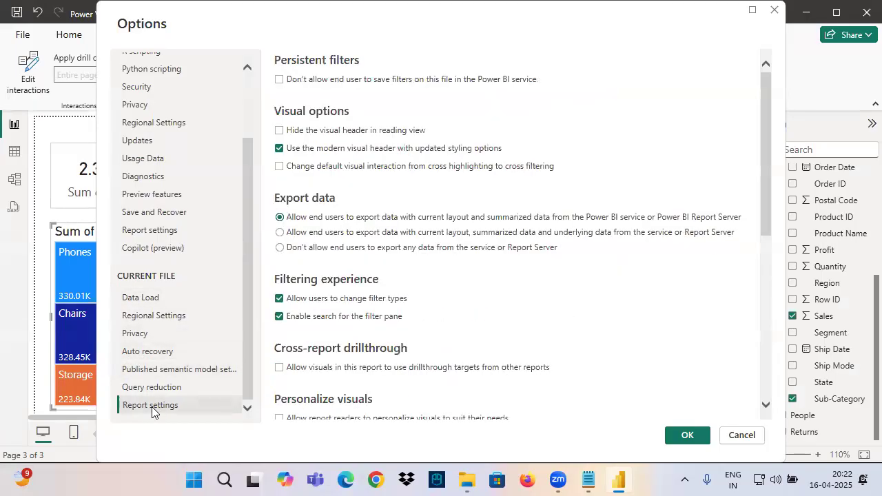
- Box the Report settings entry and the Visual options section, and underline the option for changing the default interaction to cross filtering
drag(117, 397, 204, 418)
mouse_move(106, 277)
mouse_down()
mouse_move(210, 261)
mouse_move(193, 387)
mouse_move(216, 399)
mouse_up()
drag(268, 102, 590, 195)
drag(293, 95, 303, 109)
mouse_move(315, 87)
mouse_down()
mouse_move(304, 108)
mouse_move(367, 120)
mouse_up()
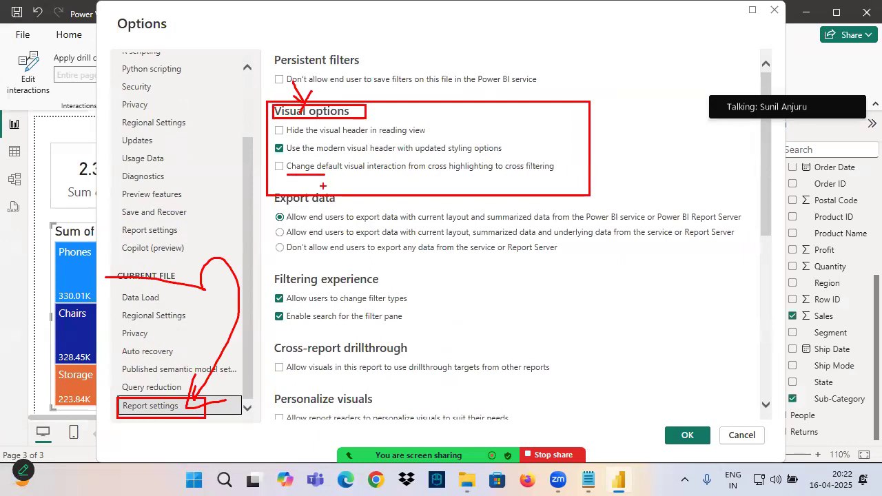
drag(345, 172, 565, 174)
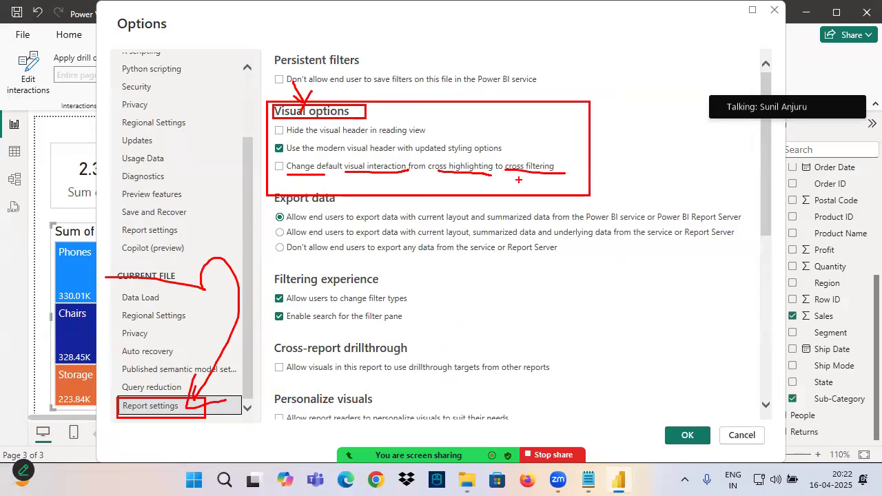
- Circle the word highlighting, draw an arrow from it to cross filtering, and clear the markings
drag(473, 174, 473, 211)
mouse_move(473, 156)
mouse_down()
mouse_move(450, 172)
mouse_move(456, 133)
mouse_move(491, 119)
mouse_move(543, 159)
mouse_move(537, 164)
mouse_up()
drag(530, 175, 581, 172)
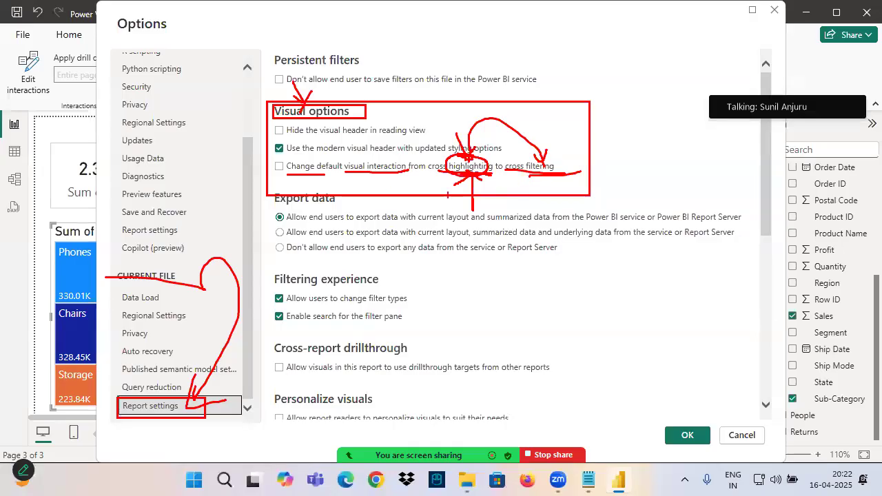
key(Escape)
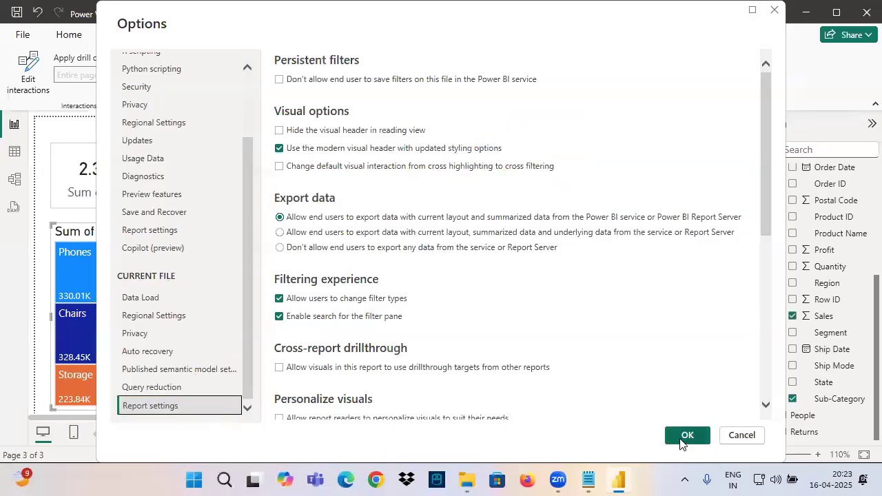
- Change the default visual interaction from cross highlighting to cross filtering, apply the options, and try the category pie's Technology slice
click(383, 167)
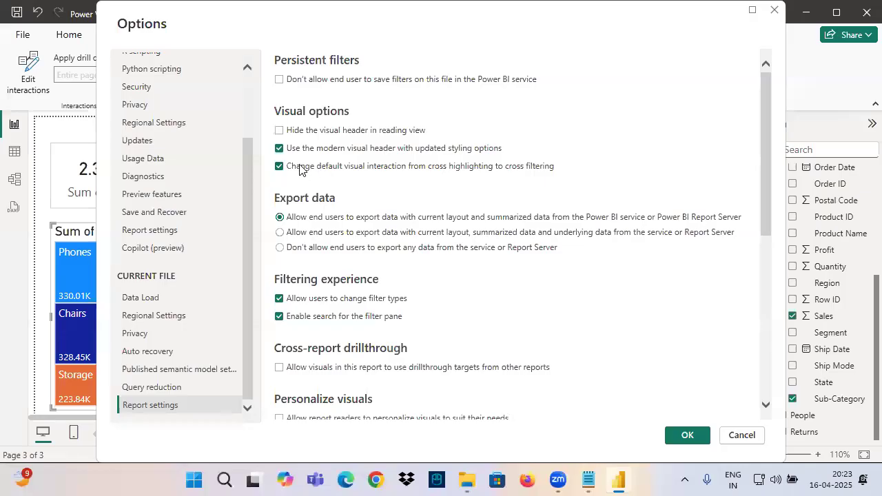
click(667, 436)
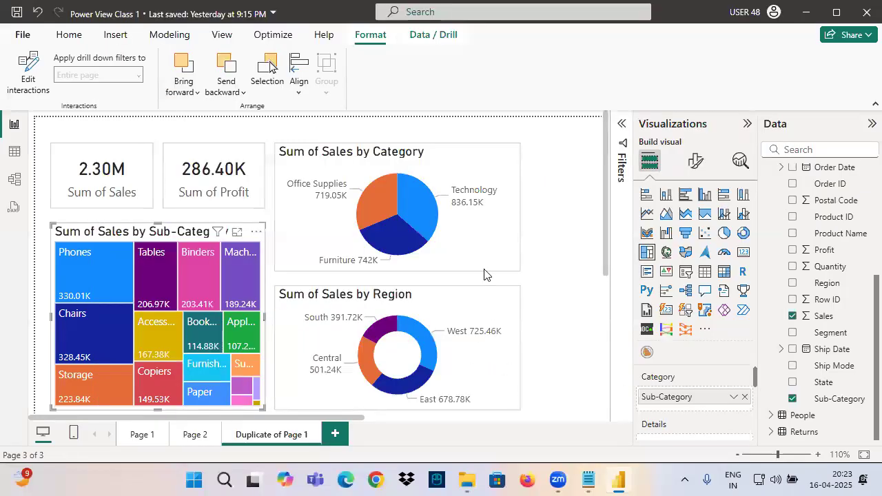
click(413, 201)
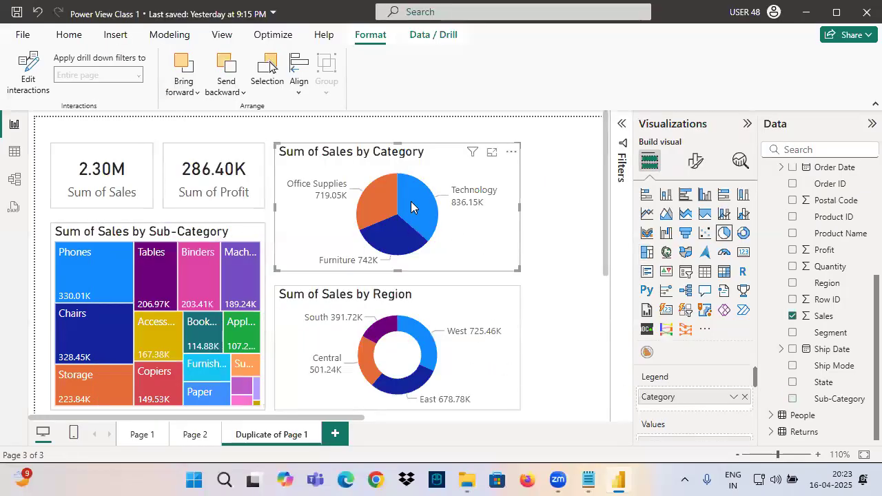
- Test cross filtering by selecting and clearing Technology in the category pie, Central in the region donut, and Phones in the sub-category treemap
click(417, 204)
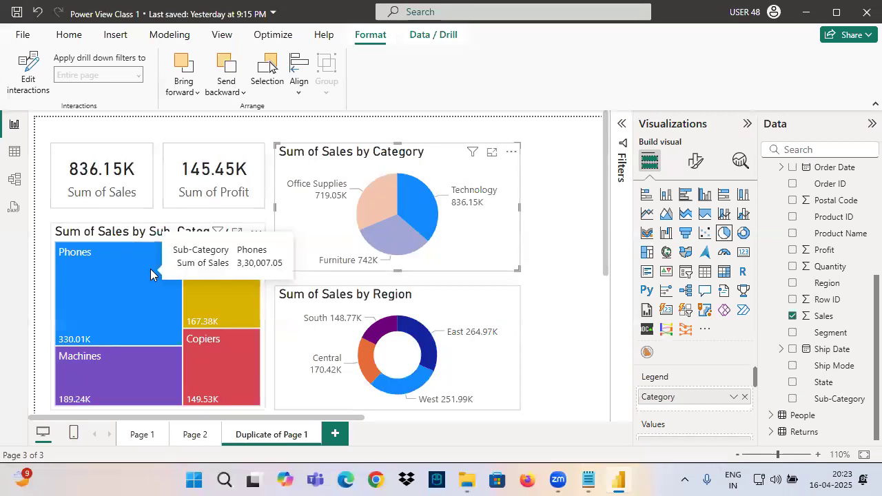
mouse_move(418, 200)
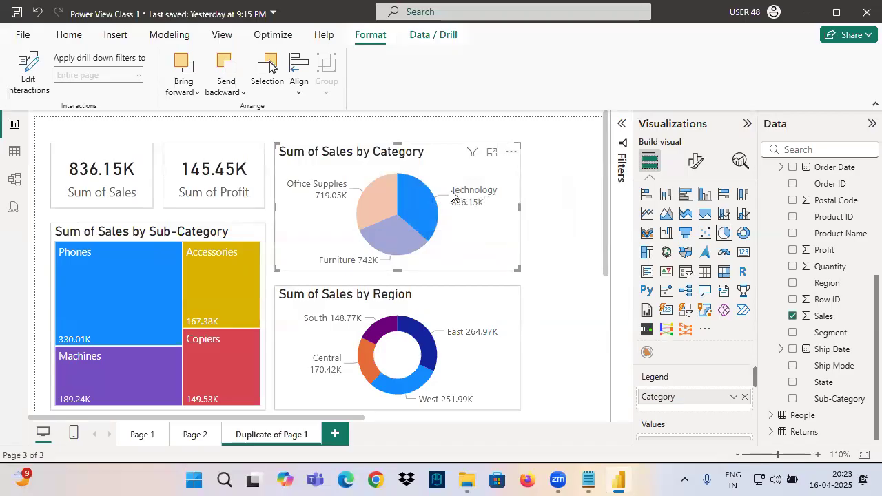
click(432, 212)
click(360, 366)
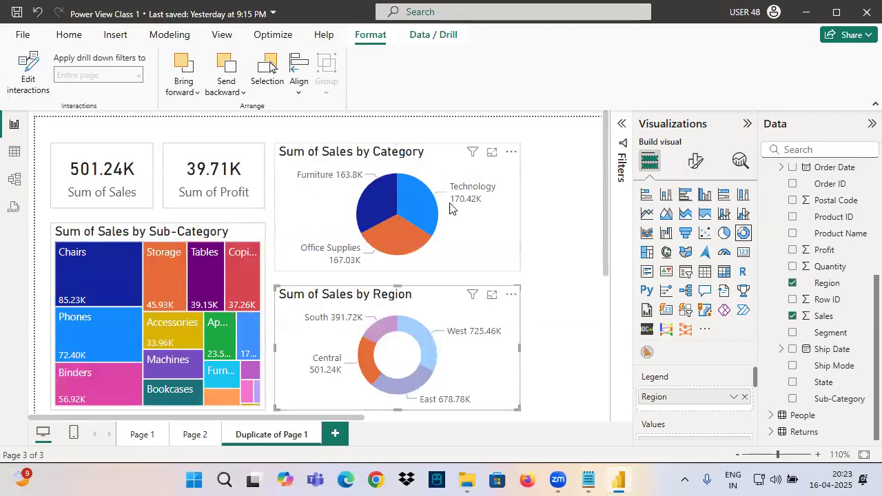
click(371, 360)
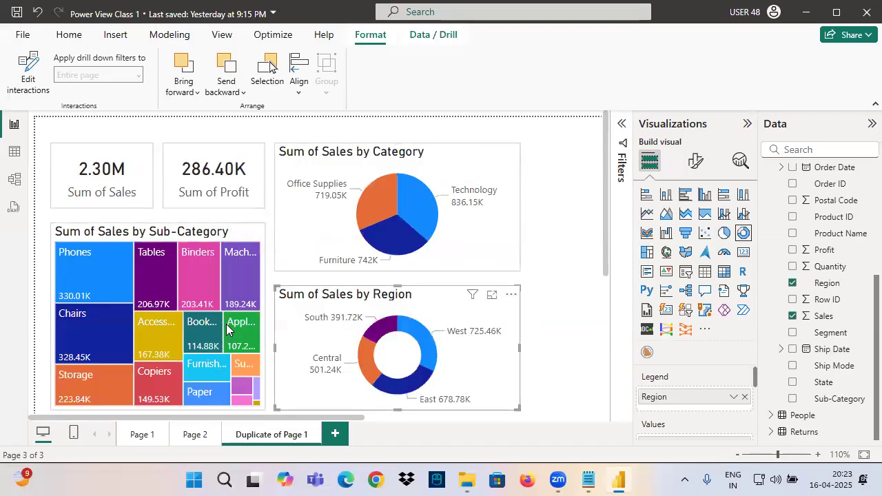
click(89, 266)
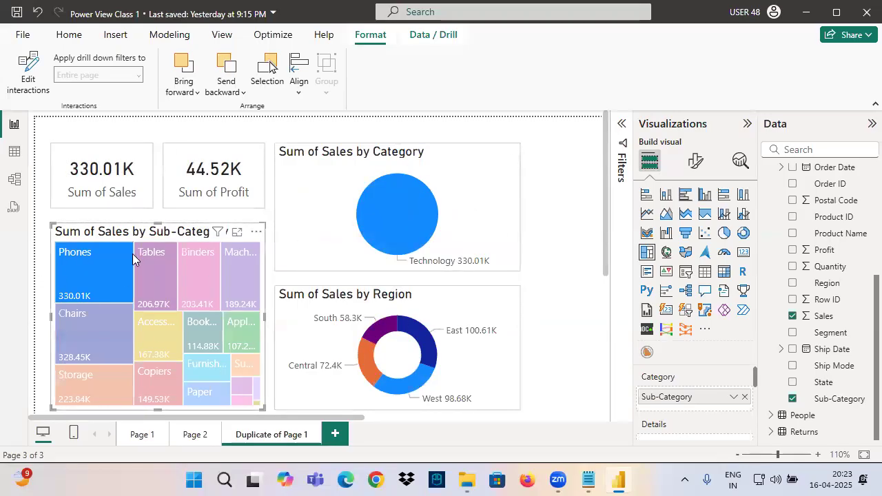
click(368, 358)
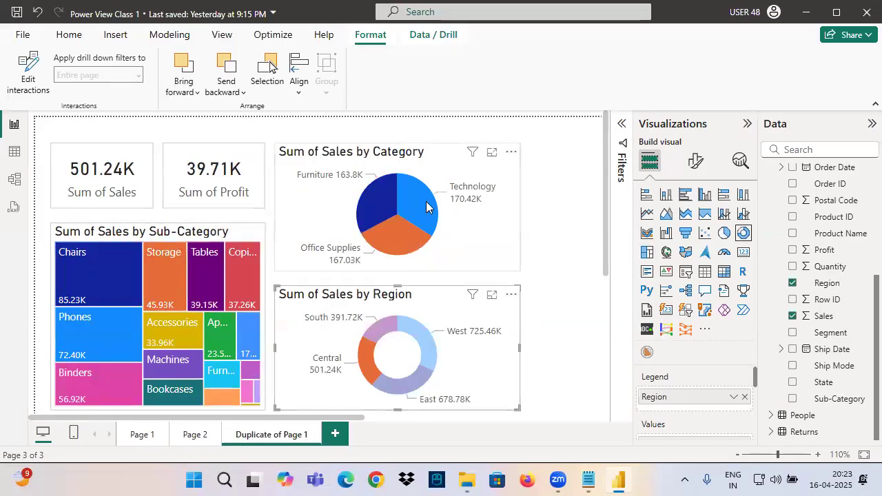
click(427, 206)
click(428, 211)
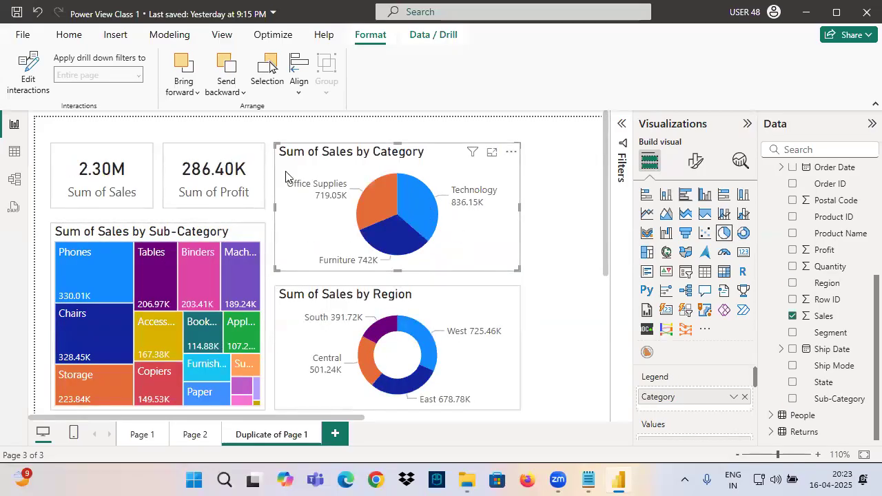
- Switch to the Power View notes in Notepad and highlight the Visual Interactions and Types of Interactions headings
click(588, 480)
click(115, 291)
scroll(110, 290, up, 7)
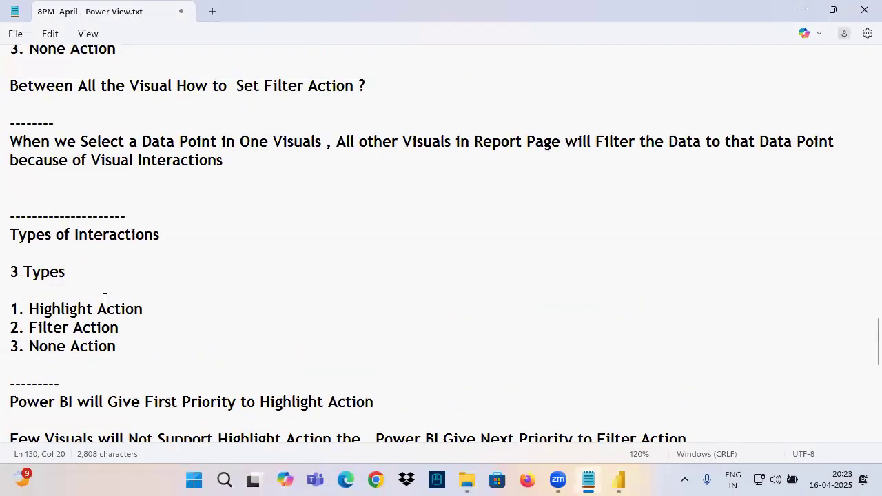
drag(27, 123, 147, 125)
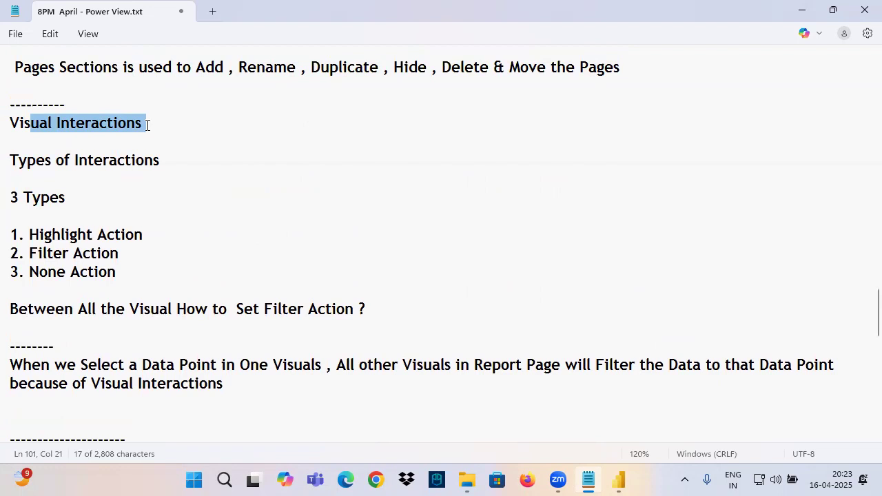
drag(11, 124, 171, 120)
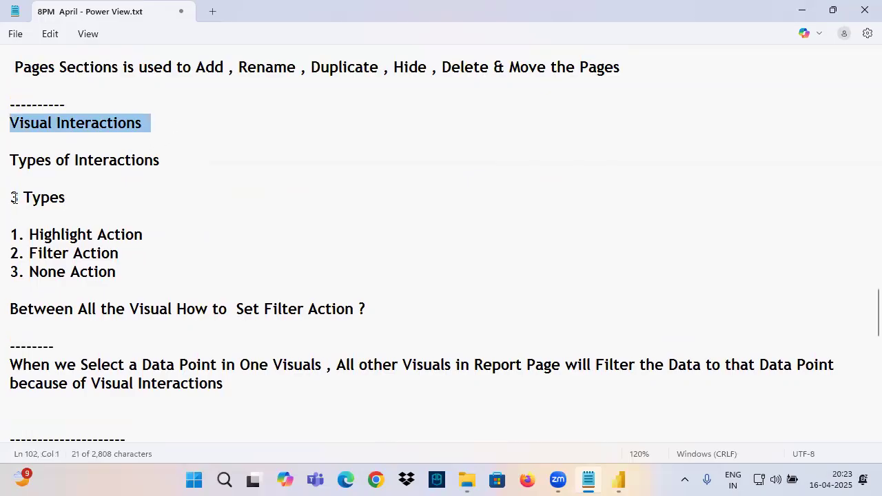
drag(13, 163, 174, 168)
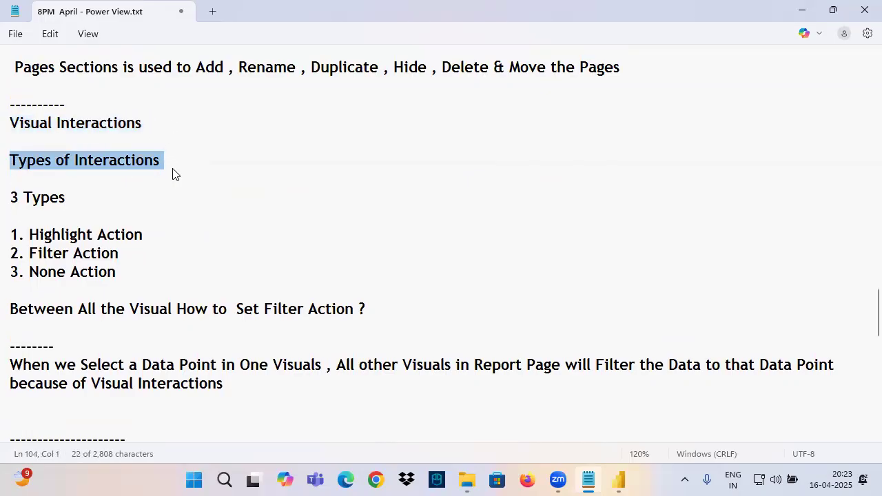
- Highlight the 3 Types line and the Highlight Action, Filter Action and None Action entries in the notes
scroll(166, 174, down, 2)
drag(19, 86, 69, 95)
drag(32, 128, 147, 124)
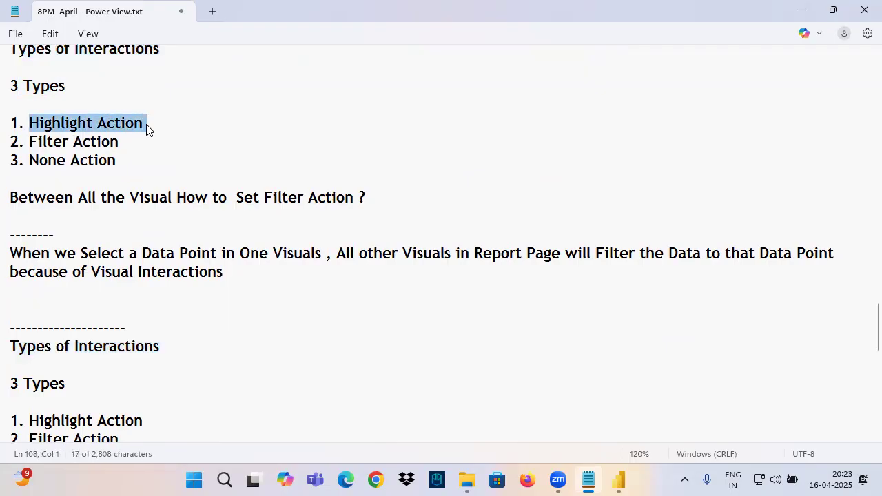
drag(30, 143, 122, 146)
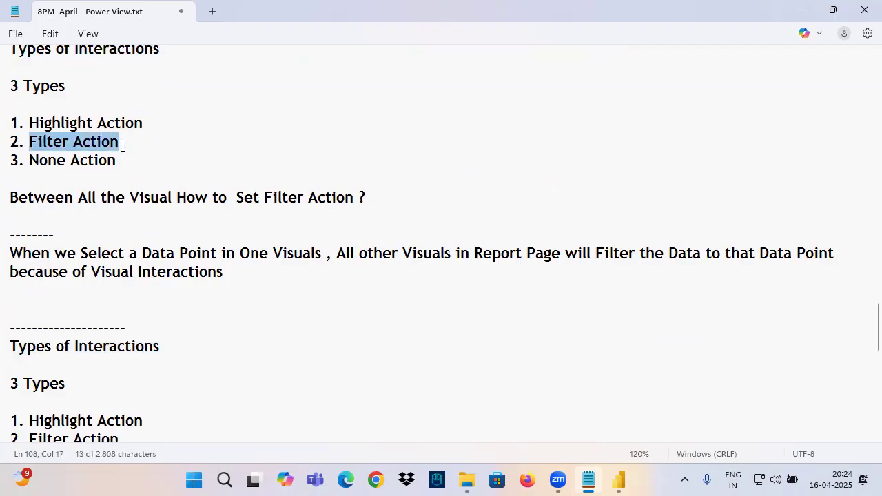
drag(30, 161, 120, 163)
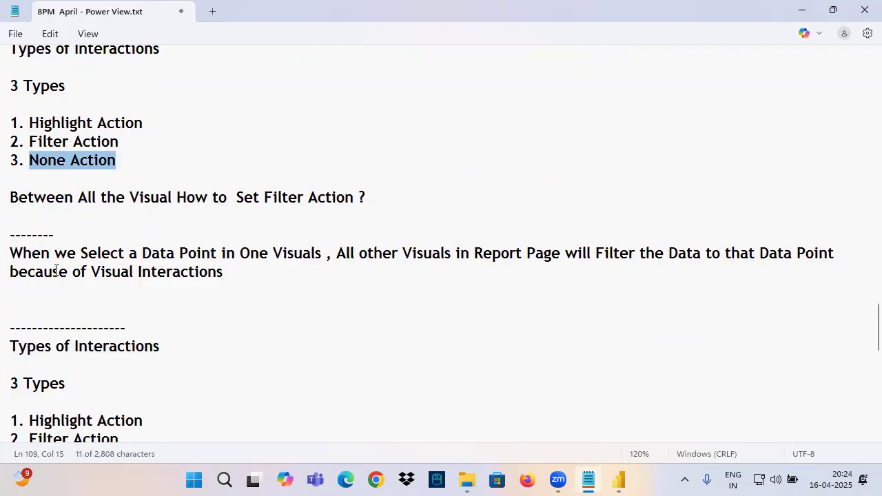
- Review the note on changing default visual interactions, and highlight the question about setting Filter Action between all visuals
click(24, 254)
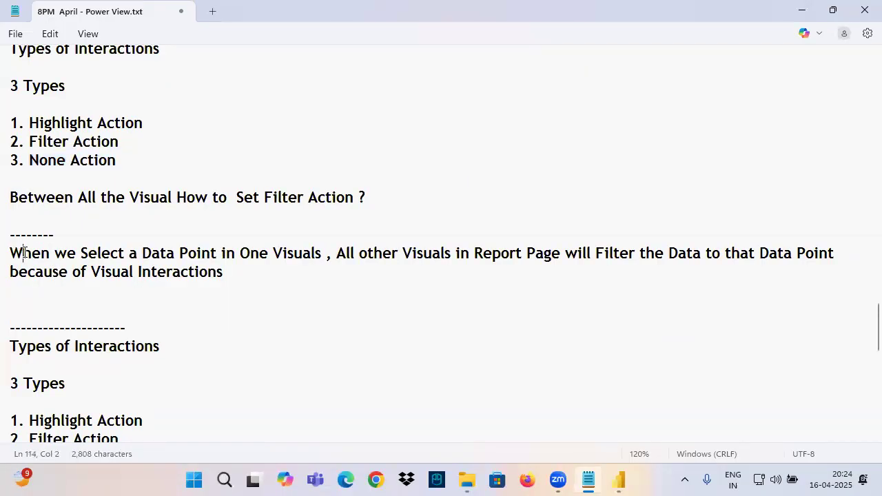
scroll(42, 289, down, 7)
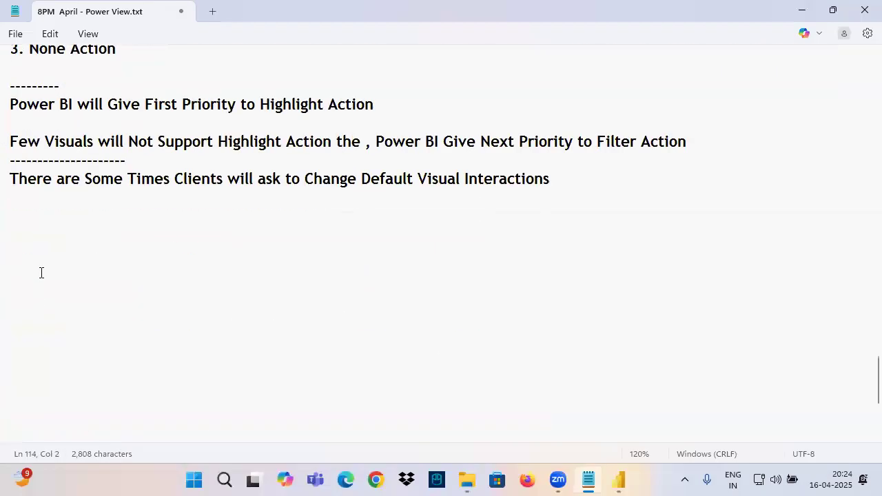
scroll(42, 296, up, 3)
drag(35, 329, 565, 338)
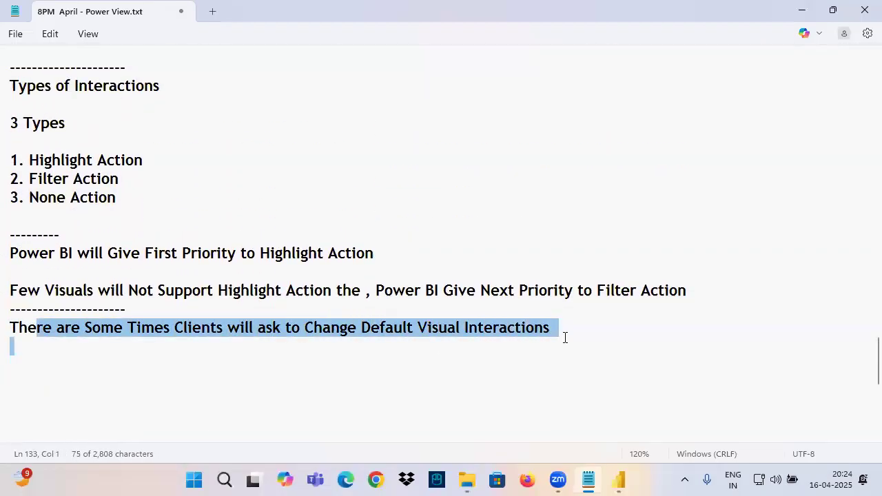
click(373, 358)
scroll(289, 285, up, 3)
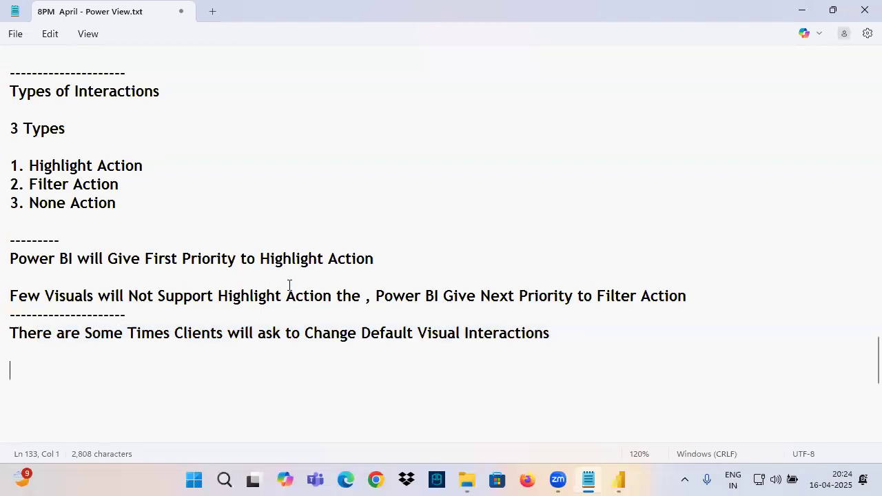
scroll(283, 285, up, 2)
drag(84, 205, 375, 223)
drag(264, 219, 355, 218)
- Switch back to Power BI and view Page 1, Page 2 and Duplicate of Page 1
click(615, 481)
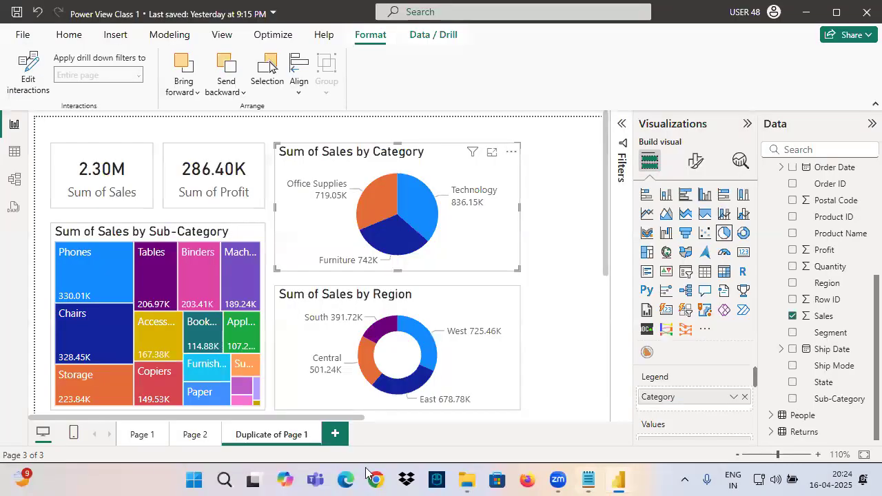
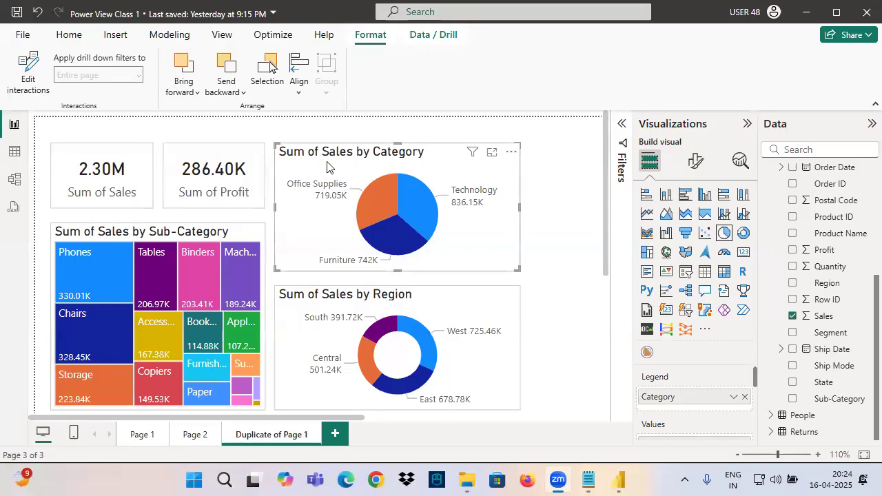
click(142, 435)
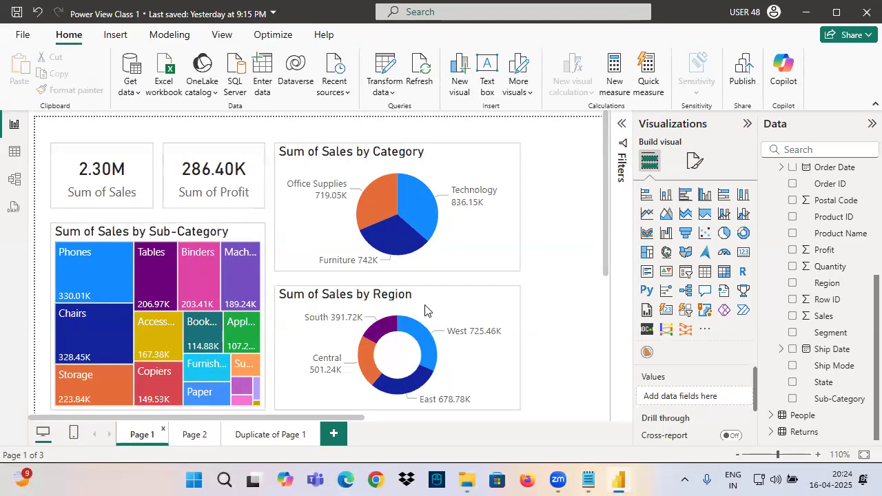
click(187, 442)
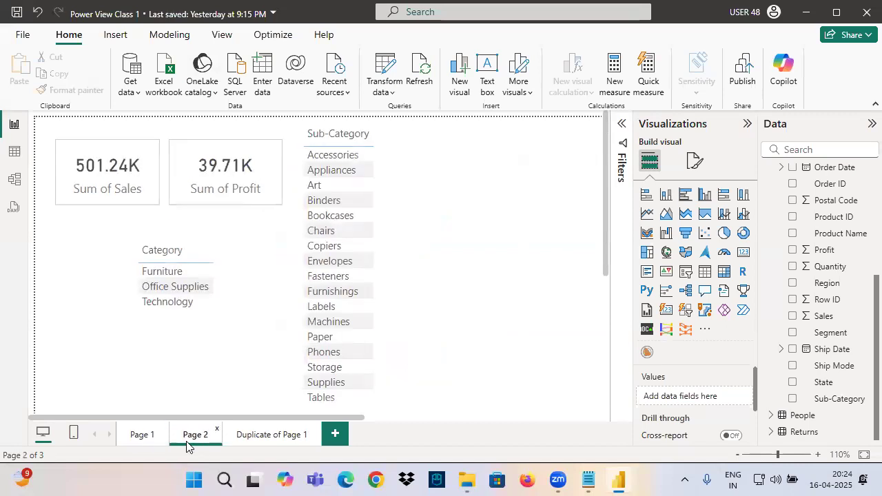
click(257, 439)
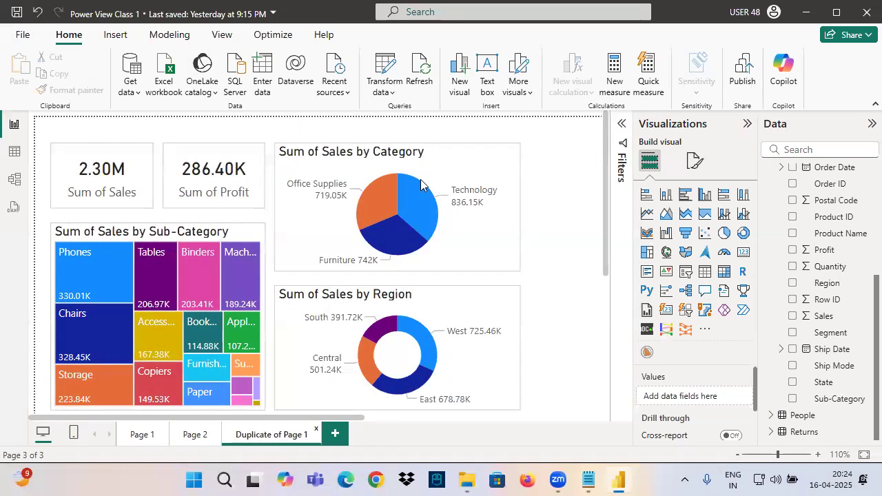
- Save the Power View notes in Notepad and add a dashed separator line below the note on default visual interactions
click(588, 480)
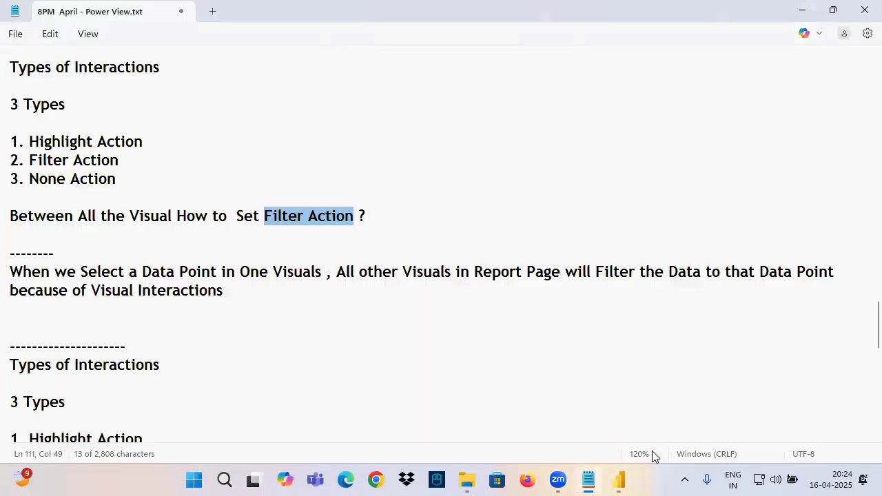
click(51, 276)
key(ctrl+s)
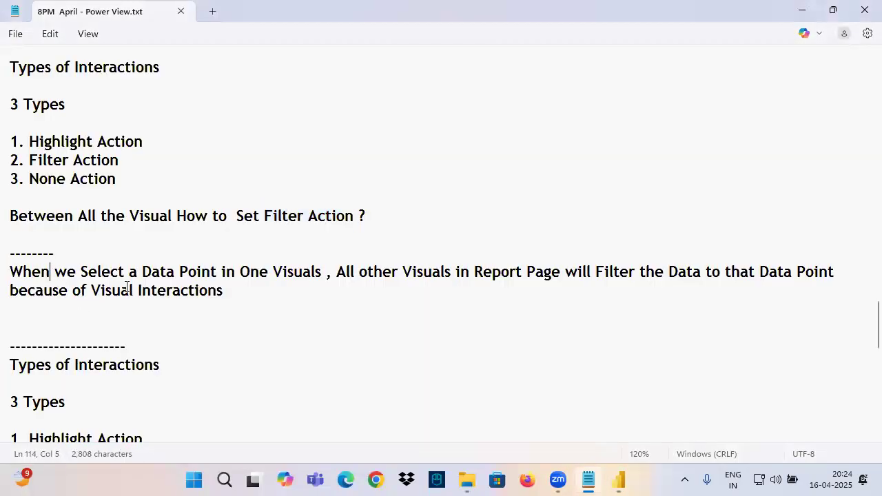
scroll(126, 280, down, 6)
click(40, 306)
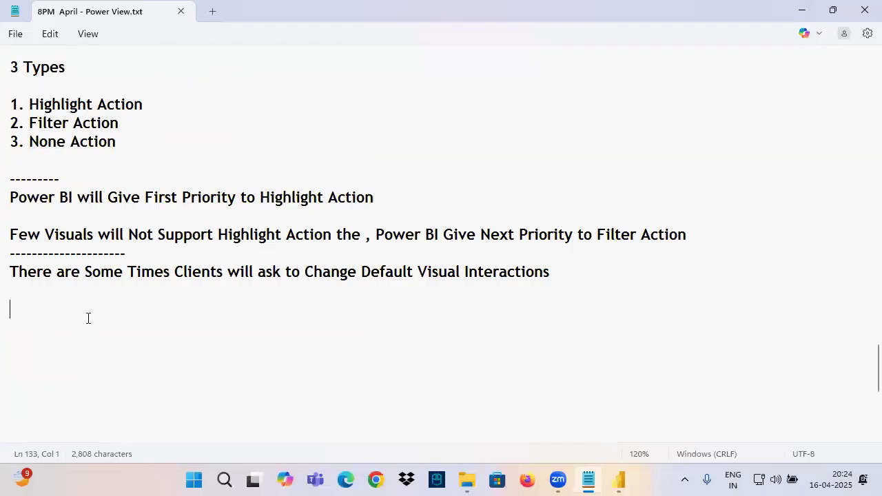
text(---------------------------------)
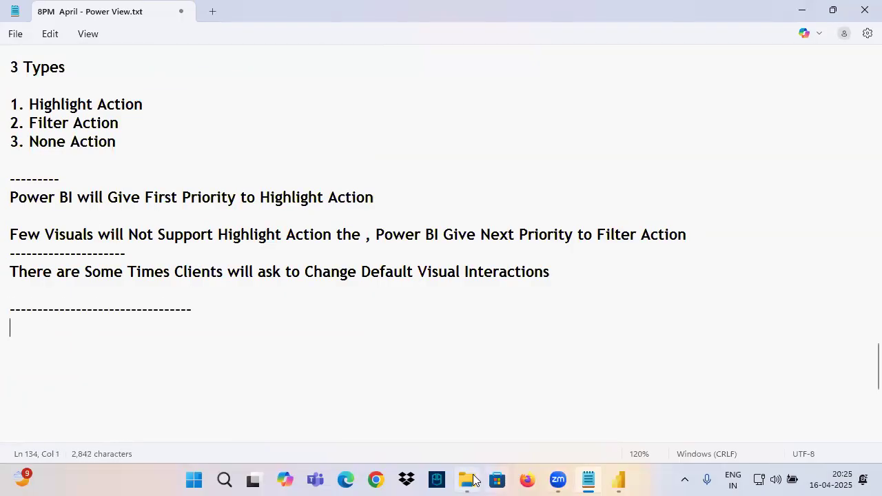
- Open the Power BI Architecture document from the 0. Power BI Introduction folder in File Explorer
click(467, 481)
click(72, 329)
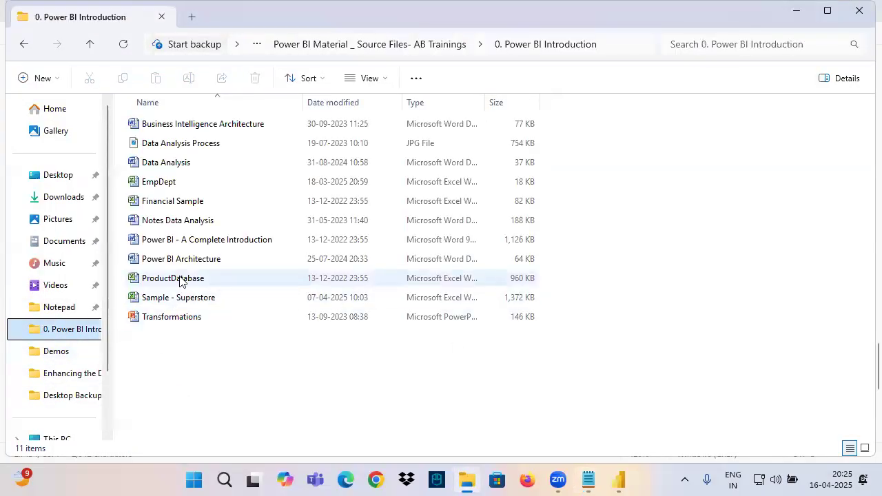
double_click(181, 259)
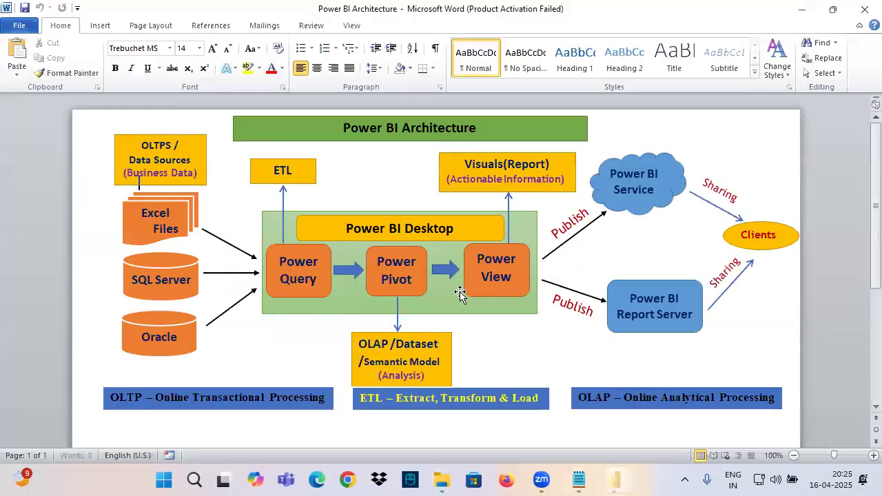
- Circle the Power View box in the diagram, draw an arrow down from it, handwrite Visual nearby, and clear the markings
click(508, 263)
mouse_move(475, 256)
mouse_down()
mouse_move(539, 246)
mouse_move(502, 321)
mouse_move(510, 322)
mouse_move(472, 360)
mouse_move(502, 370)
mouse_up()
drag(547, 330, 611, 330)
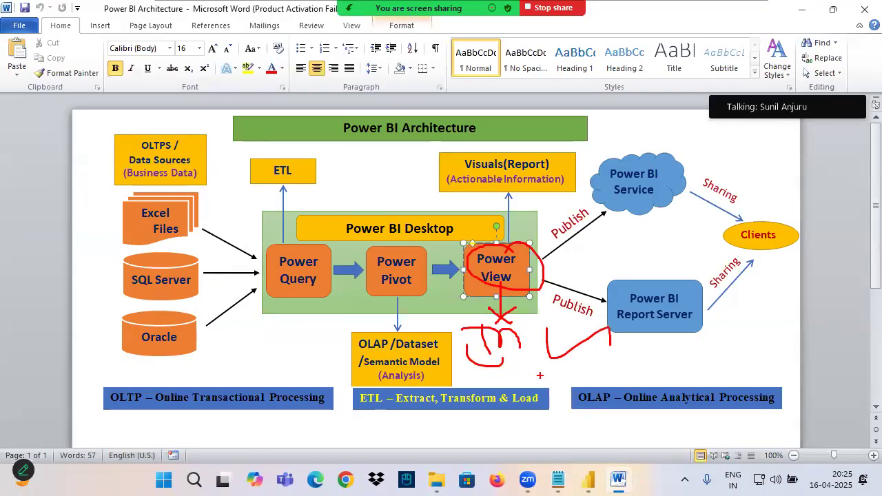
mouse_move(545, 367)
mouse_down()
mouse_move(563, 368)
mouse_move(575, 388)
mouse_move(607, 369)
mouse_move(630, 376)
mouse_up()
click(572, 359)
drag(593, 377, 637, 355)
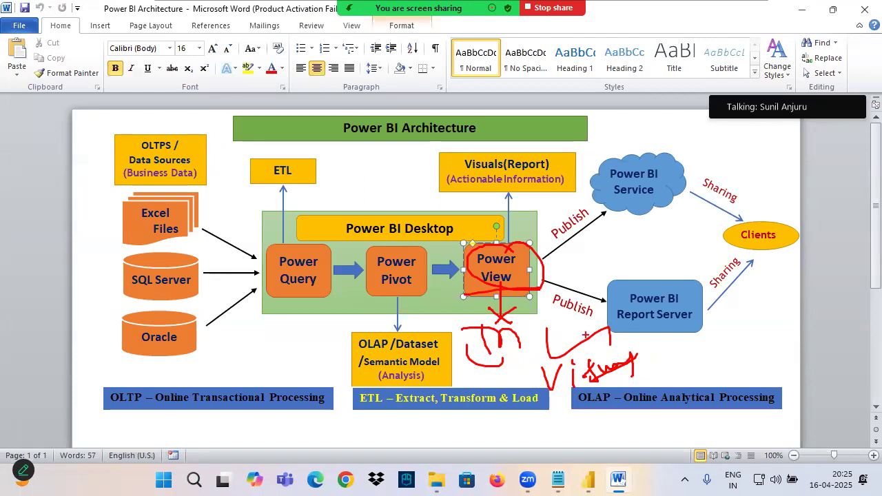
drag(524, 283, 475, 254)
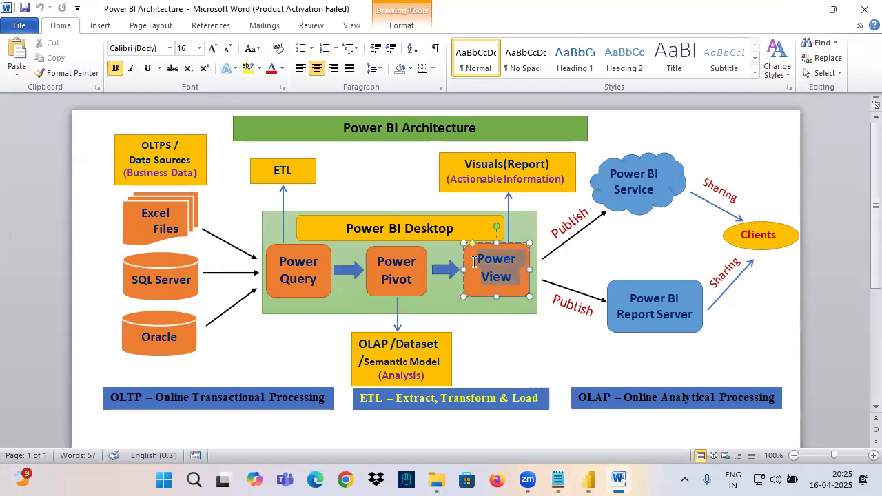
- Switch to Notepad, add the heading "Filters in Power View" below the last dashed line, and save the notes
click(558, 481)
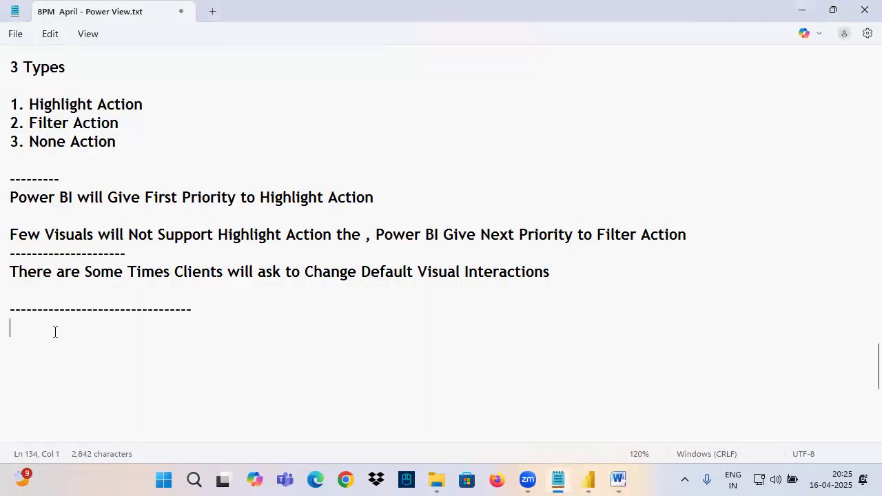
text(Filter)
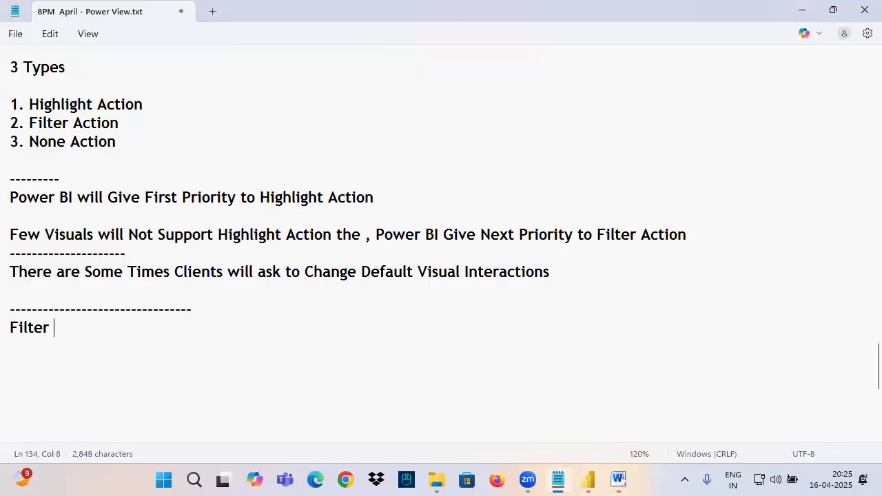
text(s in Po)
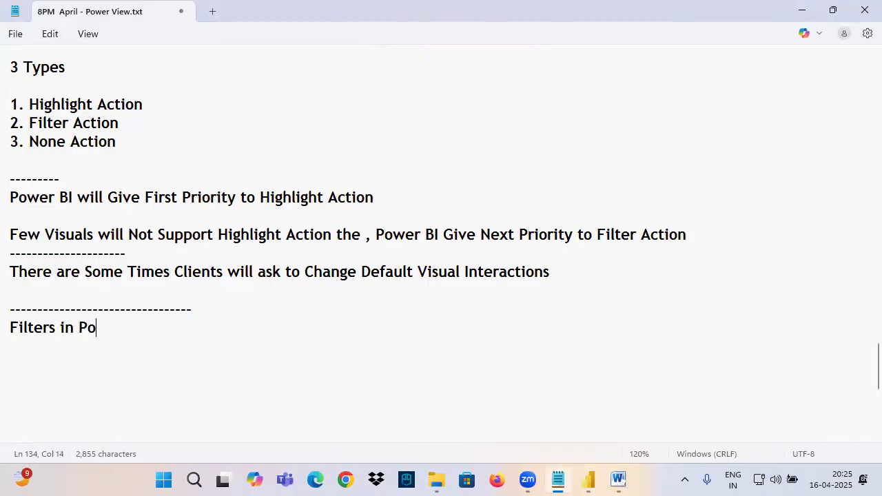
text(wer View)
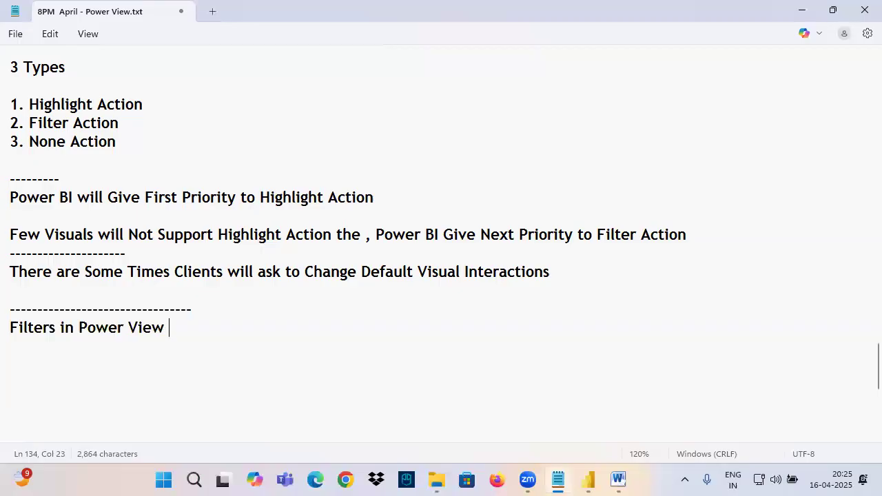
drag(22, 329, 179, 333)
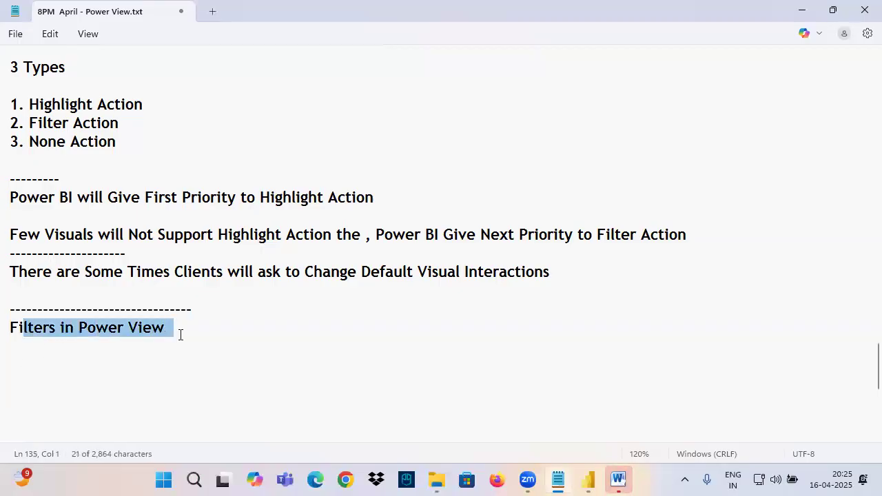
scroll(147, 305, down, 3)
click(40, 189)
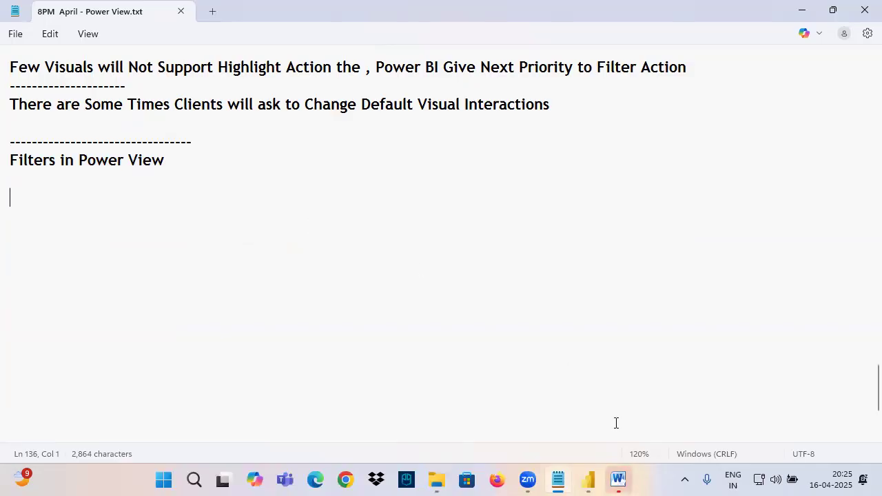
- Circle the Power View box in the Power BI Architecture document, handwrite beside it, and return to the Notepad notes
click(619, 481)
click(565, 354)
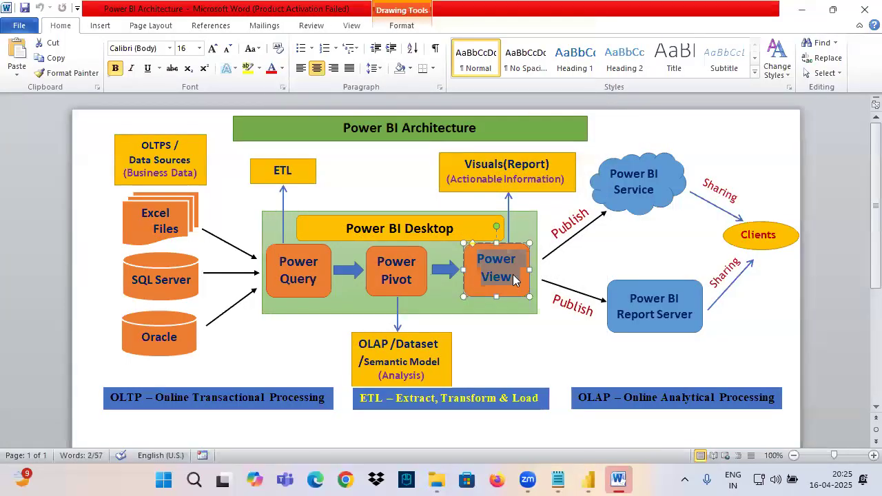
click(508, 272)
mouse_move(514, 239)
mouse_down()
mouse_move(522, 242)
mouse_move(524, 211)
mouse_move(519, 248)
mouse_move(541, 217)
mouse_move(537, 229)
mouse_up()
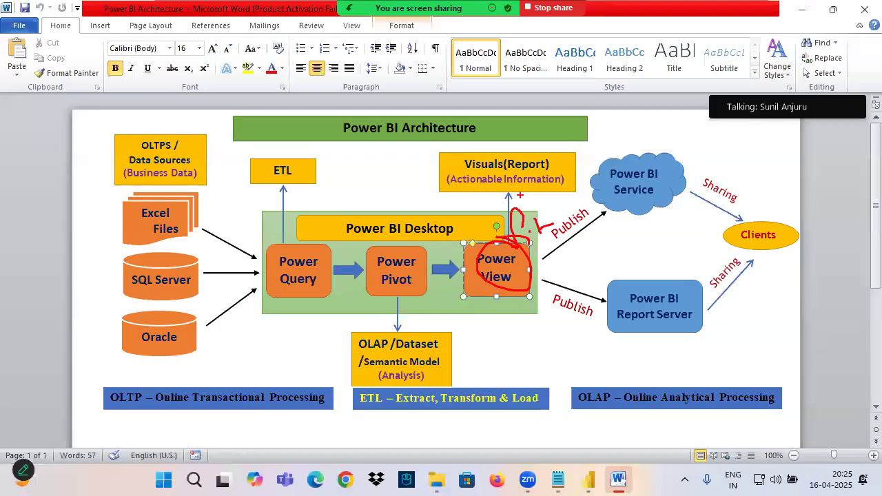
key(alt+Tab)
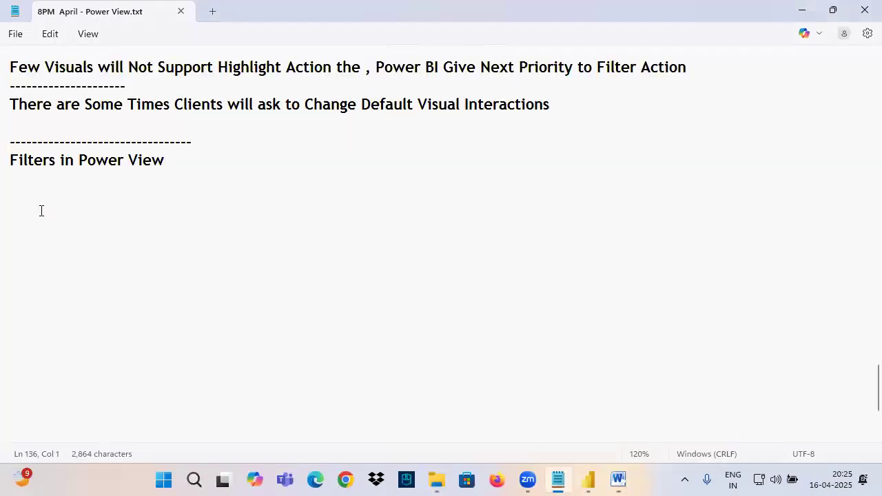
- Write the note "From Complete Data to Show Subset of Data we will use Filters" below the Filters in Power View heading
drag(9, 159, 55, 161)
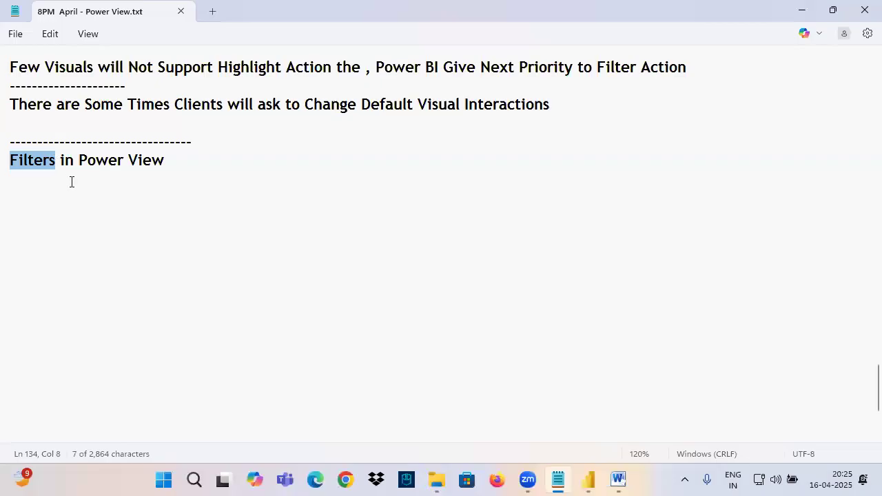
click(22, 204)
text(Filters ar)
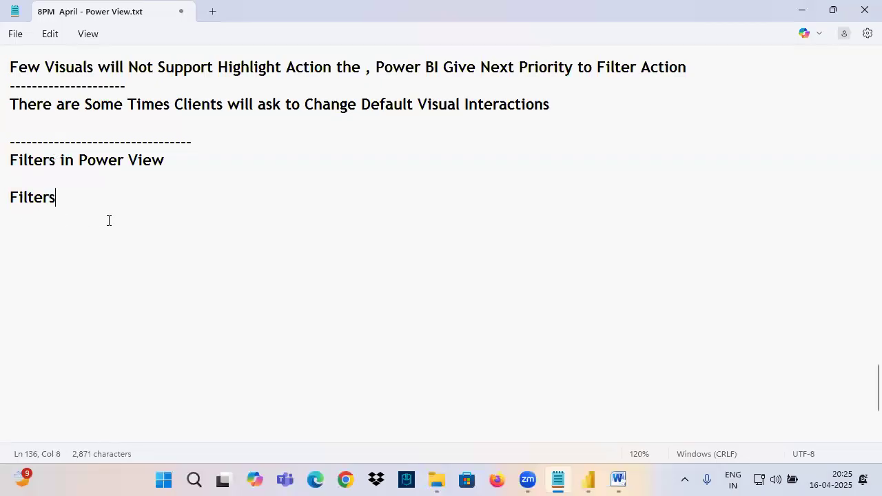
key(BackSpace)
key(BackSpace)
key(BackSpace)
key(BackSpace)
key(BackSpace)
key(BackSpace)
key(BackSpace)
key(BackSpace)
key(BackSpace)
key(BackSpace)
text(From Coimpley)
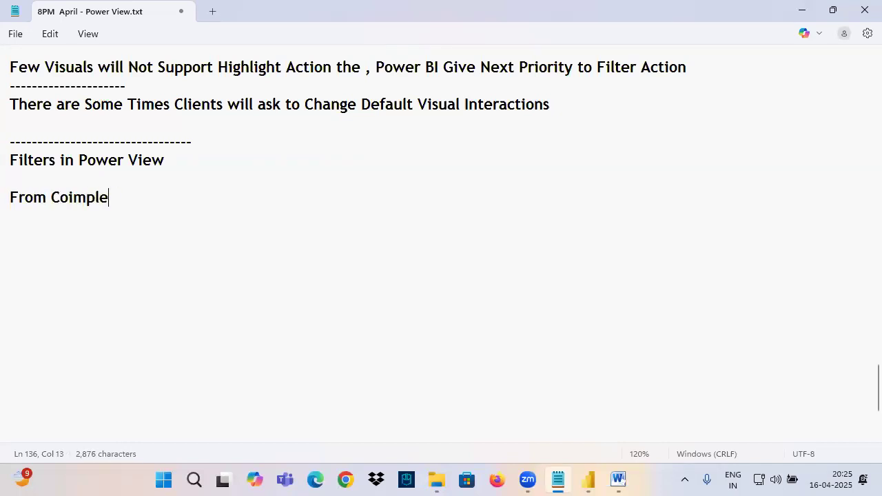
key(BackSpace)
key(BackSpace)
key(BackSpace)
key(BackSpace)
key(BackSpace)
text(mplete Data to Show Subse)
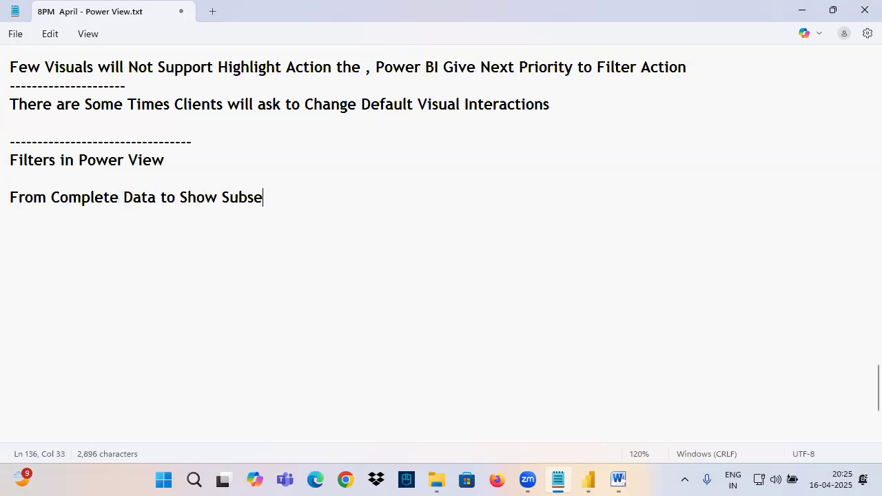
text(tr)
key(BackSpace)
text(of Data we will use Filters)
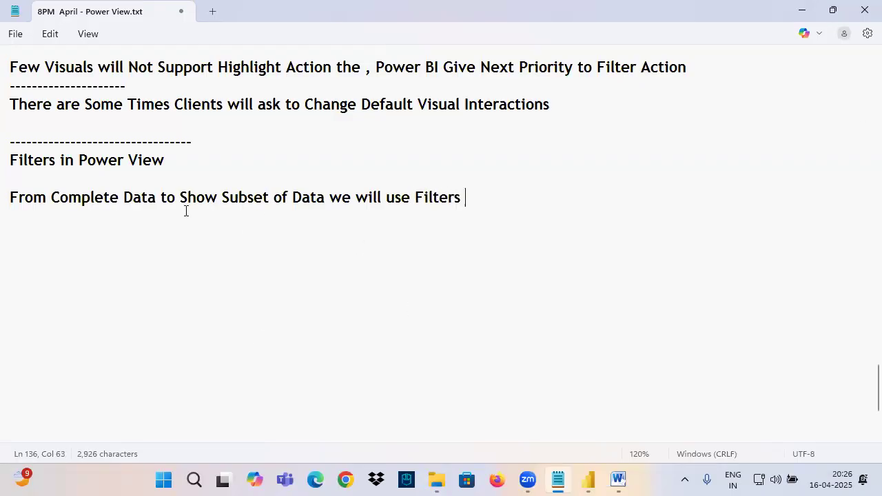
- Box Complete Data and Subset of Data, underline Filters, and sketch a 20y to 2 years filter example below the note
mouse_move(57, 191)
mouse_down()
mouse_move(236, 228)
mouse_move(244, 202)
mouse_move(329, 206)
mouse_up()
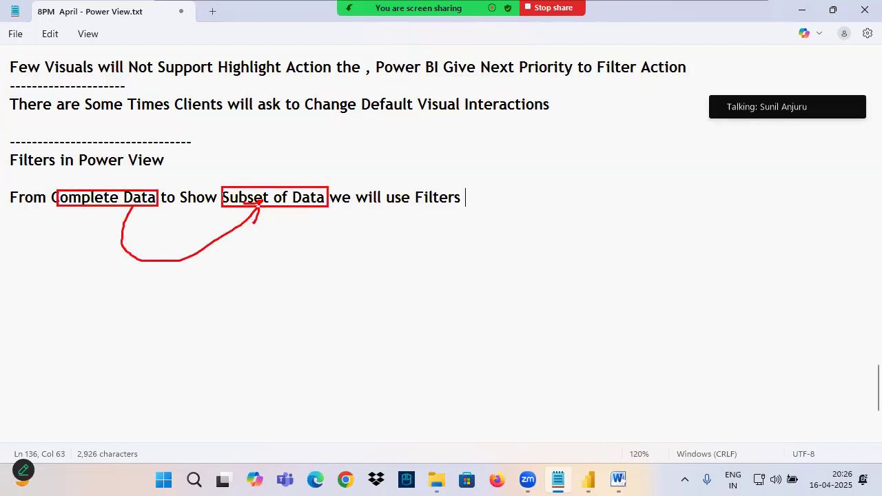
drag(447, 205, 414, 207)
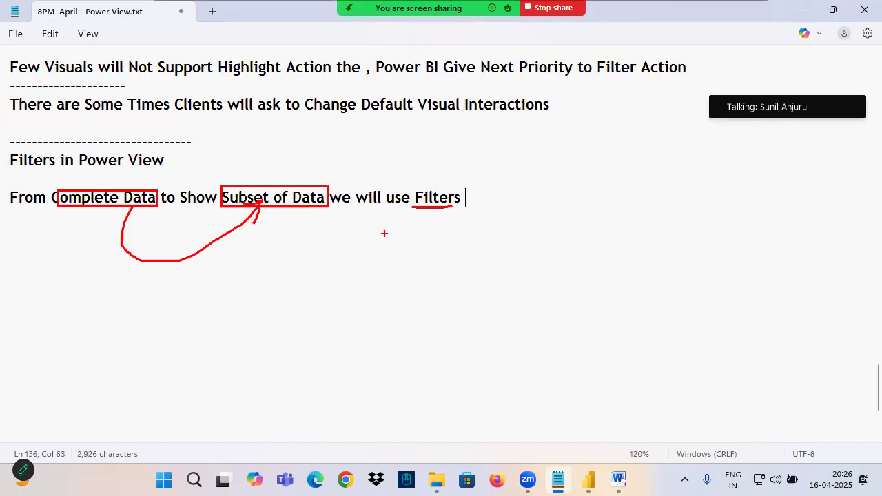
drag(99, 207, 88, 283)
mouse_move(106, 264)
mouse_down()
mouse_move(75, 295)
mouse_move(78, 324)
mouse_move(97, 341)
mouse_up()
mouse_move(90, 308)
mouse_down()
mouse_move(101, 317)
mouse_move(282, 307)
mouse_up()
mouse_move(273, 291)
mouse_down()
mouse_move(284, 307)
mouse_move(258, 323)
mouse_up()
mouse_move(310, 291)
mouse_down()
mouse_move(317, 301)
mouse_move(298, 318)
mouse_up()
drag(338, 289, 330, 352)
drag(351, 307, 392, 298)
drag(317, 318, 342, 312)
drag(51, 276, 69, 292)
drag(37, 356, 157, 337)
mouse_move(354, 251)
mouse_down()
mouse_move(373, 284)
mouse_move(383, 276)
mouse_up()
drag(384, 265, 379, 292)
drag(353, 329, 430, 314)
drag(118, 308, 296, 314)
mouse_move(189, 316)
mouse_down()
mouse_move(173, 352)
mouse_move(178, 338)
mouse_move(194, 348)
mouse_up()
drag(208, 328, 208, 344)
- Sketch a 4R to 1 R filter example beneath the years example, and clear all the markings
mouse_move(74, 378)
mouse_down()
mouse_move(58, 390)
mouse_move(91, 394)
mouse_up()
mouse_move(71, 387)
mouse_down()
mouse_move(69, 420)
mouse_move(82, 398)
mouse_move(114, 422)
mouse_up()
drag(164, 402, 343, 405)
drag(322, 392, 350, 416)
mouse_move(388, 370)
mouse_down()
mouse_move(389, 388)
mouse_move(404, 372)
mouse_move(422, 395)
mouse_up()
mouse_move(117, 404)
mouse_down()
mouse_move(321, 398)
mouse_move(316, 420)
mouse_up()
drag(359, 414, 419, 407)
drag(190, 353, 197, 402)
drag(210, 376, 196, 407)
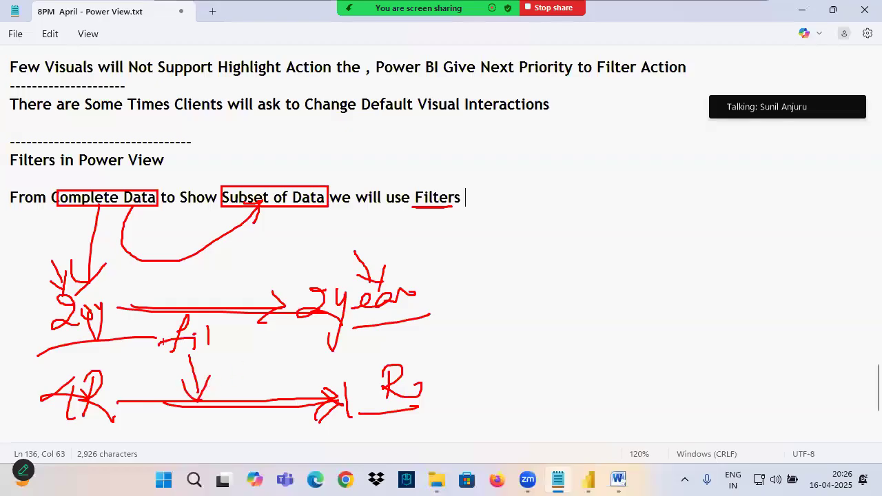
drag(99, 209, 191, 208)
mouse_move(10, 160)
mouse_down()
mouse_move(217, 159)
mouse_move(6, 155)
mouse_up()
- Add the question "When to use Filters in Power View ?" below the note, followed by an empty line
click(51, 244)
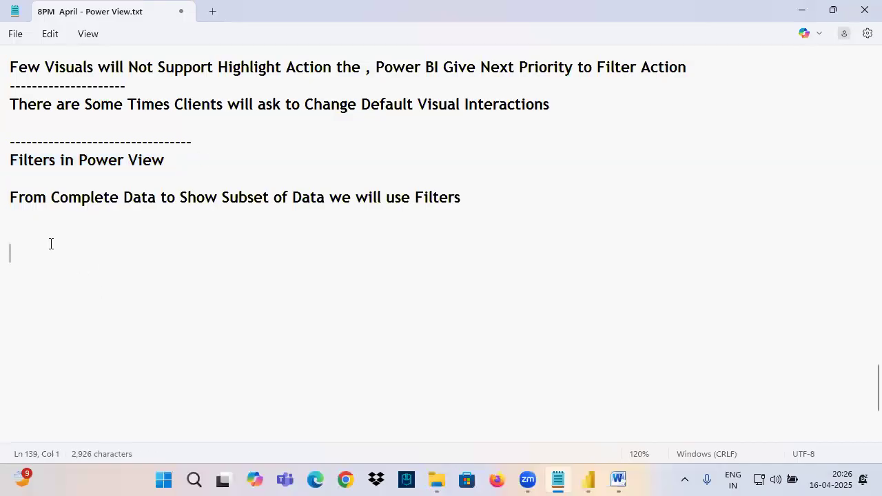
text(When ro)
key(BackSpace)
key(BackSpace)
text(to use)
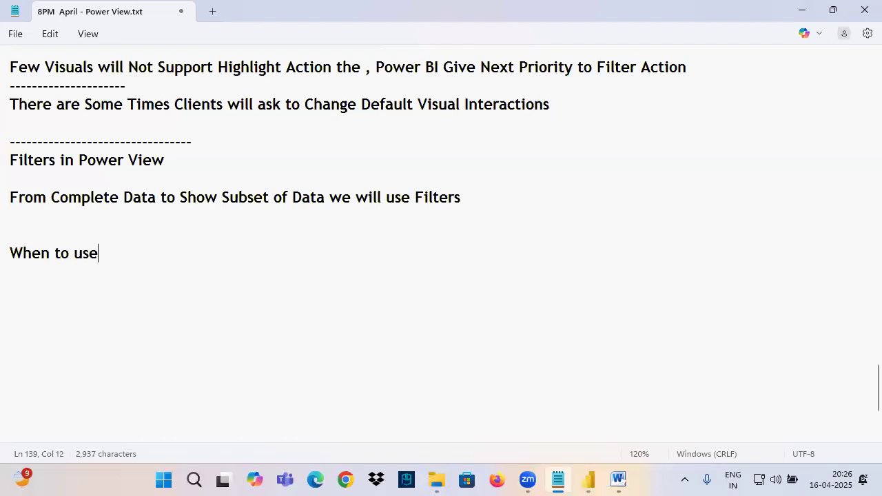
text( Filters in Power View ?)
key(Return)
key(Return)
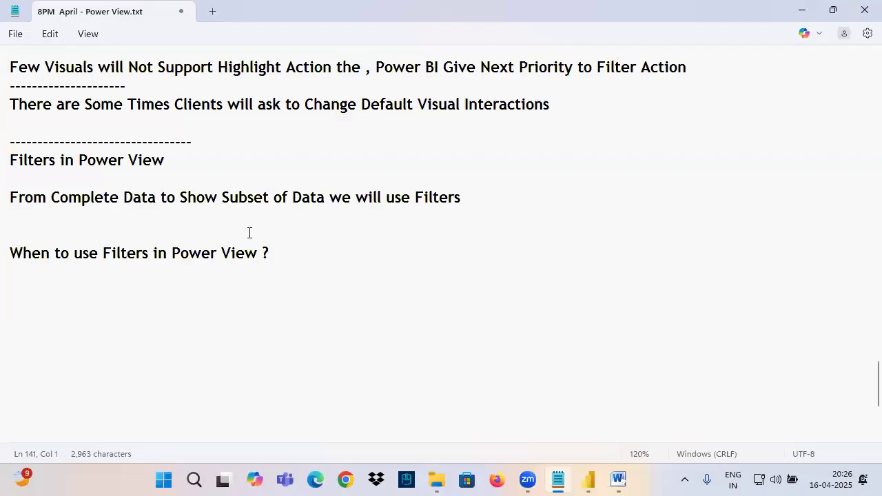
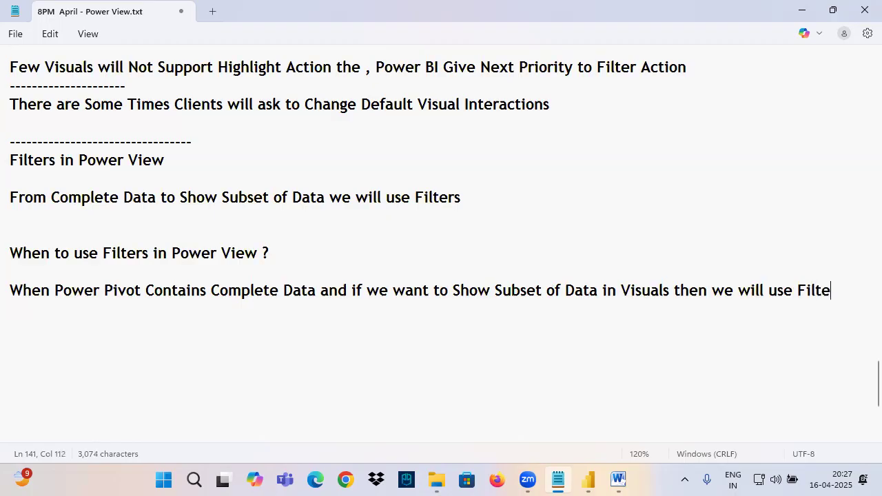
- Complete the answer sentence so it ends with "then we will use Filters in Power View"
text(r si)
key(BackSpace)
key(BackSpace)
key(BackSpace)
text(s in Power View)
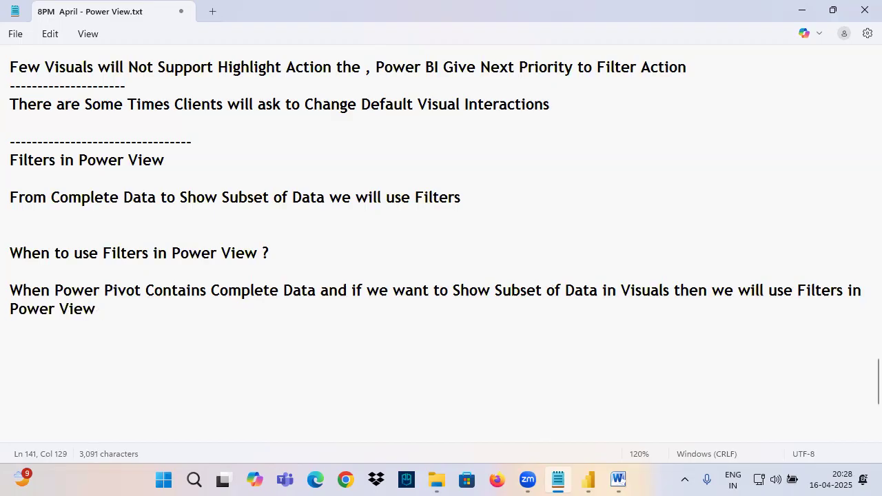
- Review the answer's phrases on complete data, subset of data in visuals, and filters in Power View
drag(158, 290, 324, 290)
click(280, 290)
drag(414, 291, 670, 290)
click(623, 290)
drag(773, 291, 860, 290)
drag(40, 309, 165, 315)
- Switch to Power BI, expand the Filters pane, and mark the Report view icon and the Filters heading in red
click(588, 480)
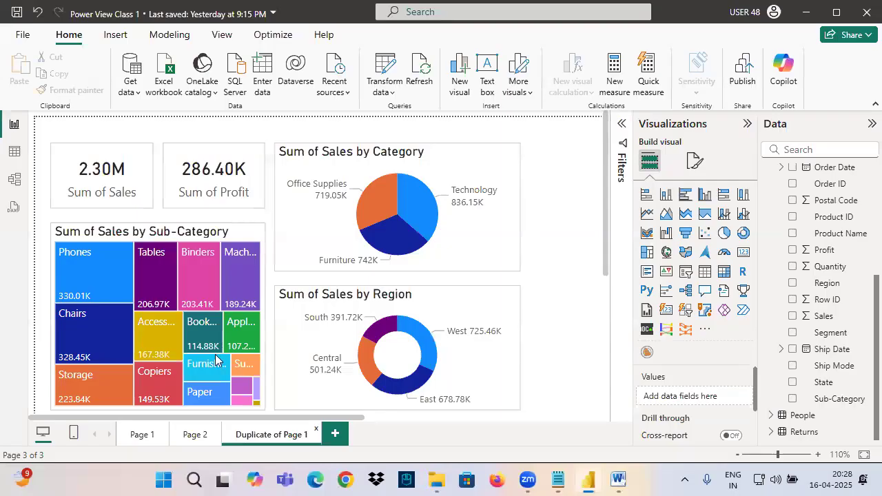
click(625, 131)
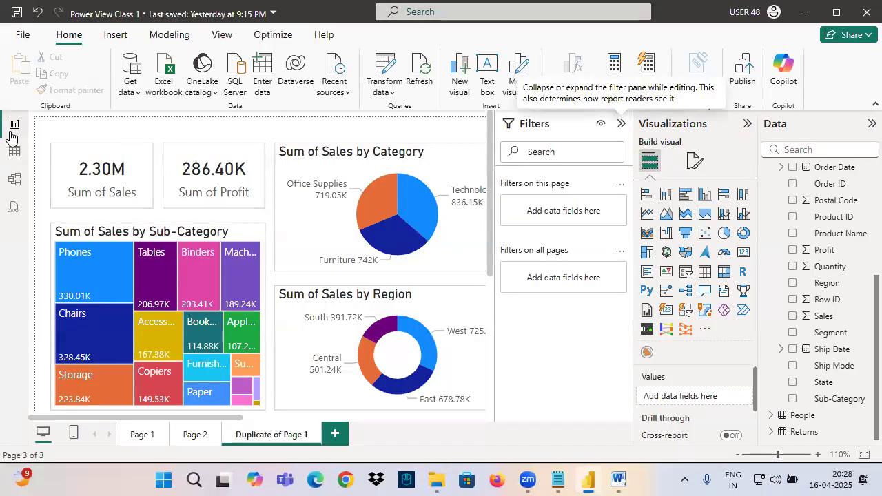
mouse_move(26, 114)
mouse_down()
mouse_move(3, 132)
mouse_move(22, 112)
mouse_up()
mouse_move(49, 70)
mouse_down()
mouse_move(27, 107)
mouse_move(41, 119)
mouse_move(43, 137)
mouse_move(84, 138)
mouse_up()
mouse_move(492, 137)
mouse_down()
mouse_move(552, 138)
mouse_move(566, 98)
mouse_move(488, 137)
mouse_up()
drag(532, 55, 531, 113)
mouse_move(556, 80)
mouse_down()
mouse_move(535, 110)
mouse_move(499, 124)
mouse_move(590, 127)
mouse_up()
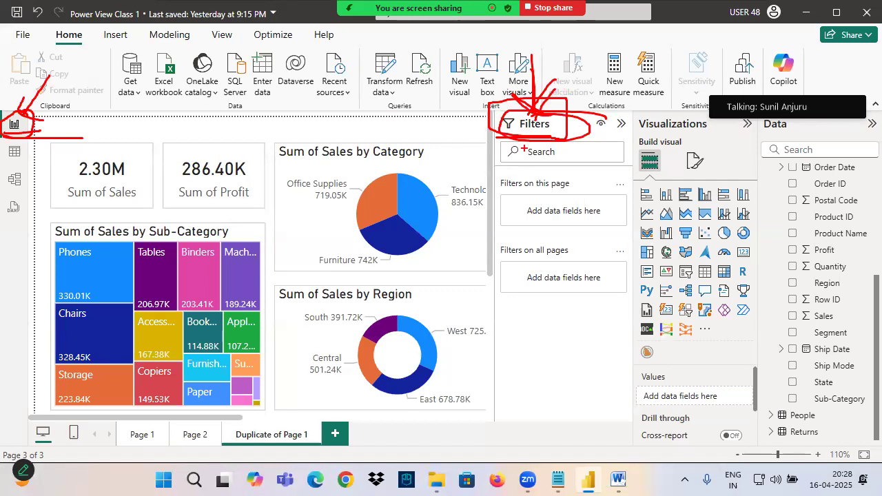
- Add a new report page, and examine the Region filter values and the Sales column in the Orders table
click(335, 434)
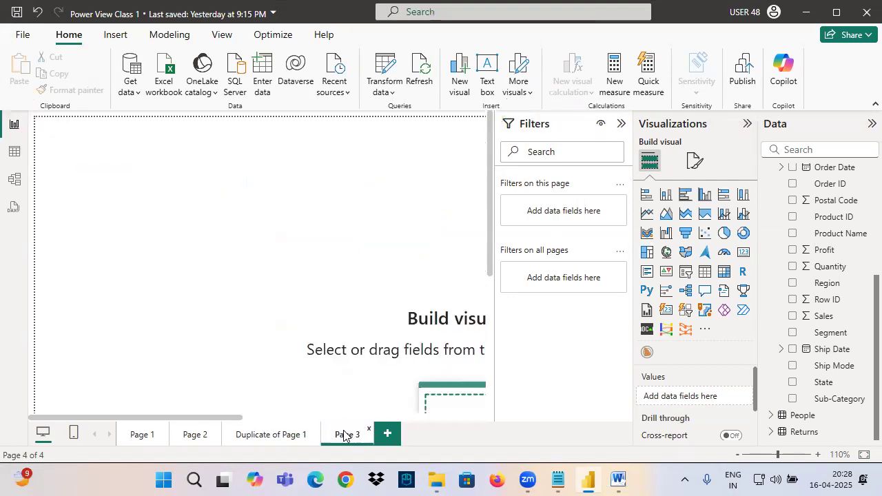
click(15, 152)
click(761, 238)
drag(302, 440, 470, 441)
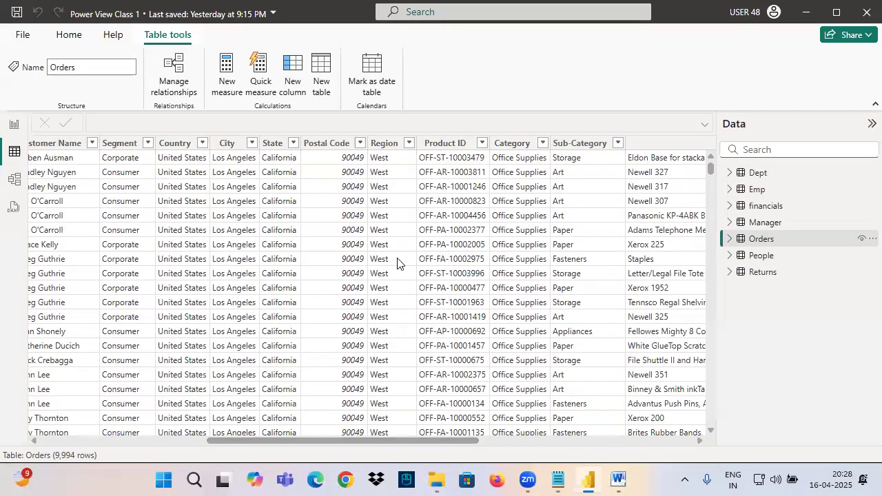
click(394, 143)
mouse_move(133, 380)
mouse_down()
mouse_move(159, 441)
mouse_move(152, 454)
mouse_move(170, 469)
mouse_up()
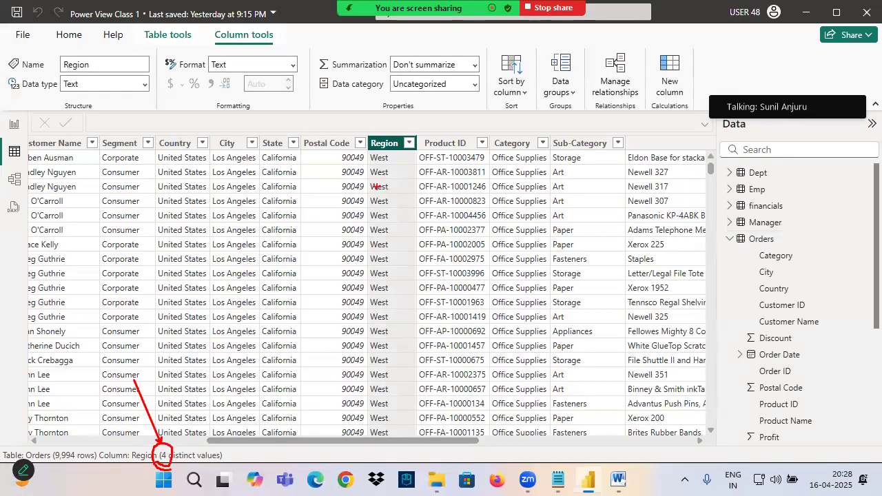
click(409, 143)
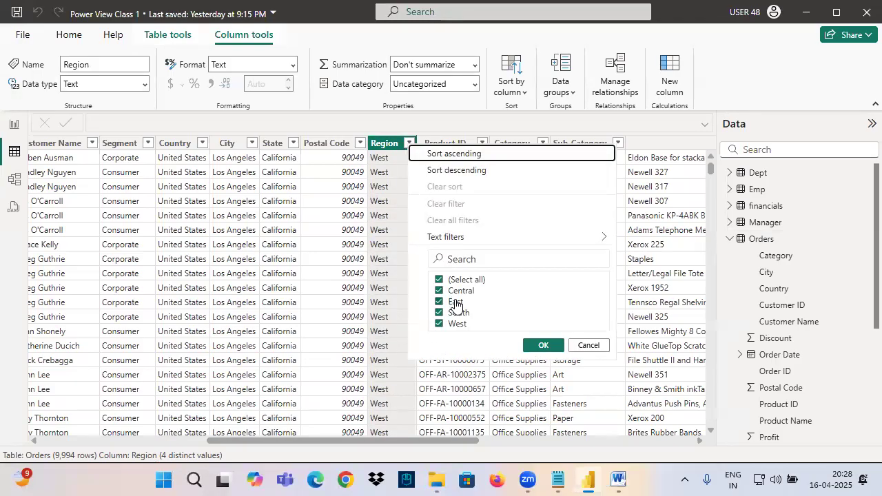
click(588, 346)
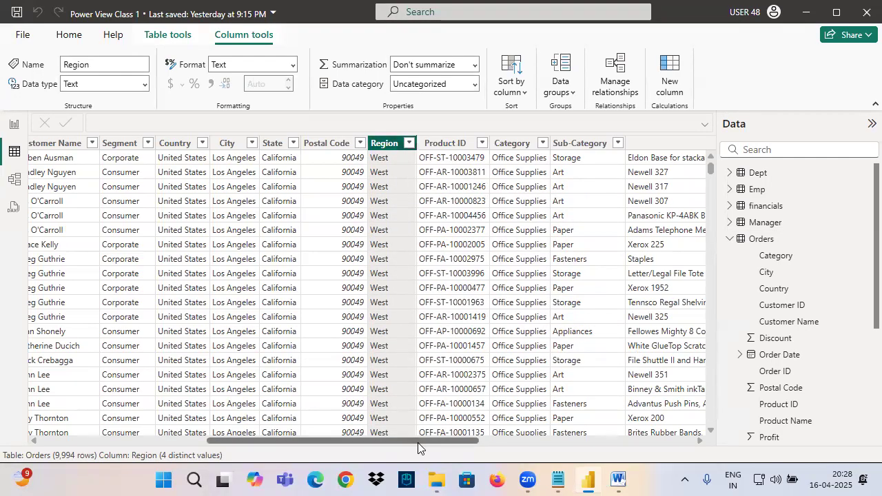
drag(418, 442, 557, 443)
click(666, 143)
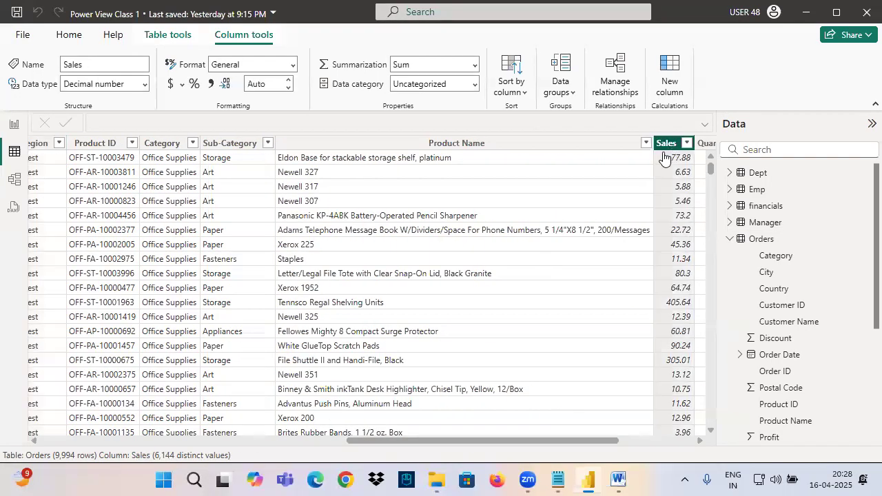
- Add a card showing Sum of Sales to Page 3, shrink it, and move it slightly down and right
click(13, 126)
click(743, 253)
drag(823, 316, 173, 224)
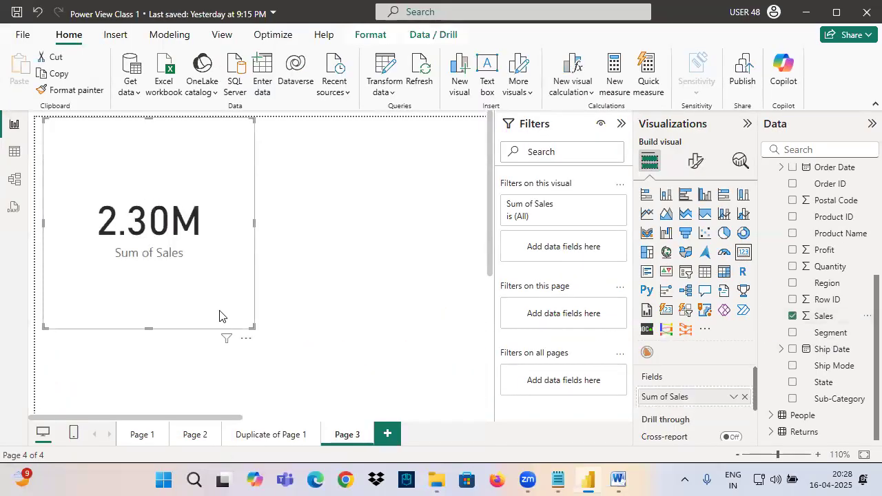
drag(252, 328, 214, 225)
drag(146, 221, 162, 261)
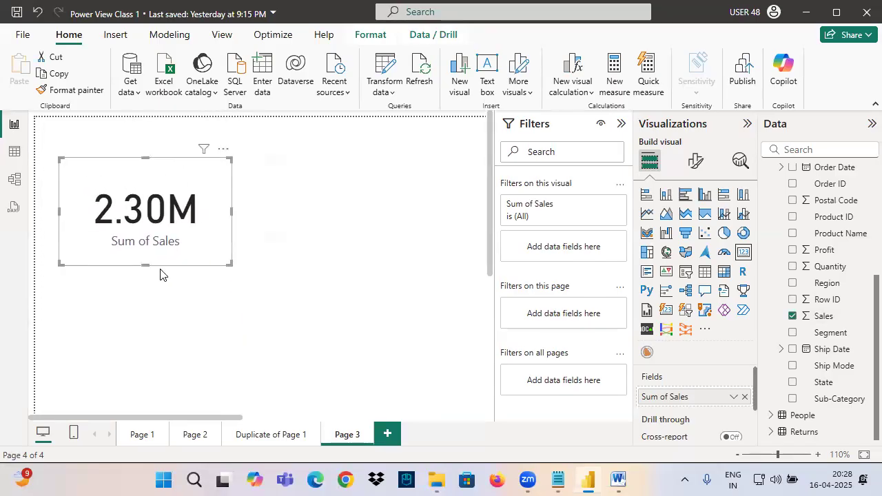
- Draw an arrow upward from the Sum of Sales card, and handwrite Central Manager above it with underlines
key(ctrl+2)
drag(170, 136, 169, 180)
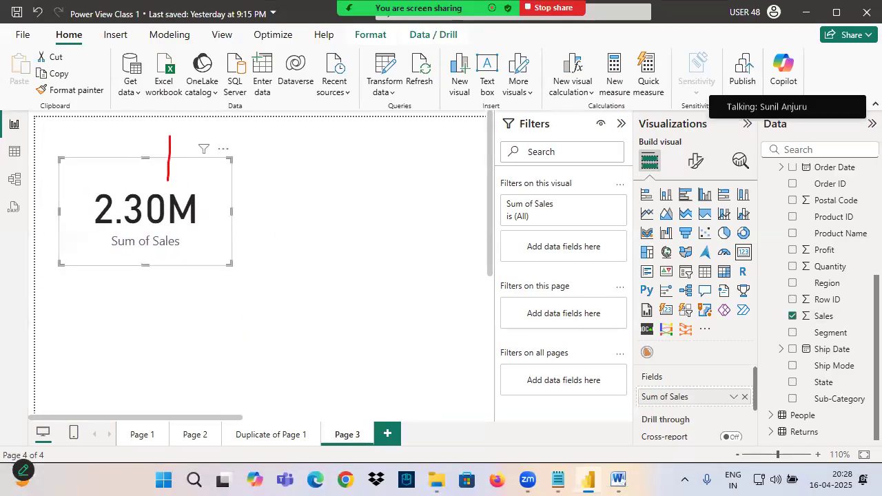
drag(171, 127, 190, 143)
mouse_move(210, 58)
mouse_down()
mouse_move(179, 84)
mouse_move(271, 80)
mouse_up()
mouse_move(261, 82)
mouse_down()
mouse_move(284, 76)
mouse_move(291, 85)
mouse_up()
drag(302, 51, 301, 88)
drag(328, 59, 327, 93)
mouse_move(329, 59)
mouse_down()
mouse_move(348, 55)
mouse_move(351, 85)
mouse_up()
mouse_move(354, 76)
mouse_down()
mouse_move(402, 80)
mouse_move(450, 67)
mouse_up()
drag(353, 94, 460, 79)
drag(222, 100, 356, 85)
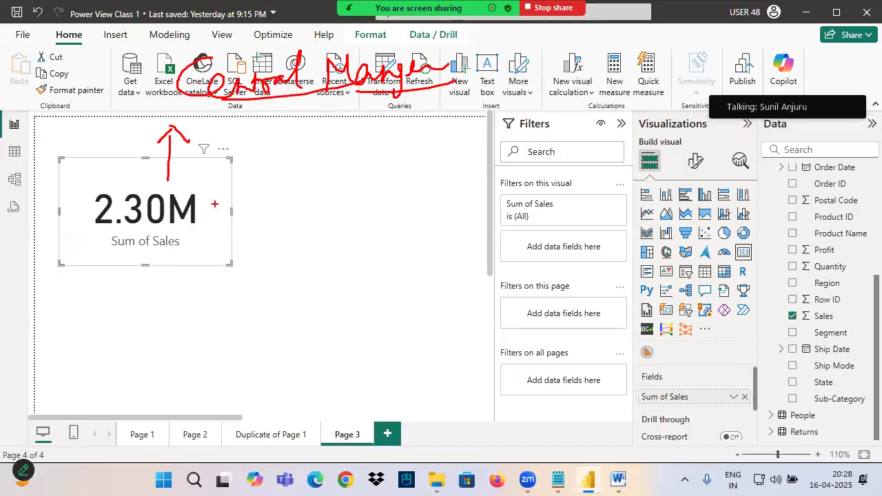
- Cross out the card's value, draw an arrow to a circled handwritten Central, mark the Filters heading in red, and clear the annotations
drag(189, 179, 102, 240)
drag(102, 177, 172, 249)
mouse_move(211, 196)
mouse_down()
mouse_move(273, 142)
mouse_move(294, 158)
mouse_move(374, 138)
mouse_move(297, 188)
mouse_move(317, 104)
mouse_up()
drag(482, 136, 552, 128)
drag(511, 70, 522, 121)
drag(542, 92, 524, 122)
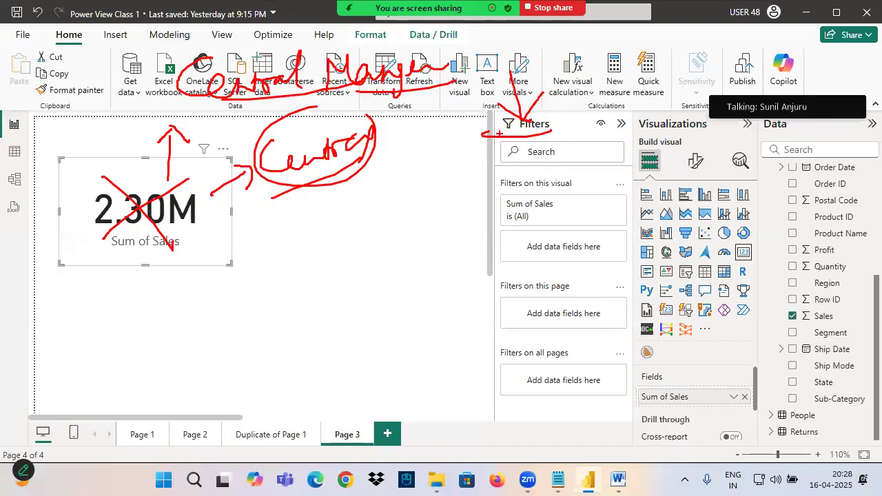
drag(507, 132, 567, 135)
key(Escape)
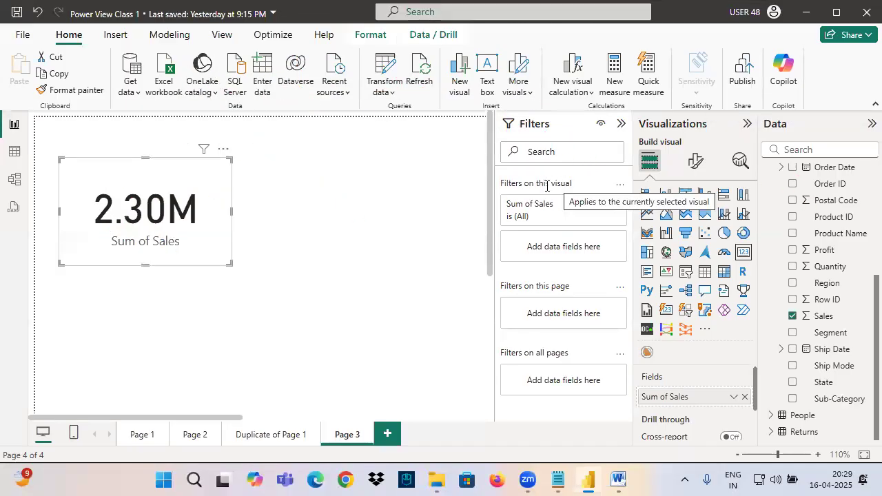
- Filter the Sum of Sales card to the Central region at visual level, and check the filters affecting the card
drag(819, 287, 554, 263)
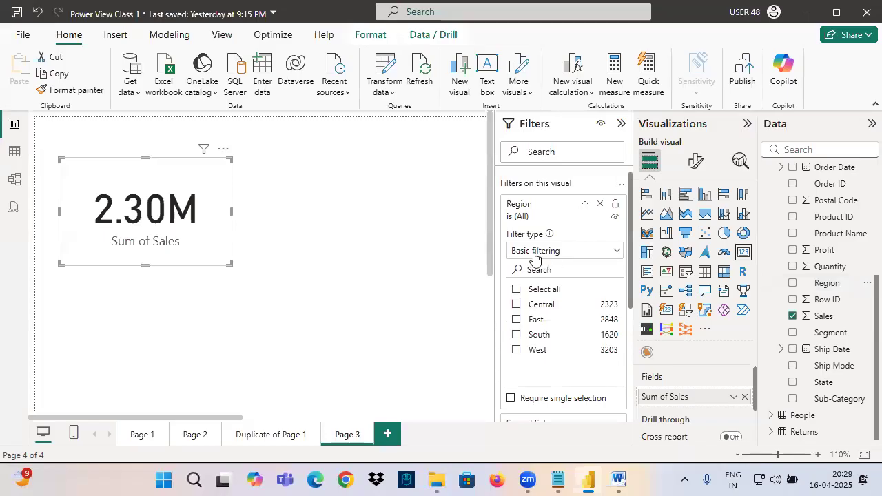
click(517, 304)
click(584, 204)
mouse_move(205, 155)
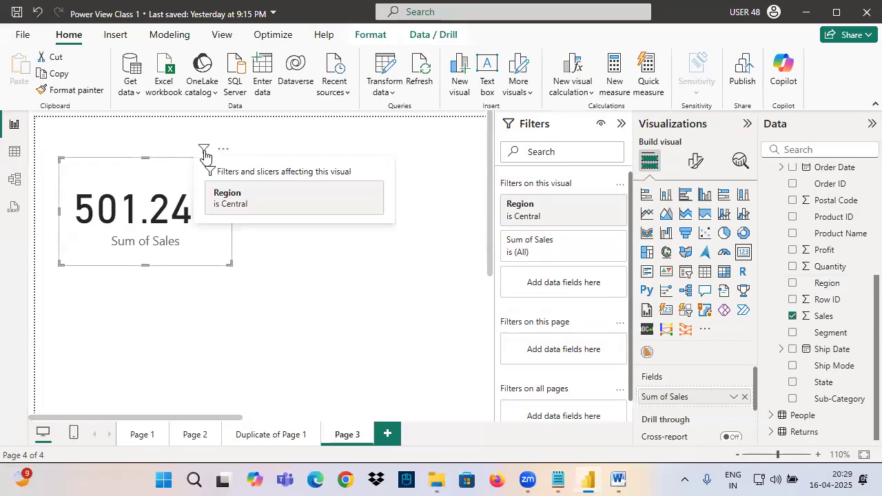
- Handwrite 4R over the Orders fields and 1R over the card, circle both, and connect them with arrows through the Filters heading
key(ctrl+2)
drag(820, 199, 810, 245)
mouse_move(821, 207)
mouse_down()
mouse_move(834, 205)
mouse_move(844, 233)
mouse_up()
mouse_move(841, 192)
mouse_down()
mouse_move(762, 211)
mouse_move(710, 172)
mouse_up()
drag(125, 143, 129, 182)
drag(148, 141, 180, 176)
mouse_move(172, 134)
mouse_down()
mouse_move(169, 233)
mouse_move(174, 123)
mouse_up()
mouse_move(807, 224)
mouse_down()
mouse_move(565, 179)
mouse_move(549, 133)
mouse_up()
drag(549, 132, 544, 165)
drag(550, 133, 581, 157)
drag(508, 135, 597, 137)
mouse_move(548, 135)
mouse_down()
mouse_move(402, 178)
mouse_move(151, 183)
mouse_up()
mouse_move(190, 151)
mouse_down()
mouse_move(137, 191)
mouse_move(207, 228)
mouse_up()
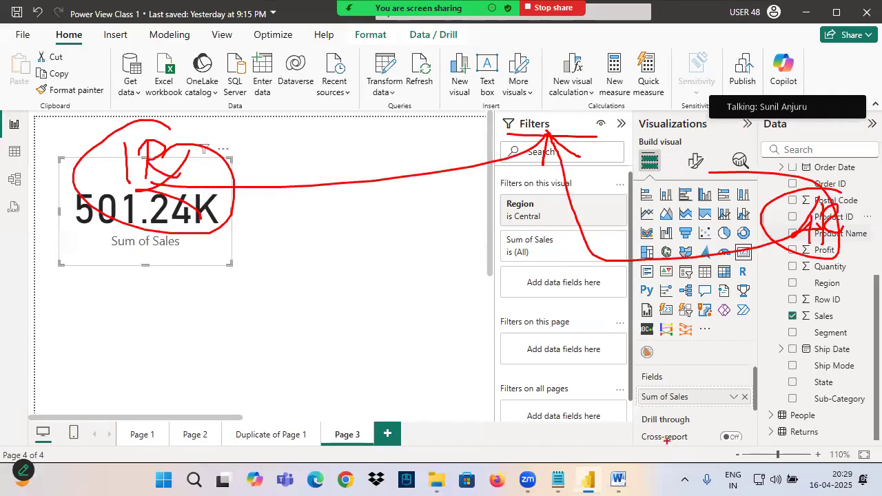
- Switch to Notepad, highlight the When to use Filters answer, and add "Types of Filters in Power View" and "4 Types" below it
key(alt+Tab)
drag(71, 253, 140, 326)
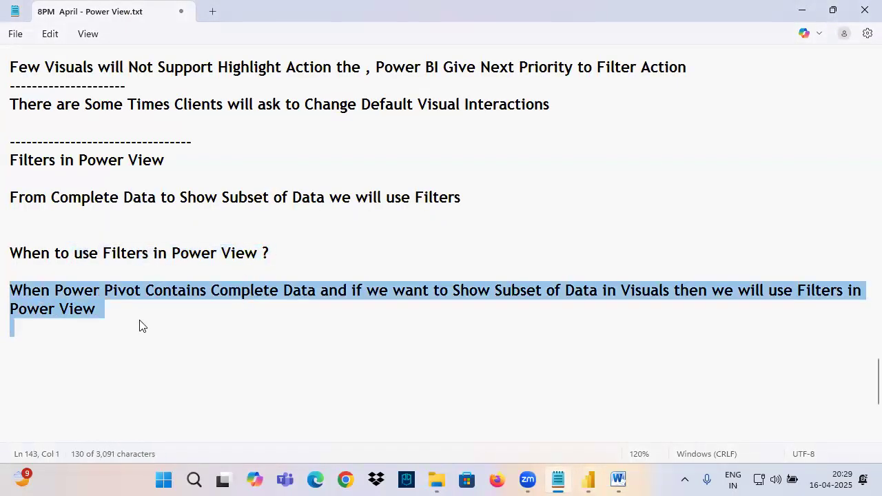
click(147, 316)
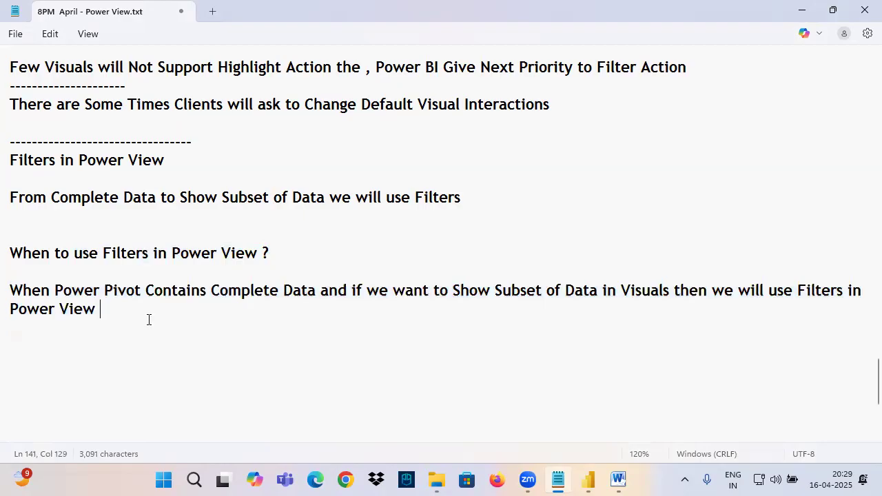
scroll(148, 319, down, 2)
click(54, 237)
text(Types of Filters)
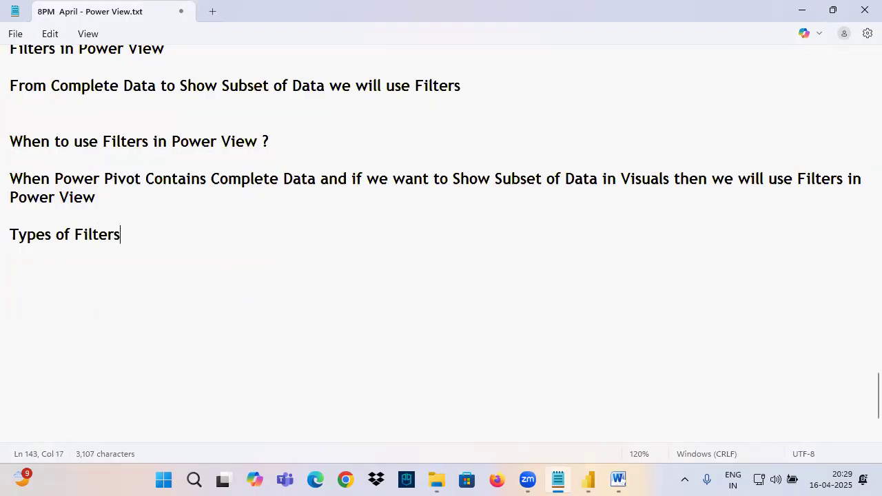
text( in Pow)
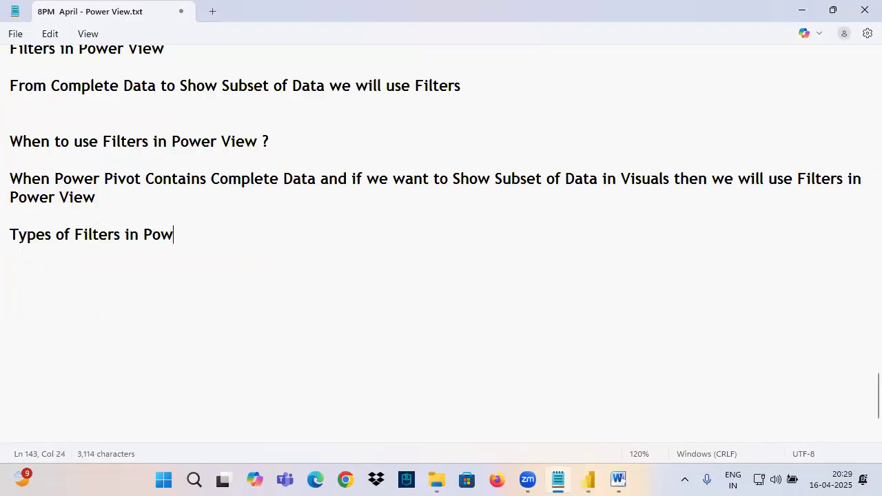
text(er View)
key(Return)
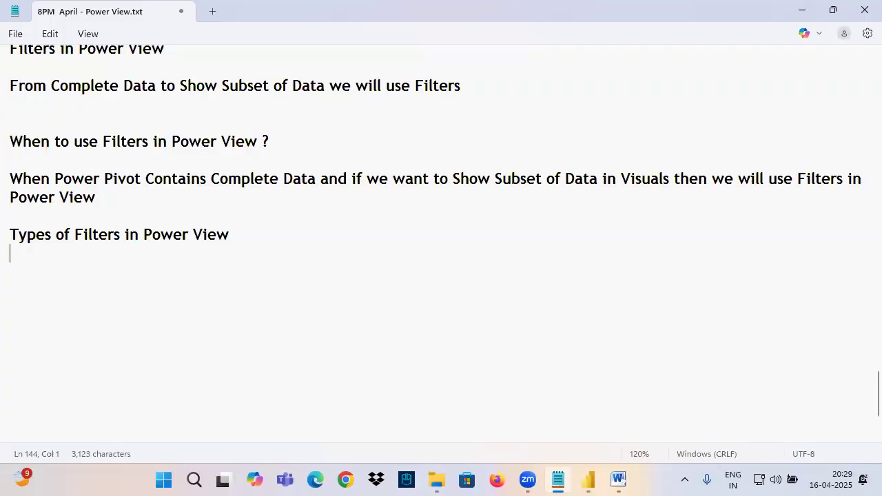
key(BackSpace)
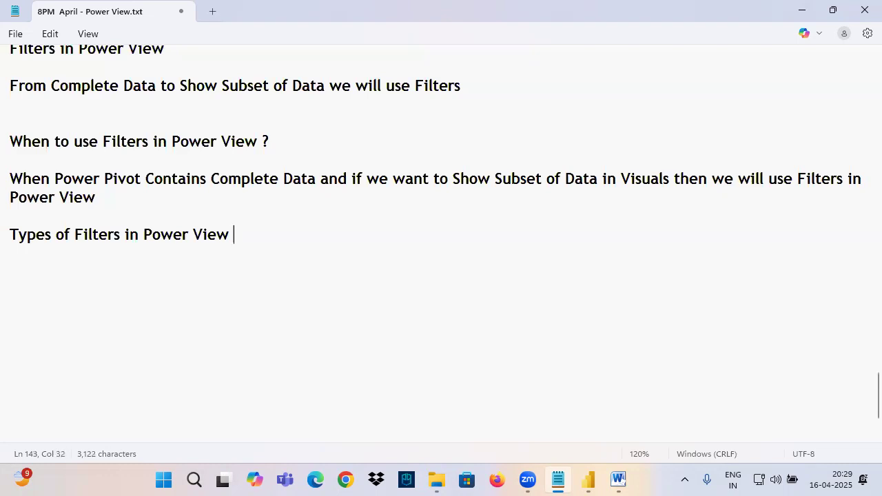
key(Return)
text(4 Types)
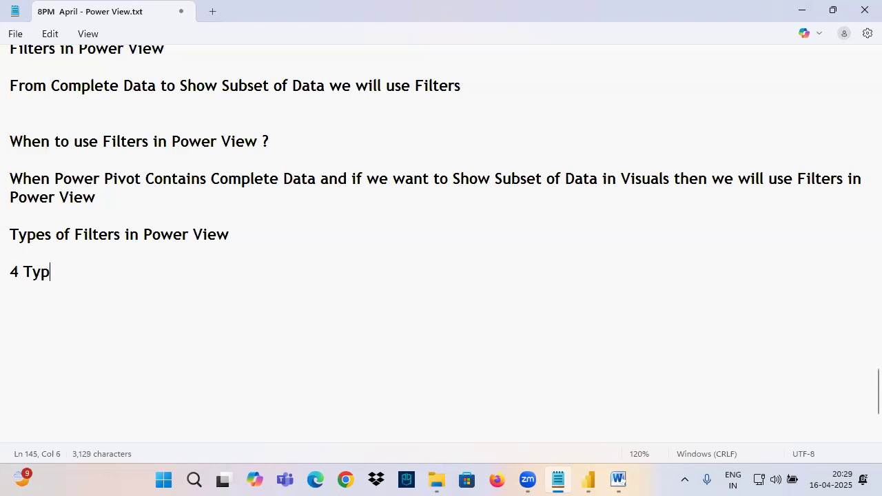
- Start a numbered list below the 4 Types line, leaving item 1 without text
key(Return)
key(Return)
text(1. ZFilters)
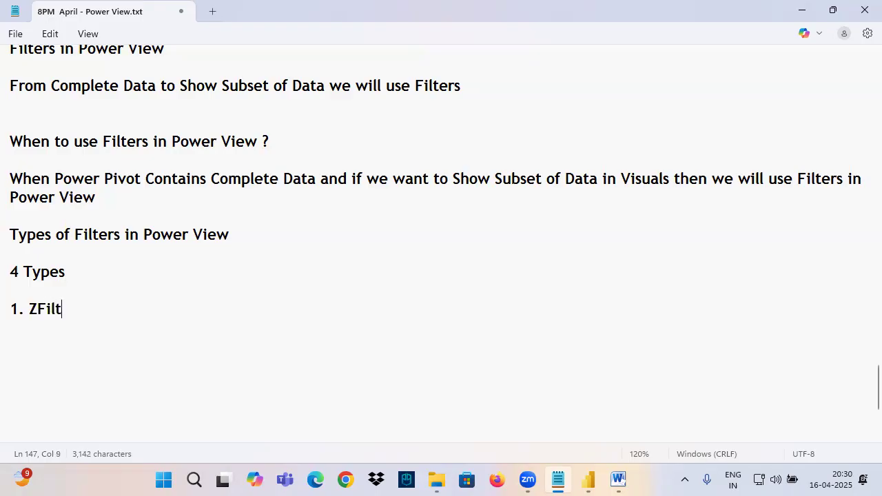
key(BackSpace)
key(BackSpace)
key(BackSpace)
key(BackSpace)
key(BackSpace)
key(BackSpace)
key(BackSpace)
key(BackSpace)
- Switch to Power BI and add an empty card visual below and to the right of the Sum of Sales card
click(588, 480)
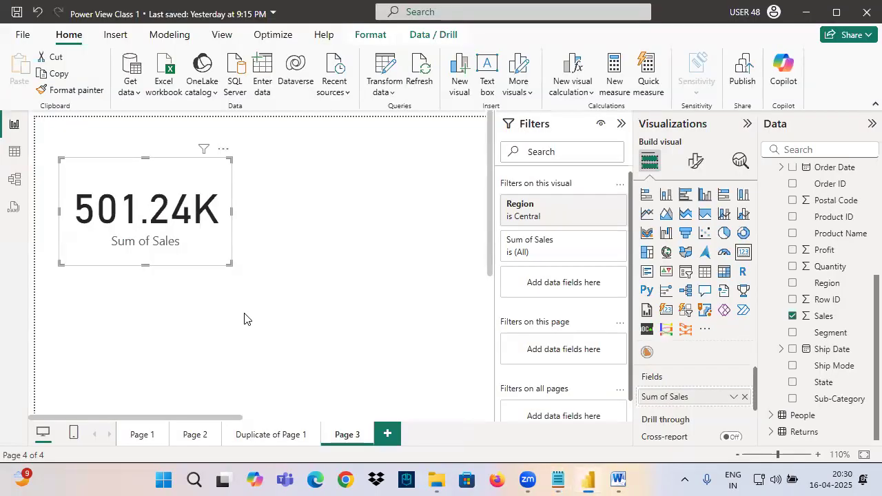
click(255, 315)
click(744, 254)
drag(197, 323, 345, 276)
- Underline the Filters heading, circle the visual, page and all-pages filter sections, and box the Drill through section with an arrow in red
drag(512, 137, 571, 135)
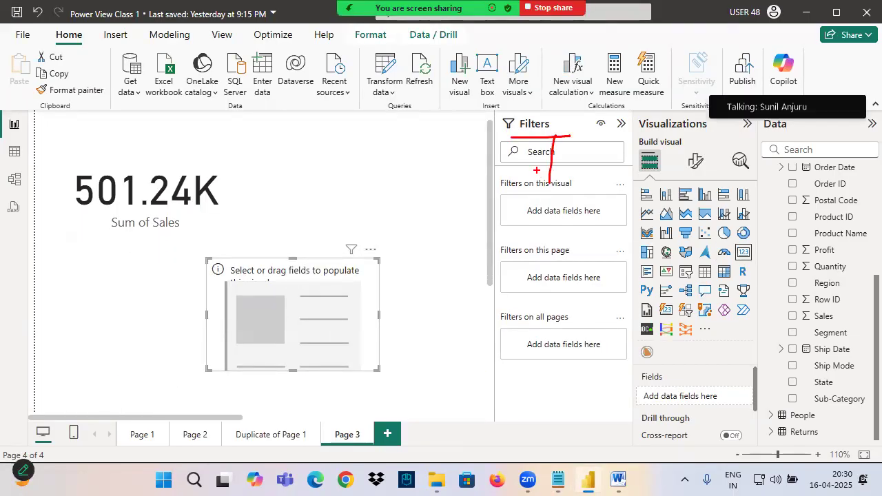
mouse_move(566, 173)
mouse_down()
mouse_move(487, 185)
mouse_move(586, 178)
mouse_up()
drag(564, 167, 441, 167)
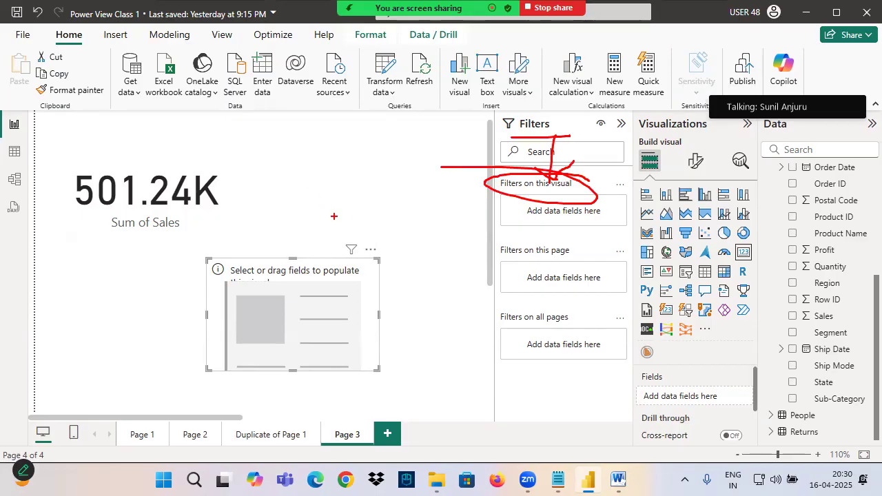
mouse_move(572, 235)
mouse_down()
mouse_move(498, 250)
mouse_move(593, 253)
mouse_move(518, 228)
mouse_up()
mouse_move(580, 314)
mouse_down()
mouse_move(525, 306)
mouse_move(500, 327)
mouse_move(579, 316)
mouse_up()
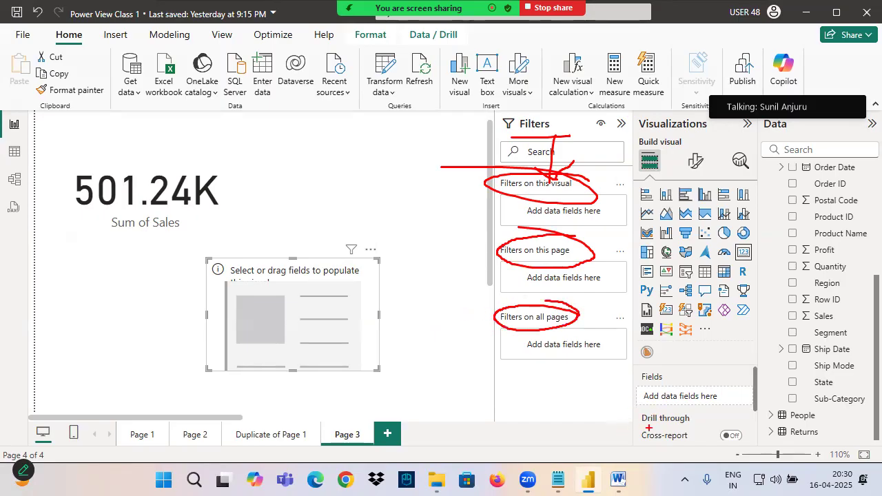
drag(635, 408, 733, 455)
drag(636, 380, 662, 418)
drag(672, 399, 654, 415)
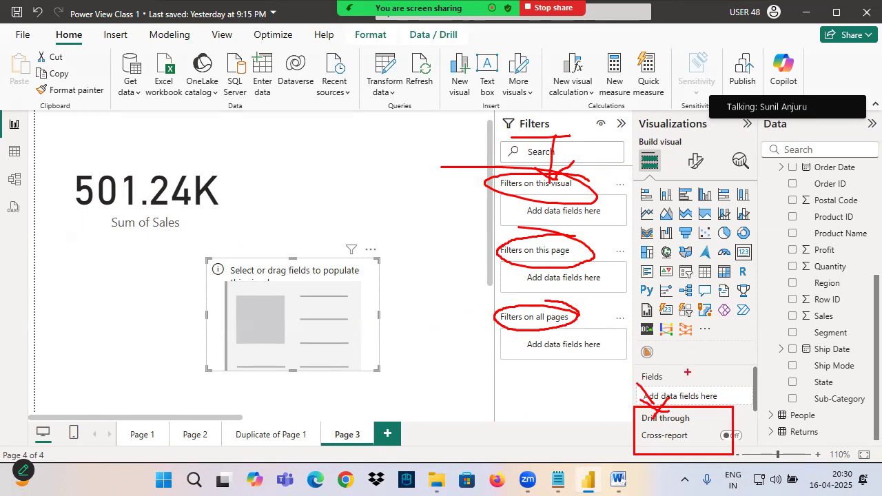
- Clear the annotations, box the full Drill through section in red, and underline it and the three filter section headings
key(Escape)
scroll(652, 389, down, 2)
key(ctrl+2)
mouse_move(633, 363)
mouse_down()
mouse_move(728, 435)
mouse_move(754, 441)
mouse_up()
drag(606, 370, 687, 378)
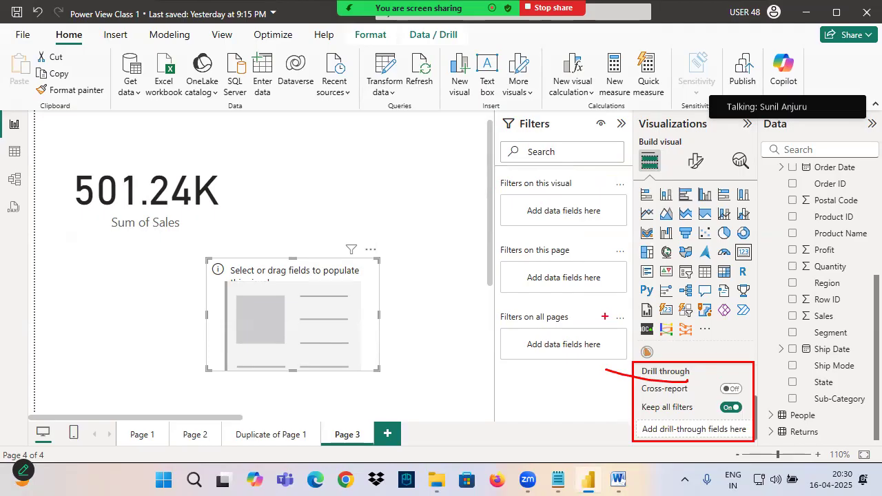
drag(522, 189, 565, 188)
drag(514, 255, 579, 259)
drag(518, 321, 576, 322)
mouse_move(690, 381)
mouse_down()
mouse_move(714, 376)
mouse_move(632, 360)
mouse_move(695, 381)
mouse_up()
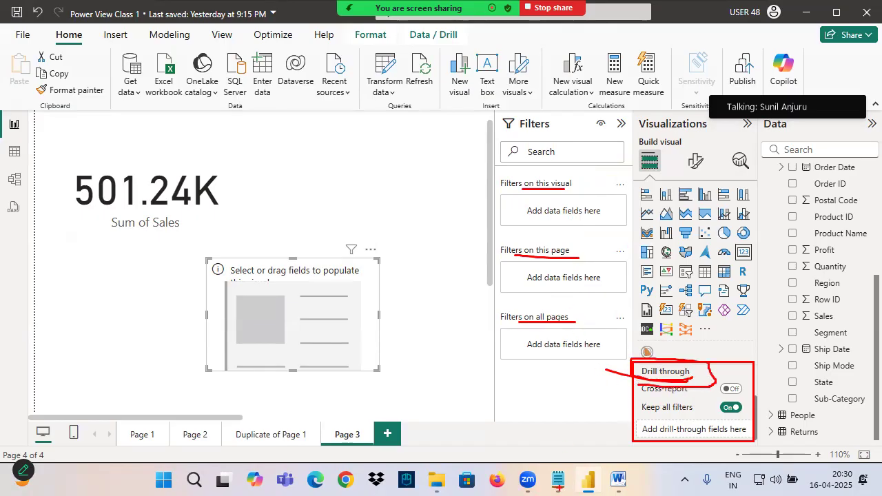
- Switch to Notepad and enter list items "1. Filters on this Visual" and "2. Filters on this Page"
click(558, 480)
text(Filters on this VB)
key(BackSpace)
text(isual)
key(Return)
text(2. Filter)
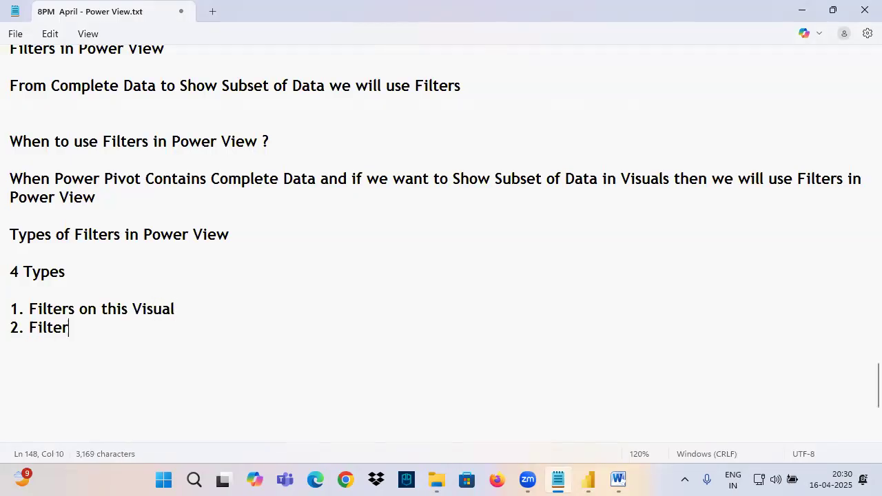
text(s onb)
key(BackSpace)
text(this Page)
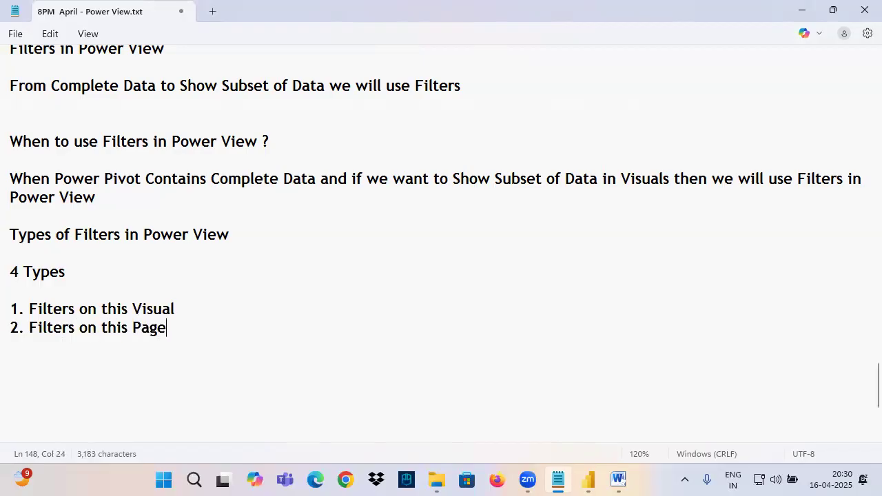
- Add list items "3. Filters on All Pages" and "4. Drill through Filters"
key(Return)
text(3. Filters on All Pages)
key(Return)
text(4. )
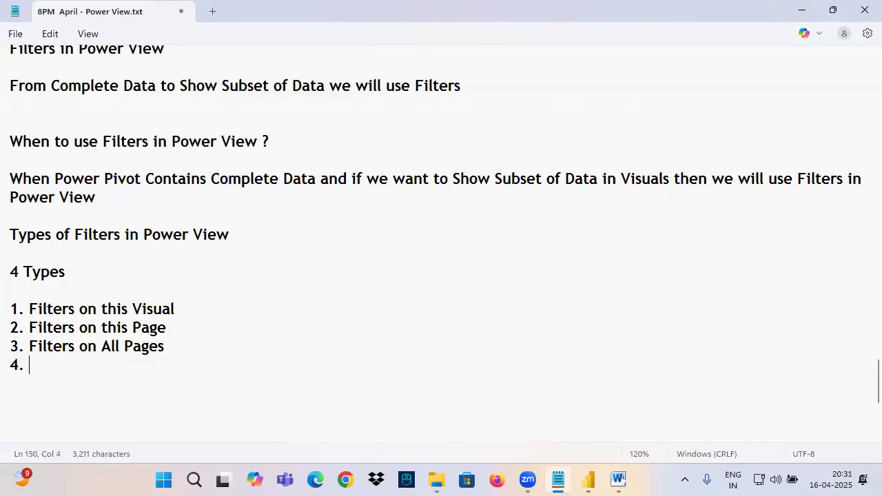
text(Drillthr)
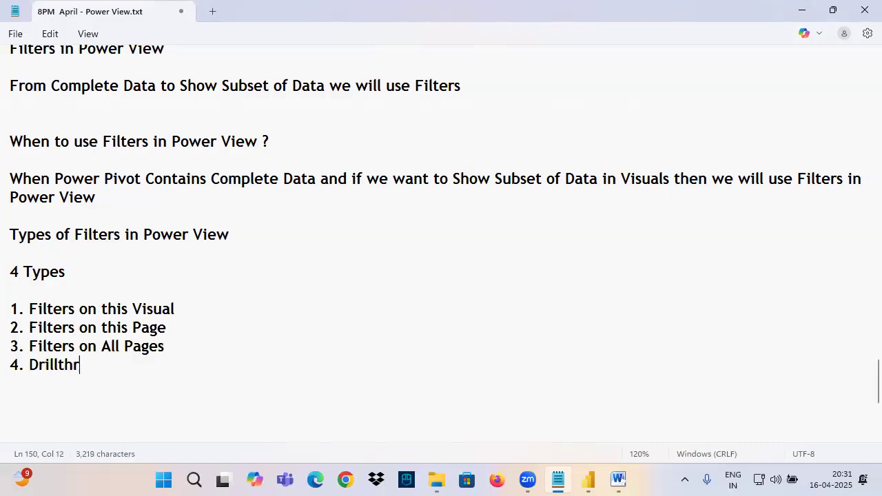
text(ough Filters)
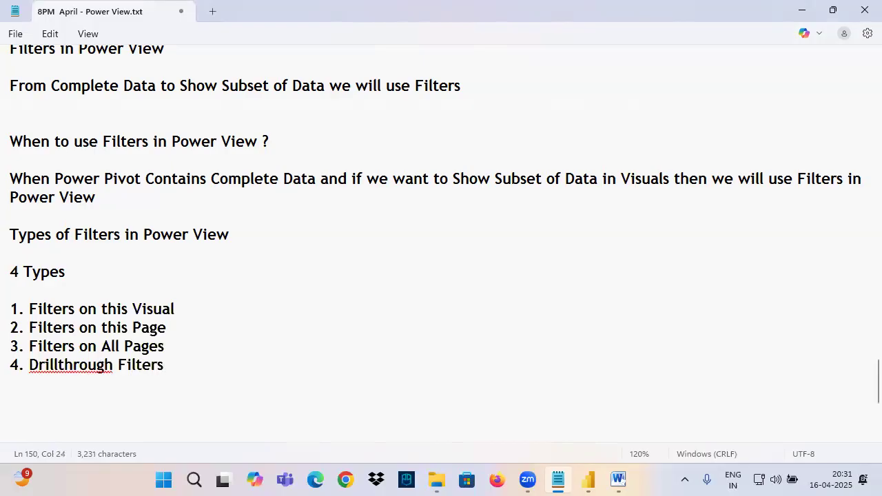
click(61, 366)
click(209, 368)
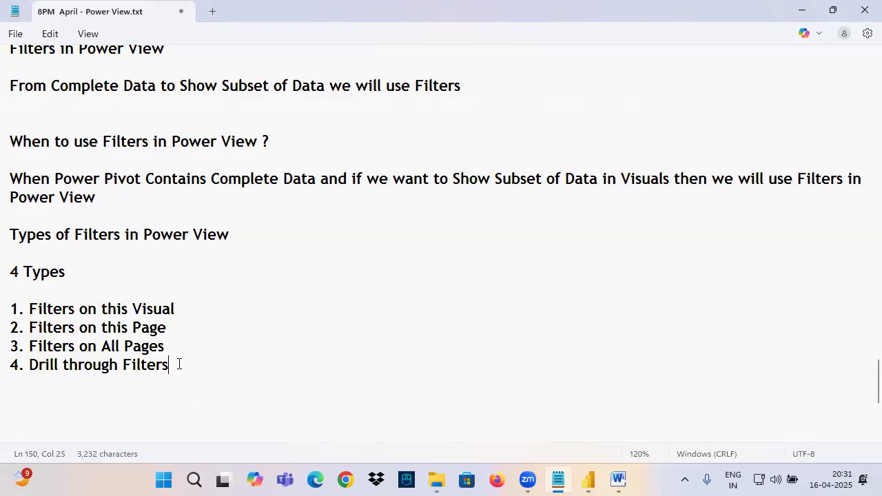
- Append "/ Visual Level Filters" to the Filters on this Visual item, briefly underline its two names in red, and clear the marks
drag(36, 310, 210, 317)
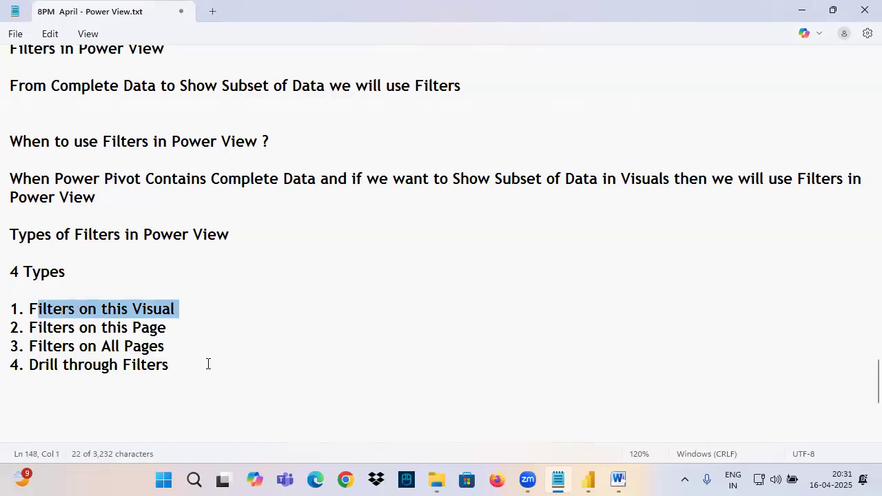
click(110, 329)
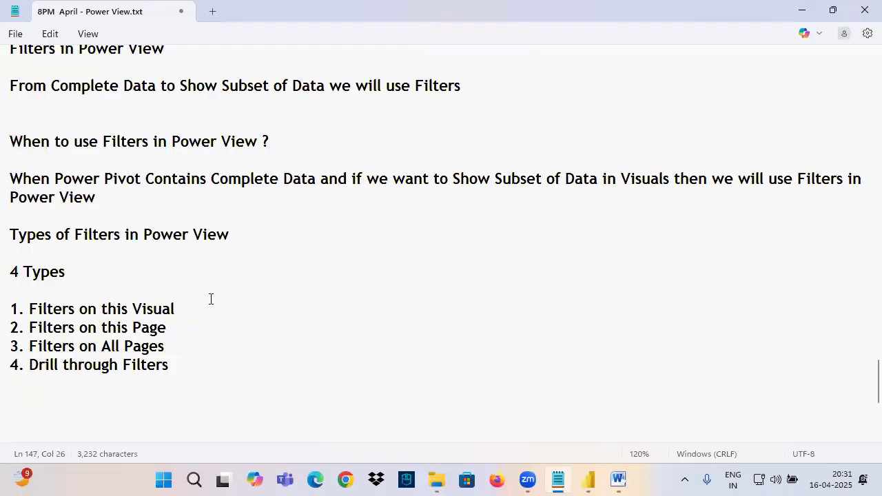
text(/)
drag(37, 309, 176, 309)
click(240, 309)
text(Visua;)
key(BackSpace)
key(BackSpace)
key(BackSpace)
key(BackSpace)
text(sual Level Filters)
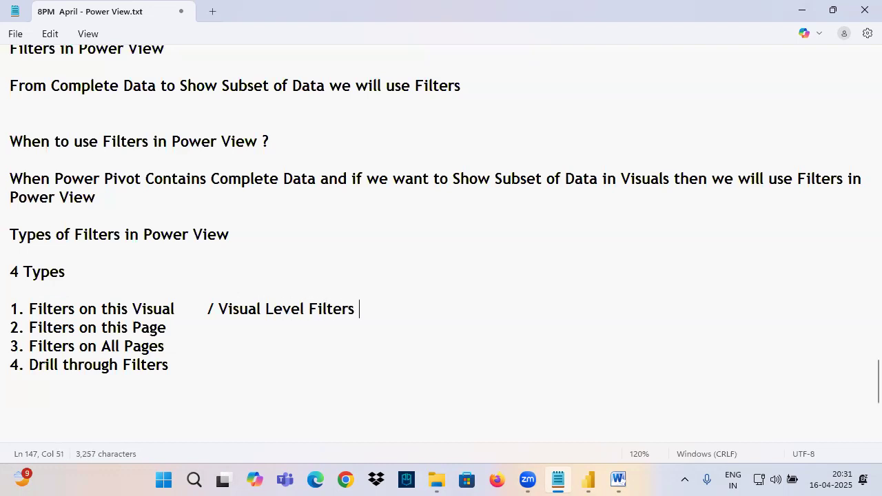
drag(238, 321, 342, 324)
drag(55, 322, 174, 329)
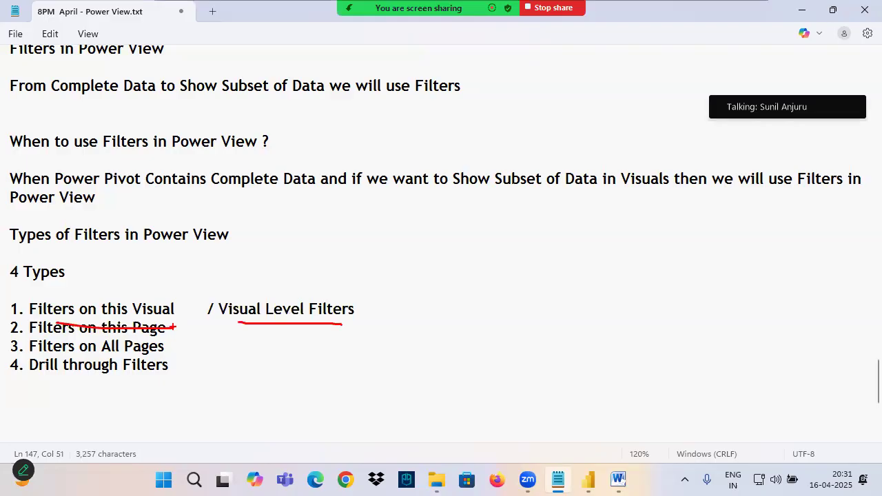
key(Escape)
- Append "/ Page Level Filters" to the Filters on this Page item
drag(75, 330, 158, 331)
click(178, 331)
key(Tab)
text(/ Page Le)
text(vel )
text(Filters)
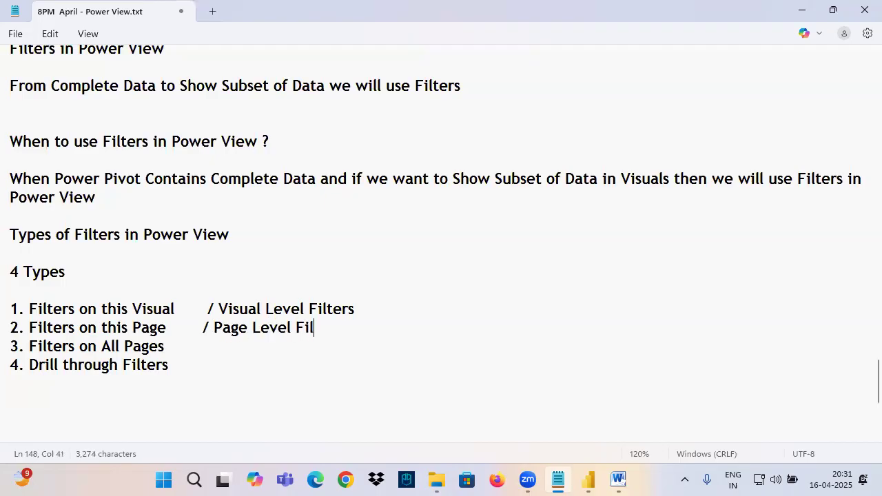
- Append a tab-spaced slash to the Filters on All Pages item, and highlight the item's name
click(204, 350)
key(Tab)
text(/)
drag(46, 347, 142, 347)
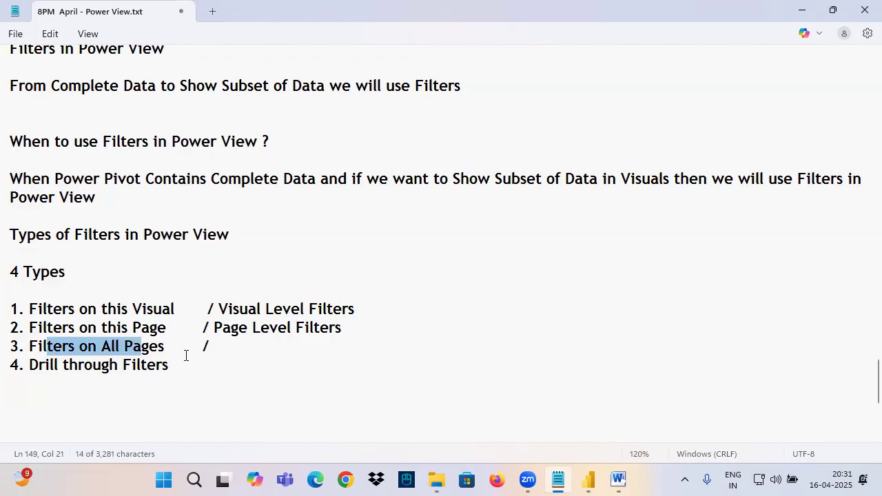
drag(62, 346, 146, 347)
click(241, 347)
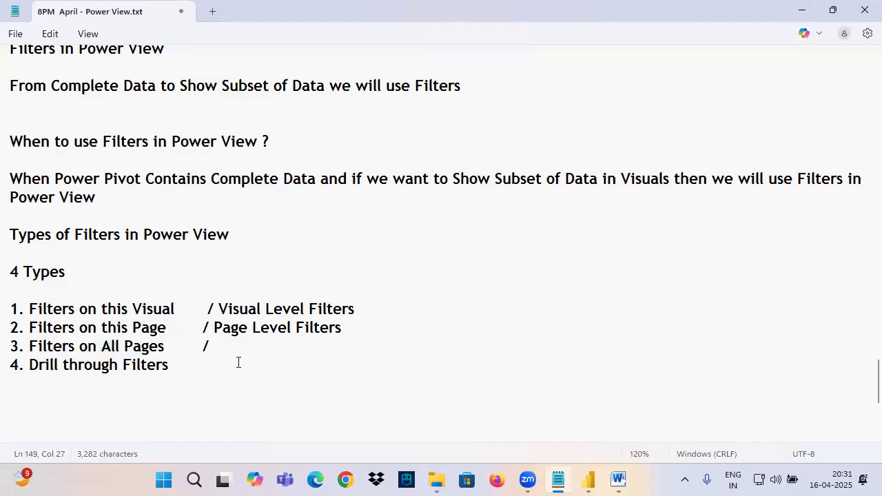
- Highlight the first three filter types and the alternate names of the first two, one after another
drag(49, 309, 174, 310)
drag(227, 309, 364, 311)
drag(63, 328, 363, 329)
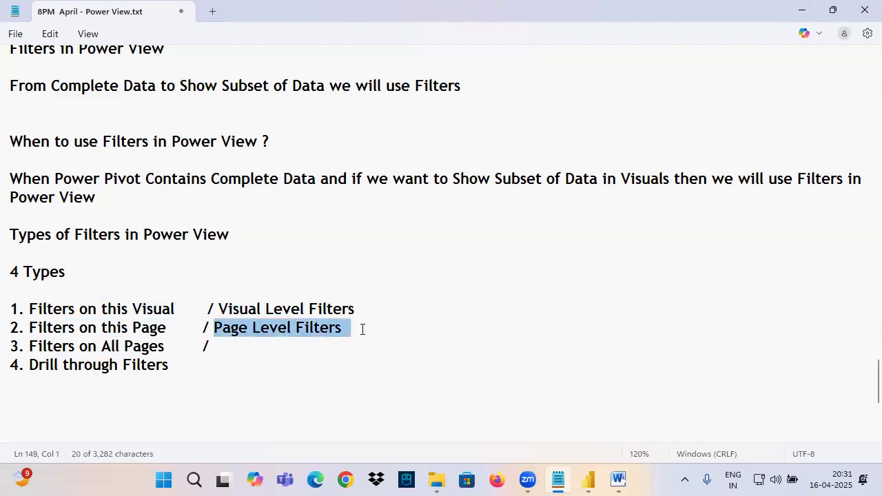
click(43, 346)
drag(43, 347, 171, 350)
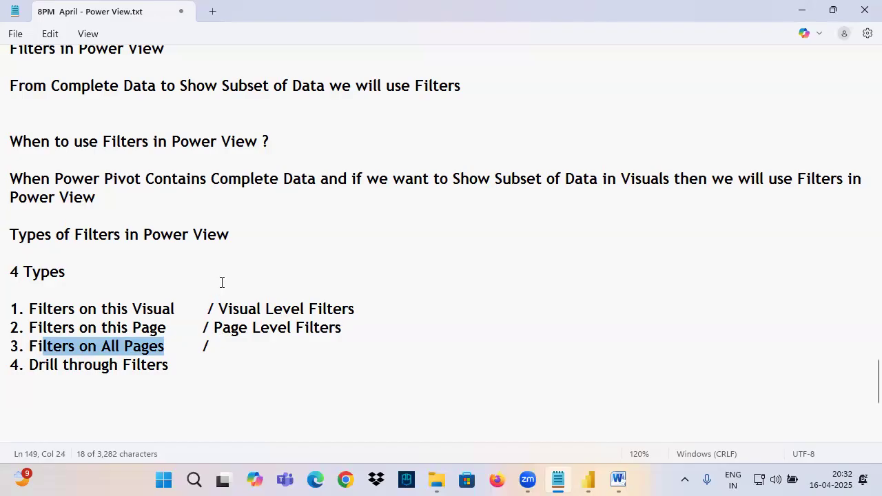
- Highlight "All Pages" in the third filter type, and place the text cursor after that line's slash
click(385, 189)
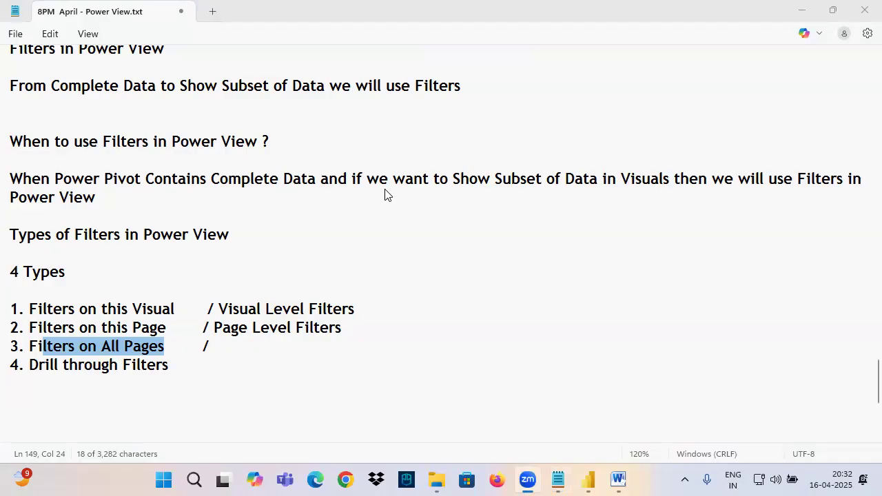
click(275, 355)
drag(102, 346, 173, 349)
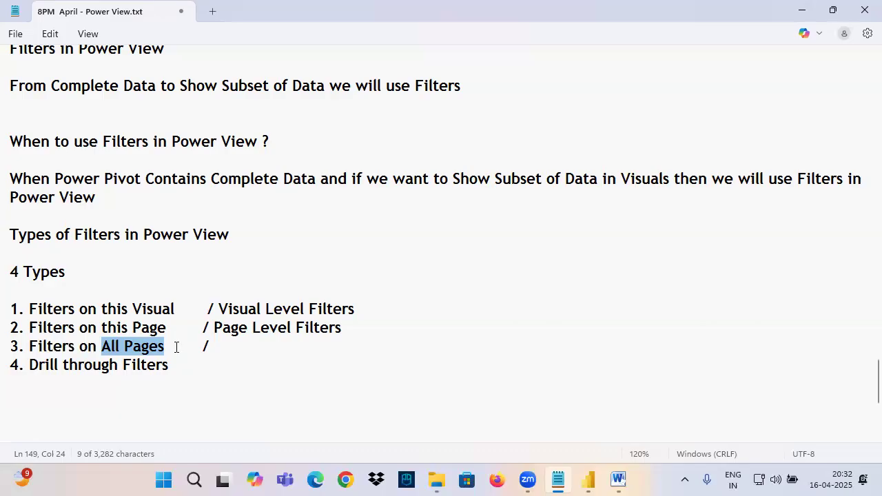
click(221, 346)
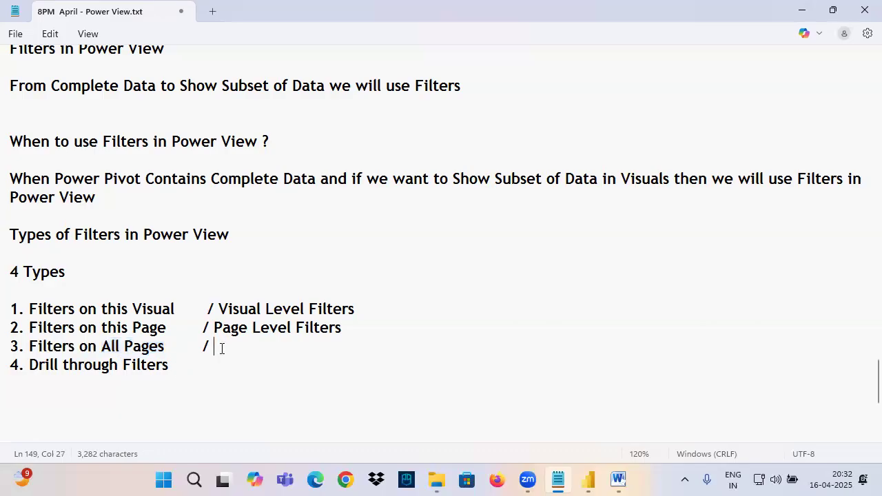
- Switch to Power BI Desktop, handwrite "Report" in red over the ribbon, box the page tabs, and mark each of the four pages
click(590, 480)
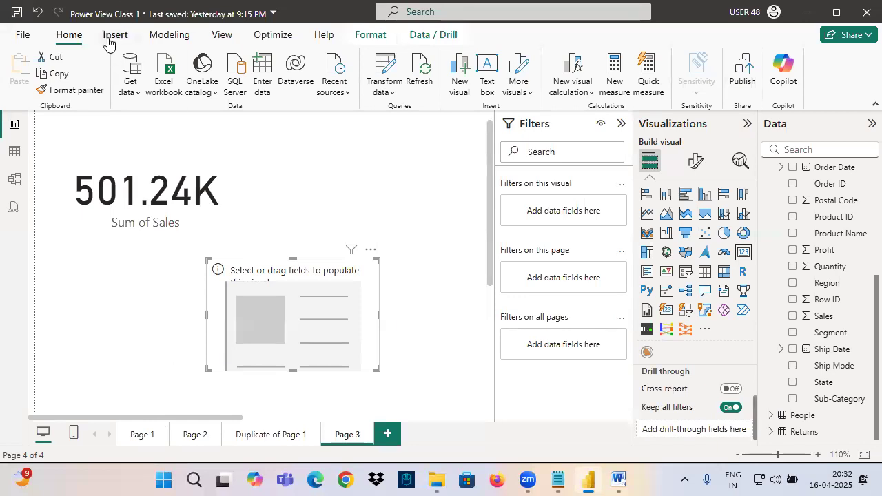
mouse_move(116, 29)
mouse_down()
mouse_move(132, 84)
mouse_move(166, 66)
mouse_move(224, 106)
mouse_move(250, 67)
mouse_move(252, 98)
mouse_up()
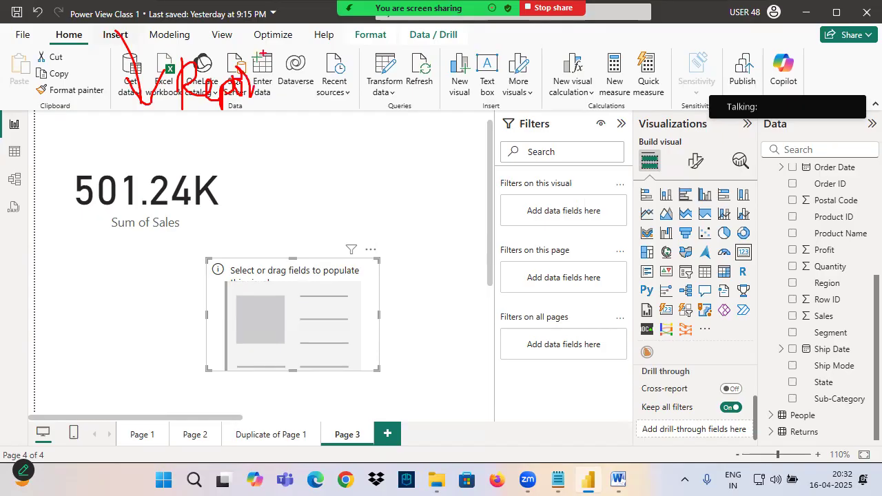
drag(262, 54, 264, 107)
drag(237, 89, 376, 103)
drag(111, 416, 422, 453)
drag(151, 443, 199, 393)
drag(200, 432, 242, 408)
drag(255, 441, 322, 405)
drag(335, 442, 372, 395)
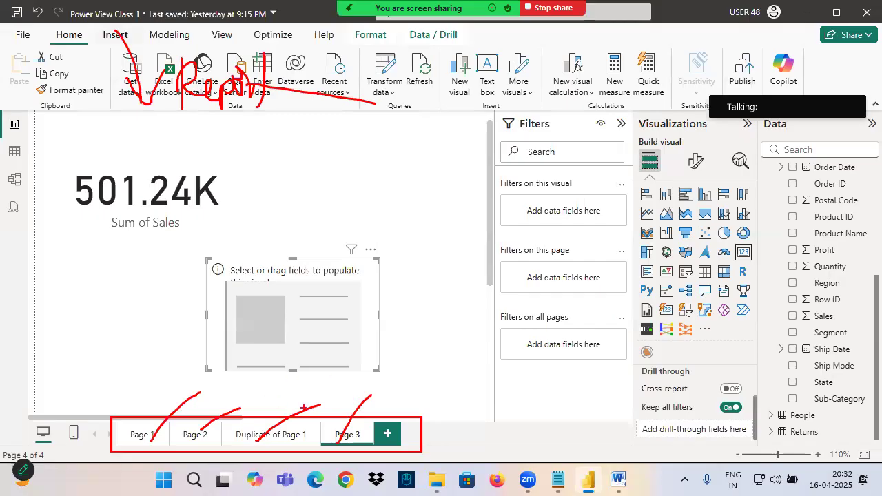
- Show Page 1 with the Filters pane collapsed, box its page tab in red, and mark each of its five visuals
click(142, 436)
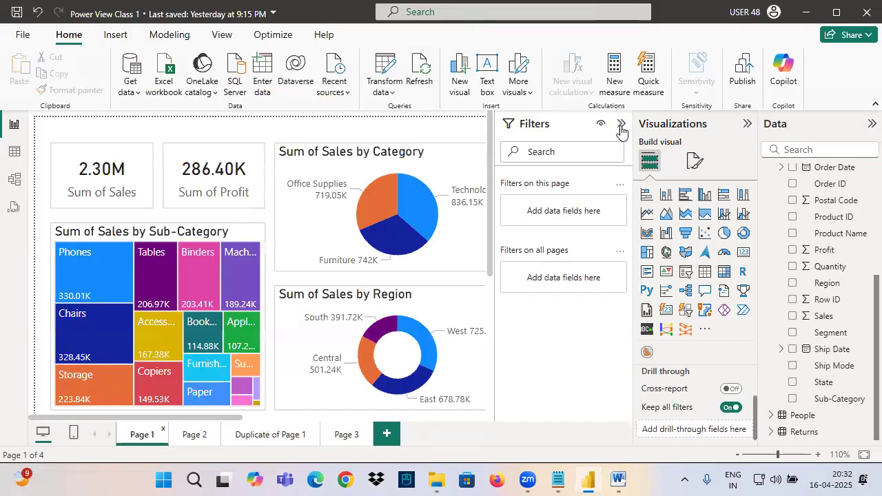
click(622, 123)
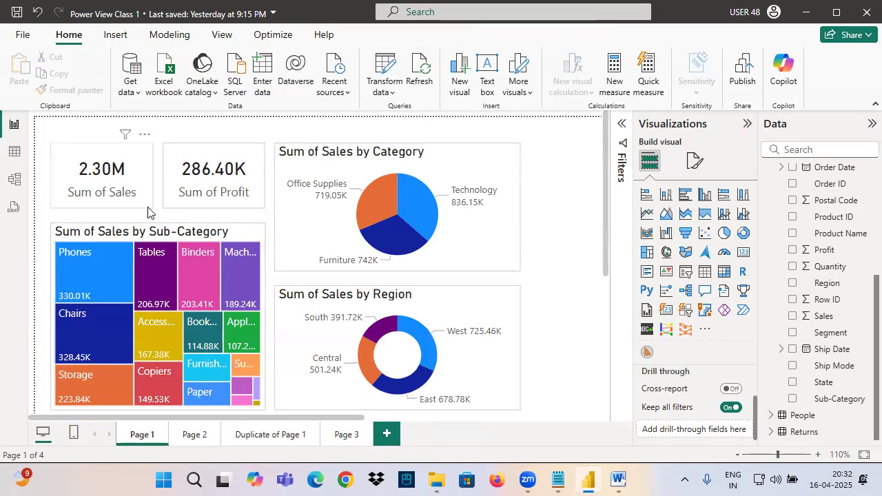
drag(118, 420, 178, 442)
drag(88, 183, 174, 160)
drag(206, 195, 289, 179)
drag(332, 195, 414, 169)
drag(138, 309, 229, 290)
drag(310, 339, 438, 301)
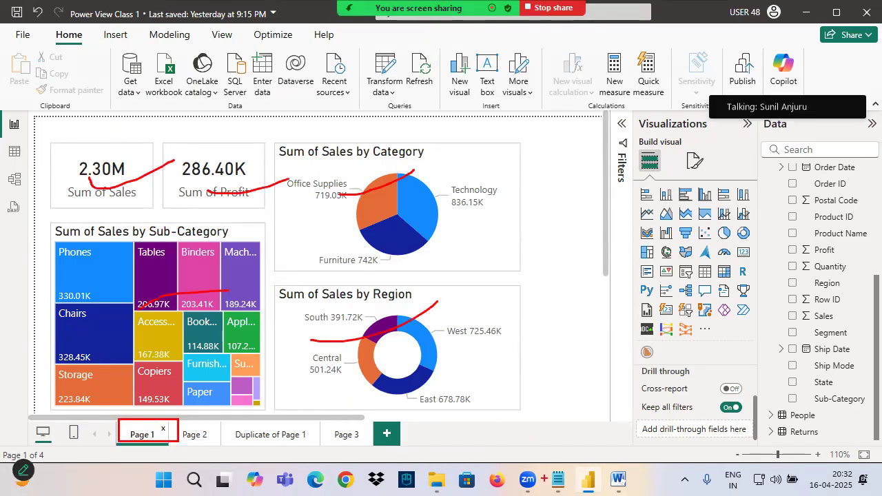
- Switch to Notepad and add the tab-spaced lines "Report - Multiple Pages" and "Page - Multiple Visuals" below the filter types
click(558, 479)
click(82, 406)
scroll(102, 378, down, 3)
text(Report		 )
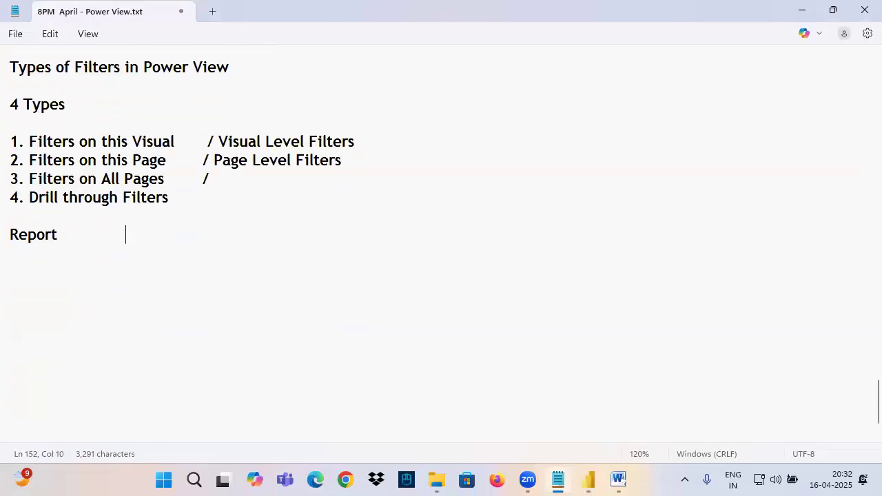
text(- Multiple)
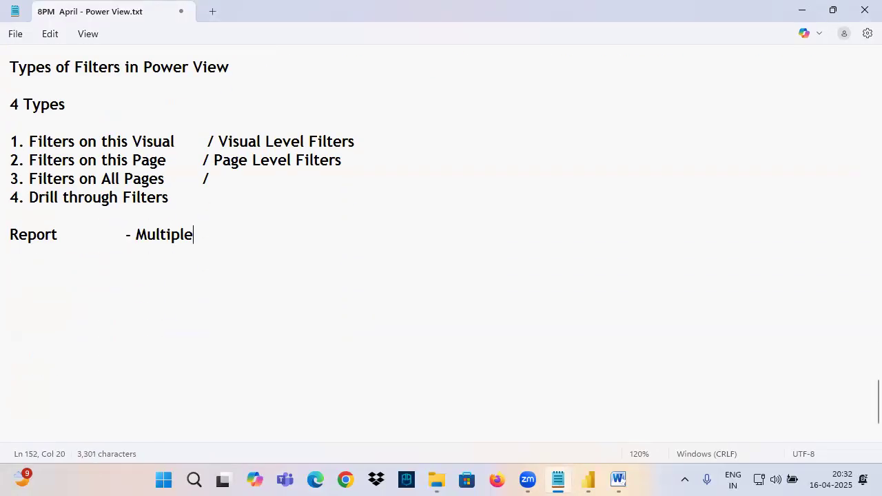
text( Pages)
key(Return)
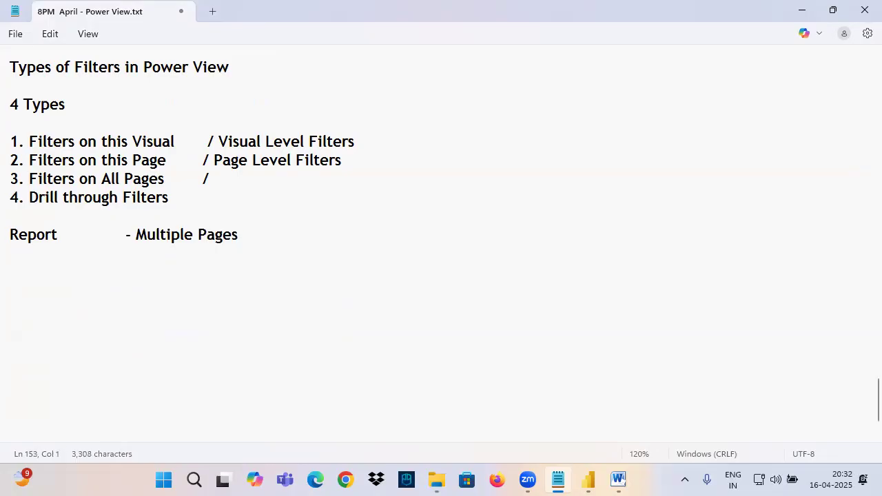
text(Page			)
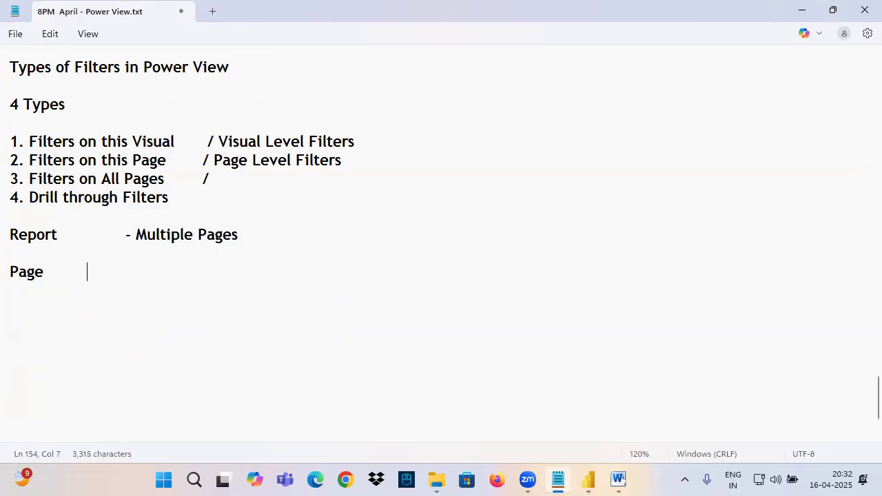
text(- Multiple Visuals)
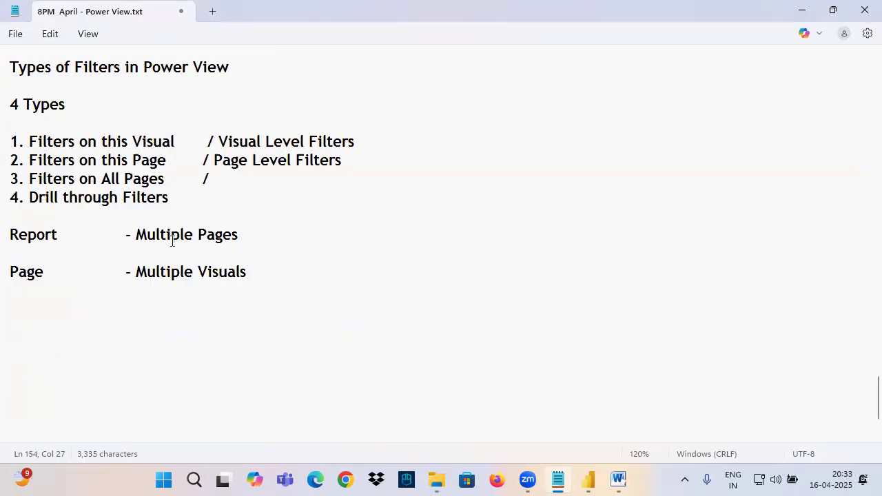
- Underline "Multiple Pages", "Report" and the "Filters on All Pages" item in red
drag(150, 241, 218, 244)
drag(6, 243, 58, 245)
drag(53, 181, 164, 179)
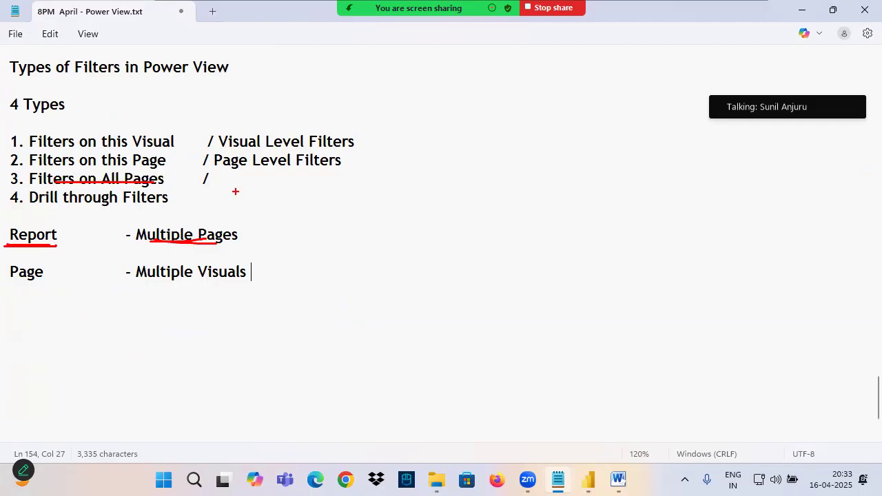
- Complete the Filters on All Pages item with "Report Level Filters", and highlight the Drill through Filters item
click(226, 182)
text(Repo)
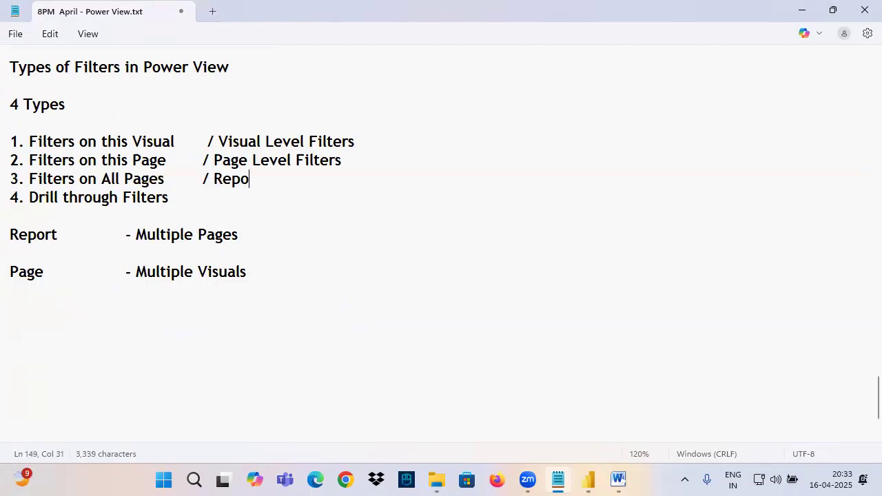
text(rt Level)
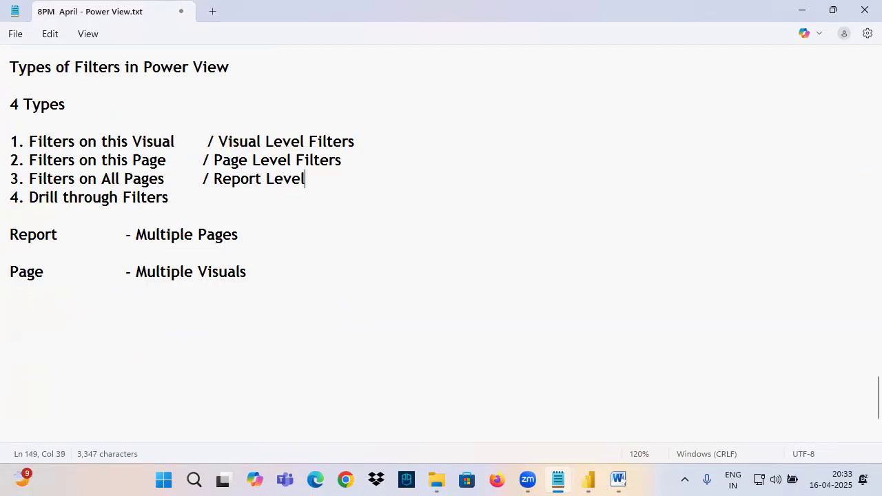
text( Filters)
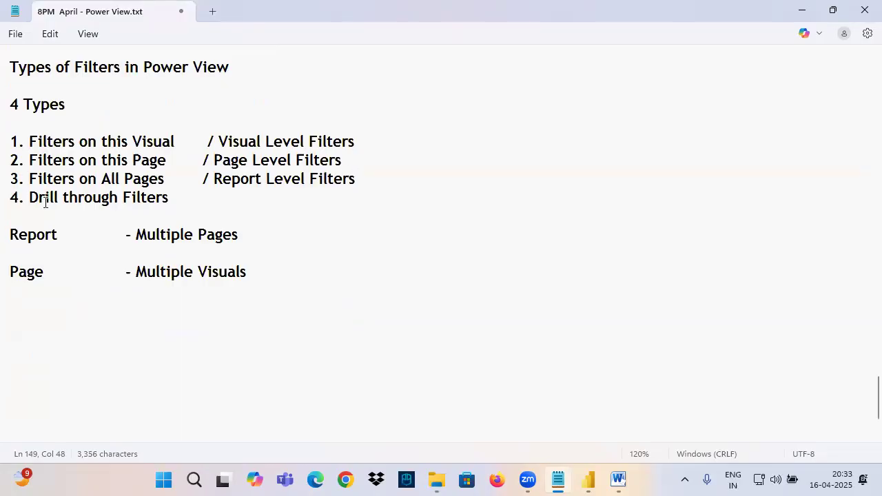
drag(37, 199, 177, 197)
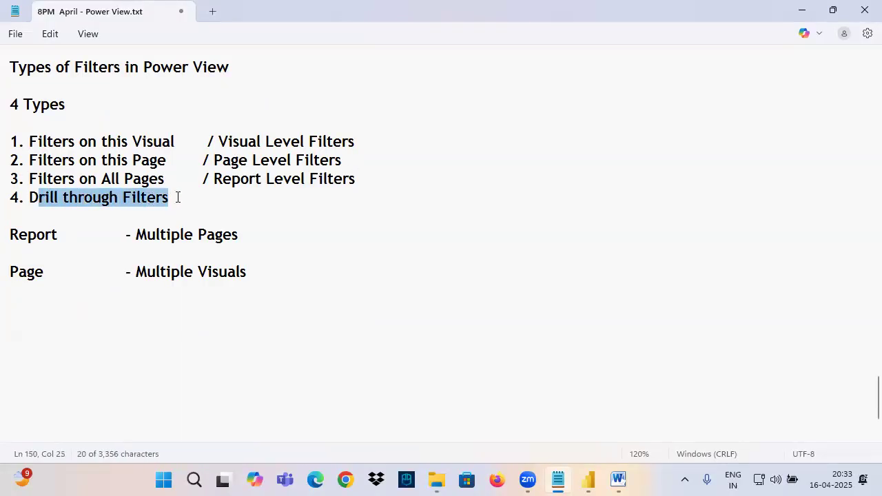
- Add "/ Drill through Filters" after item 4 in the list of filter types, reusing the item's own text
click(182, 200)
key(Tab)
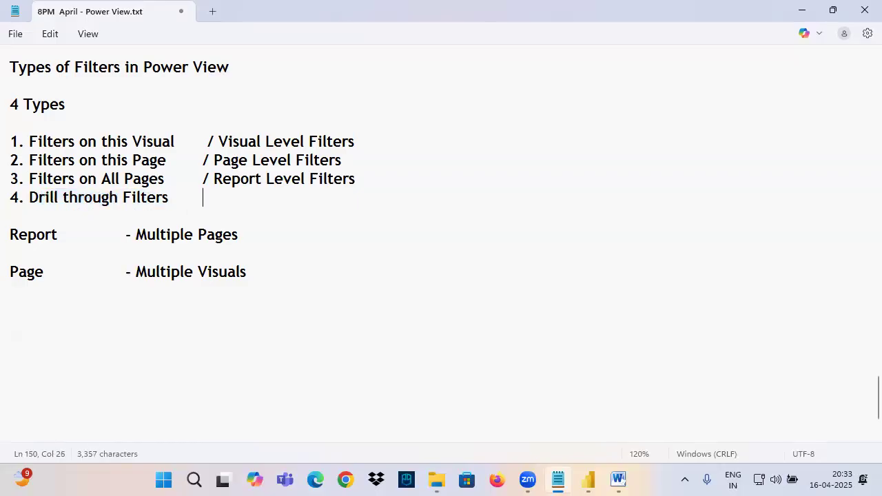
text(/)
drag(33, 198, 170, 198)
key(ctrl+c)
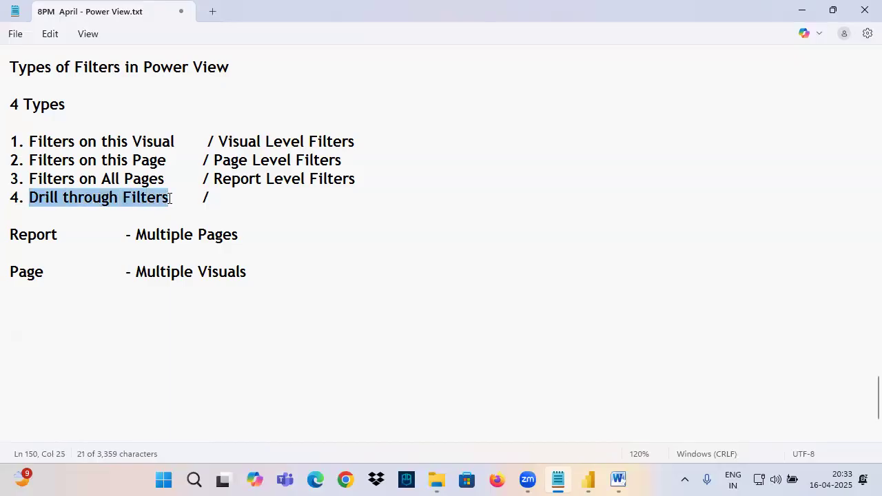
click(248, 193)
key(ctrl+v)
- Review the four filter types in the notes, comparing their new names with the old ones
drag(235, 198, 312, 198)
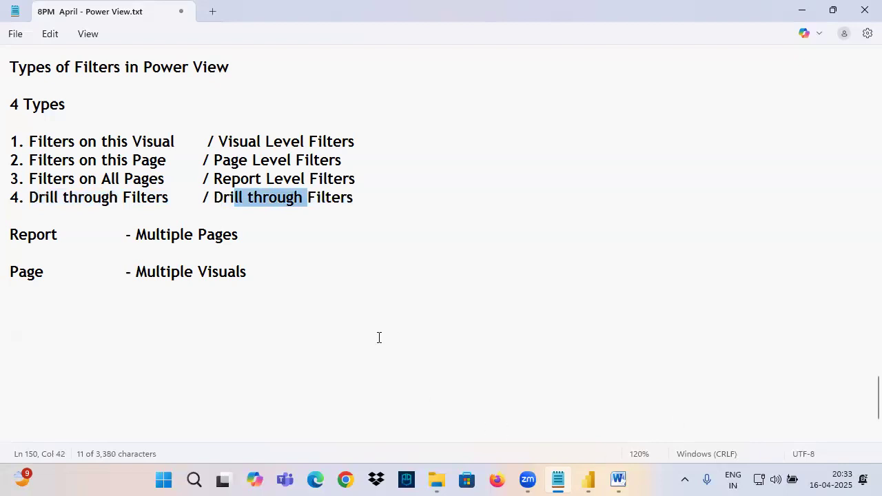
mouse_move(72, 111)
mouse_down()
mouse_move(61, 121)
mouse_move(71, 129)
mouse_move(162, 111)
mouse_up()
drag(277, 110, 293, 122)
mouse_move(320, 110)
mouse_down()
mouse_move(304, 138)
mouse_move(318, 144)
mouse_up()
drag(241, 167, 301, 171)
drag(67, 168, 259, 184)
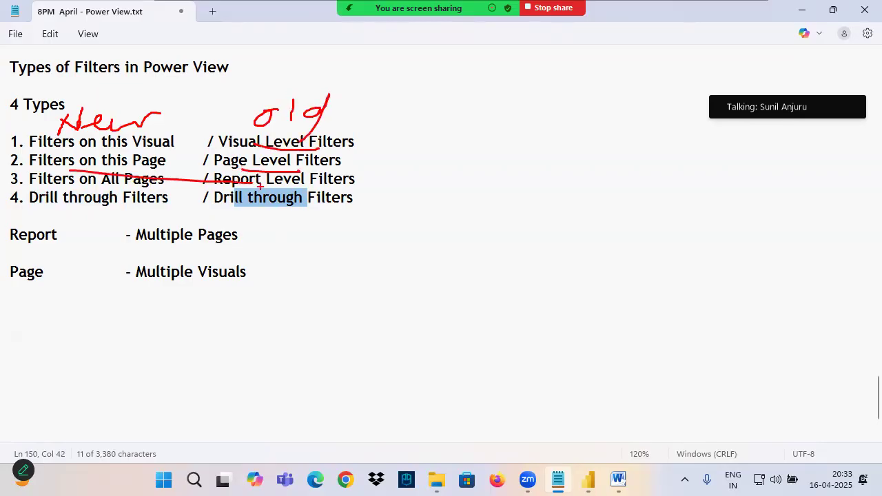
click(146, 235)
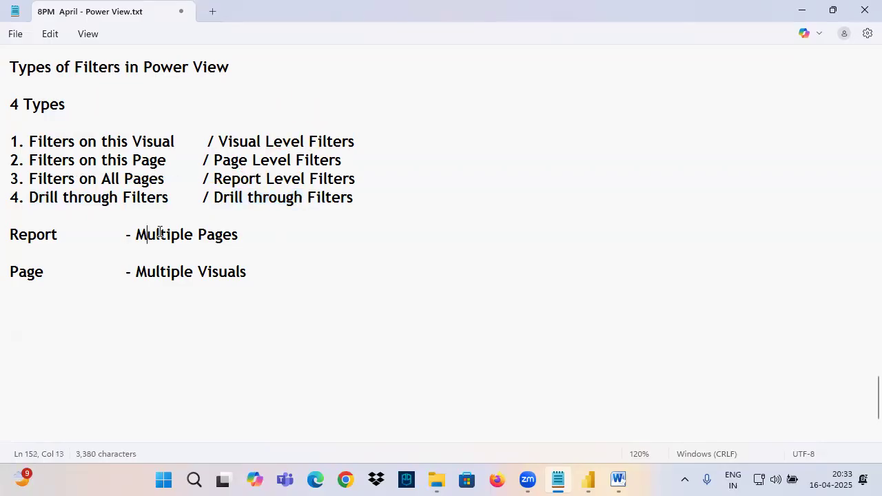
scroll(175, 242, up, 2)
drag(59, 255, 164, 256)
drag(54, 276, 151, 272)
drag(39, 291, 164, 290)
drag(44, 310, 190, 311)
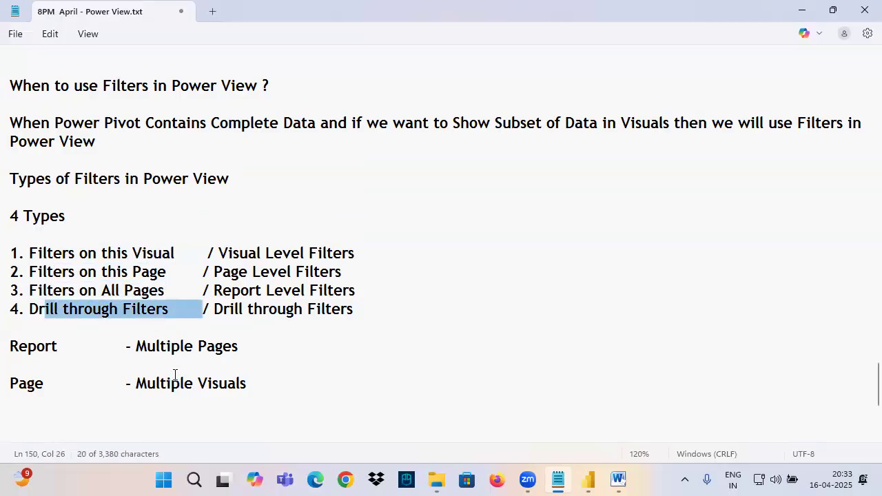
- Add a dashed separator below the Page entry, followed by a copy of "Filters on this Visual" as the new section heading
click(30, 252)
drag(29, 253, 178, 256)
key(ctrl+c)
scroll(193, 305, down, 3)
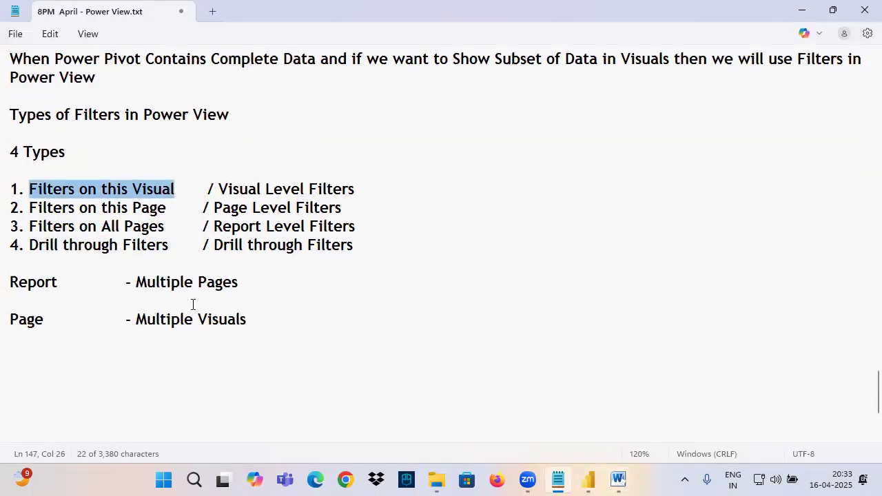
click(51, 260)
text(--------------)
key(Return)
key(ctrl+v)
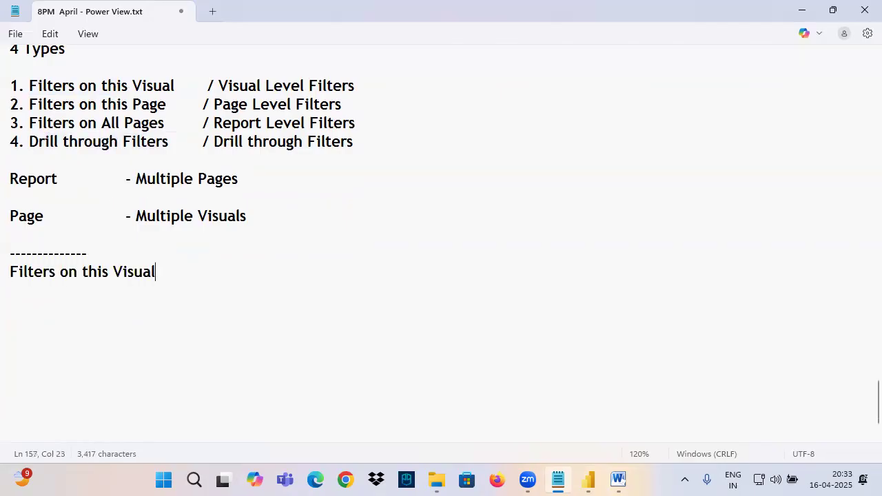
- Switch to Power BI Desktop and look at Page 3, Page 1 and the Sum of Sales card on Page 1
click(588, 481)
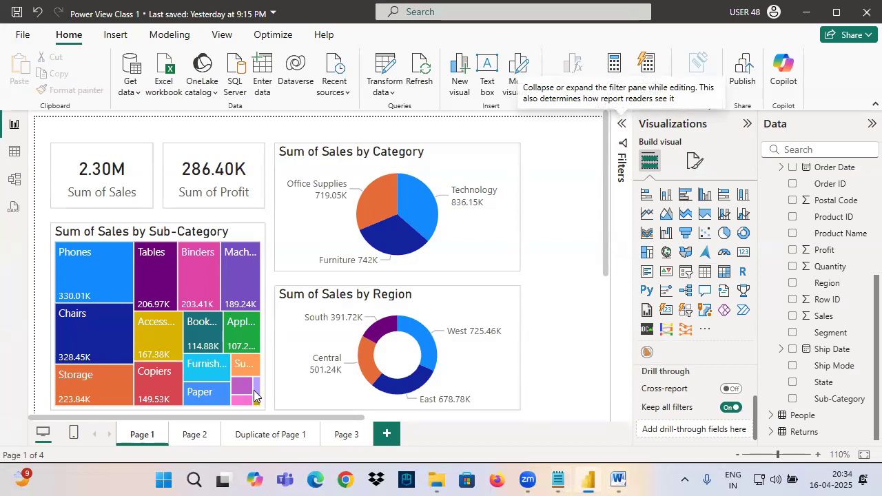
drag(90, 29, 162, 33)
mouse_move(354, 414)
mouse_down()
mouse_move(159, 448)
mouse_move(383, 417)
mouse_move(290, 405)
mouse_up()
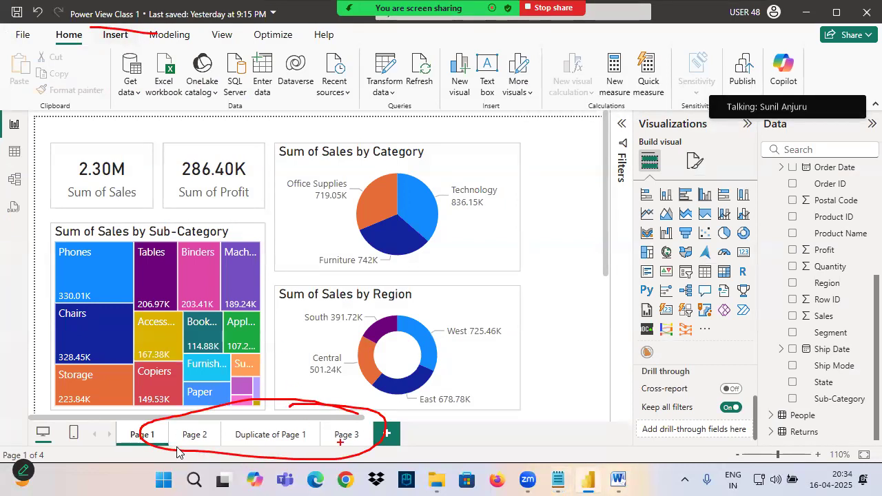
click(348, 435)
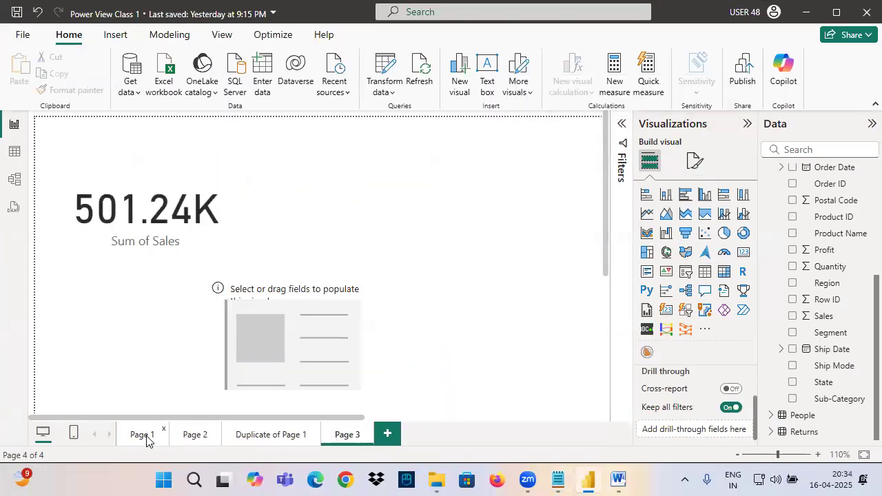
click(143, 436)
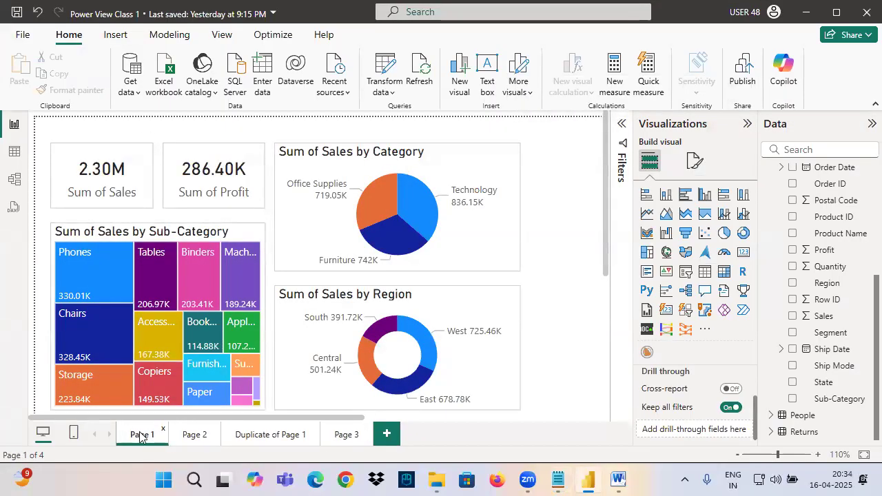
click(130, 173)
drag(141, 165, 148, 148)
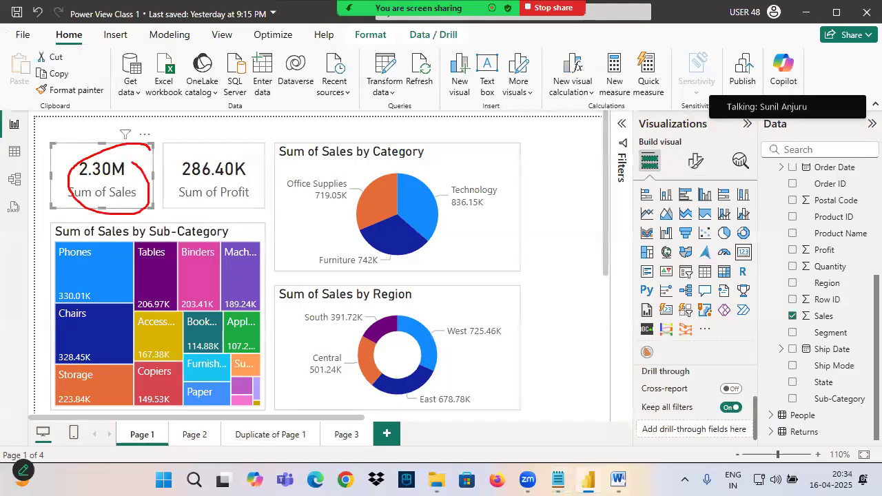
- Select the Sum of Sales by Region donut chart and expand the Filters pane
click(367, 310)
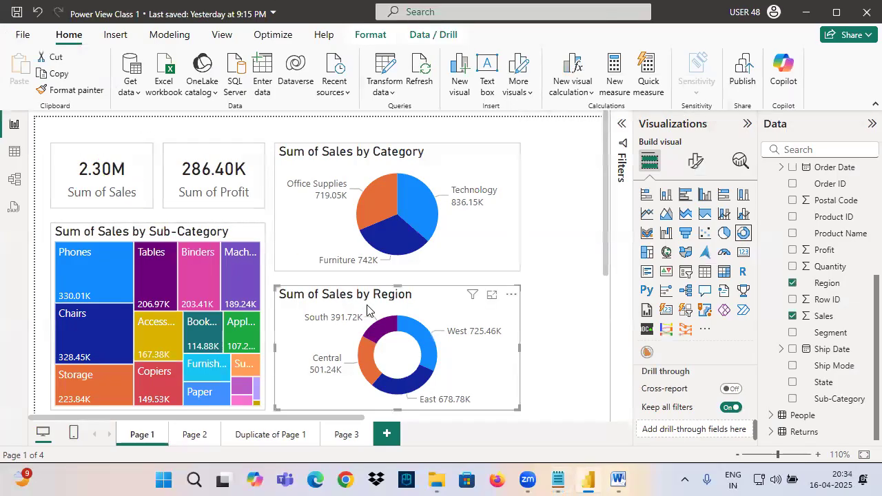
mouse_move(277, 287)
mouse_down()
mouse_move(315, 320)
mouse_move(522, 417)
mouse_up()
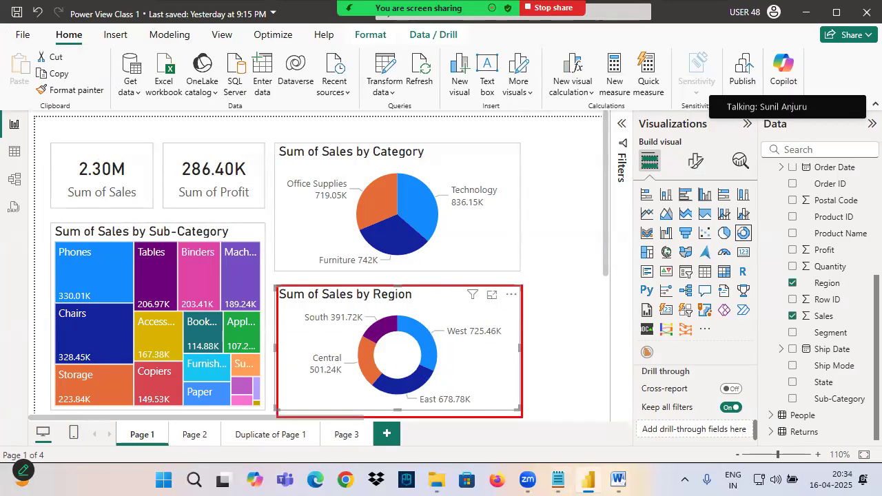
drag(448, 339, 469, 337)
drag(470, 406, 417, 408)
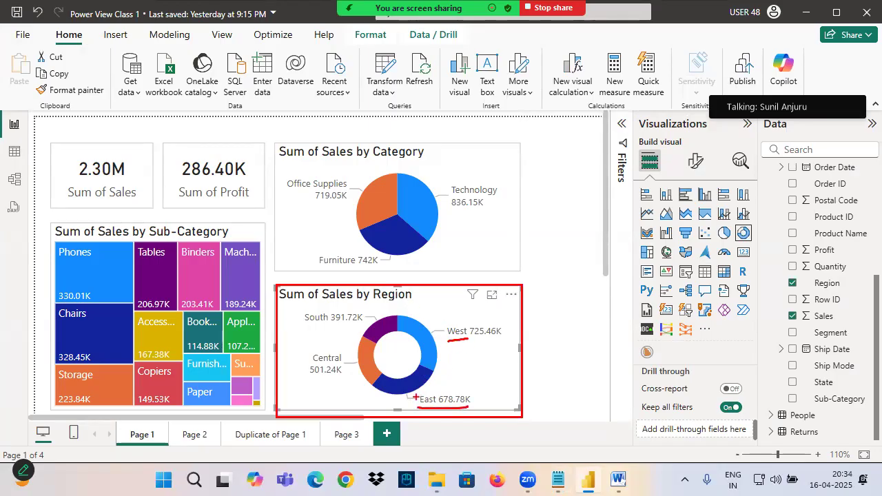
drag(305, 365, 351, 360)
drag(305, 318, 341, 318)
mouse_move(464, 277)
mouse_down()
mouse_move(455, 303)
mouse_move(486, 293)
mouse_up()
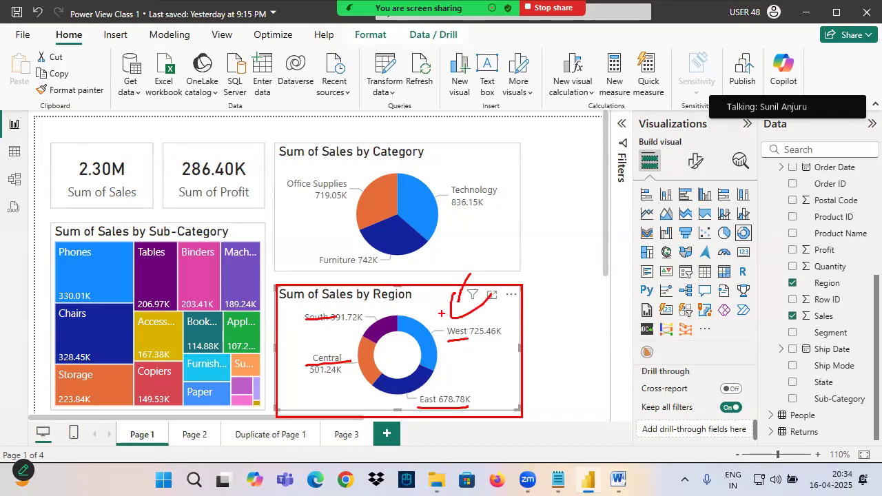
click(620, 131)
- Examine the Region and Sum of Sales entries under Filters on this visual against the fields used in the donut chart
drag(507, 222, 539, 221)
drag(510, 264, 545, 262)
drag(340, 256, 352, 284)
drag(334, 270, 351, 284)
mouse_move(361, 265)
mouse_down()
mouse_move(353, 282)
mouse_move(417, 299)
mouse_up()
drag(319, 302, 343, 299)
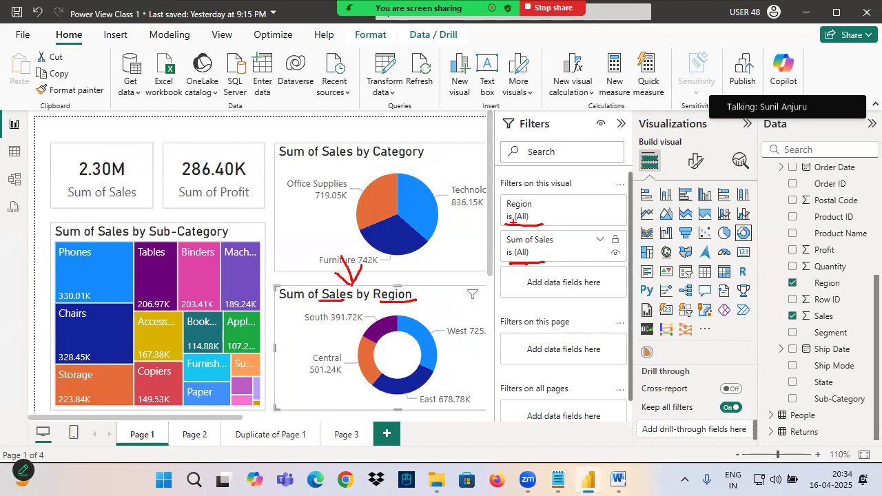
drag(527, 197, 507, 222)
mouse_move(554, 235)
mouse_down()
mouse_move(500, 246)
mouse_move(557, 233)
mouse_up()
drag(815, 177, 821, 248)
drag(798, 217, 842, 253)
drag(842, 218, 807, 284)
drag(831, 258, 351, 324)
drag(881, 302, 178, 396)
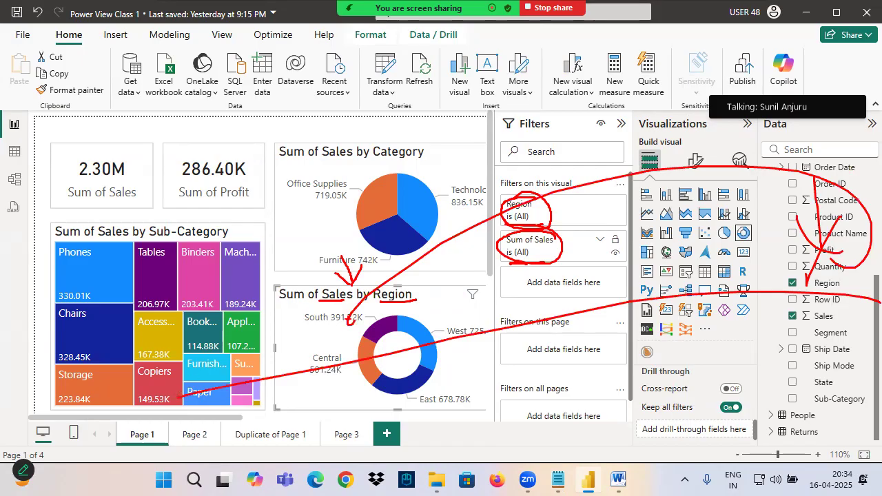
- Examine which regions the donut chart shows and which filter section could limit them for this chart alone
key(Escape)
key(ctrl+2)
drag(289, 289, 488, 409)
mouse_move(378, 299)
mouse_down()
mouse_move(416, 298)
mouse_move(442, 270)
mouse_up()
mouse_move(420, 267)
mouse_down()
mouse_move(433, 290)
mouse_move(474, 286)
mouse_move(485, 297)
mouse_up()
mouse_move(471, 262)
mouse_down()
mouse_move(486, 305)
mouse_move(484, 273)
mouse_up()
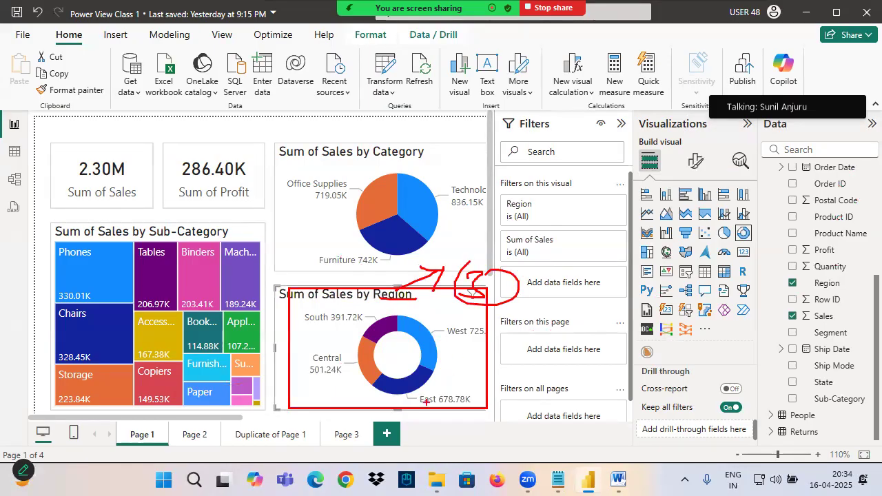
drag(432, 404, 487, 383)
mouse_move(311, 362)
mouse_down()
mouse_move(319, 383)
mouse_move(346, 353)
mouse_up()
drag(320, 318, 361, 292)
drag(474, 318, 441, 345)
drag(444, 315, 488, 348)
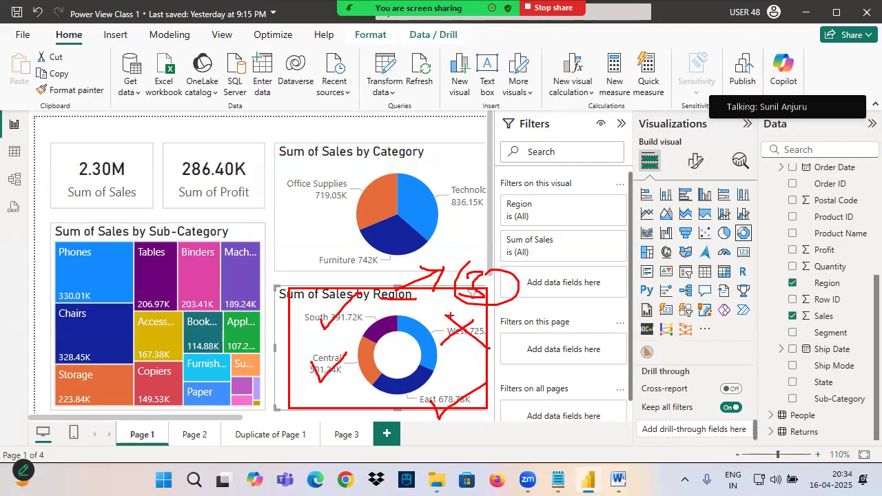
mouse_move(490, 273)
mouse_down()
mouse_move(468, 265)
mouse_move(498, 300)
mouse_move(472, 266)
mouse_up()
mouse_move(477, 332)
mouse_down()
mouse_move(496, 317)
mouse_move(482, 349)
mouse_move(507, 345)
mouse_up()
mouse_move(837, 217)
mouse_down()
mouse_move(815, 251)
mouse_move(838, 273)
mouse_move(825, 211)
mouse_move(870, 273)
mouse_move(837, 212)
mouse_up()
mouse_move(475, 308)
mouse_down()
mouse_move(455, 297)
mouse_move(484, 261)
mouse_move(507, 289)
mouse_up()
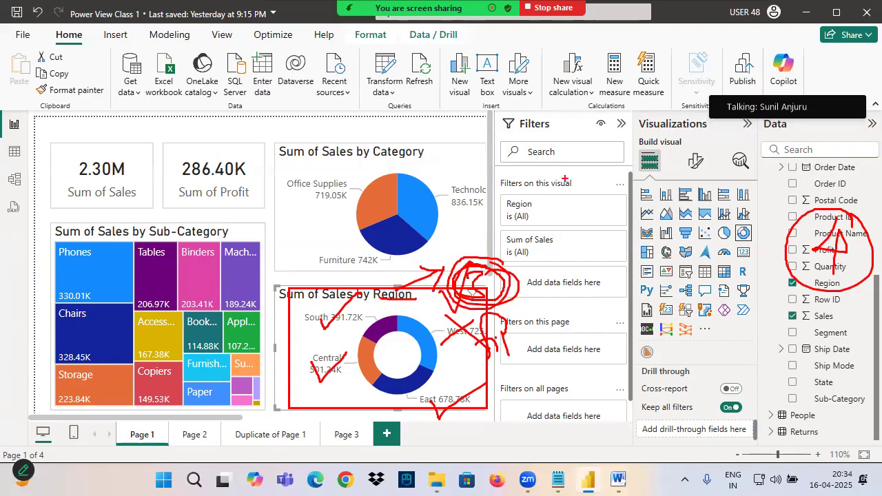
drag(518, 135, 559, 134)
mouse_move(447, 284)
mouse_down()
mouse_move(304, 281)
mouse_move(299, 384)
mouse_move(481, 394)
mouse_move(476, 310)
mouse_up()
mouse_move(499, 190)
mouse_down()
mouse_move(580, 184)
mouse_move(563, 171)
mouse_up()
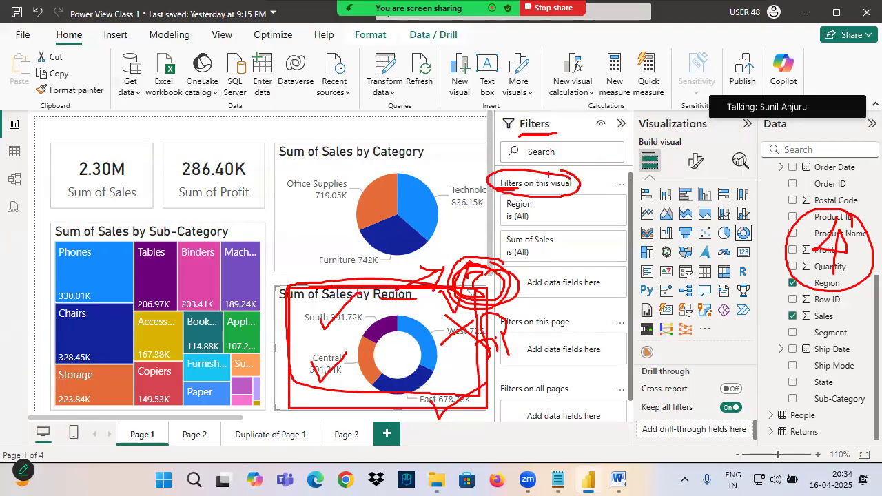
- Compare the scopes of the filter sections for this visual, this page and all pages against the donut chart and Page 1
key(Escape)
key(ctrl+2)
mouse_move(517, 153)
mouse_down()
mouse_move(530, 187)
mouse_move(545, 190)
mouse_up()
drag(545, 169, 531, 211)
mouse_move(439, 298)
mouse_down()
mouse_move(429, 291)
mouse_move(333, 355)
mouse_move(461, 384)
mouse_move(408, 282)
mouse_up()
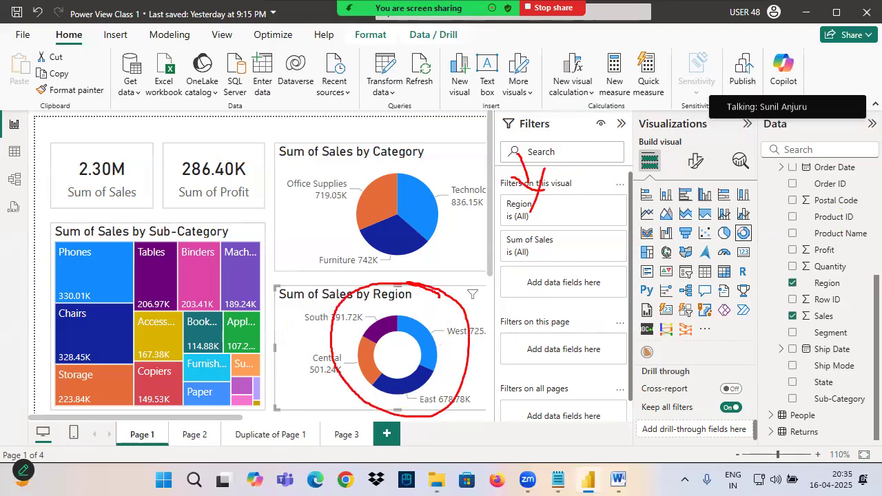
drag(508, 333, 575, 333)
drag(505, 397, 593, 398)
key(Escape)
key(ctrl+2)
mouse_move(508, 334)
mouse_down()
mouse_move(498, 315)
mouse_move(536, 336)
mouse_up()
drag(535, 294, 553, 323)
mouse_move(533, 315)
mouse_down()
mouse_move(552, 323)
mouse_move(515, 359)
mouse_up()
mouse_move(167, 421)
mouse_down()
mouse_move(122, 422)
mouse_move(164, 440)
mouse_move(161, 422)
mouse_up()
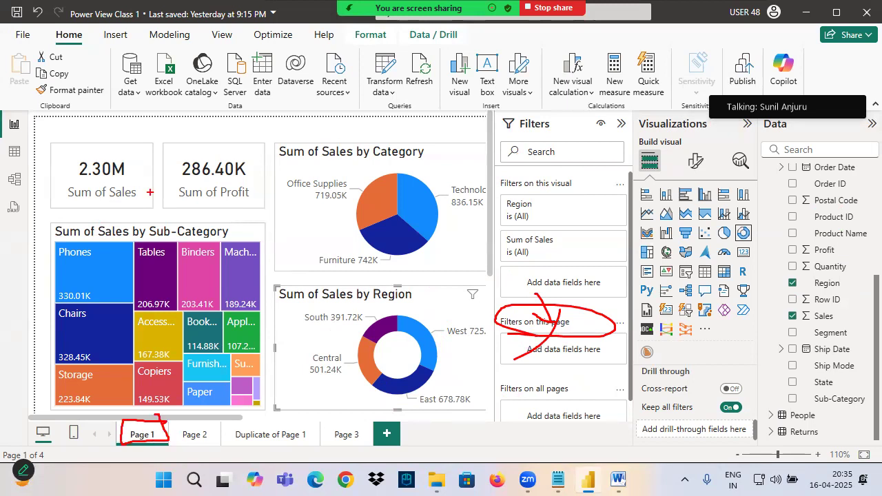
drag(514, 329, 552, 329)
key(Escape)
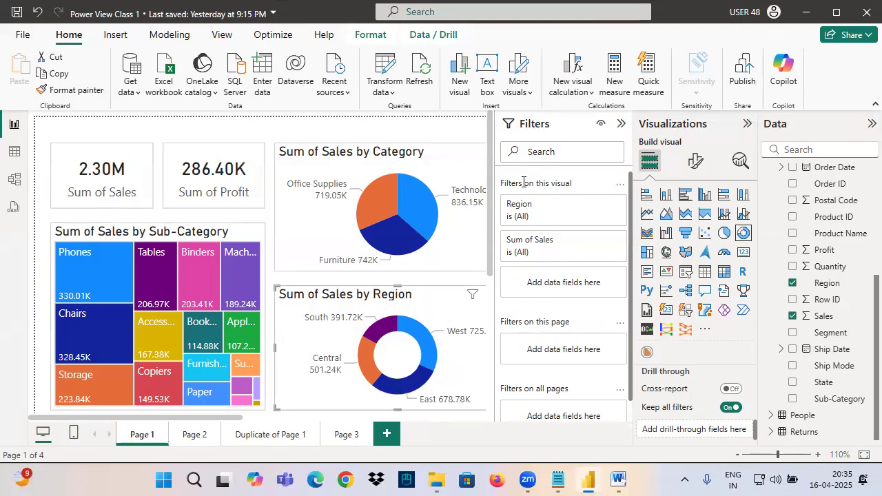
- Switch to Notepad and start the explanation below the new heading with "When ever we need to Filter the Data in a Single Visual"
click(558, 480)
key(Return)
key(Return)
text(Wh)
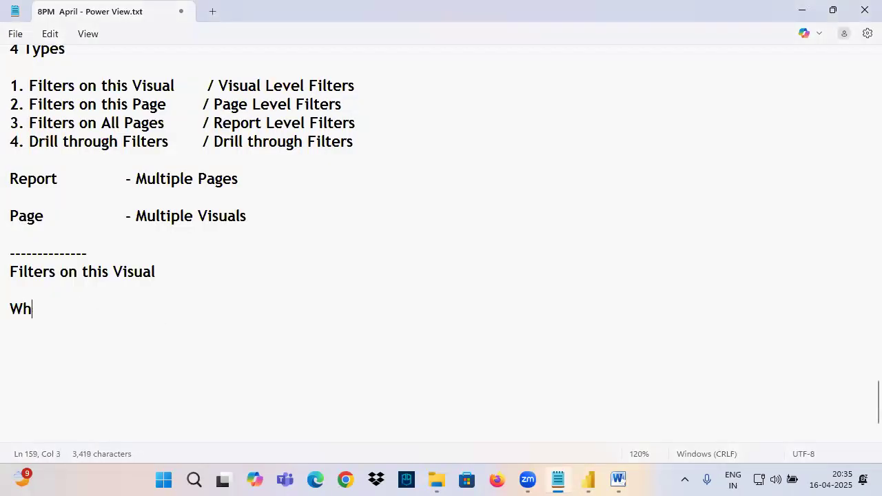
text(en ever w)
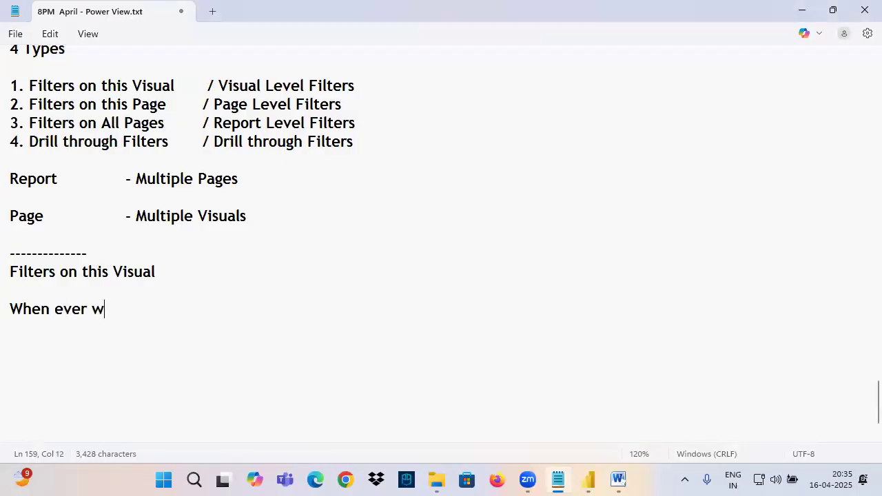
text(e need to F)
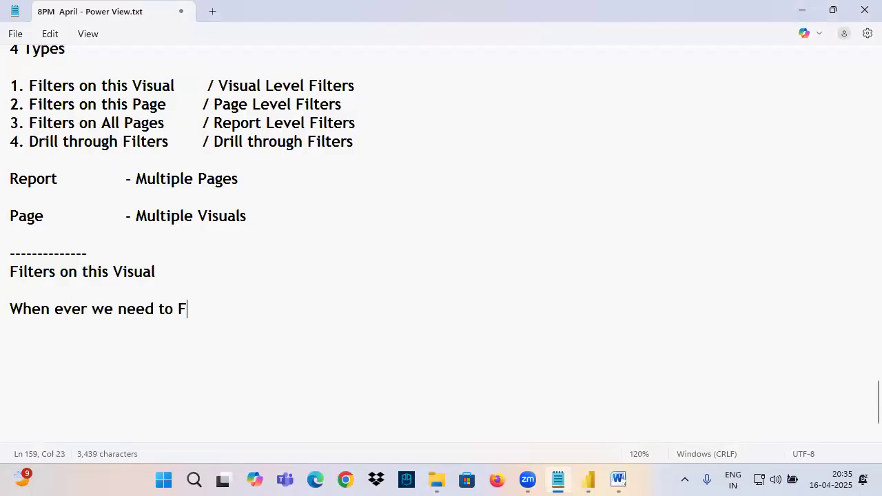
text(ilter the Data)
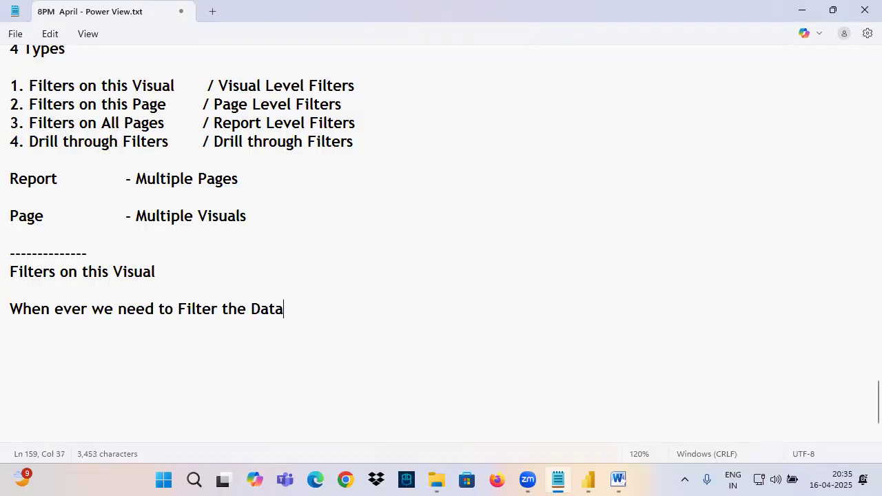
text( in a Single Visu)
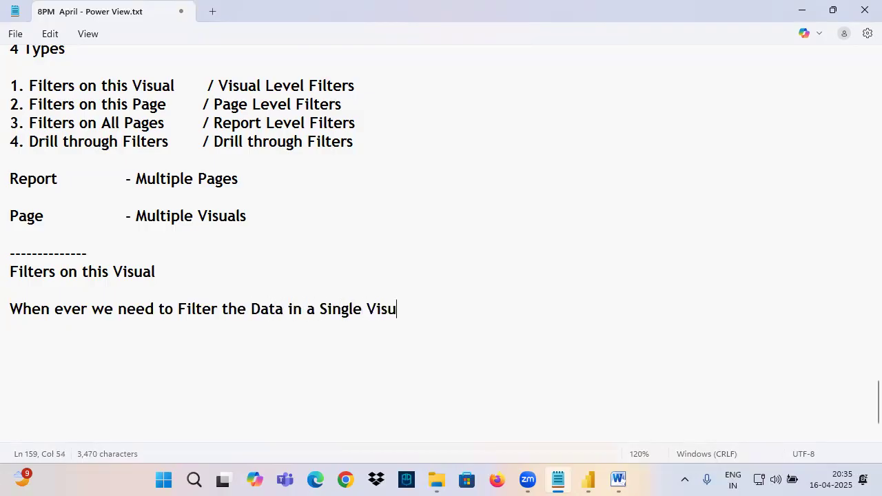
text(al thgen we)
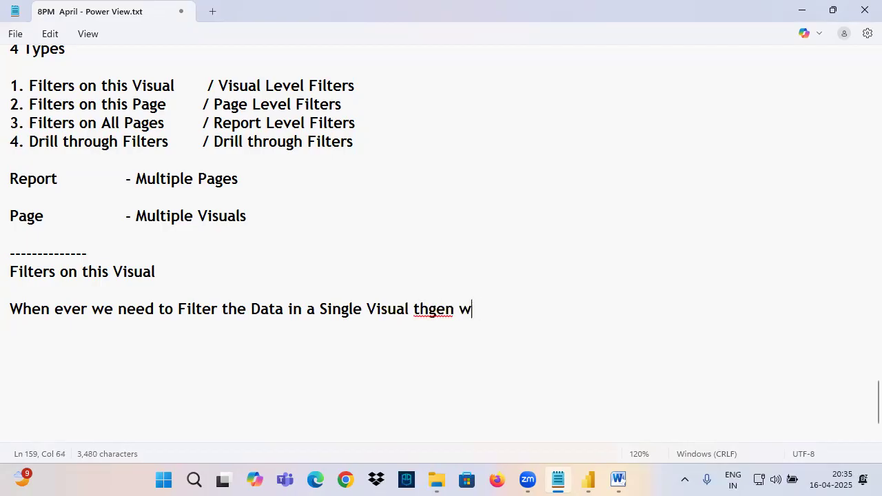
- Correct the mistyped ending and complete the sentence with "then we will use Filters on this Visual."
key(BackSpace)
key(BackSpace)
key(BackSpace)
key(BackSpace)
key(BackSpace)
key(BackSpace)
text(en we wio)
key(BackSpace)
text(ll use)
text(Filters on this Visual)
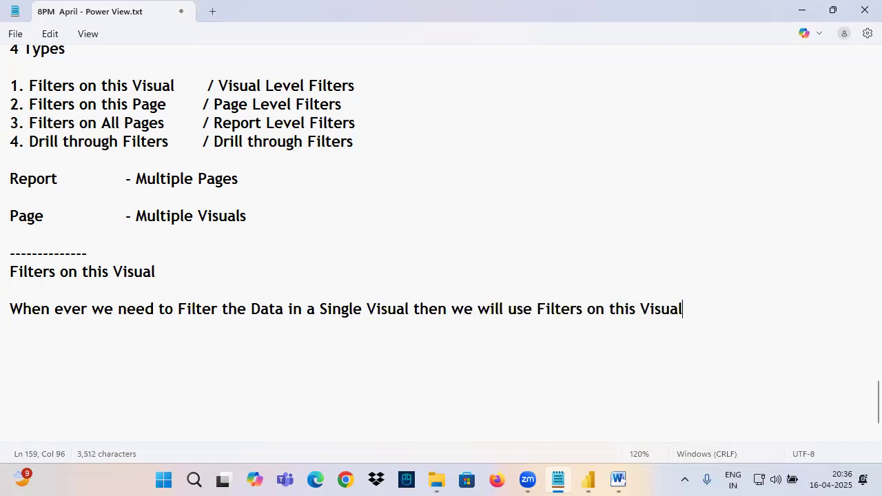
drag(139, 314, 406, 308)
drag(469, 312, 706, 310)
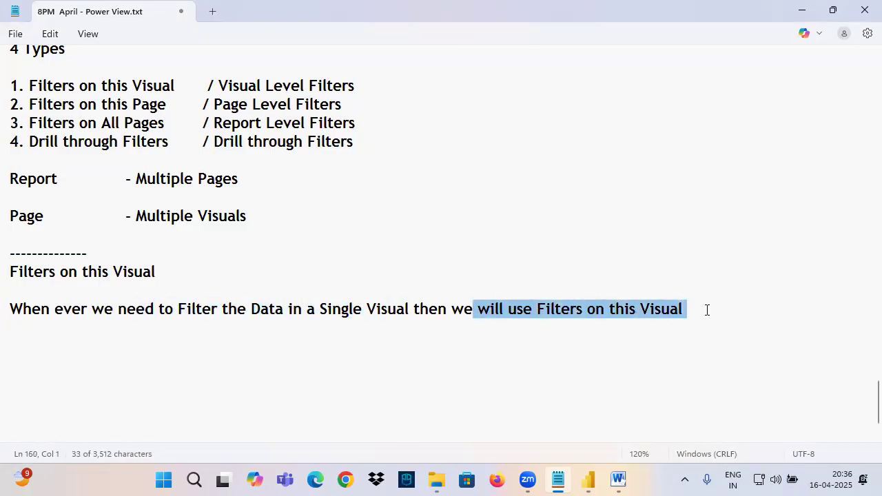
click(717, 321)
text(.)
- Switch to Power BI and select the Sum of Sales by Region donut chart
click(588, 481)
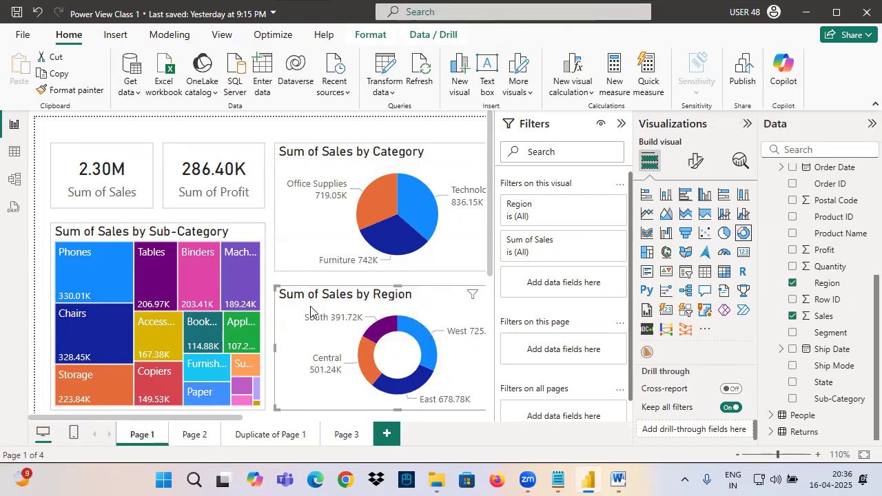
click(269, 130)
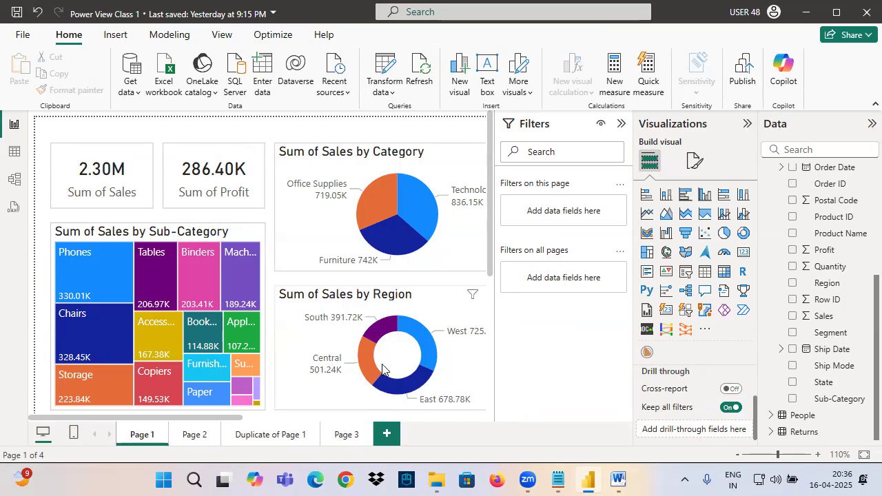
click(375, 319)
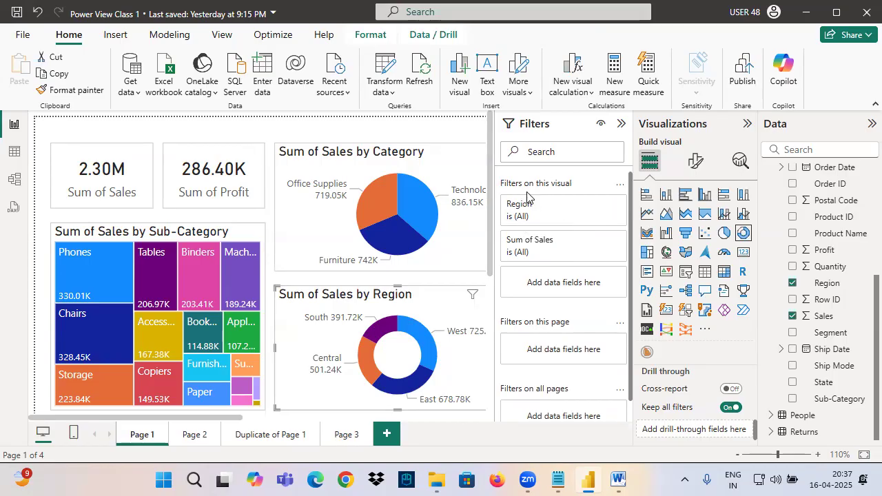
- Expand the donut chart's Region filter under Filters on this visual and open its filter type choices
mouse_move(514, 177)
mouse_down()
mouse_move(534, 212)
mouse_move(506, 212)
mouse_up()
mouse_move(592, 209)
mouse_down()
mouse_move(612, 214)
mouse_move(593, 207)
mouse_up()
mouse_move(600, 177)
mouse_down()
mouse_move(598, 201)
mouse_move(688, 194)
mouse_up()
drag(643, 226, 680, 197)
mouse_move(700, 186)
mouse_down()
mouse_move(705, 177)
mouse_move(705, 207)
mouse_up()
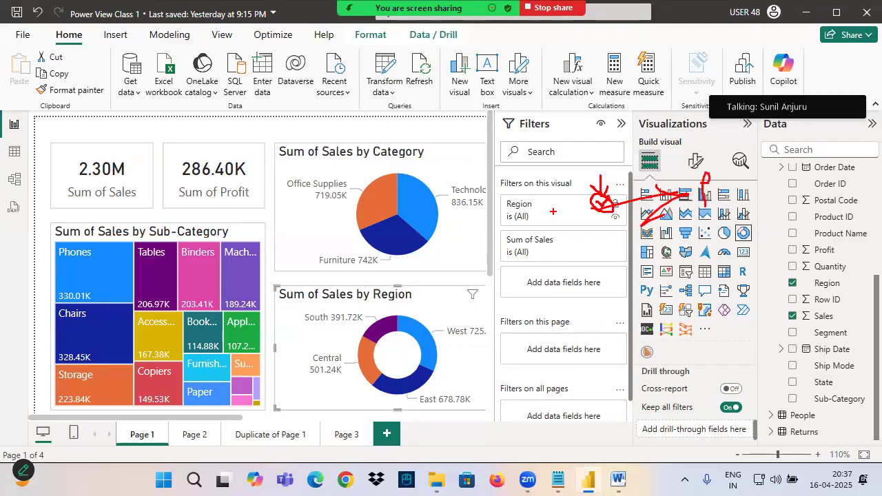
key(Escape)
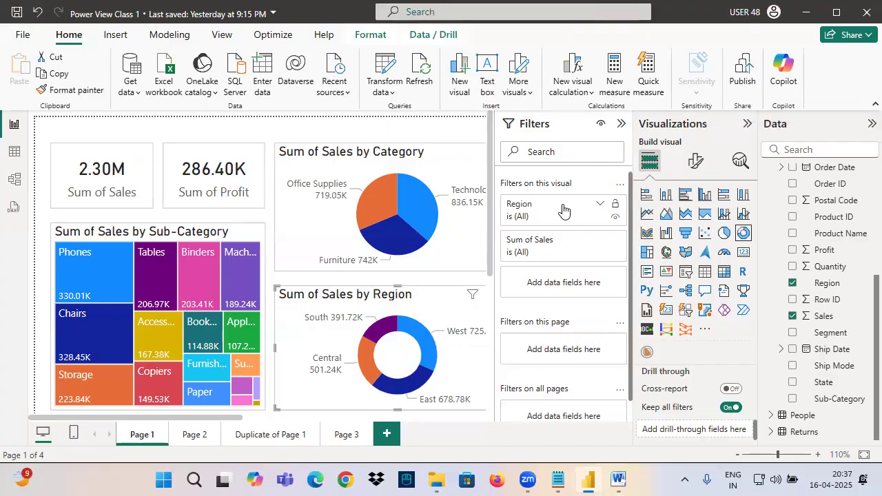
click(601, 206)
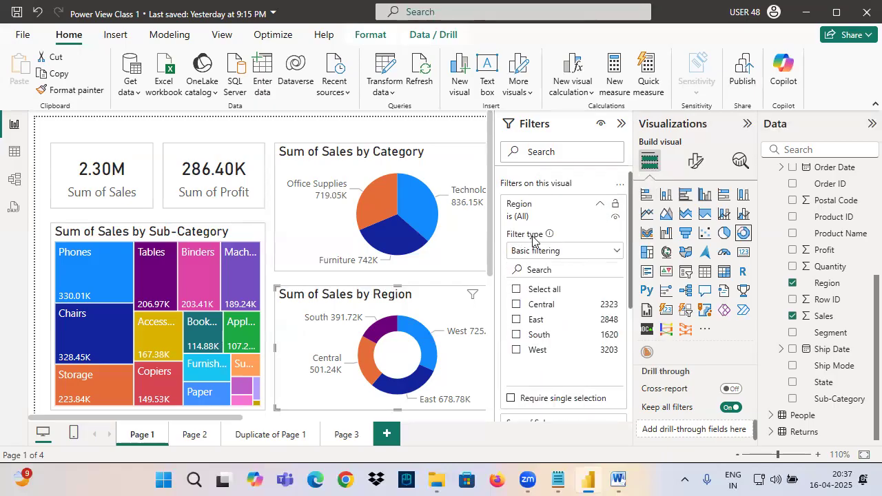
click(559, 252)
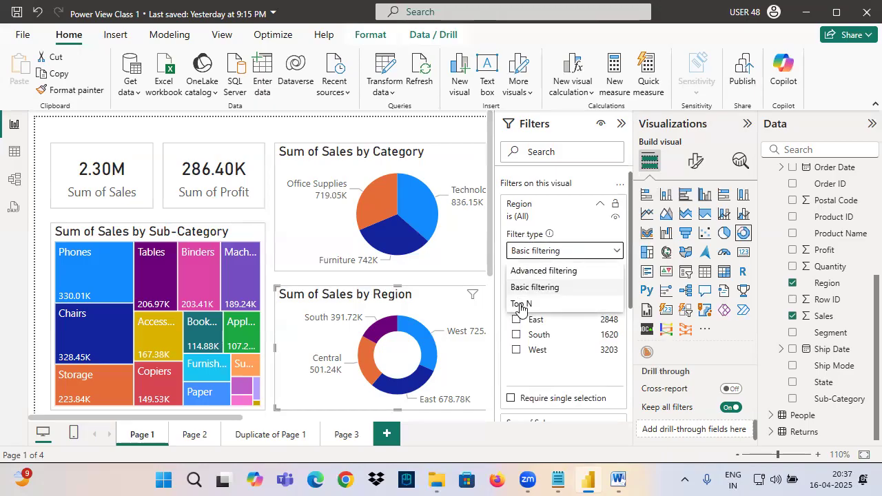
- Switch to Notepad and review the numbered list under the 4 Types heading
click(558, 480)
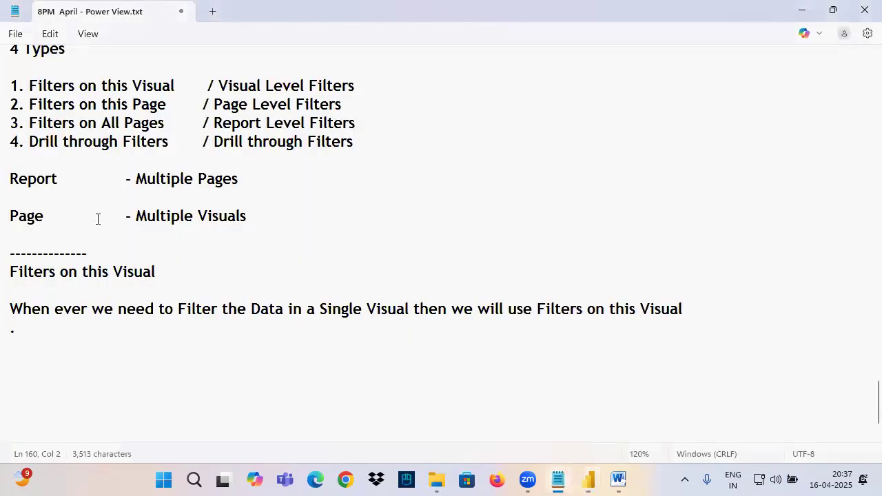
scroll(98, 219, up, 3)
drag(10, 216, 324, 326)
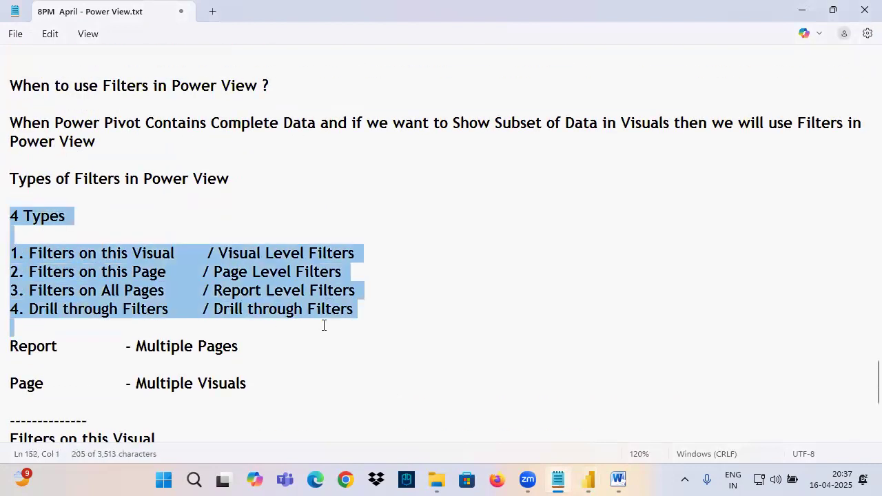
click(107, 272)
click(100, 296)
- Return to Power BI and examine how the Filter type setting belongs to the Region filter on this visual
click(590, 480)
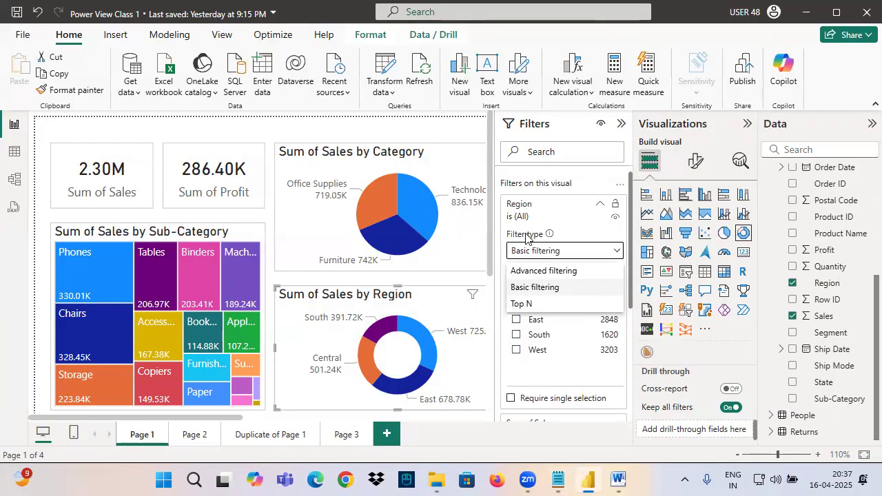
drag(500, 227, 555, 245)
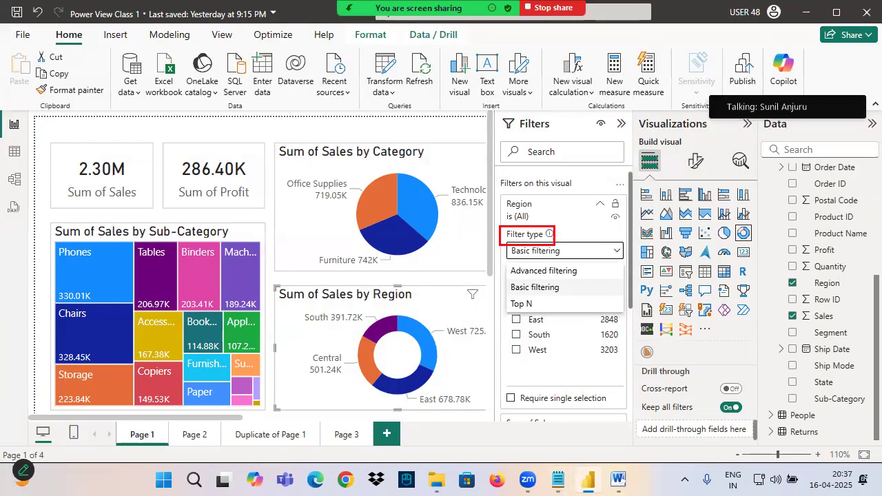
drag(552, 206, 535, 226)
mouse_move(519, 153)
mouse_down()
mouse_move(531, 178)
mouse_move(536, 162)
mouse_move(558, 195)
mouse_move(588, 173)
mouse_up()
mouse_move(566, 156)
mouse_down()
mouse_move(595, 141)
mouse_move(600, 173)
mouse_up()
mouse_move(602, 136)
mouse_down()
mouse_move(611, 160)
mouse_move(663, 137)
mouse_up()
drag(515, 215, 548, 226)
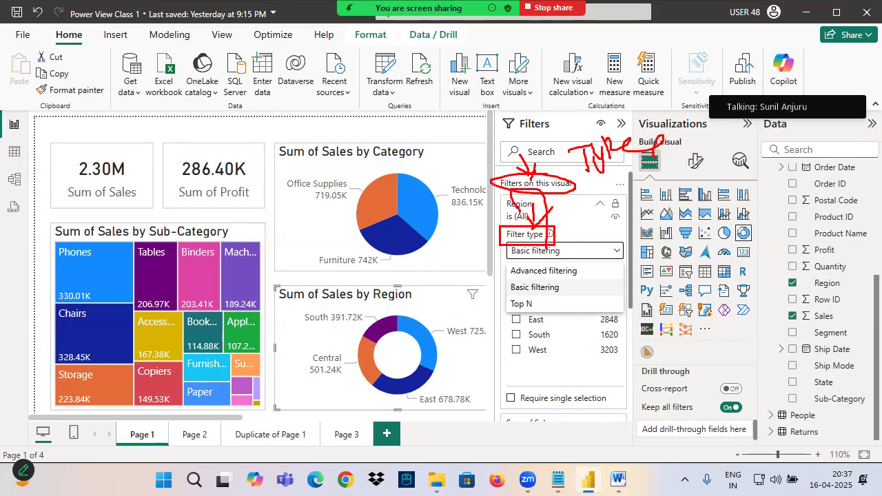
- Compare the four filter types in the Notepad notes with the filter type choices of the Region filter in Power BI
click(558, 480)
drag(17, 218, 353, 310)
click(53, 253)
drag(54, 253, 169, 309)
click(588, 481)
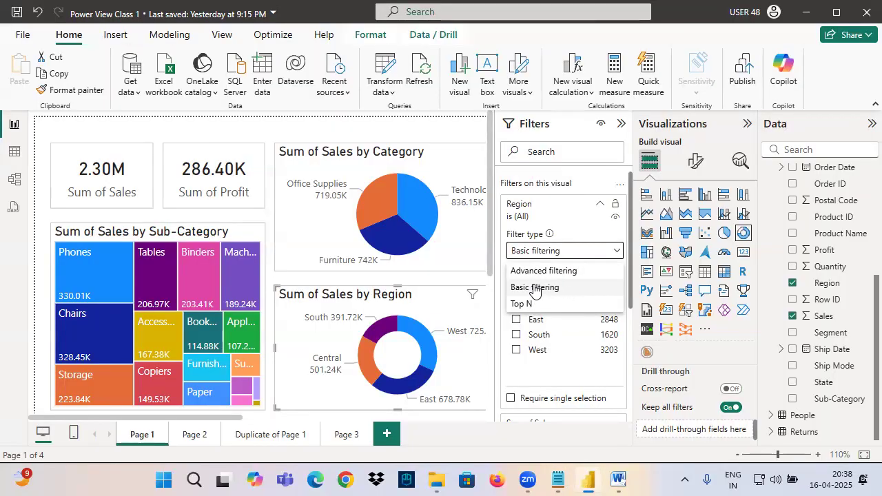
- Switch to Notepad and add the heading "Filter Sub-Types" below the Filters on this Visual explanation
click(558, 480)
click(81, 345)
scroll(106, 335, down, 4)
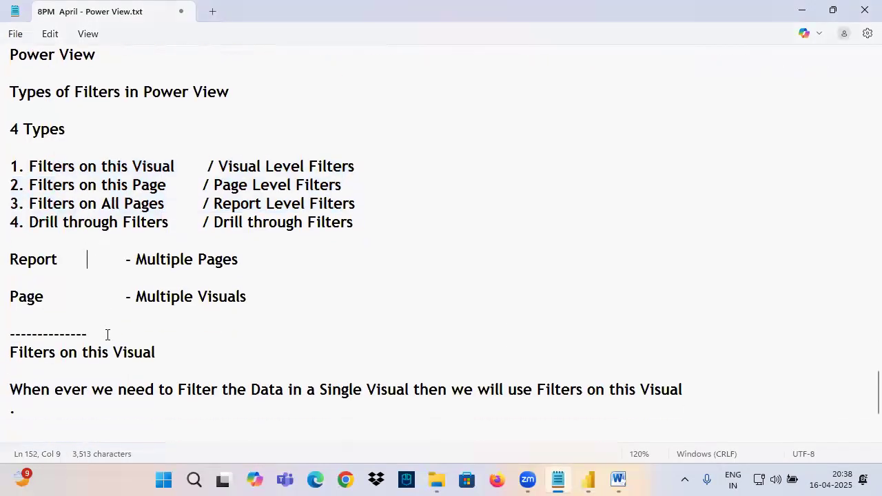
scroll(102, 331, up, 1)
click(45, 345)
key(Return)
text(Filter Sub-Types)
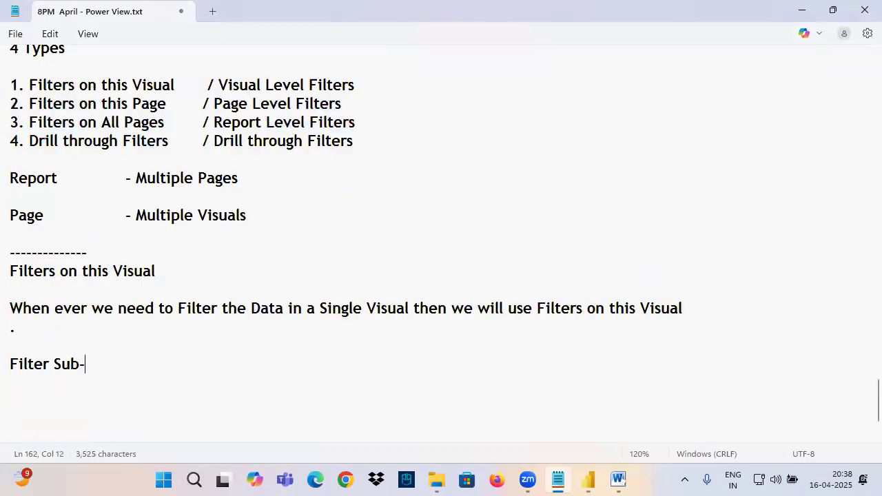
- List the sub-types below the heading as "1. Basic", "2. Advanced" and "3. Top N"
key(Return)
key(Return)
text(1. Baswsic)
key(BackSpace)
key(BackSpace)
key(BackSpace)
key(BackSpace)
text(ic)
key(Return)
text(2. Advanced)
key(Return)
text(3. )
text(RT)
key(BackSpace)
key(BackSpace)
text(Y)
key(BackSpace)
text(Top N)
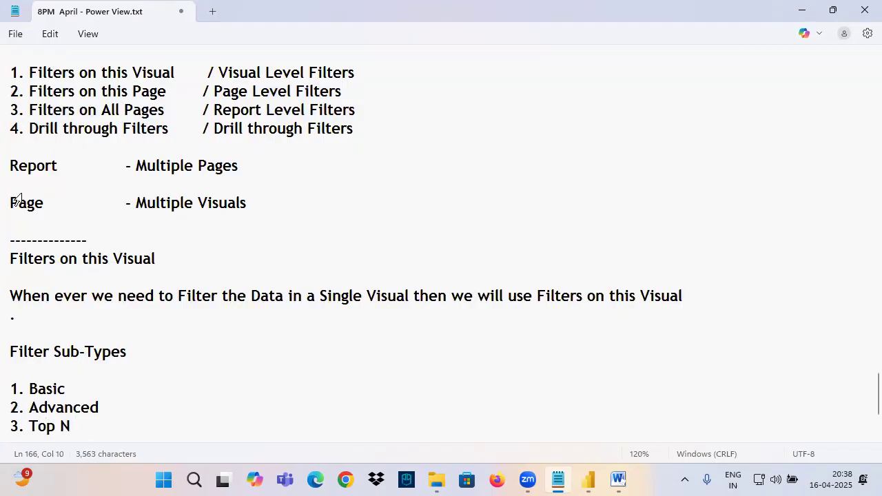
- Review the Basic, Advanced and Top N entries in the Filter Sub-Types list
scroll(21, 200, down, 3)
mouse_move(26, 253)
mouse_down()
mouse_move(77, 256)
mouse_move(143, 237)
mouse_up()
mouse_move(68, 239)
mouse_down()
mouse_move(17, 256)
mouse_move(68, 255)
mouse_up()
mouse_move(7, 258)
mouse_down()
mouse_move(123, 275)
mouse_move(238, 253)
mouse_up()
mouse_move(69, 236)
mouse_down()
mouse_move(35, 256)
mouse_move(73, 269)
mouse_up()
mouse_move(90, 259)
mouse_down()
mouse_move(42, 272)
mouse_move(88, 280)
mouse_up()
drag(22, 292, 102, 294)
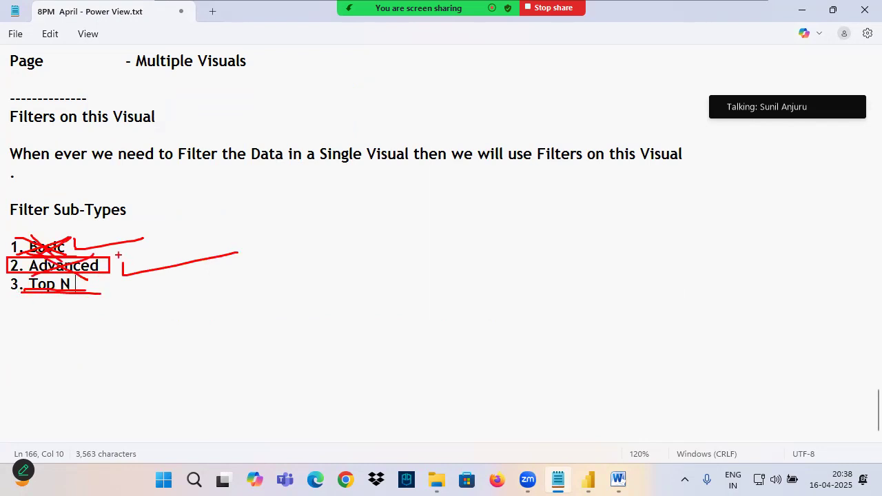
mouse_move(76, 238)
mouse_down()
mouse_move(114, 246)
mouse_move(194, 220)
mouse_up()
drag(125, 274, 271, 248)
drag(116, 279, 261, 270)
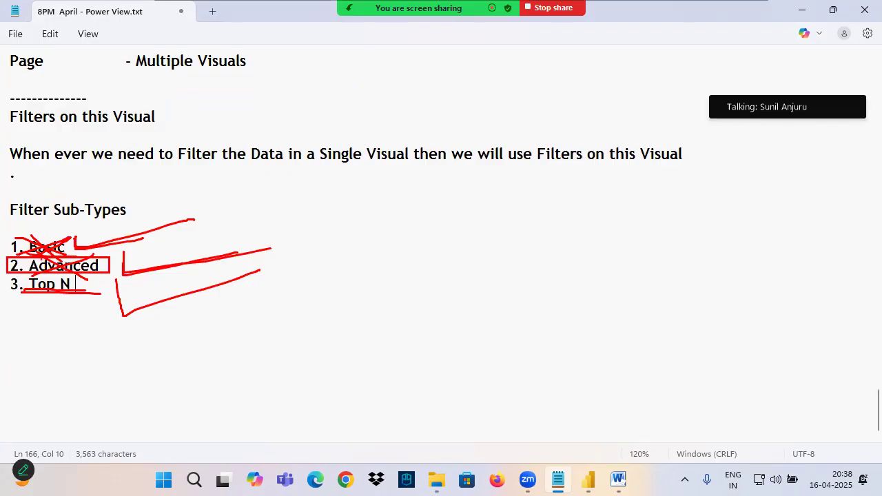
drag(29, 247, 67, 248)
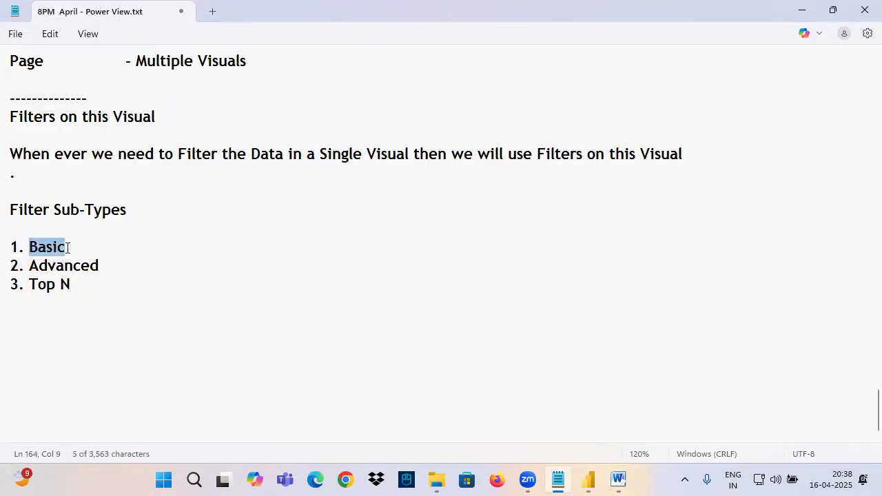
drag(29, 266, 114, 267)
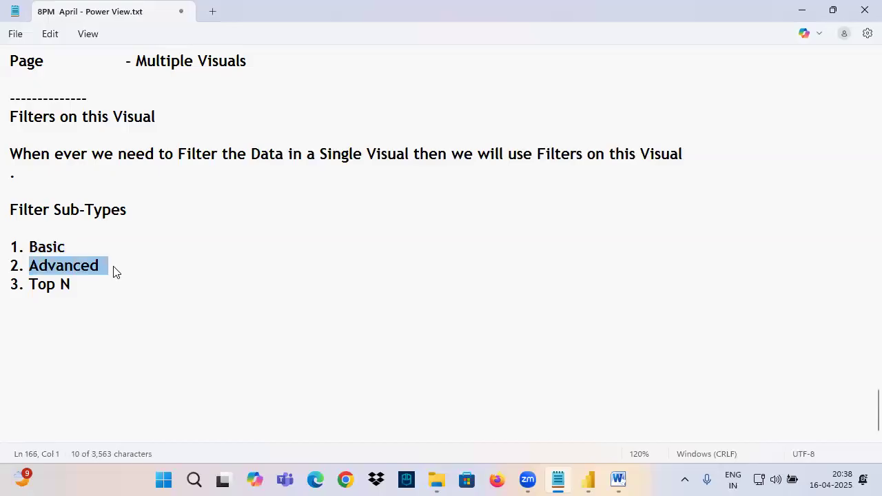
- Switch to Power BI and examine the donut chart's Region filter card in its collapsed and expanded form
click(588, 481)
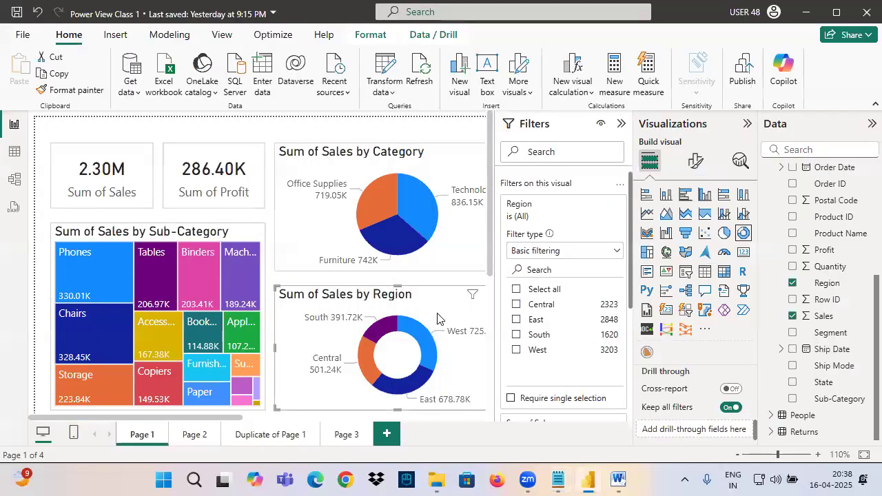
key(ctrl+2)
mouse_move(370, 305)
mouse_down()
mouse_move(416, 306)
mouse_move(397, 286)
mouse_move(429, 296)
mouse_up()
key(Escape)
click(599, 205)
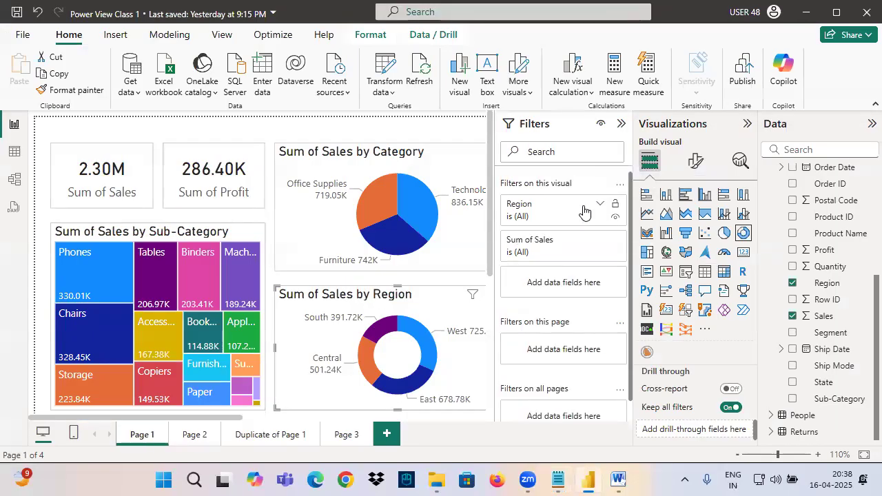
key(ctrl+2)
drag(507, 207, 538, 206)
mouse_move(531, 241)
mouse_down()
mouse_move(530, 221)
mouse_move(544, 232)
mouse_up()
drag(530, 225, 564, 224)
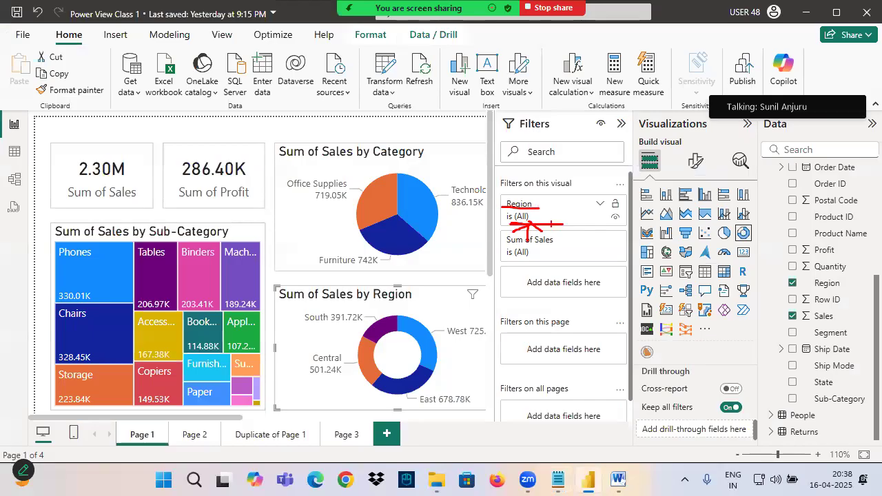
drag(603, 194, 604, 214)
key(ctrl+2)
click(599, 205)
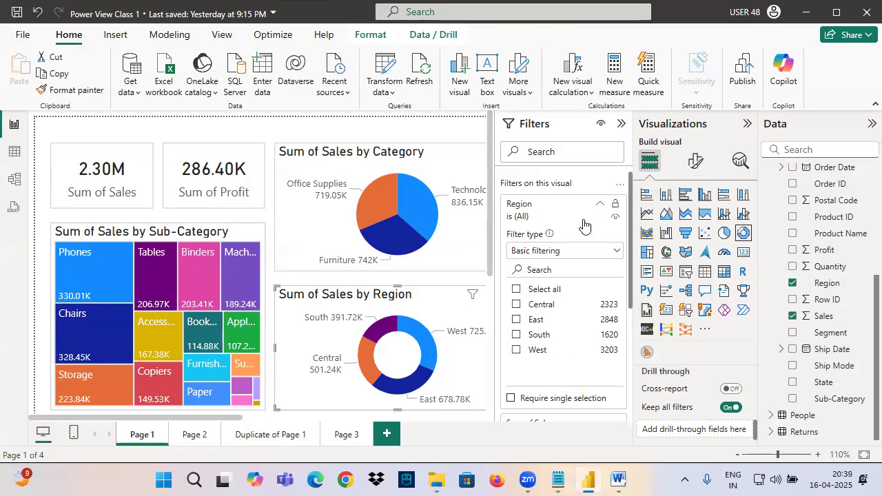
- Keep Basic filtering as the Region filter type and examine the listed regions and the numbers beside them
click(522, 251)
click(522, 289)
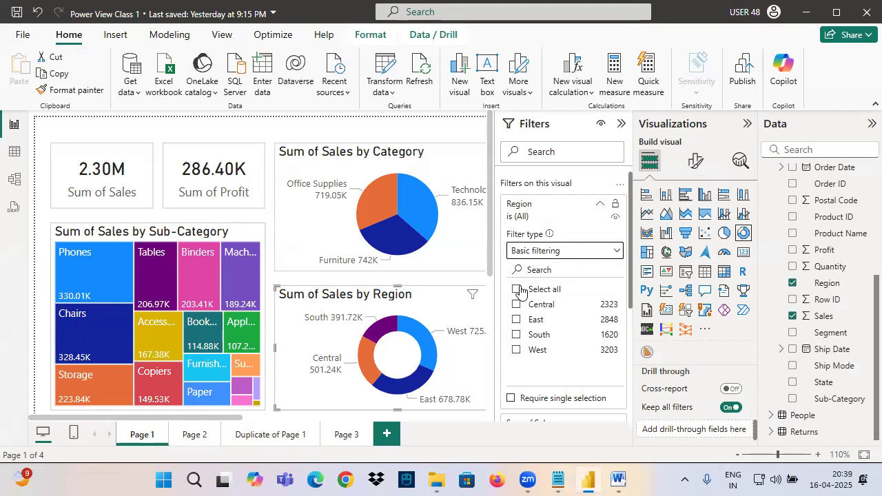
drag(516, 256, 574, 255)
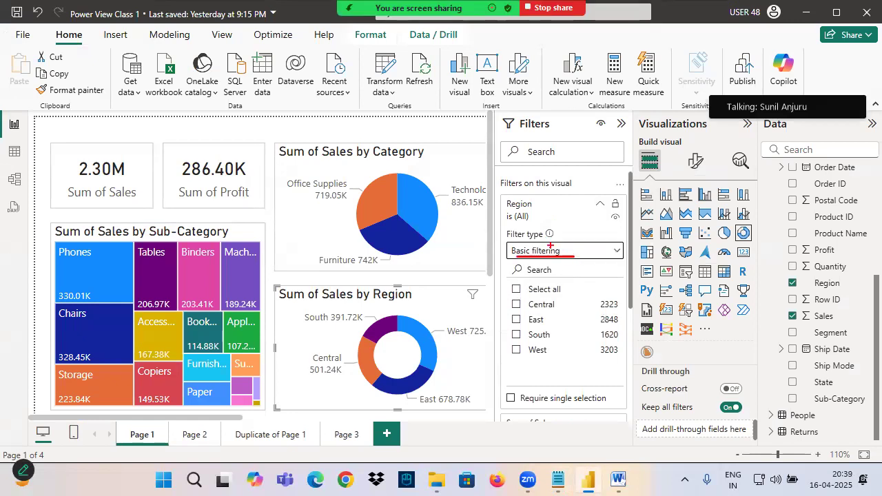
mouse_move(505, 211)
mouse_down()
mouse_move(540, 210)
mouse_move(477, 222)
mouse_move(500, 297)
mouse_move(518, 289)
mouse_move(555, 308)
mouse_move(556, 342)
mouse_up()
drag(528, 359, 568, 358)
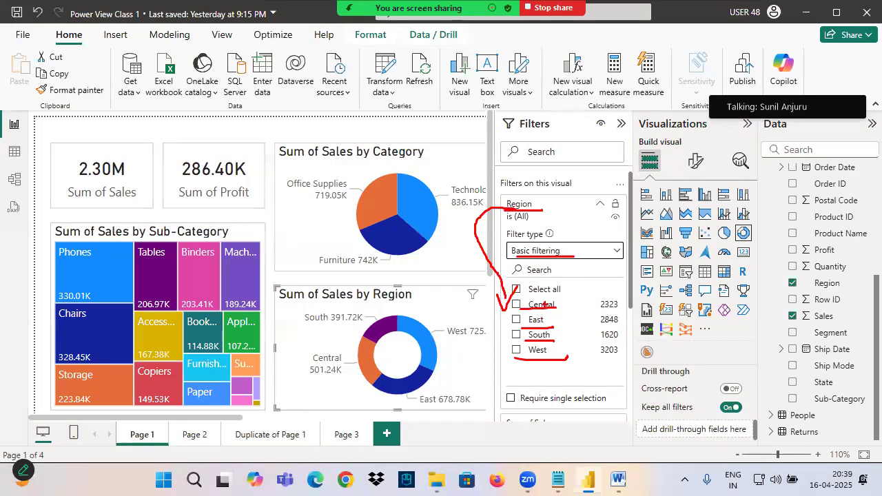
drag(590, 294, 627, 360)
mouse_move(597, 309)
mouse_down()
mouse_move(625, 308)
mouse_move(632, 324)
mouse_up()
drag(593, 341, 625, 339)
drag(590, 365, 640, 354)
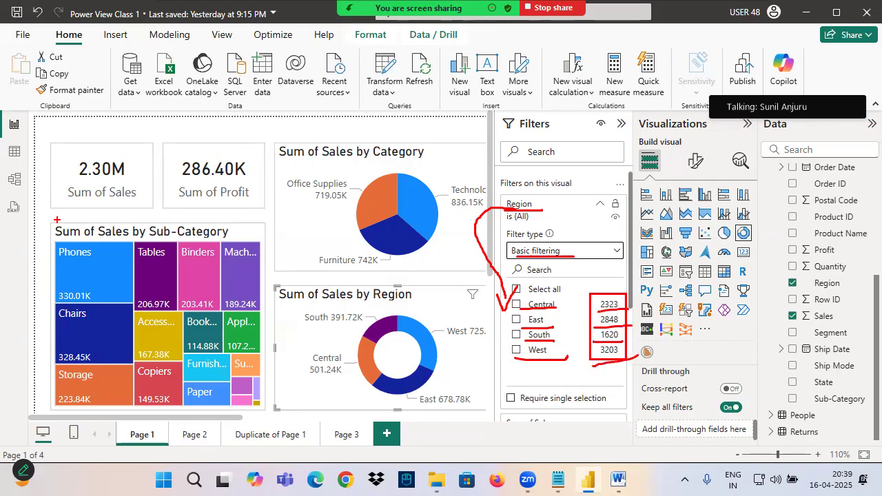
- Open the table view and check the row count of the Orders table
click(14, 151)
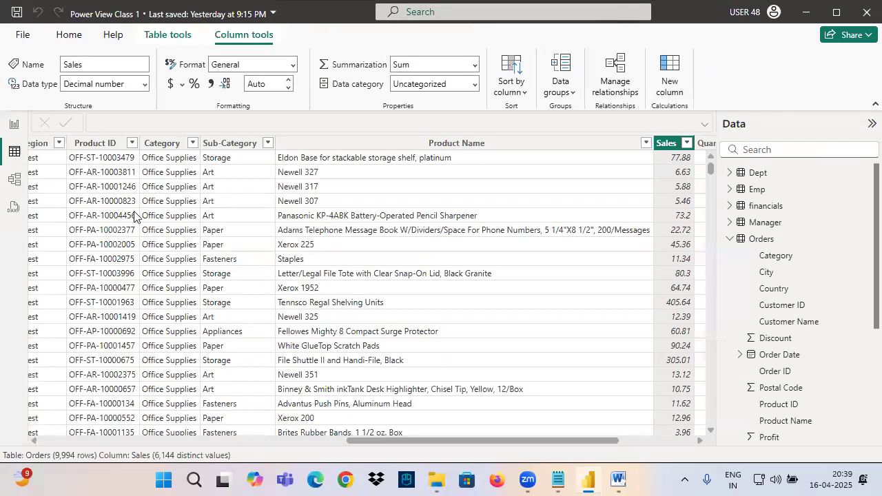
click(751, 244)
drag(47, 442, 136, 477)
drag(62, 393, 70, 447)
drag(52, 427, 69, 445)
drag(92, 412, 68, 466)
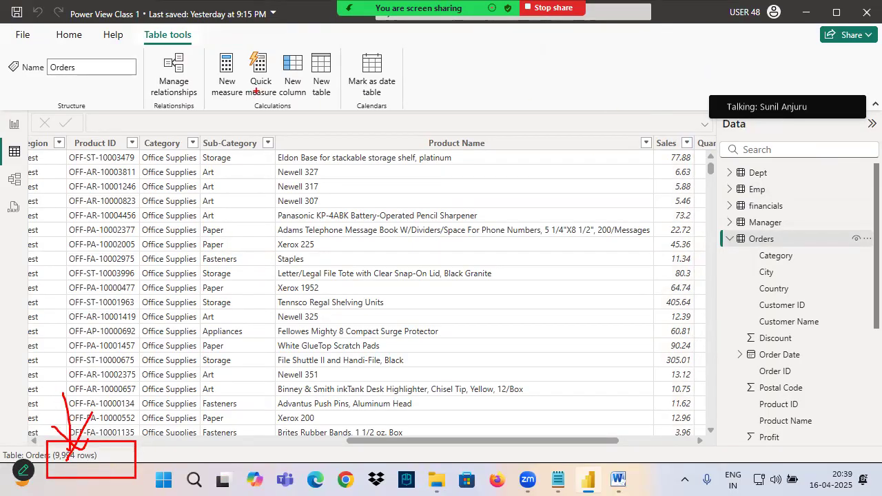
- Return to the report view and examine each region's row count under the Region filter's Basic filtering
click(14, 123)
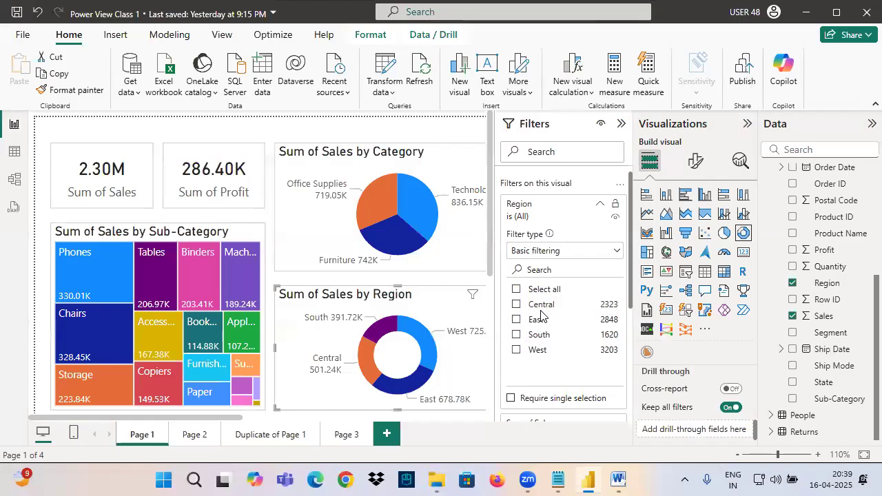
drag(527, 309, 562, 304)
drag(530, 329, 634, 326)
drag(522, 341, 564, 340)
drag(598, 340, 634, 340)
drag(529, 355, 635, 355)
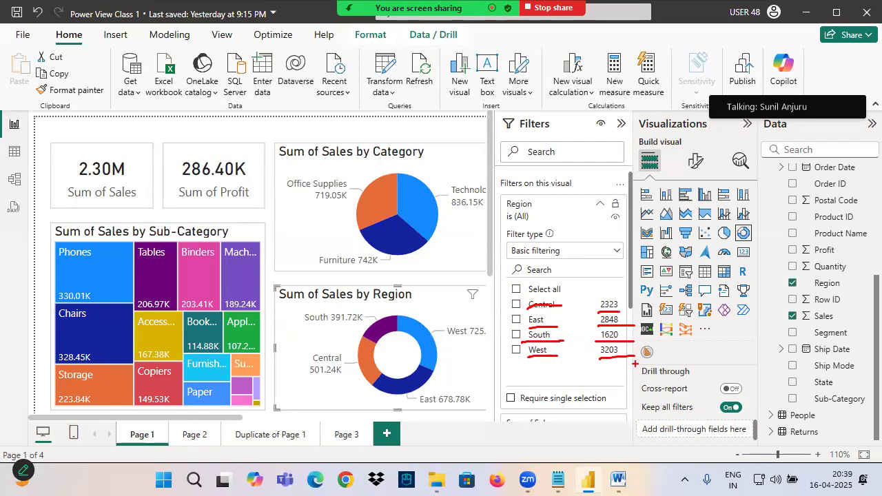
mouse_move(600, 297)
mouse_down()
mouse_move(591, 297)
mouse_move(591, 339)
mouse_move(629, 297)
mouse_up()
mouse_move(629, 356)
mouse_down()
mouse_move(593, 357)
mouse_move(609, 391)
mouse_up()
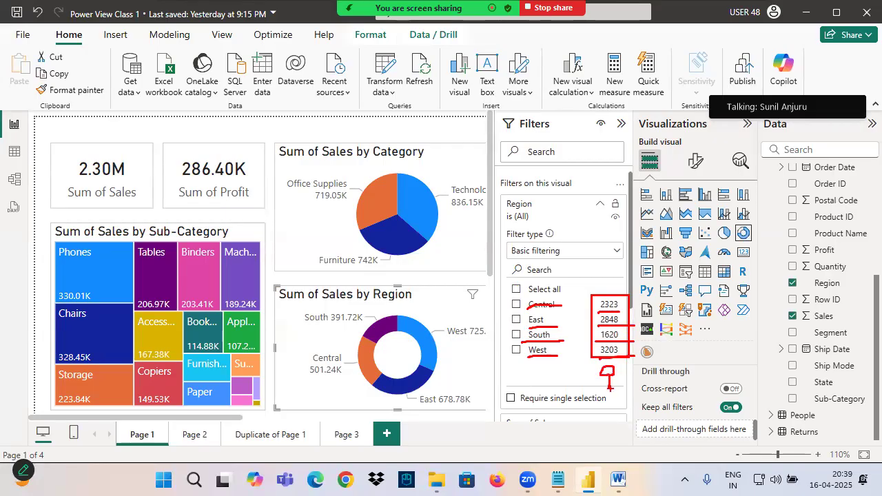
drag(595, 306, 624, 300)
drag(522, 256, 570, 253)
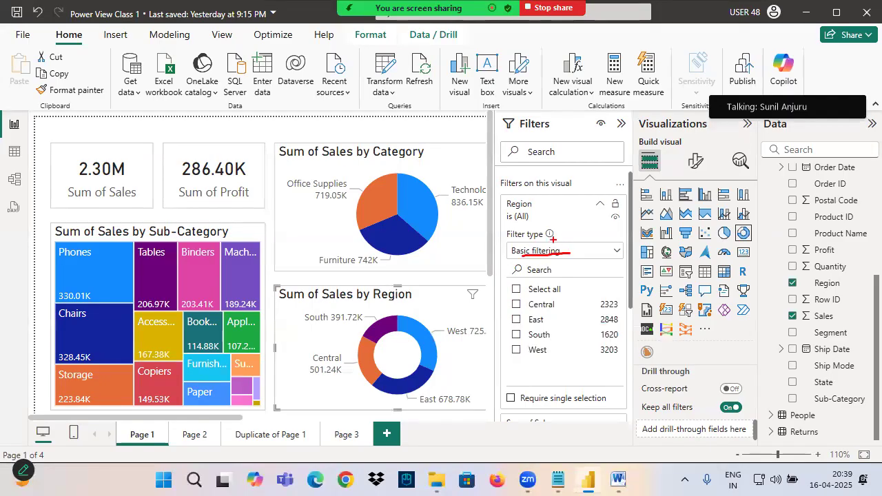
mouse_move(522, 207)
mouse_down()
mouse_move(505, 303)
mouse_move(524, 306)
mouse_up()
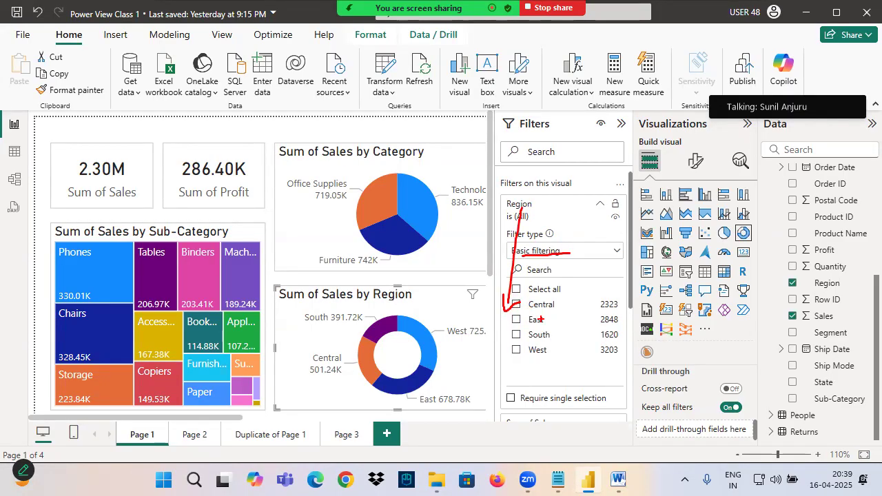
- Filter the donut chart's Region field to Central, East and South under Basic filtering, leaving West out
mouse_move(513, 343)
mouse_down()
mouse_move(617, 363)
mouse_move(463, 346)
mouse_up()
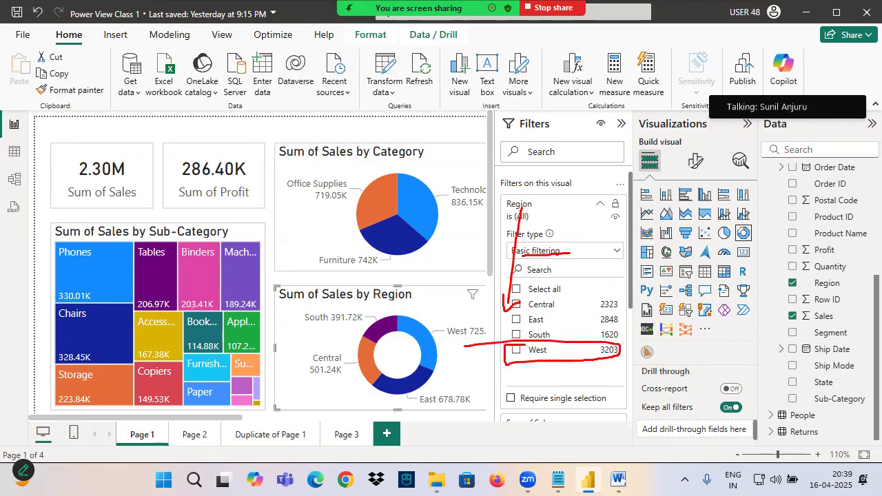
click(517, 304)
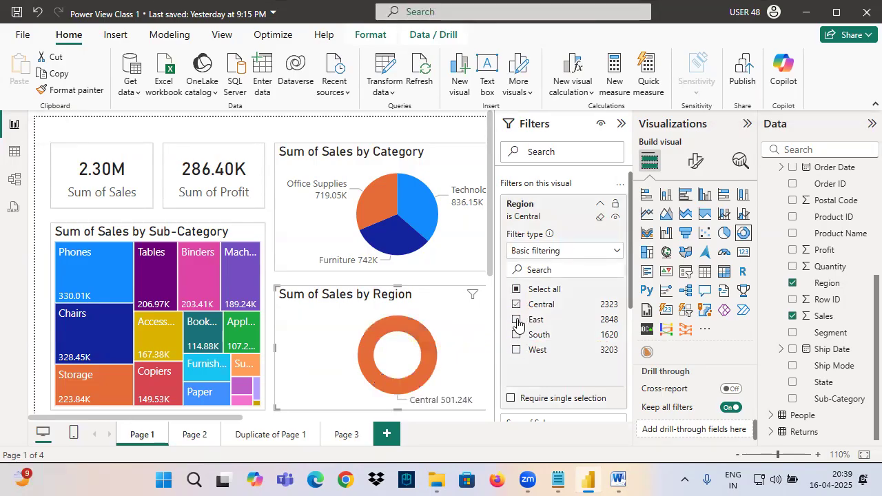
click(516, 319)
click(516, 334)
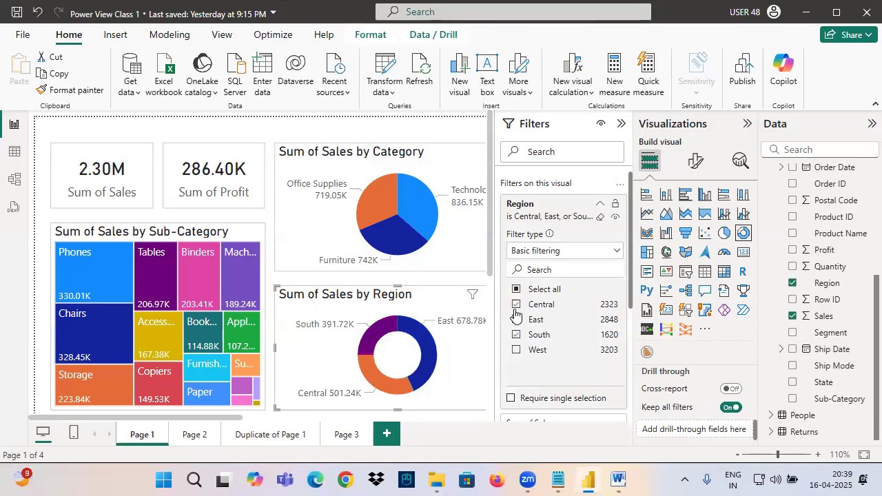
mouse_move(512, 297)
mouse_down()
mouse_move(526, 340)
mouse_move(512, 298)
mouse_up()
drag(515, 353, 557, 353)
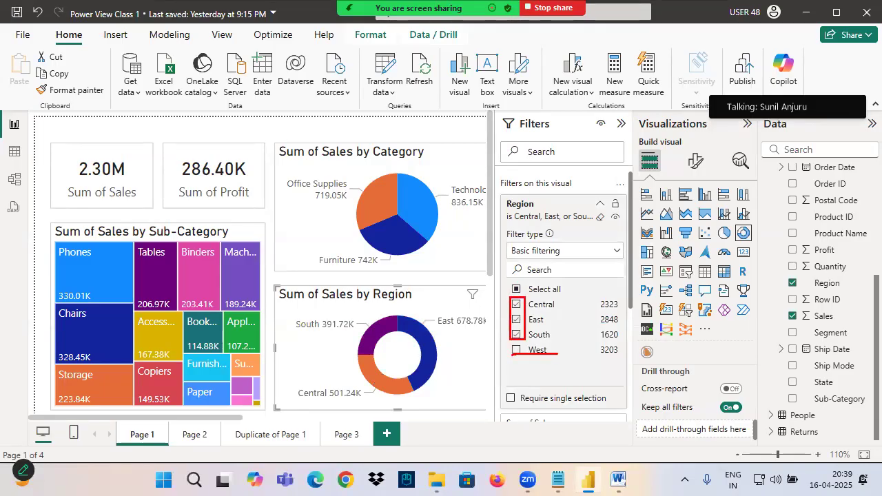
- Collapse the Region filter card and examine the donut chart's regions and the filters affecting this visual
click(605, 205)
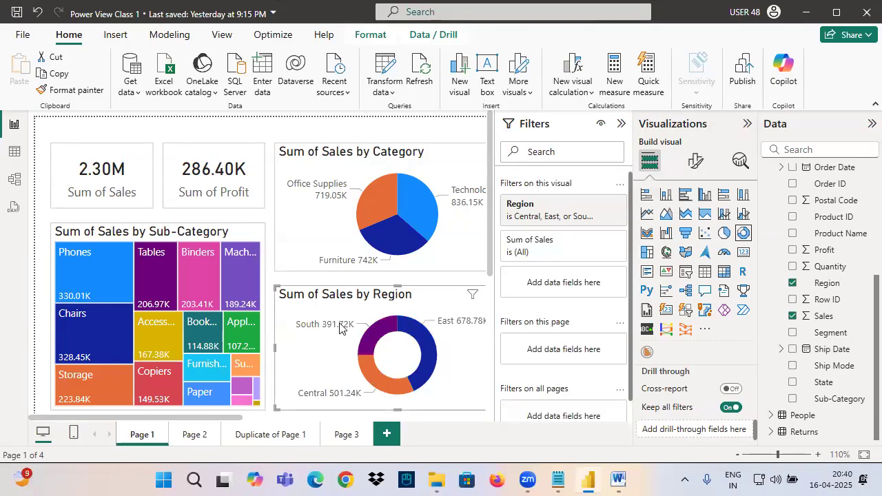
scroll(358, 318, down, 1)
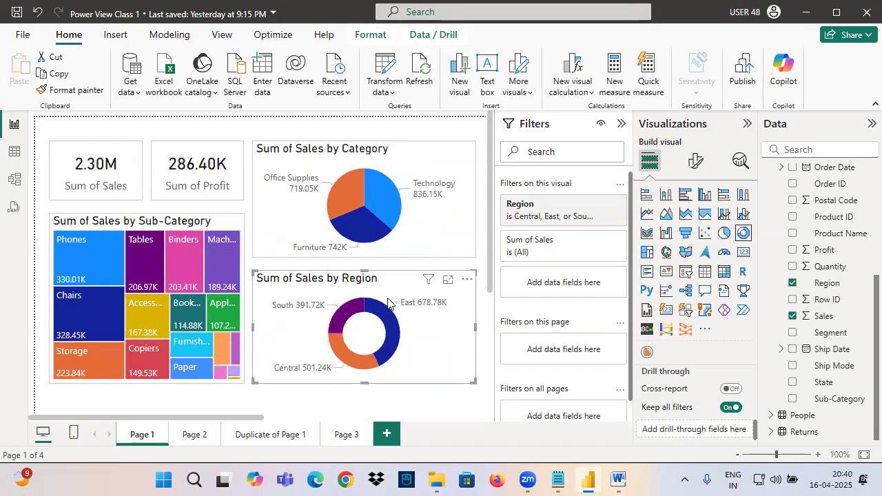
mouse_move(433, 282)
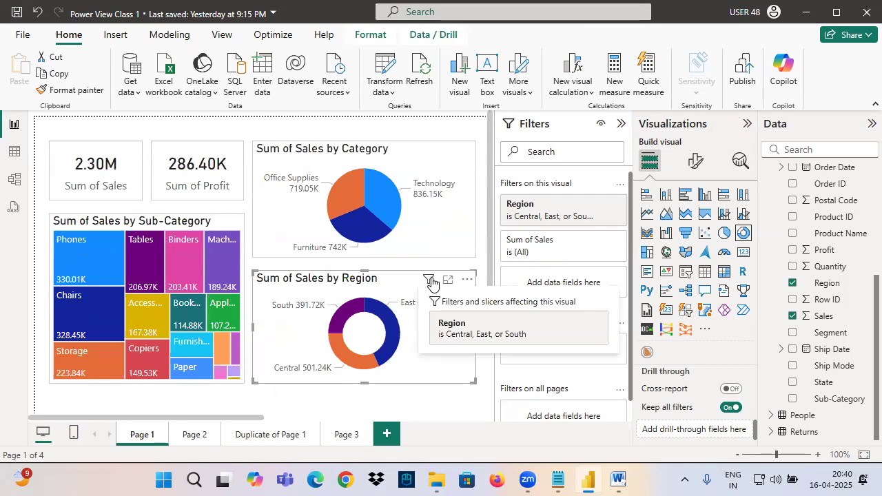
key(ctrl+2)
drag(395, 319, 457, 318)
drag(287, 386, 341, 378)
drag(281, 323, 307, 319)
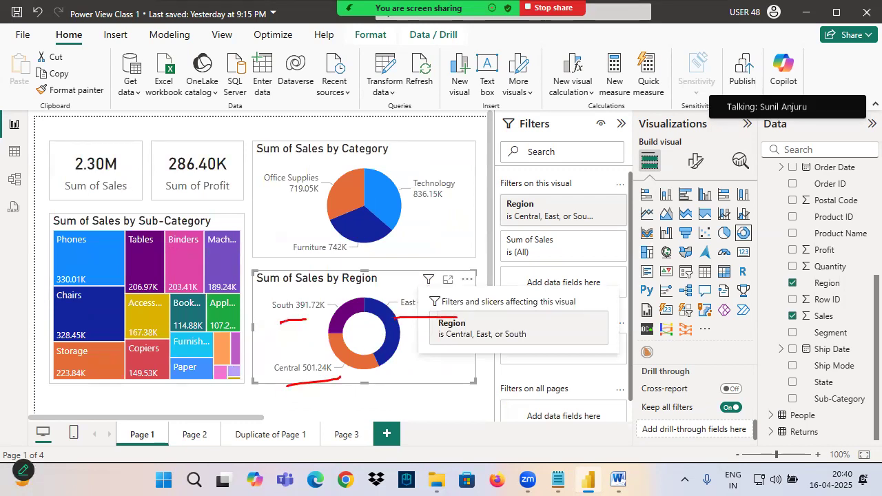
mouse_move(813, 212)
mouse_down()
mouse_move(796, 252)
mouse_move(854, 255)
mouse_up()
drag(832, 226, 827, 305)
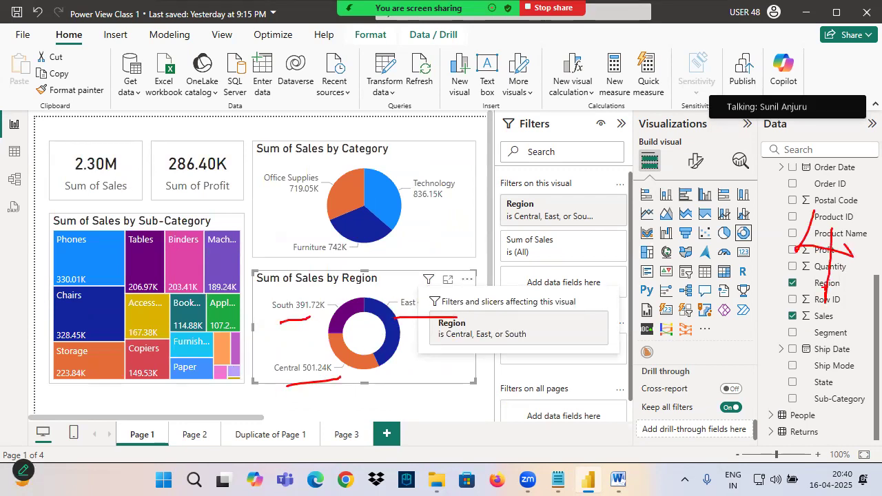
drag(773, 291, 881, 255)
mouse_move(774, 247)
mouse_down()
mouse_move(408, 284)
mouse_move(365, 315)
mouse_move(383, 338)
mouse_move(328, 377)
mouse_up()
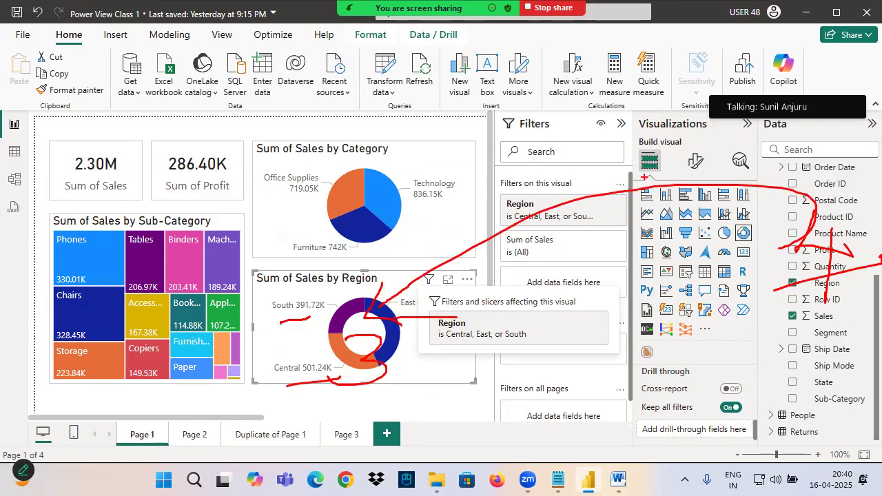
- Clear the Region filter on the donut chart
drag(519, 91, 536, 118)
drag(544, 94, 538, 118)
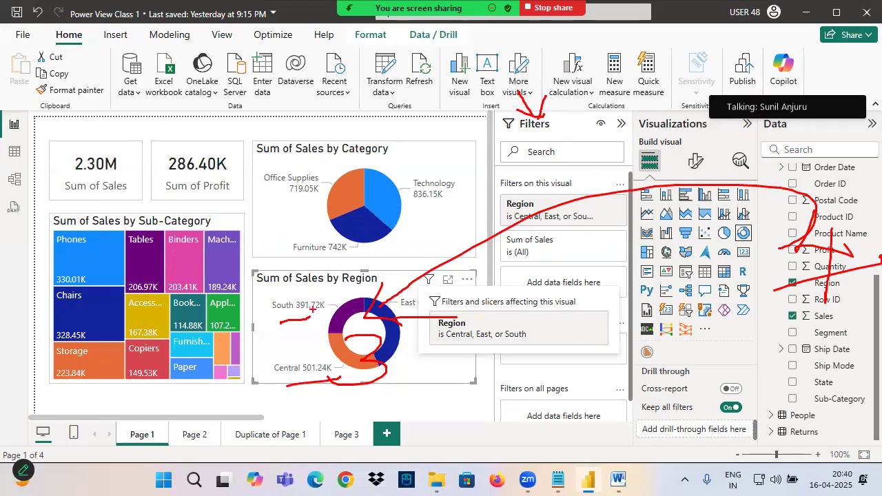
key(Escape)
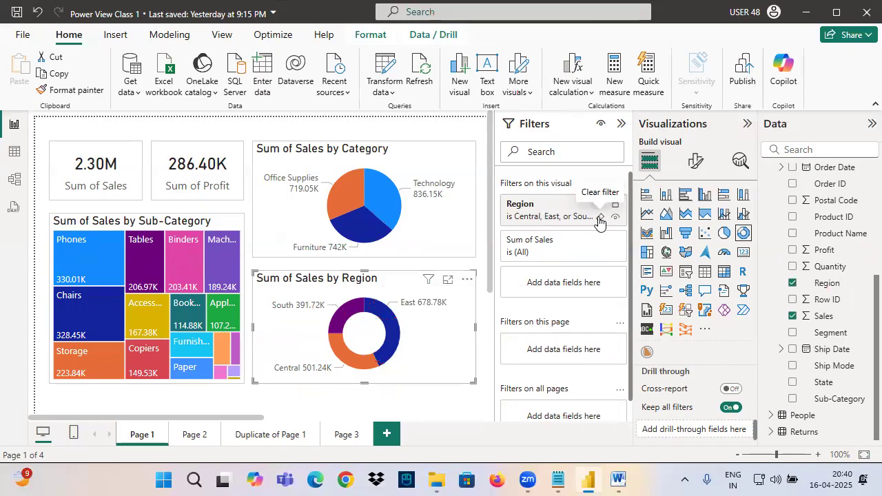
click(600, 218)
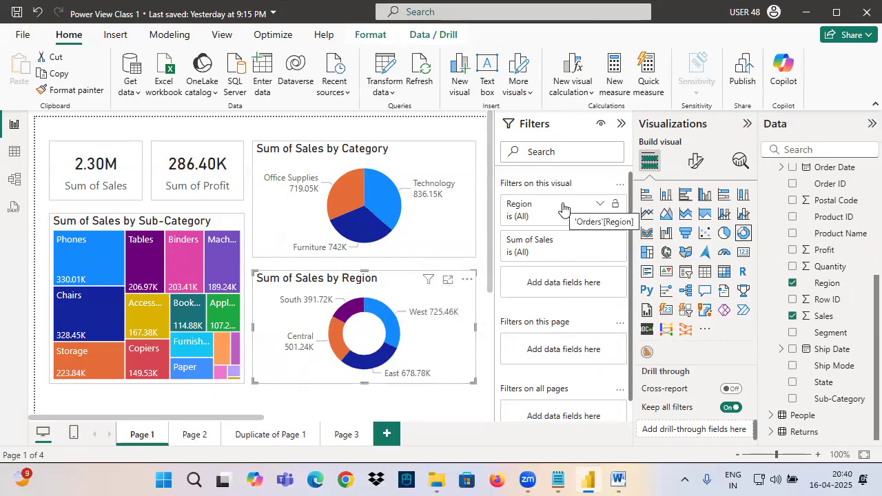
- Select the Sum of Sales card and examine its value as a candidate for filtering by region
click(105, 179)
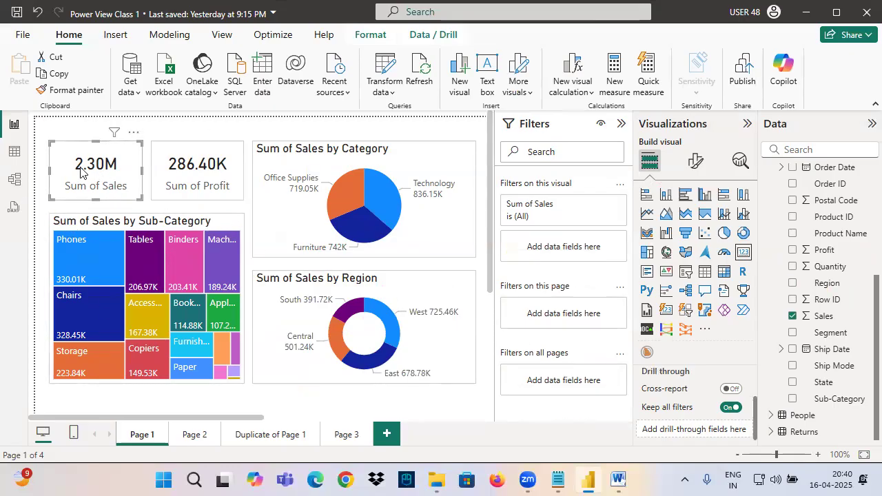
drag(49, 141, 142, 201)
mouse_move(81, 102)
mouse_down()
mouse_move(88, 136)
mouse_move(155, 104)
mouse_move(151, 125)
mouse_up()
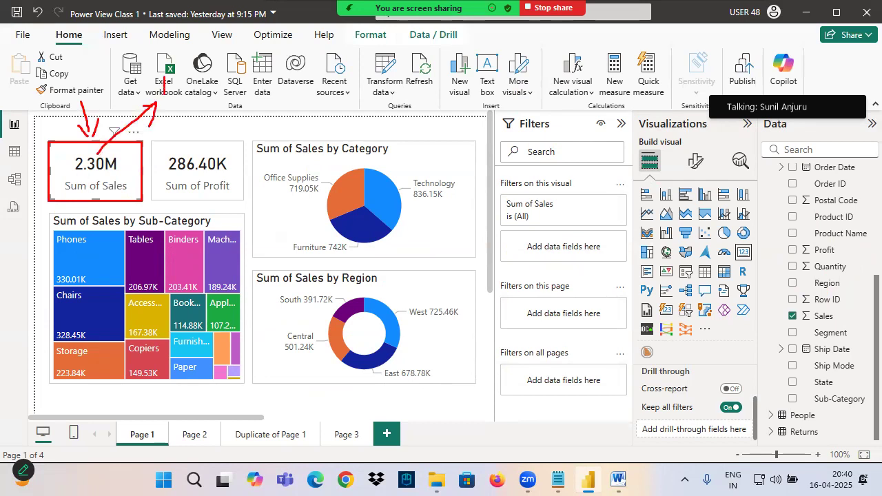
mouse_move(181, 83)
mouse_down()
mouse_move(174, 119)
mouse_move(207, 69)
mouse_move(226, 115)
mouse_up()
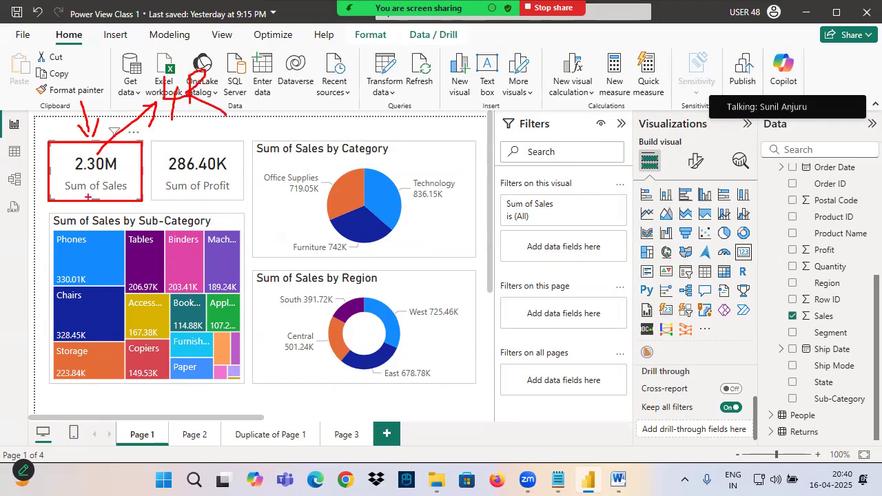
drag(33, 207, 141, 144)
mouse_move(65, 146)
mouse_down()
mouse_move(169, 206)
mouse_move(173, 188)
mouse_up()
drag(98, 134, 87, 82)
drag(73, 103, 88, 131)
drag(112, 105, 98, 122)
mouse_move(156, 112)
mouse_down()
mouse_move(203, 72)
mouse_move(157, 119)
mouse_up()
drag(183, 102, 211, 113)
mouse_move(272, 68)
mouse_down()
mouse_move(284, 89)
mouse_move(314, 80)
mouse_move(340, 86)
mouse_up()
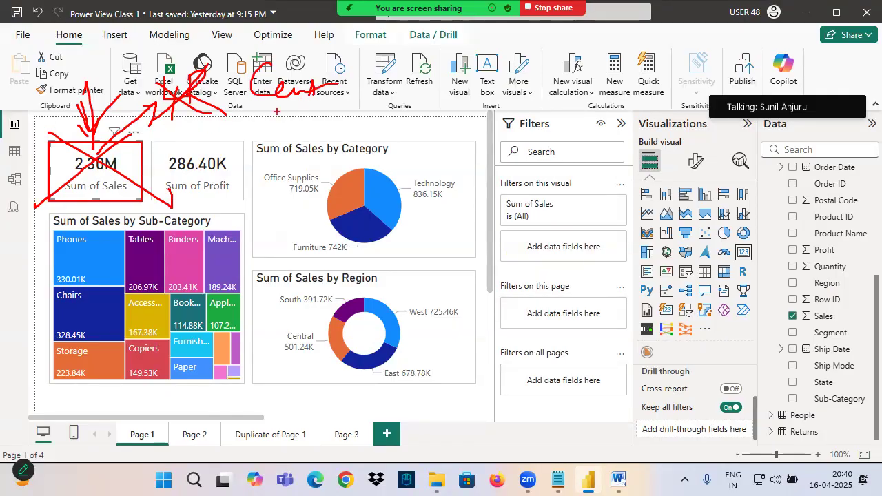
mouse_move(138, 153)
mouse_down()
mouse_move(115, 205)
mouse_move(82, 147)
mouse_up()
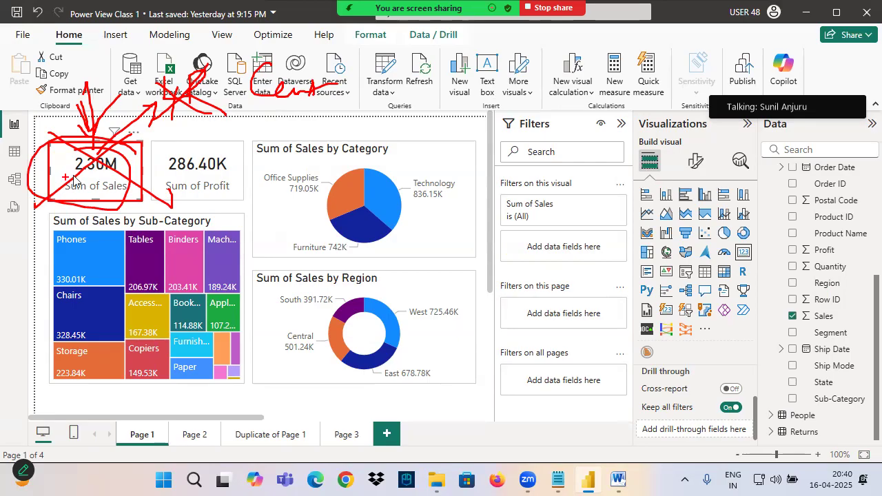
- Examine which fields are listed under Filters on this visual for the Sum of Sales card
key(e)
drag(69, 109, 83, 160)
drag(68, 145, 83, 161)
mouse_move(101, 131)
mouse_down()
mouse_move(81, 158)
mouse_move(142, 163)
mouse_up()
mouse_move(507, 196)
mouse_down()
mouse_move(579, 195)
mouse_move(506, 172)
mouse_move(552, 211)
mouse_up()
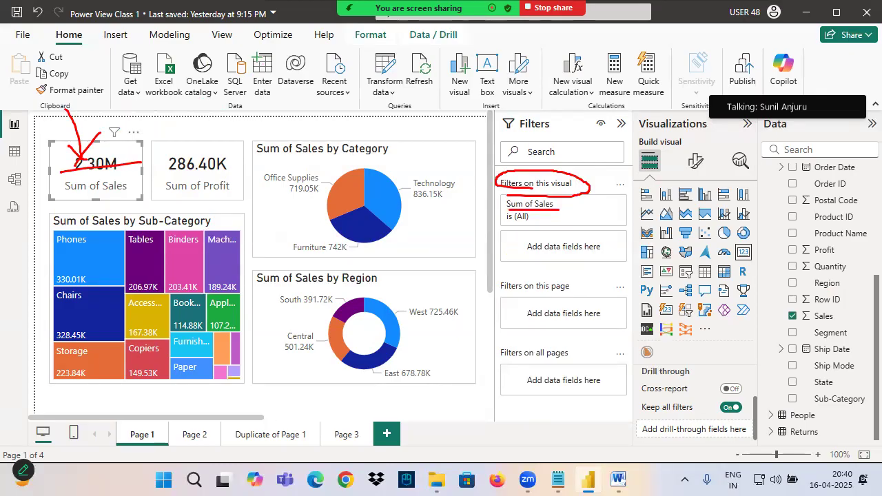
mouse_move(99, 114)
mouse_down()
mouse_move(99, 153)
mouse_move(109, 166)
mouse_up()
drag(119, 133, 100, 167)
mouse_move(134, 109)
mouse_down()
mouse_move(128, 104)
mouse_move(149, 130)
mouse_move(247, 86)
mouse_up()
- Select the Sum of Sales by Region donut chart and examine its fields under Filters on this visual
click(386, 283)
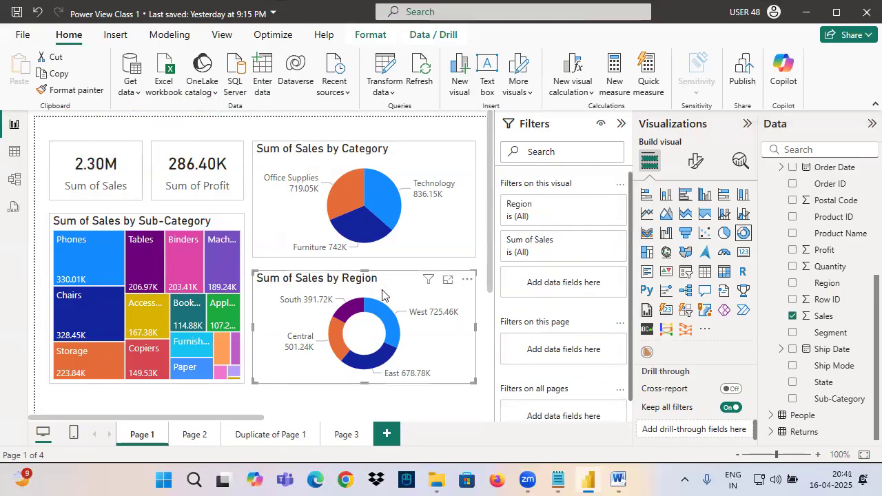
drag(508, 246, 559, 241)
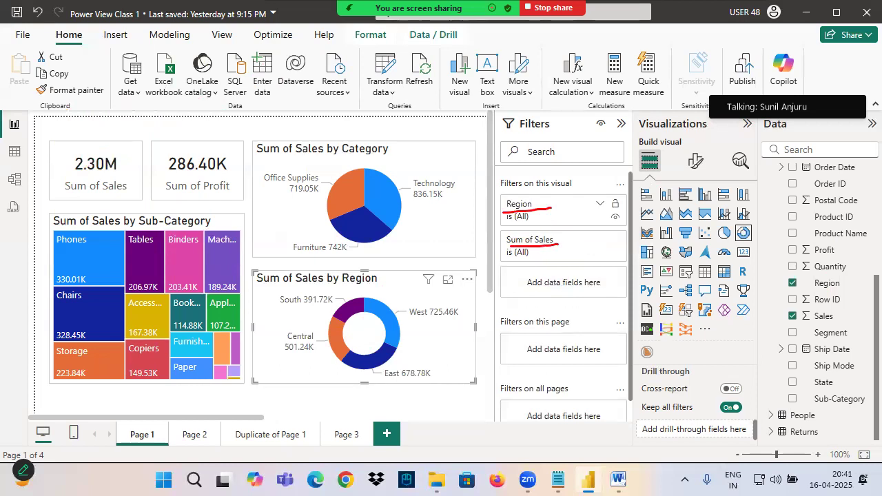
mouse_move(530, 199)
mouse_down()
mouse_move(565, 193)
mouse_move(545, 234)
mouse_up()
drag(396, 289, 317, 294)
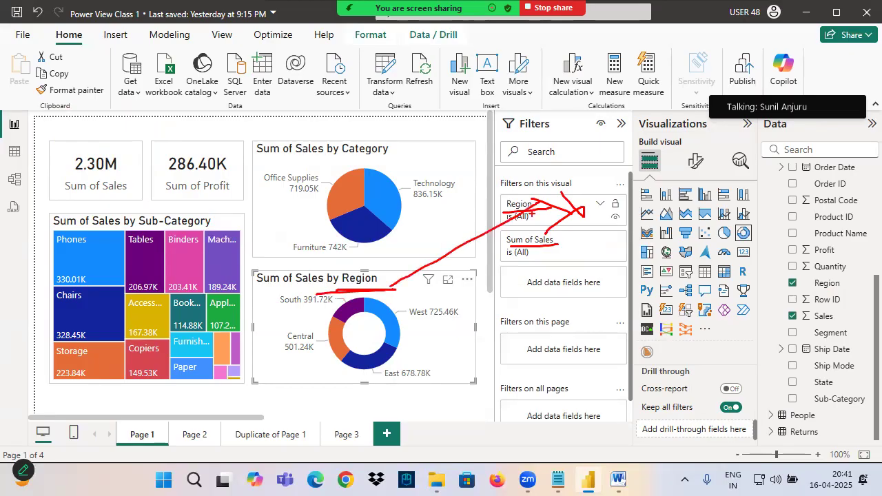
- Reselect the Sum of Sales card and check its visual-level filters for a Region field
click(87, 178)
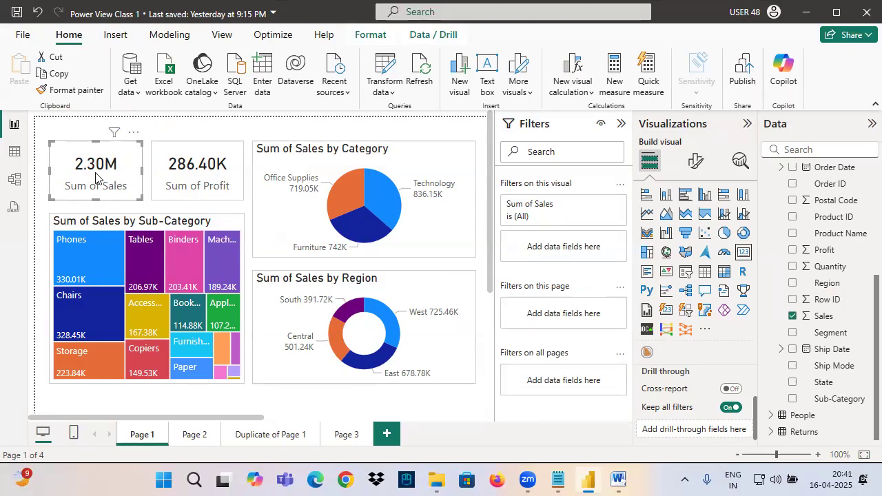
mouse_move(133, 146)
mouse_down()
mouse_move(69, 184)
mouse_move(98, 143)
mouse_up()
mouse_move(92, 113)
mouse_down()
mouse_move(97, 146)
mouse_move(117, 129)
mouse_up()
mouse_move(546, 178)
mouse_down()
mouse_move(578, 185)
mouse_move(583, 256)
mouse_move(586, 161)
mouse_move(530, 180)
mouse_up()
drag(552, 232, 560, 254)
drag(556, 243, 593, 228)
drag(571, 223, 590, 246)
mouse_move(582, 193)
mouse_down()
mouse_move(586, 250)
mouse_move(568, 220)
mouse_up()
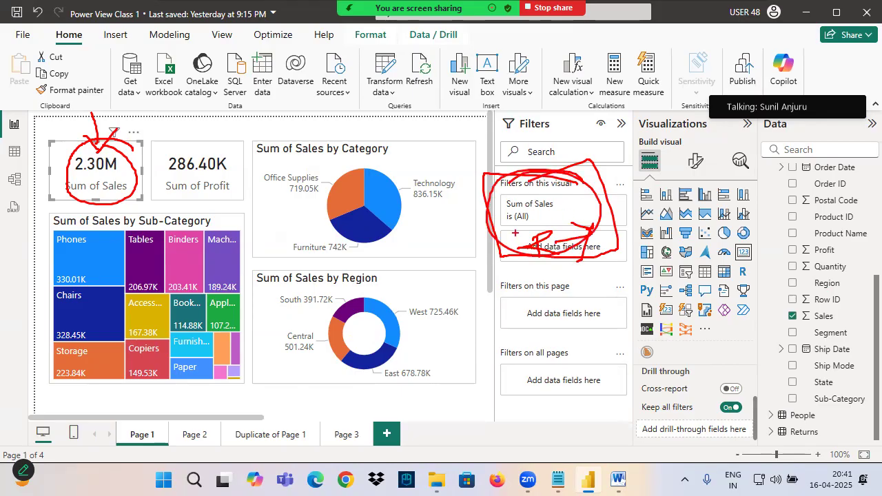
key(Escape)
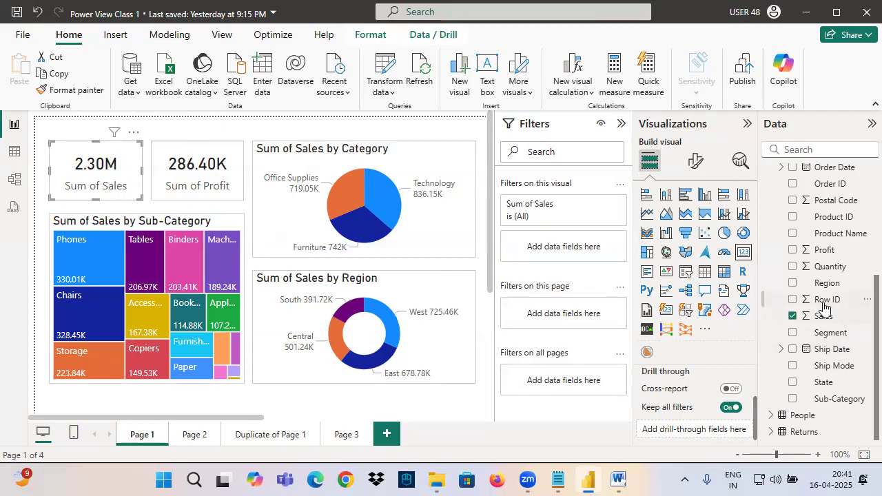
- Add the Region field to Filters on this visual for the Sum of Sales card
key(ctrl+2)
mouse_move(798, 293)
mouse_down()
mouse_move(837, 289)
mouse_move(798, 303)
mouse_move(300, 242)
mouse_move(109, 169)
mouse_move(112, 185)
mouse_up()
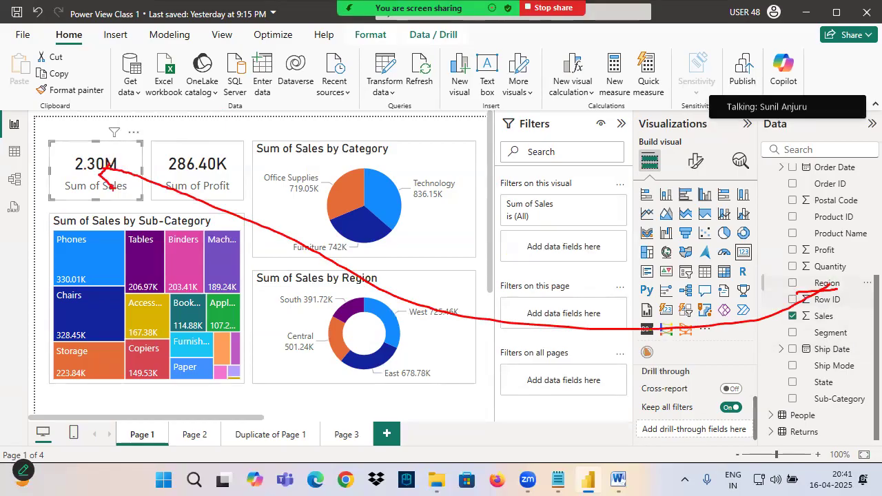
mouse_move(89, 115)
mouse_down()
mouse_move(86, 160)
mouse_move(124, 138)
mouse_move(135, 185)
mouse_move(81, 134)
mouse_up()
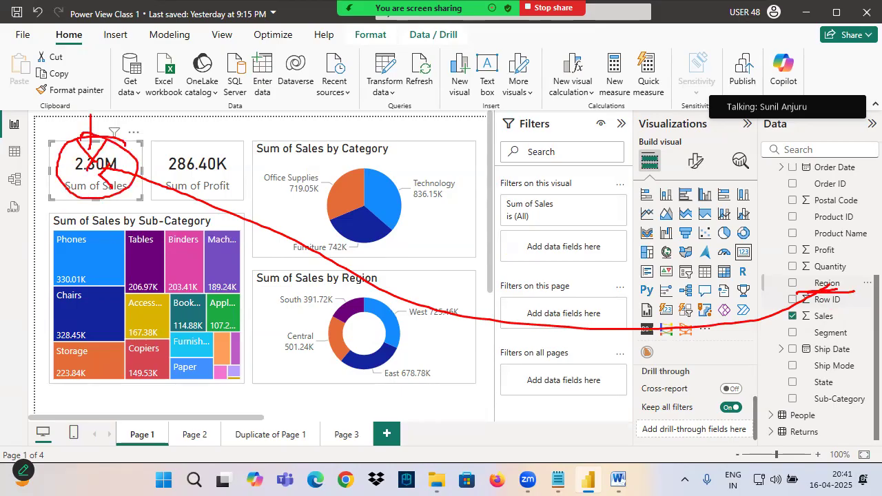
drag(799, 298, 881, 292)
drag(516, 127, 575, 132)
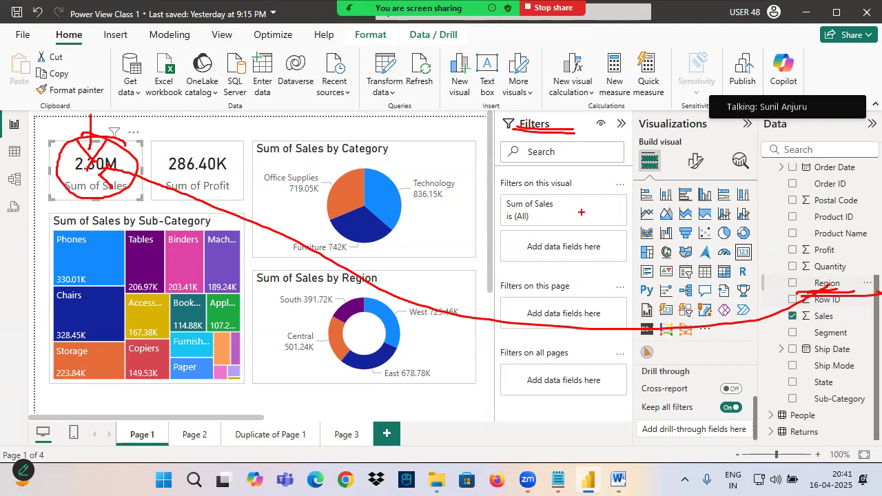
key(Escape)
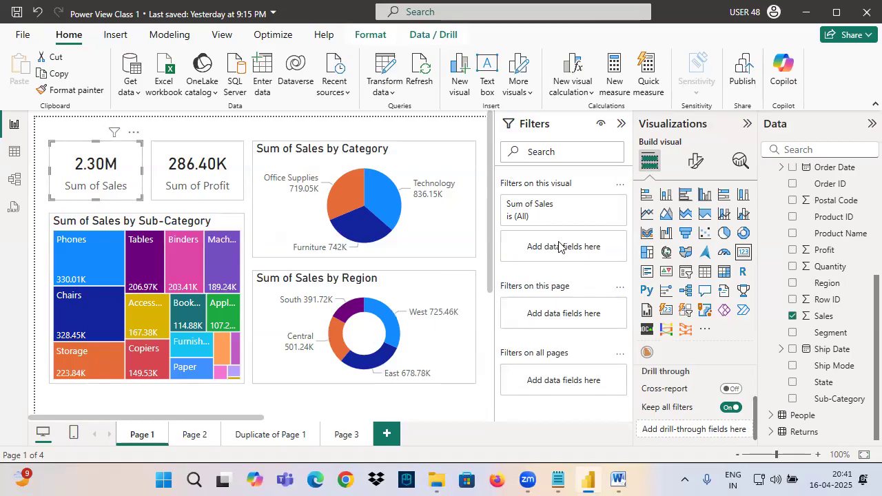
drag(829, 284, 567, 253)
click(579, 207)
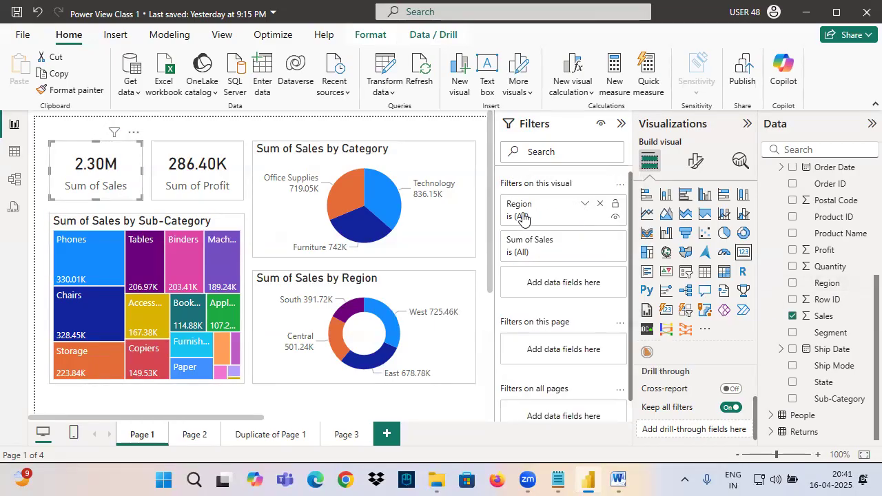
- Remove the Region filter from the Sum of Sales card's visual-level filters
drag(501, 194, 627, 228)
mouse_move(539, 177)
mouse_down()
mouse_move(541, 205)
mouse_move(550, 189)
mouse_up()
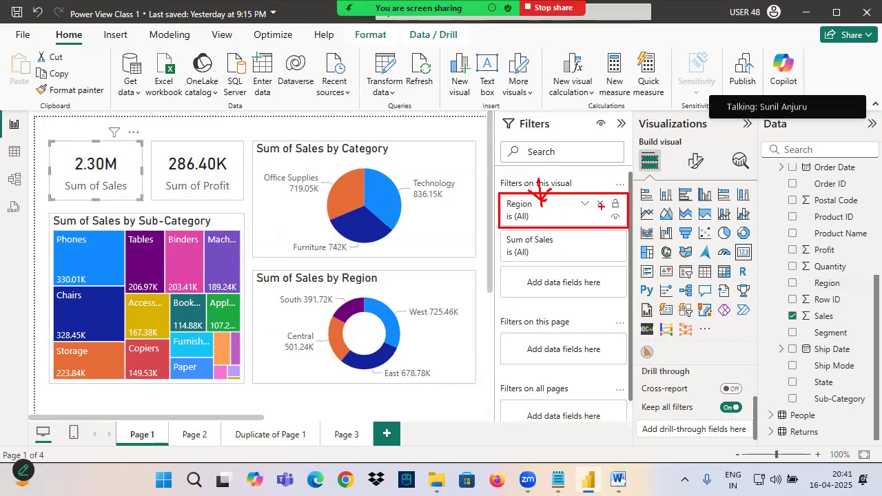
click(601, 204)
- Examine the Sum of Sales card's visual-level filters, the area for adding data fields and the Region field
drag(502, 194, 585, 196)
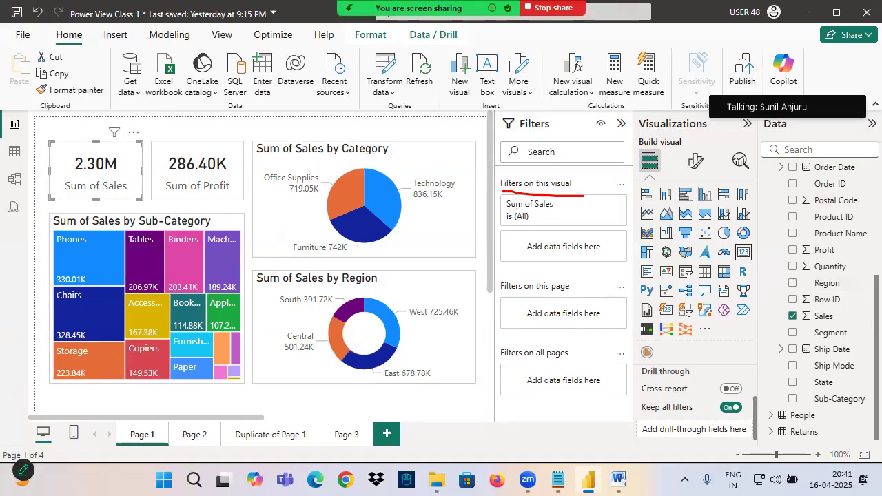
drag(76, 114, 91, 163)
drag(104, 134, 91, 163)
mouse_move(482, 184)
mouse_down()
mouse_move(519, 172)
mouse_move(585, 192)
mouse_move(485, 193)
mouse_up()
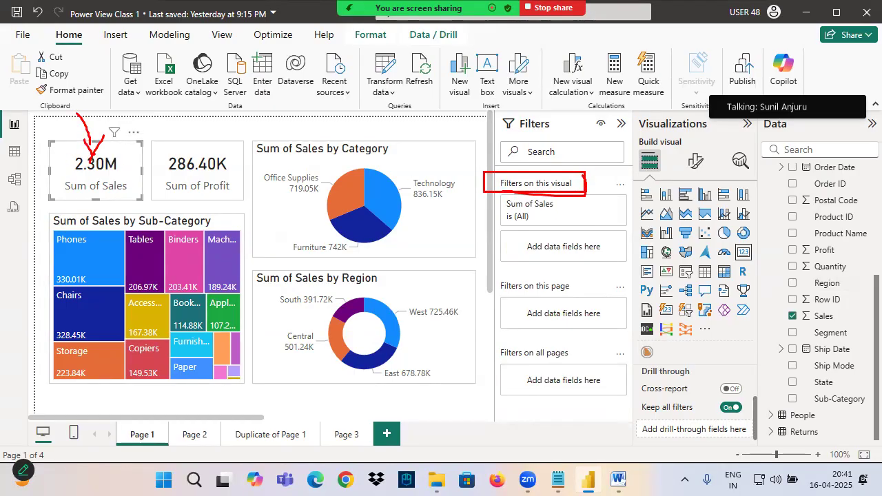
mouse_move(555, 196)
mouse_down()
mouse_move(494, 198)
mouse_move(586, 219)
mouse_up()
mouse_move(780, 276)
mouse_down()
mouse_move(680, 324)
mouse_move(567, 249)
mouse_up()
drag(567, 250, 593, 259)
mouse_move(504, 234)
mouse_down()
mouse_move(598, 234)
mouse_move(503, 261)
mouse_up()
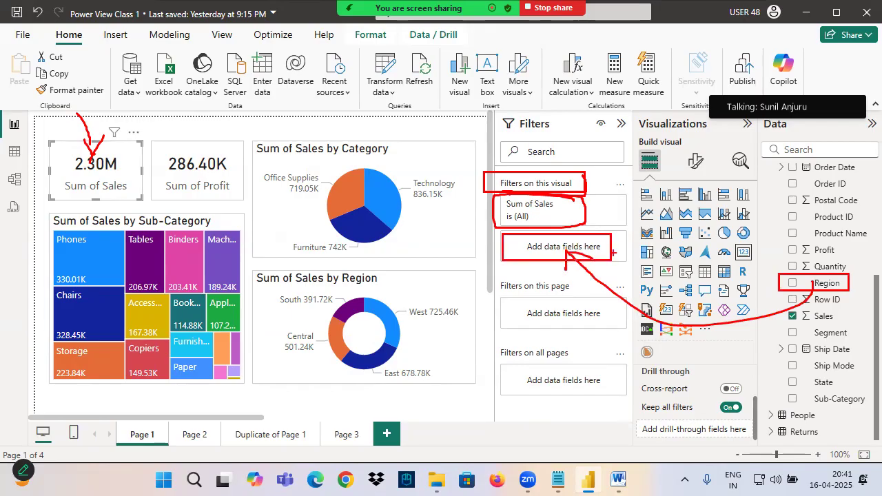
mouse_move(621, 203)
mouse_down()
mouse_move(595, 233)
mouse_move(610, 237)
mouse_move(636, 219)
mouse_move(647, 244)
mouse_up()
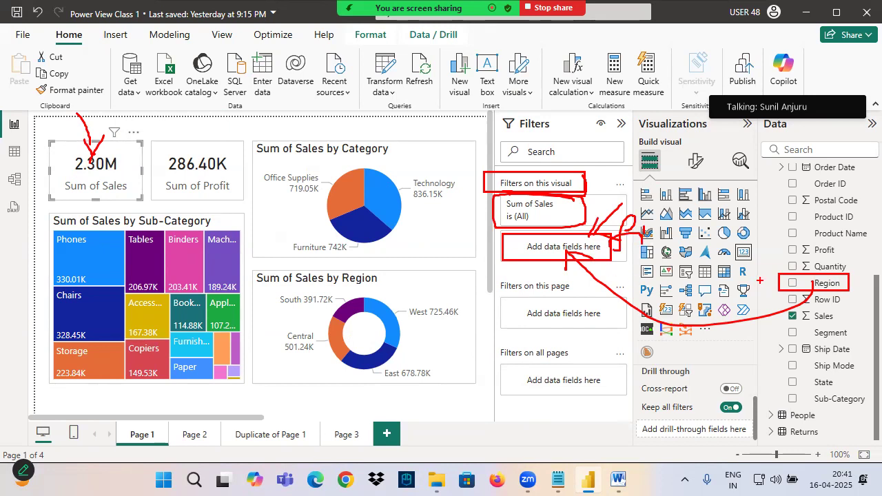
- Add the Region field to Filters on this visual for the Sum of Sales card and select Central with Basic filtering
drag(828, 282, 564, 247)
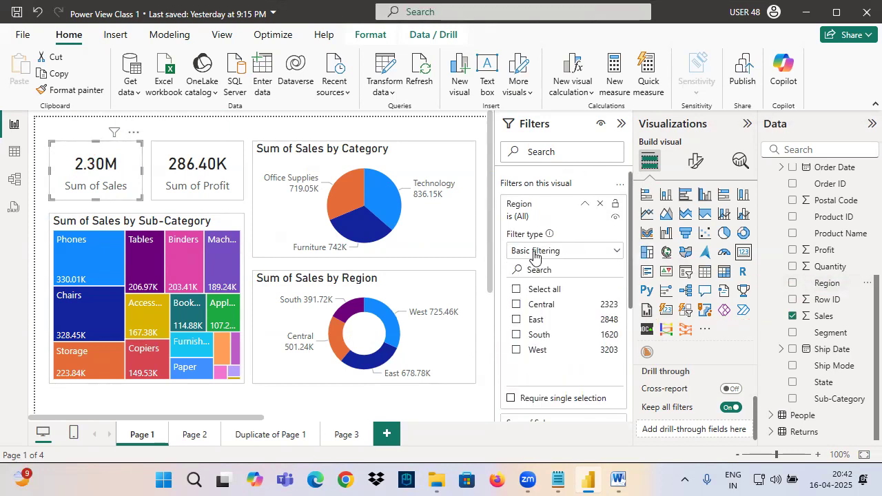
click(534, 252)
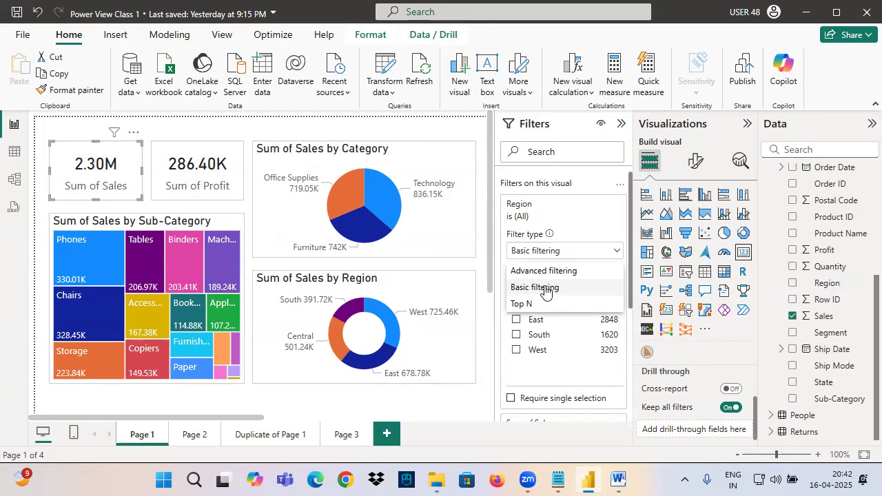
click(548, 289)
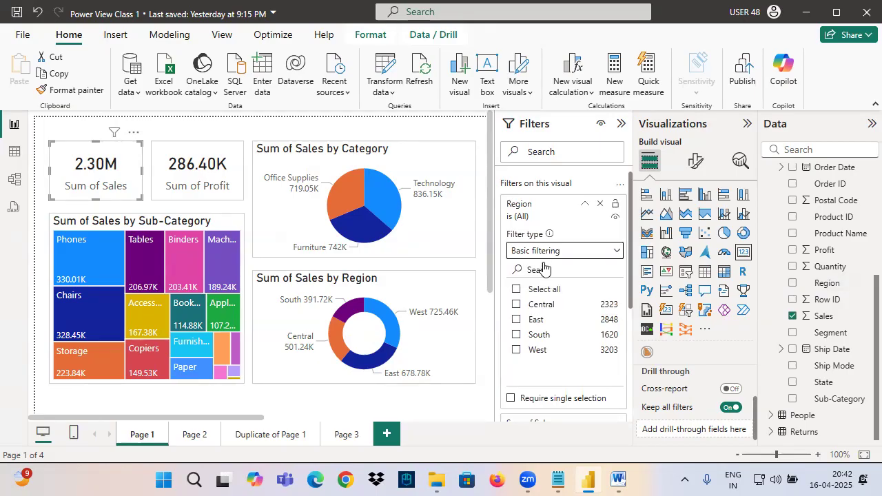
click(517, 305)
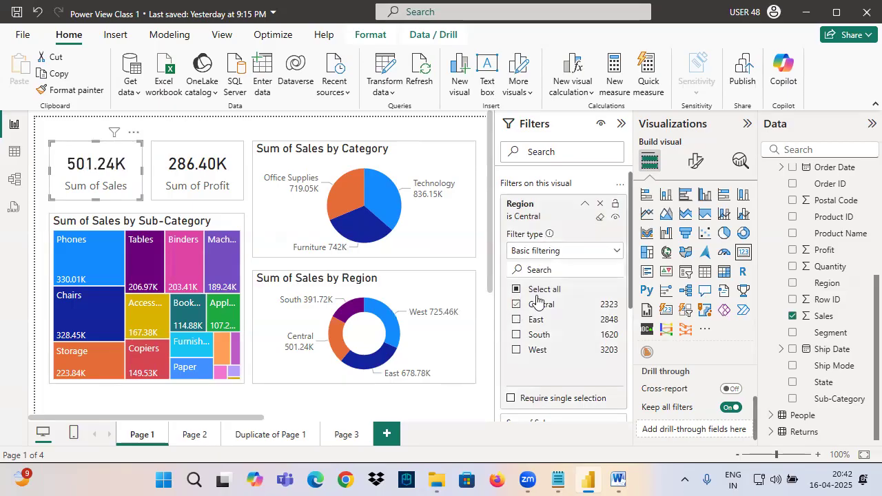
click(585, 204)
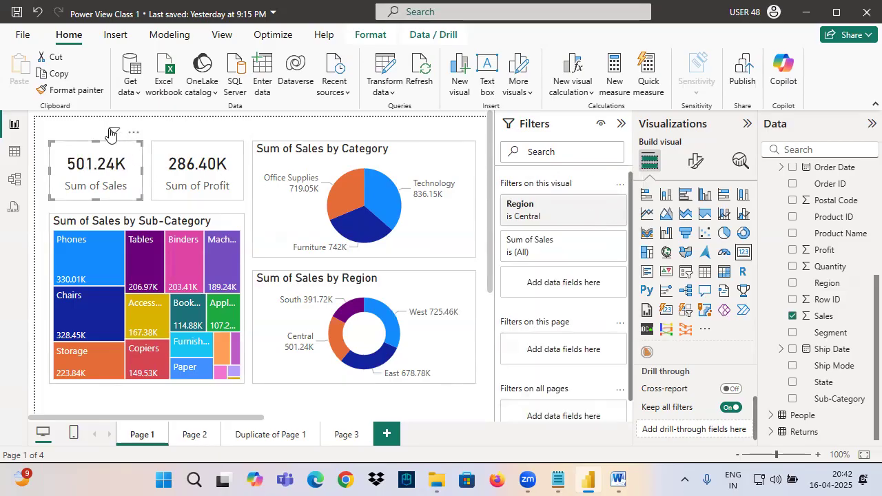
- Clear the Central selection from the Sum of Sales card's Region filter, keeping the Region field among its filters
mouse_move(111, 132)
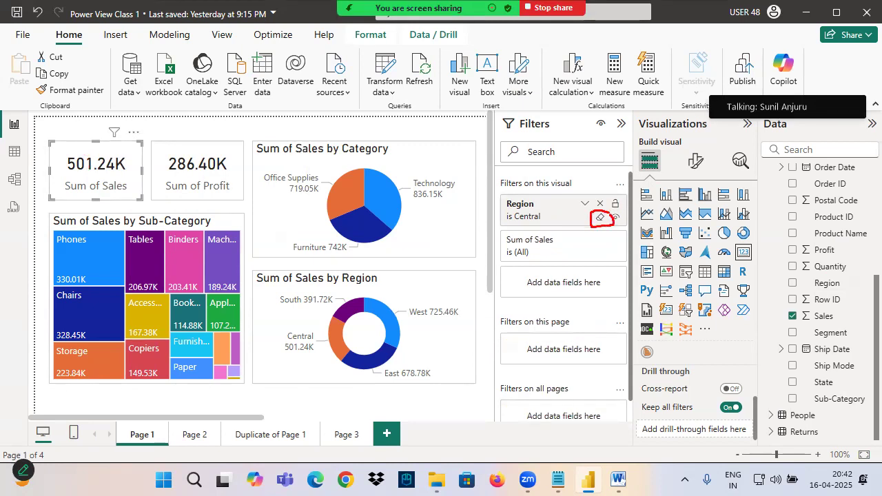
mouse_move(548, 198)
mouse_down()
mouse_move(490, 209)
mouse_move(640, 221)
mouse_move(575, 193)
mouse_move(513, 198)
mouse_up()
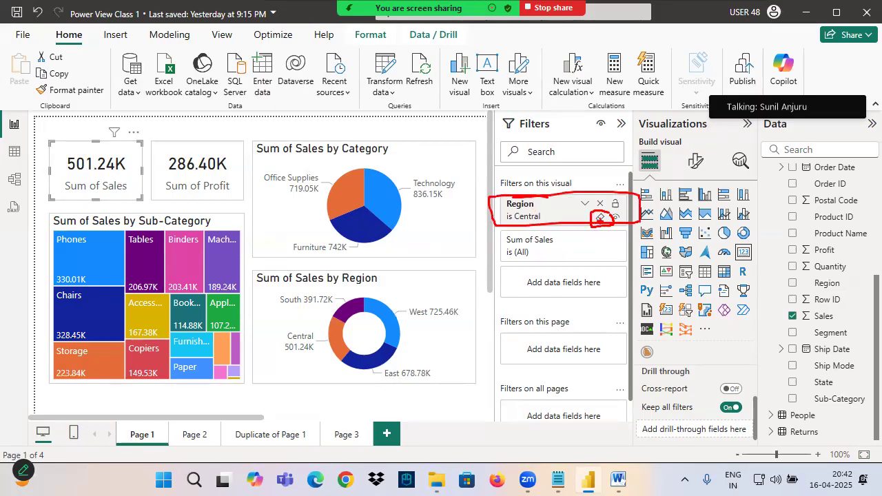
click(599, 217)
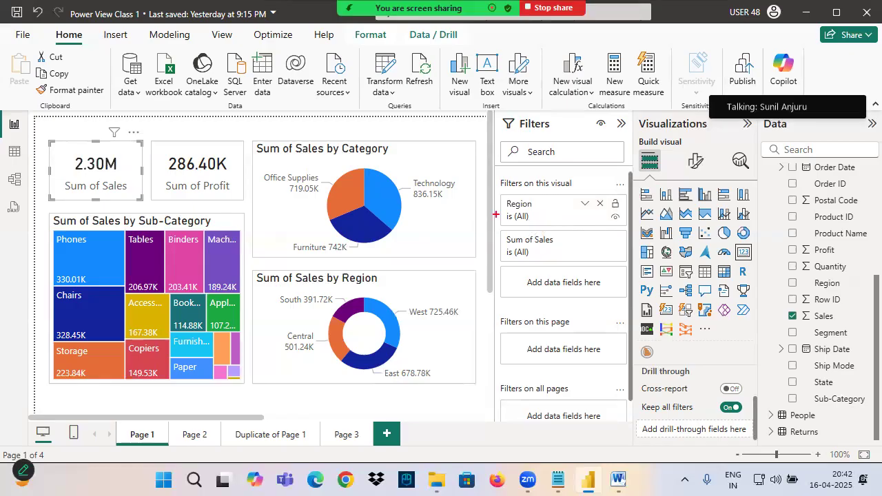
mouse_move(504, 212)
mouse_down()
mouse_move(540, 209)
mouse_move(521, 199)
mouse_up()
drag(508, 193, 523, 200)
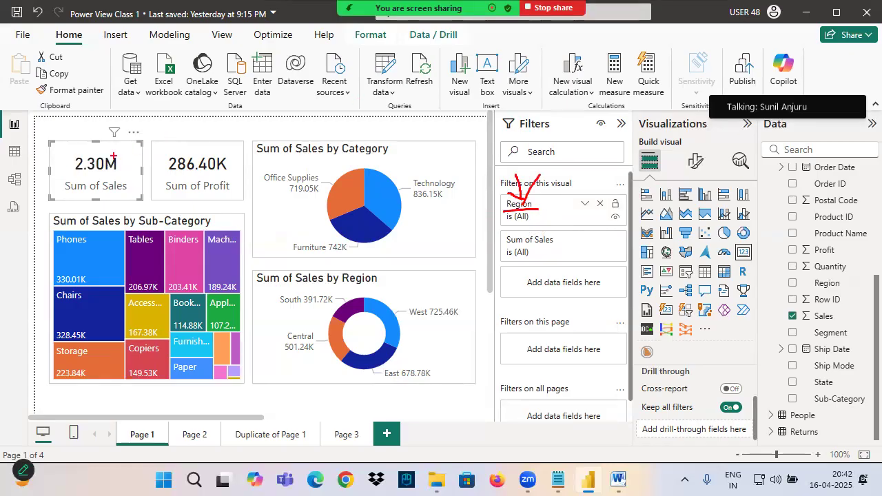
drag(85, 127, 86, 151)
mouse_move(74, 149)
mouse_down()
mouse_move(99, 143)
mouse_move(105, 182)
mouse_up()
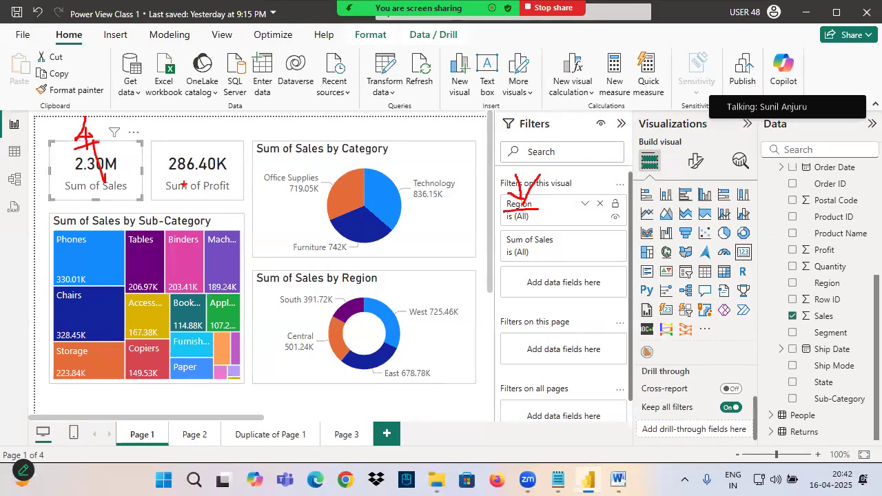
- Select Central again in the Sum of Sales card's Region filter and collapse the filter card
click(585, 204)
click(518, 304)
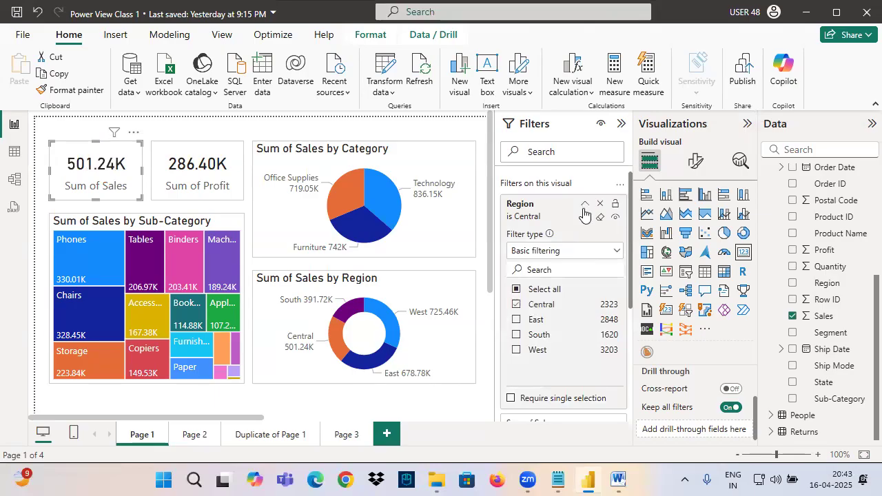
click(585, 204)
drag(594, 194, 612, 214)
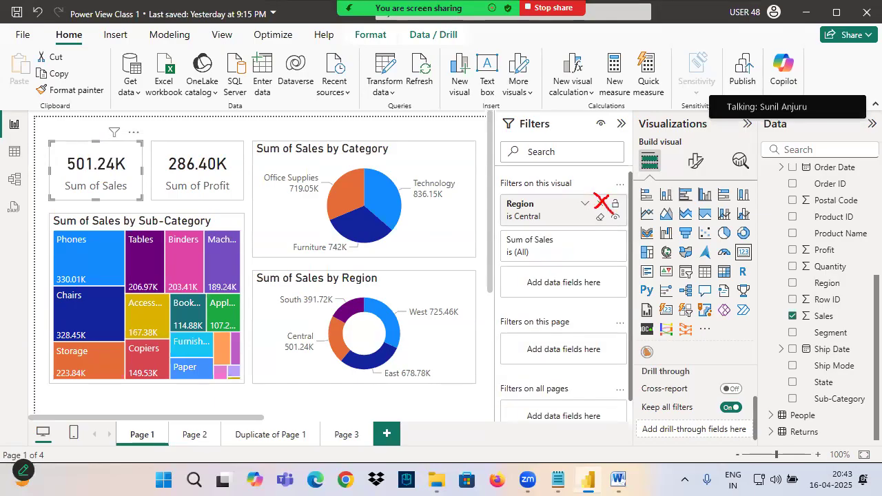
key(Escape)
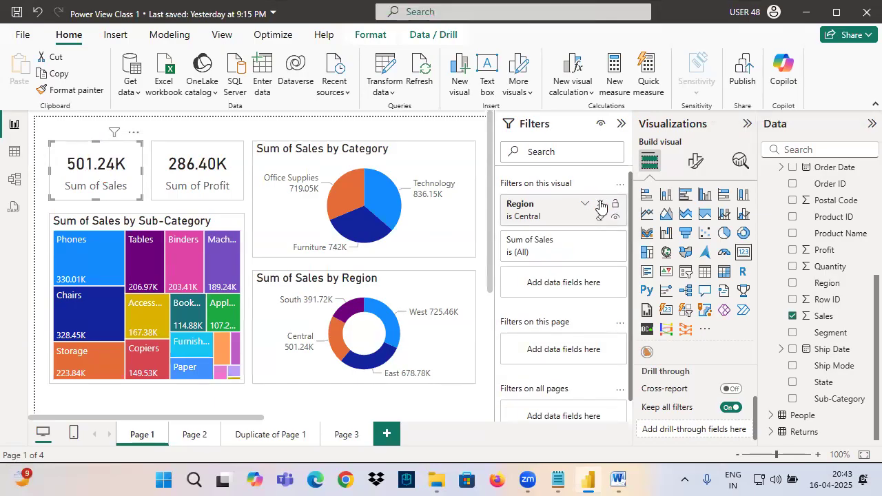
- Review the Clear filter and Remove filter options for the card's Region filter, then remove Region from the visual's filters
drag(110, 131, 75, 190)
drag(64, 127, 142, 216)
mouse_move(545, 202)
mouse_down()
mouse_move(522, 224)
mouse_move(496, 186)
mouse_up()
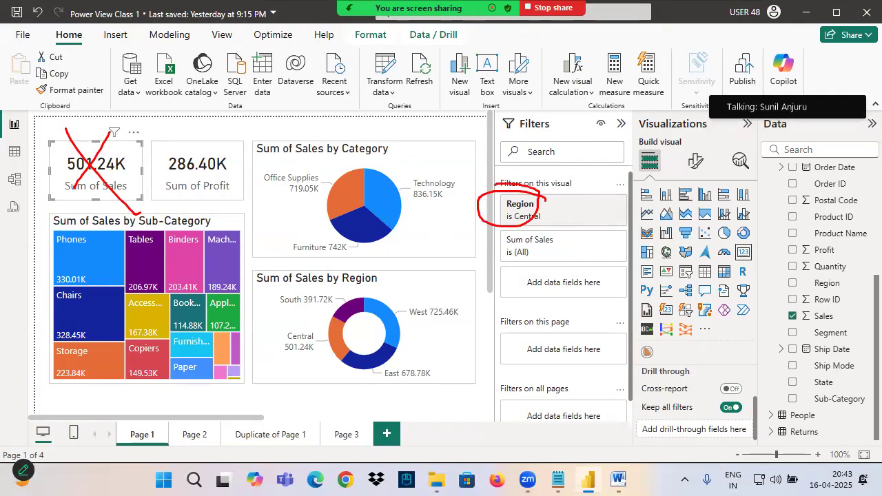
key(Escape)
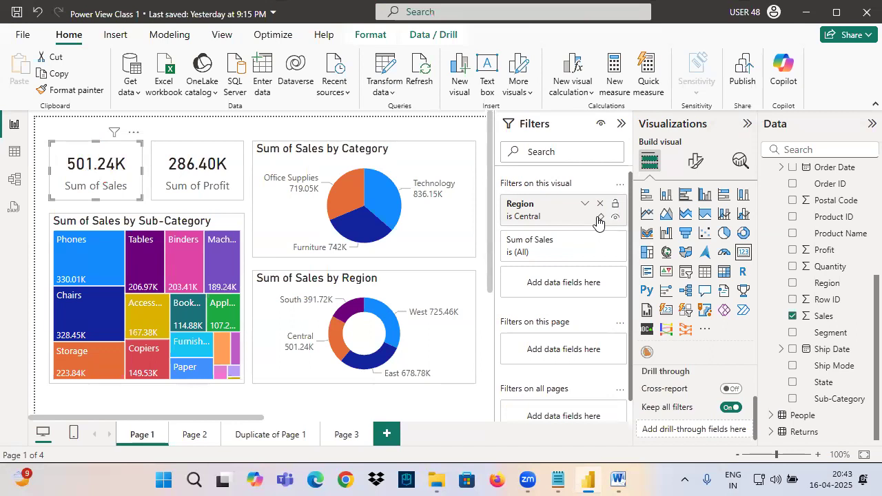
drag(605, 212, 607, 217)
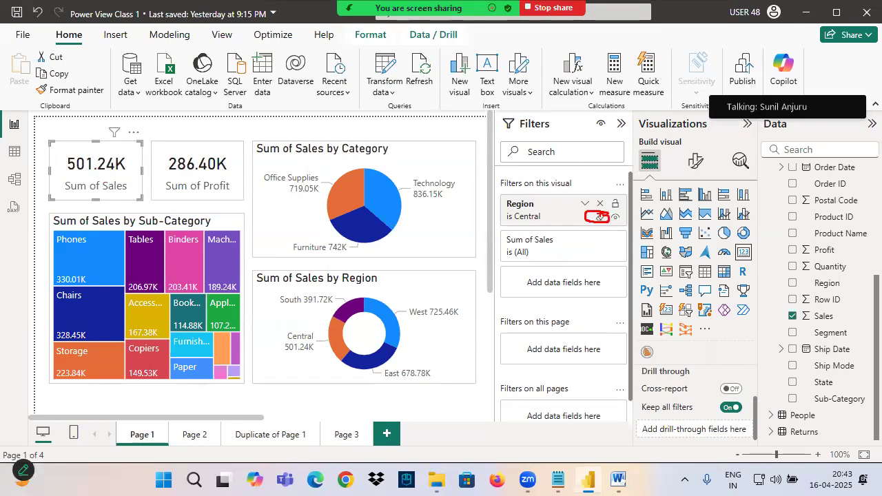
mouse_move(540, 198)
mouse_down()
mouse_move(490, 204)
mouse_move(614, 228)
mouse_move(507, 193)
mouse_up()
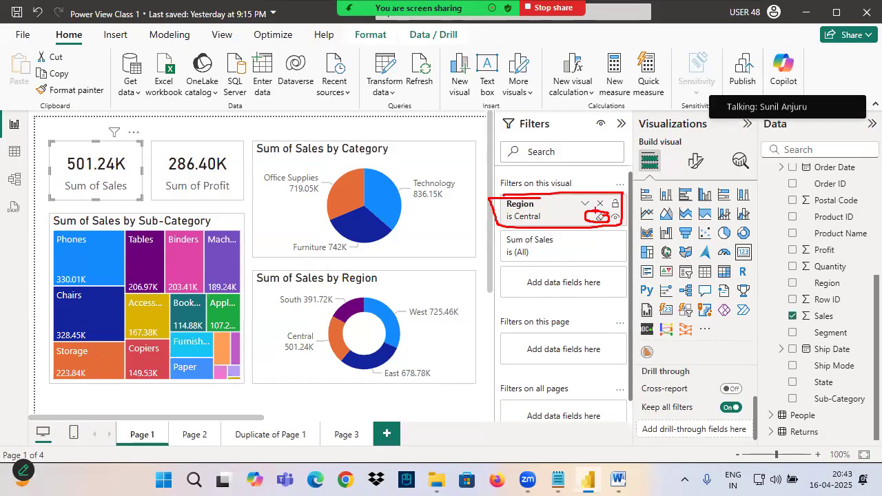
key(Escape)
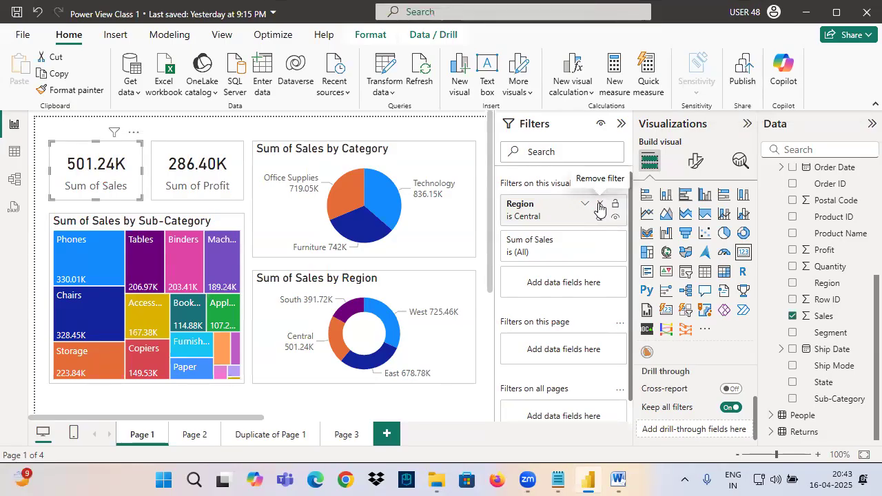
click(600, 205)
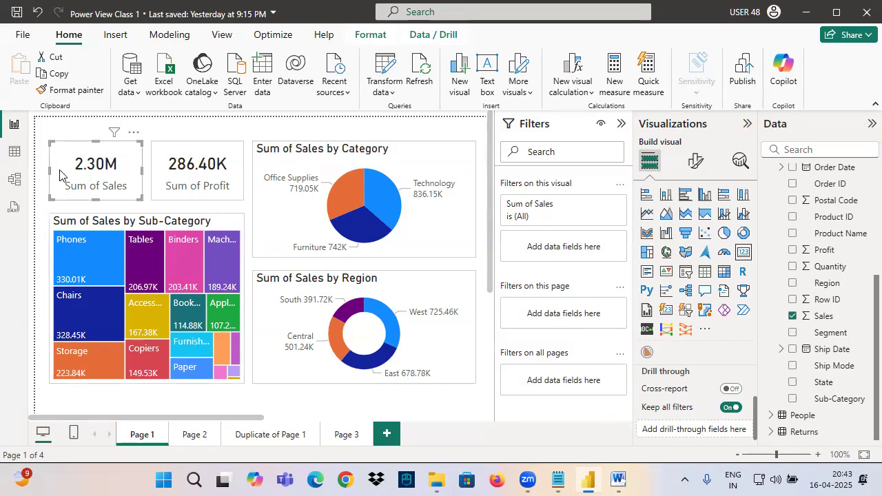
- Re-add Region to the Sum of Sales card's visual-level filters and restrict it to Central
mouse_move(68, 145)
mouse_down()
mouse_move(99, 156)
mouse_move(64, 177)
mouse_up()
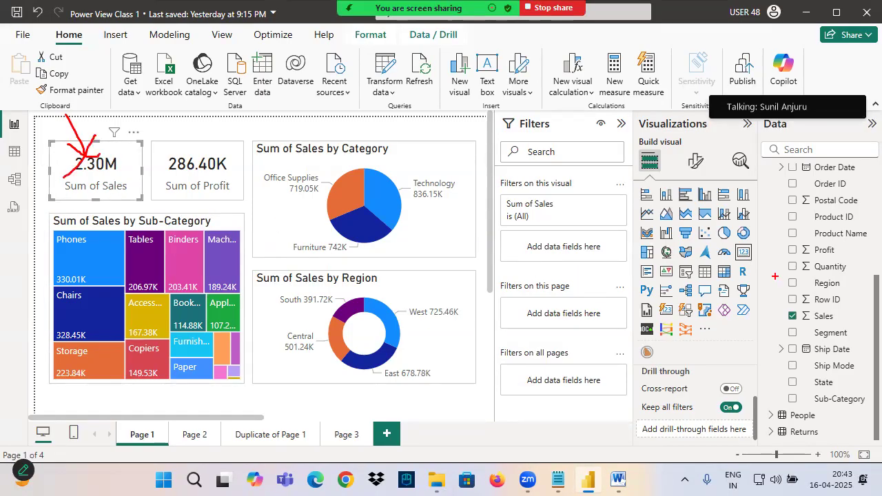
mouse_move(826, 282)
mouse_down()
mouse_move(510, 245)
mouse_move(517, 237)
mouse_up()
click(541, 304)
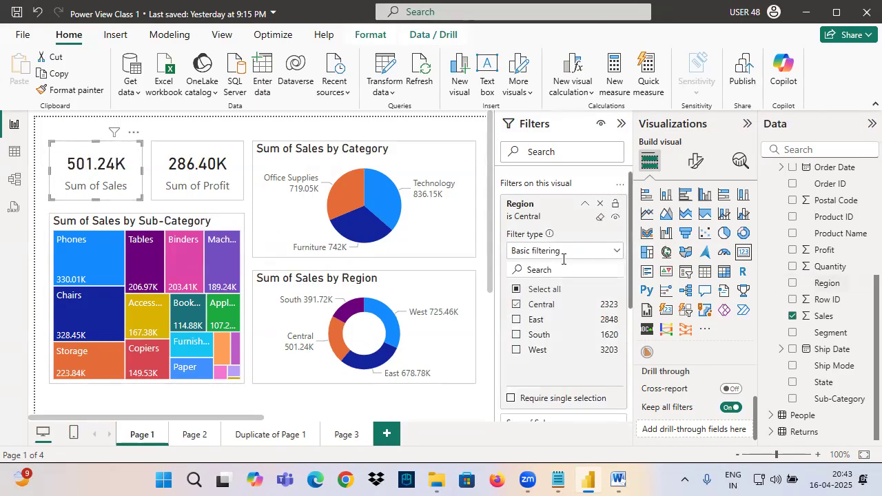
click(585, 204)
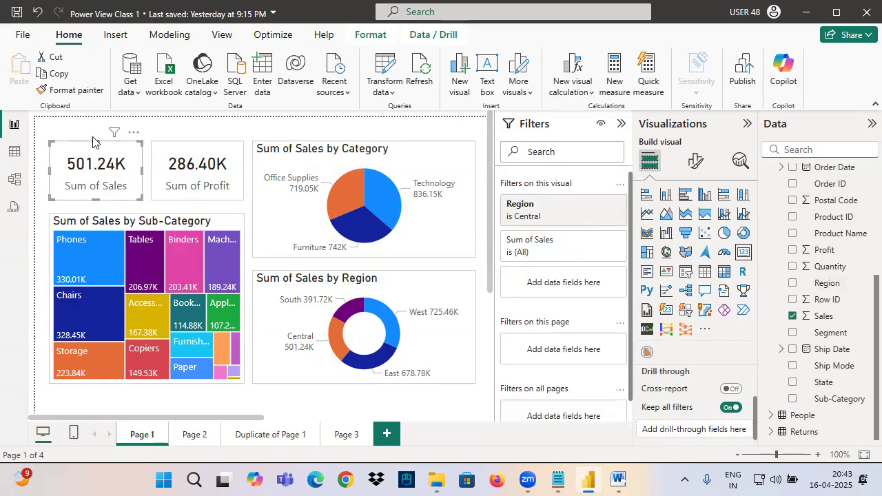
- Examine the Sum of Sales card's value under the visual-level Region filter
key(ctrl+2)
mouse_move(78, 152)
mouse_down()
mouse_move(92, 106)
mouse_move(78, 124)
mouse_up()
drag(84, 109, 114, 123)
mouse_move(76, 72)
mouse_down()
mouse_move(47, 100)
mouse_move(76, 95)
mouse_up()
drag(68, 82, 69, 111)
mouse_move(84, 70)
mouse_down()
mouse_move(84, 92)
mouse_move(118, 85)
mouse_up()
drag(35, 88, 43, 90)
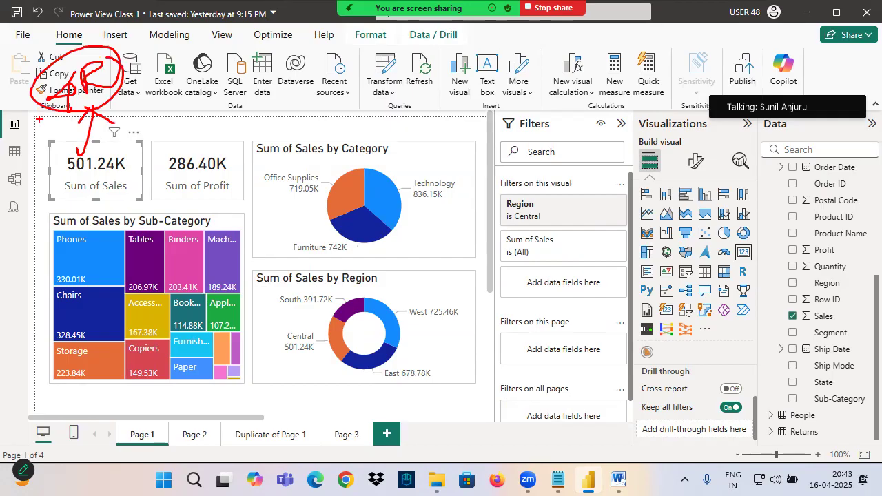
mouse_move(132, 145)
mouse_down()
mouse_move(46, 155)
mouse_move(136, 153)
mouse_move(113, 131)
mouse_up()
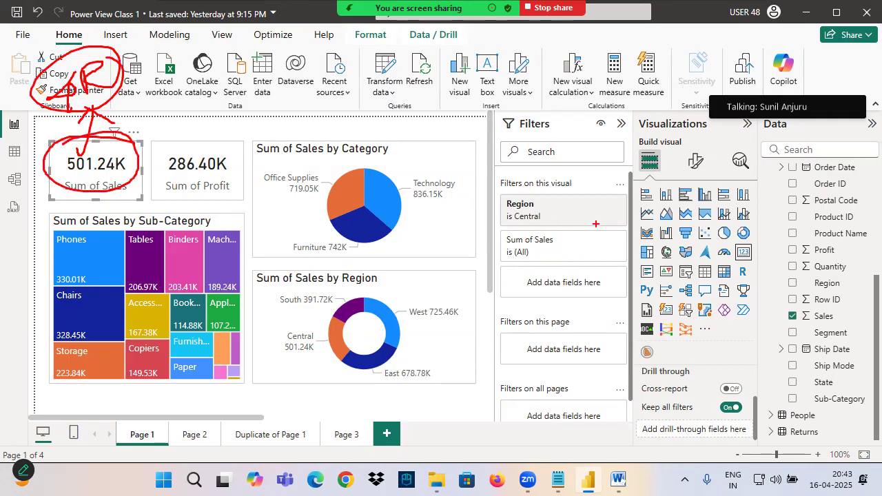
key(Escape)
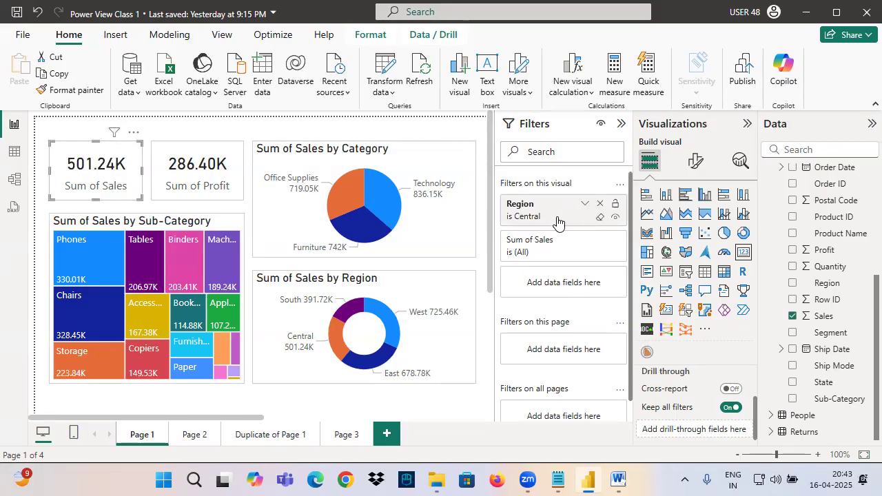
- Clear the Central selection from the Sum of Sales card's Region filter and remove the Region field from its filters
mouse_move(516, 175)
mouse_down()
mouse_move(529, 205)
mouse_move(538, 181)
mouse_up()
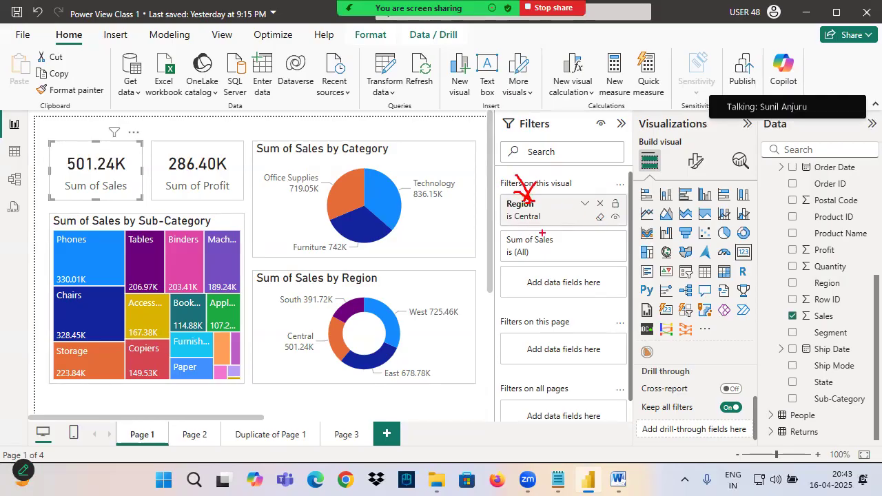
drag(615, 191, 593, 220)
drag(583, 184, 614, 212)
click(599, 216)
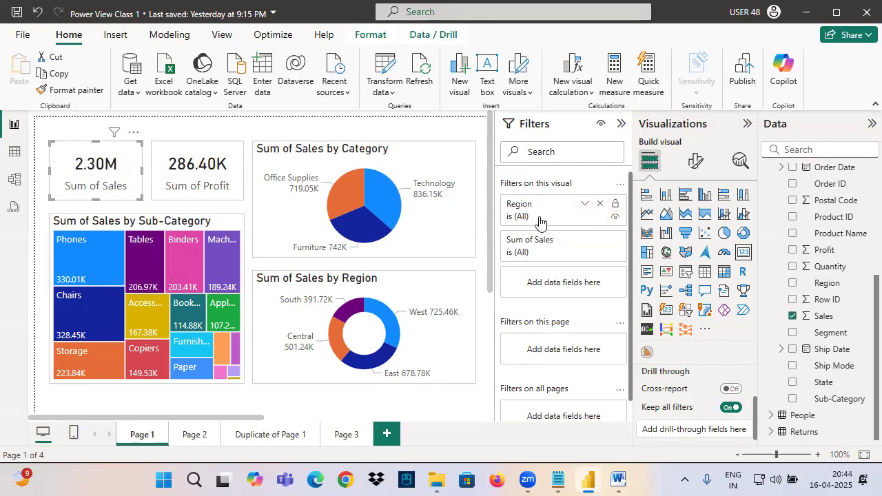
click(600, 204)
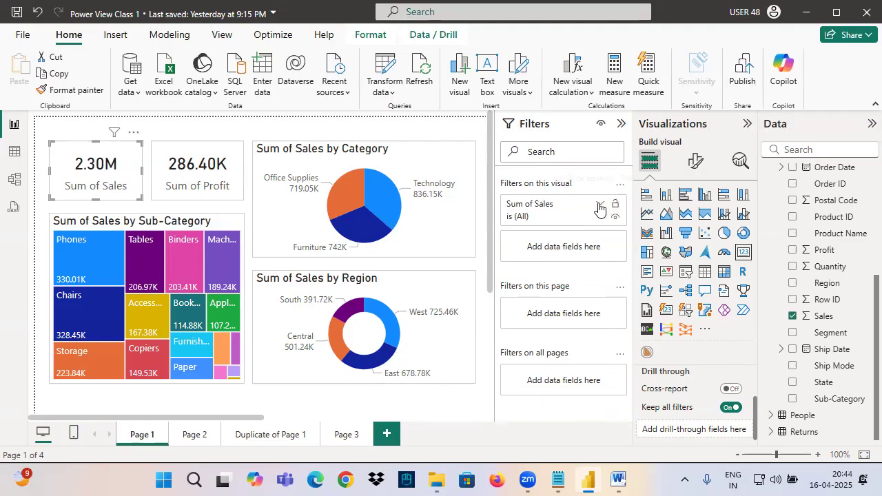
- Filter the Sum of Sales by Region donut chart to the Central, East and South regions using its own Region filter
click(372, 300)
drag(251, 270, 420, 351)
drag(503, 205, 558, 208)
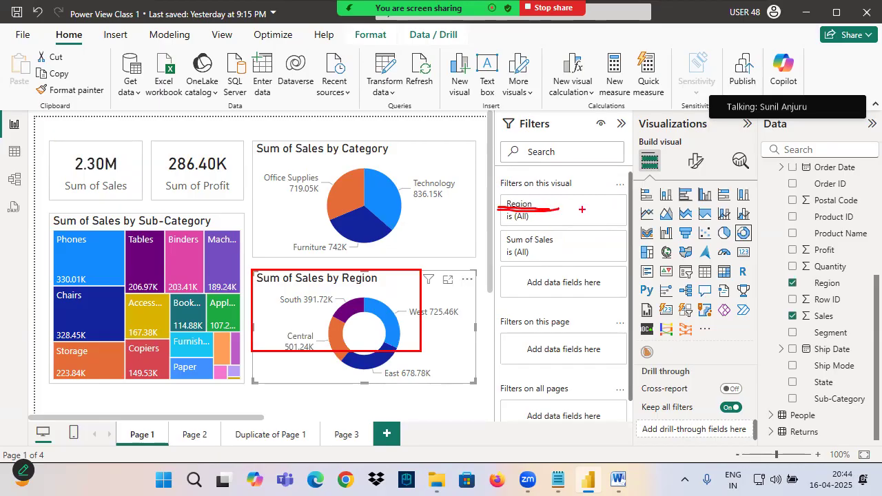
click(600, 204)
click(517, 305)
click(532, 322)
click(533, 336)
click(601, 206)
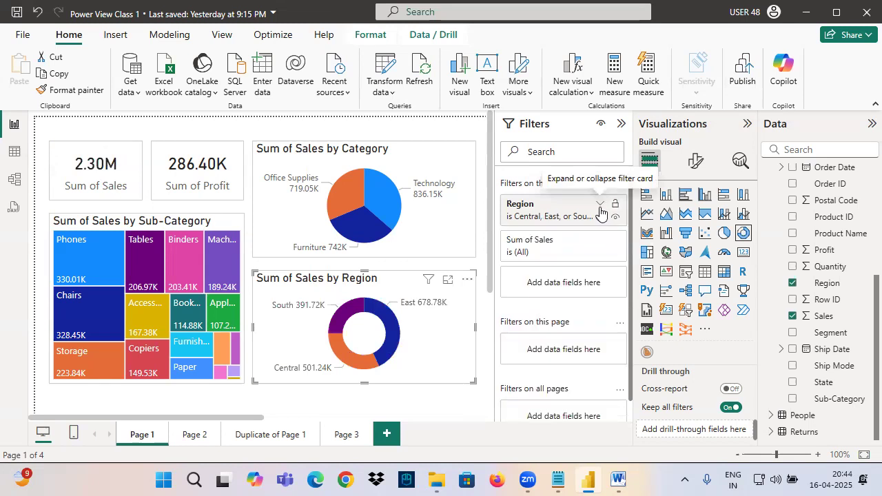
- Examine the donut chart's built-in Region filter, its Clear filter option and the area for adding data fields
drag(507, 208, 543, 208)
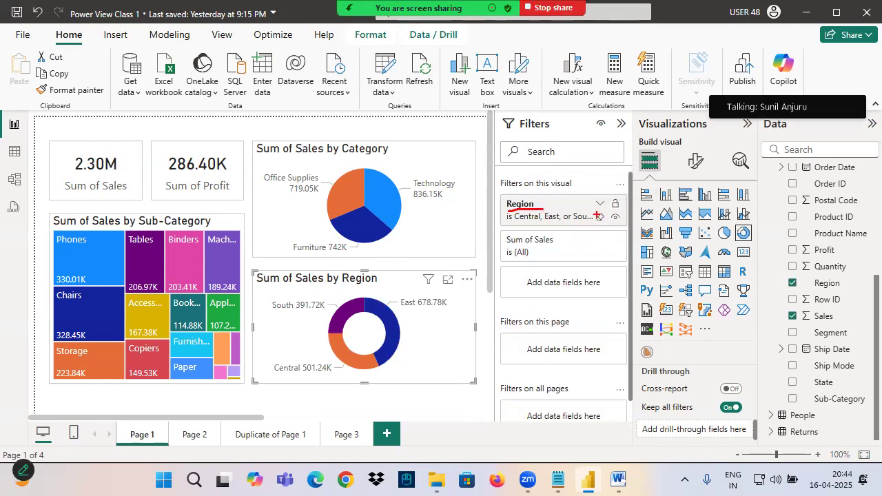
drag(595, 213, 606, 224)
mouse_move(511, 174)
mouse_down()
mouse_move(526, 200)
mouse_move(515, 219)
mouse_up()
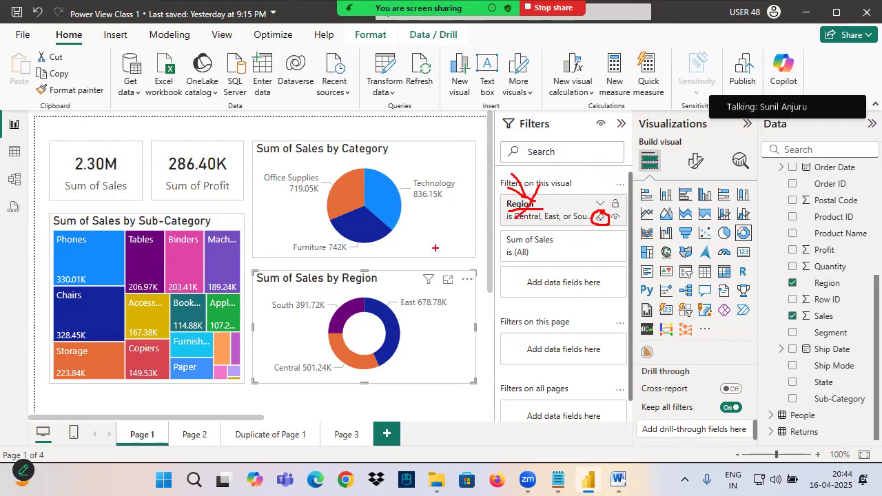
drag(342, 285, 391, 283)
mouse_move(385, 275)
mouse_down()
mouse_move(339, 273)
mouse_move(370, 282)
mouse_up()
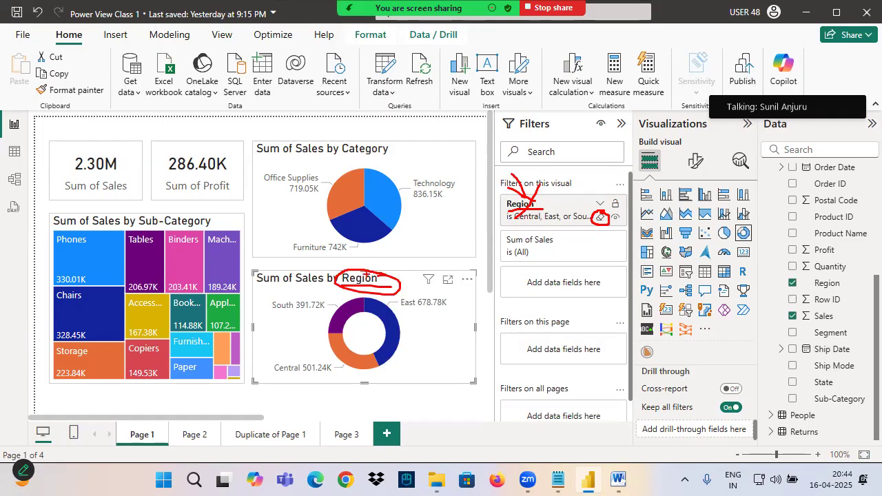
drag(789, 266, 555, 281)
mouse_move(584, 259)
mouse_down()
mouse_move(552, 283)
mouse_move(597, 296)
mouse_up()
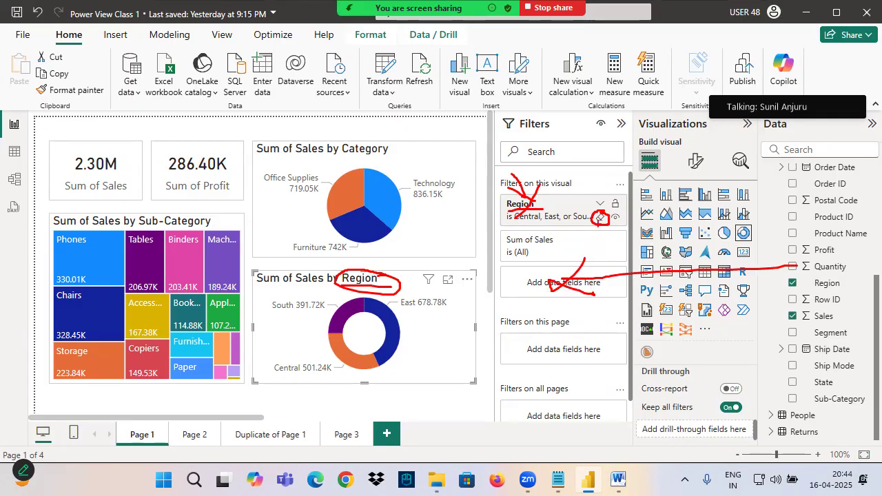
key(Escape)
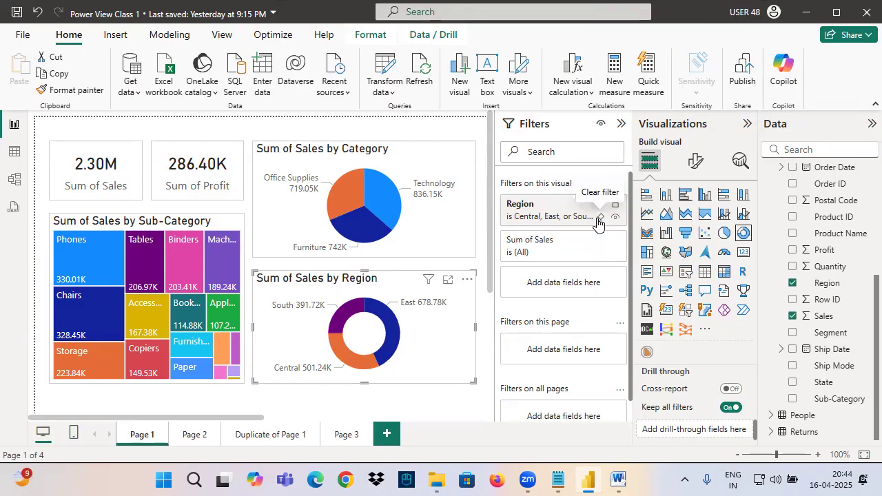
- Clear the Region filter of the Sum of Sales by Region donut chart and mark the word Region in its title
click(599, 218)
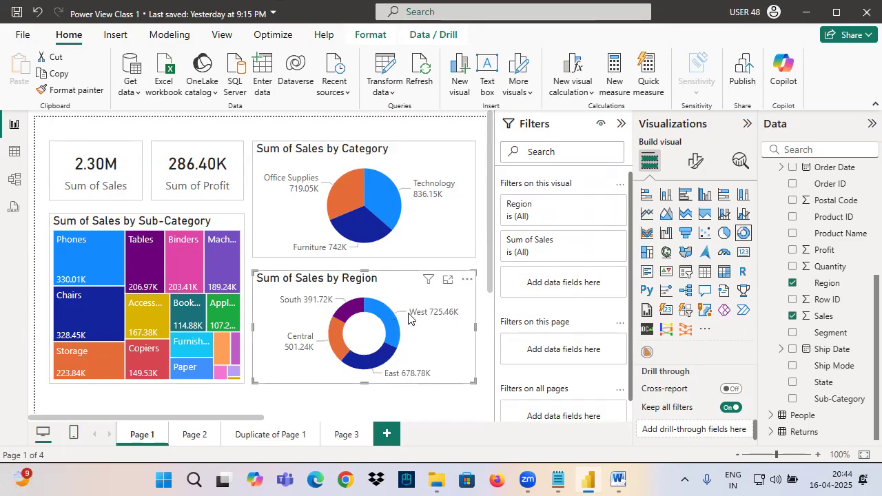
key(ctrl+2)
drag(338, 285, 388, 282)
drag(349, 253, 359, 277)
mouse_move(340, 265)
mouse_down()
mouse_move(366, 276)
mouse_move(357, 284)
mouse_up()
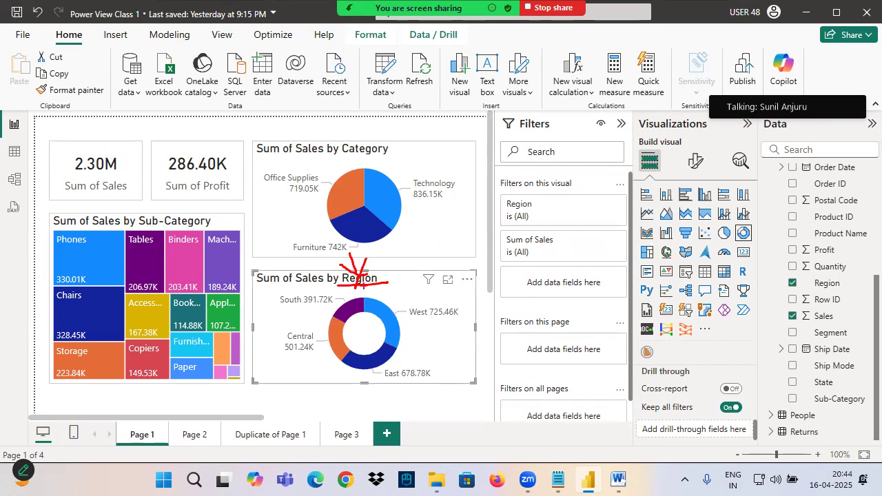
key(Escape)
- Add Region to the Sum of Sales card's visual-level filters and restrict it to Central
click(62, 182)
drag(825, 282, 604, 256)
click(536, 305)
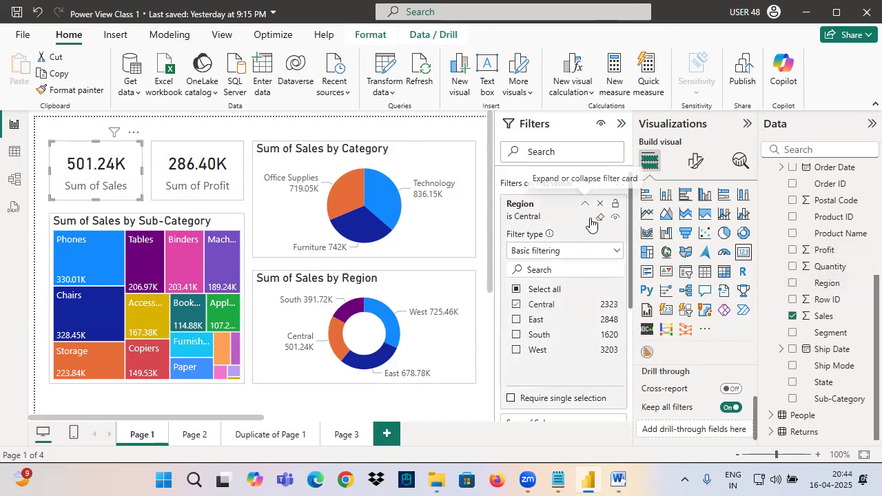
click(590, 220)
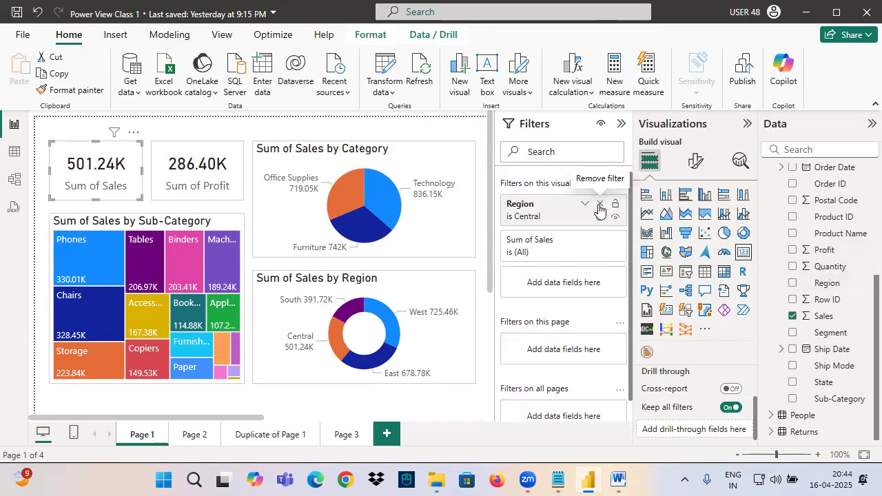
- Switch to the Notepad notes and add the lines "Clear Filter" and "Remove Filter" below the filter sub-types
click(558, 480)
click(58, 333)
text(Clare)
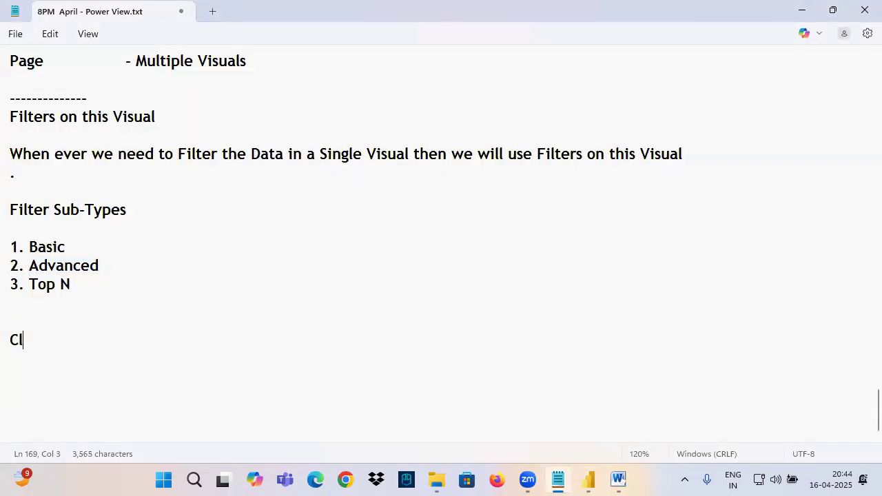
key(BackSpace)
key(BackSpace)
key(BackSpace)
text(ear Filter )
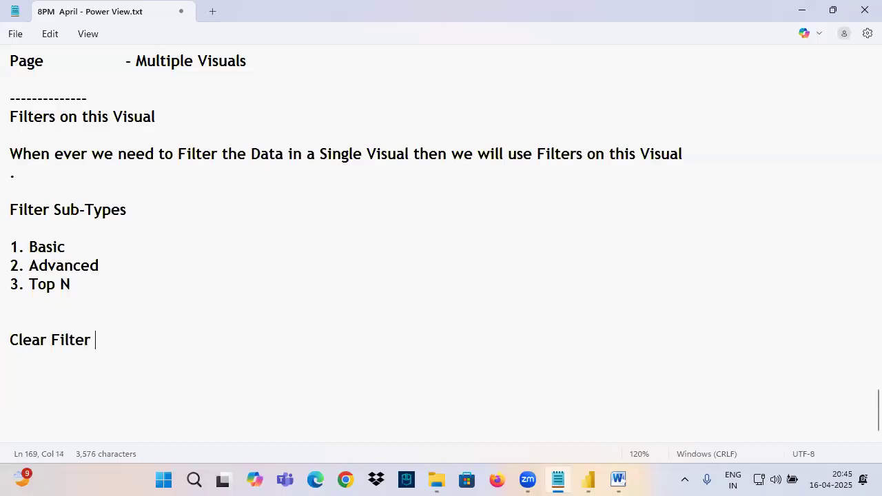
text(Remove)
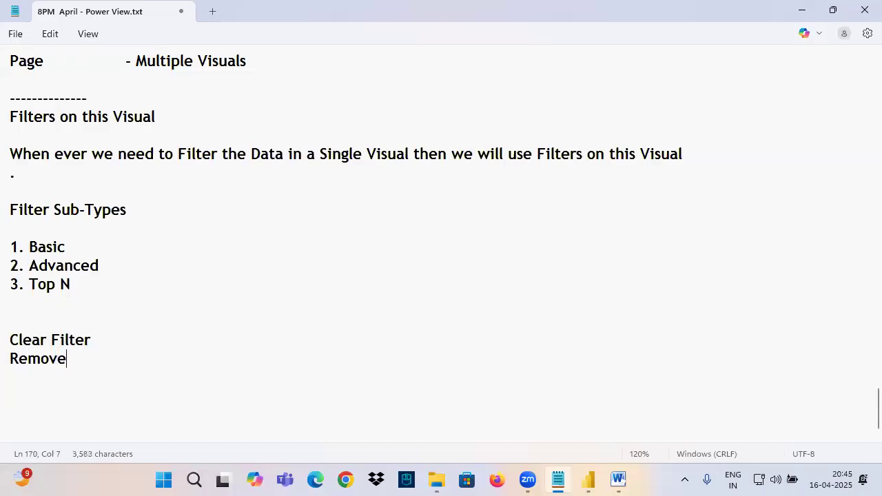
text( Filter)
key(Return)
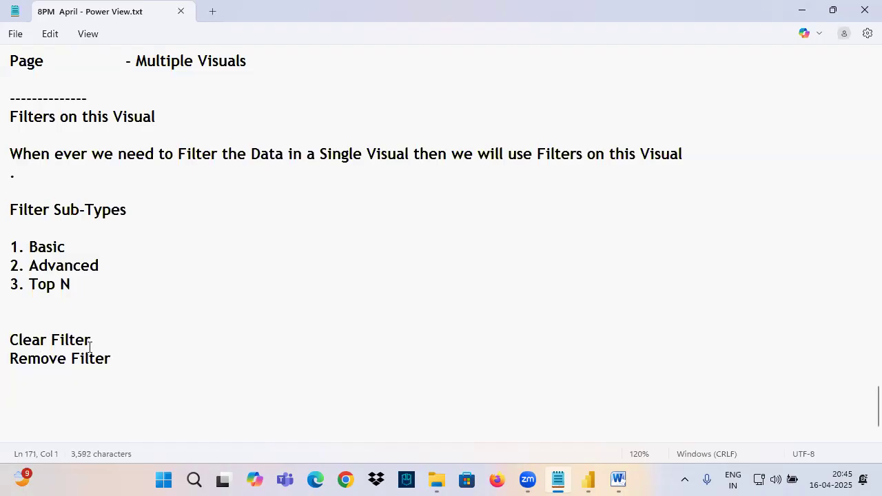
- Return to the Power BI report and remove the Region filter from the Sum of Sales card
key(alt+Tab)
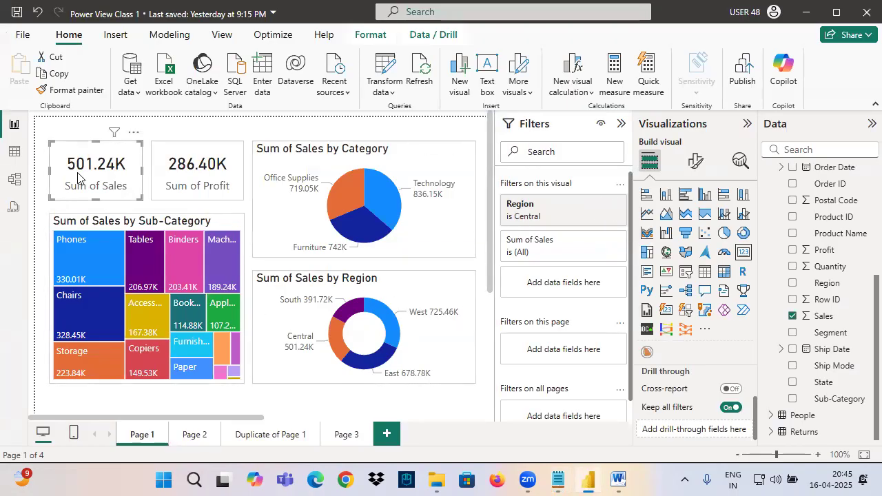
mouse_move(622, 225)
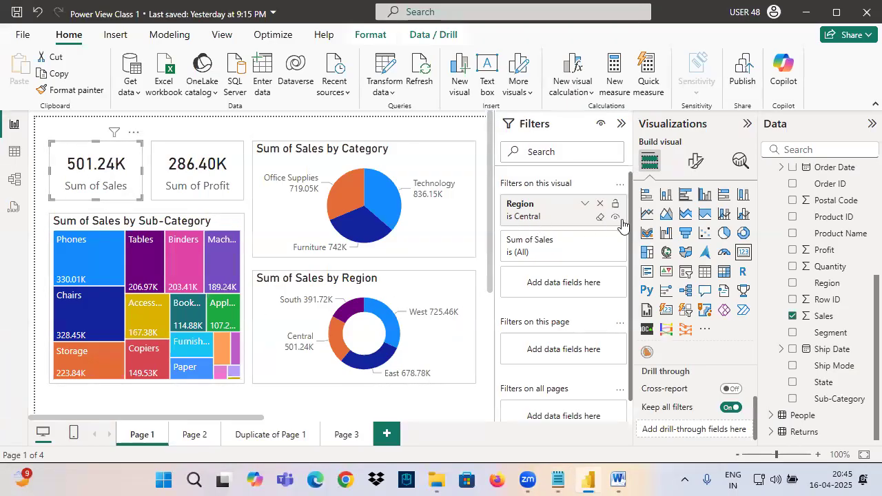
click(599, 204)
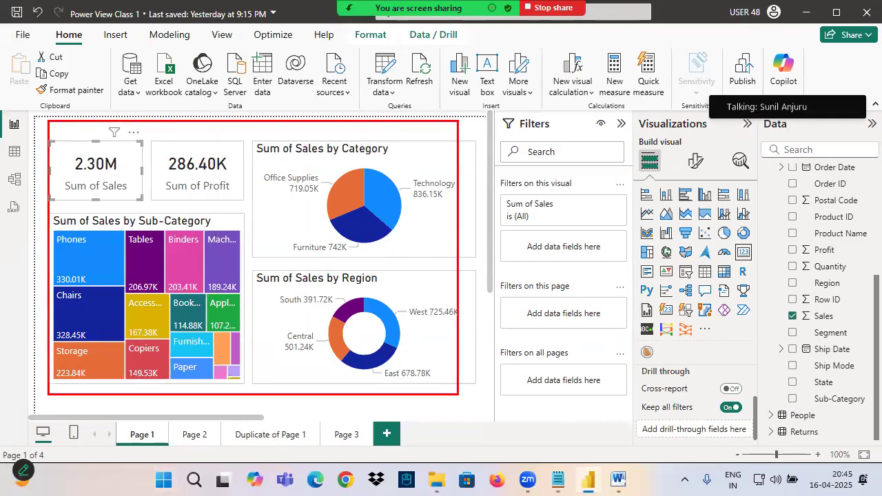
- Mark up the whole report page as the scope for a Central filter and look over its individual visuals
mouse_move(224, 102)
mouse_down()
mouse_move(238, 124)
mouse_move(290, 128)
mouse_move(304, 110)
mouse_move(319, 138)
mouse_up()
drag(219, 137, 353, 128)
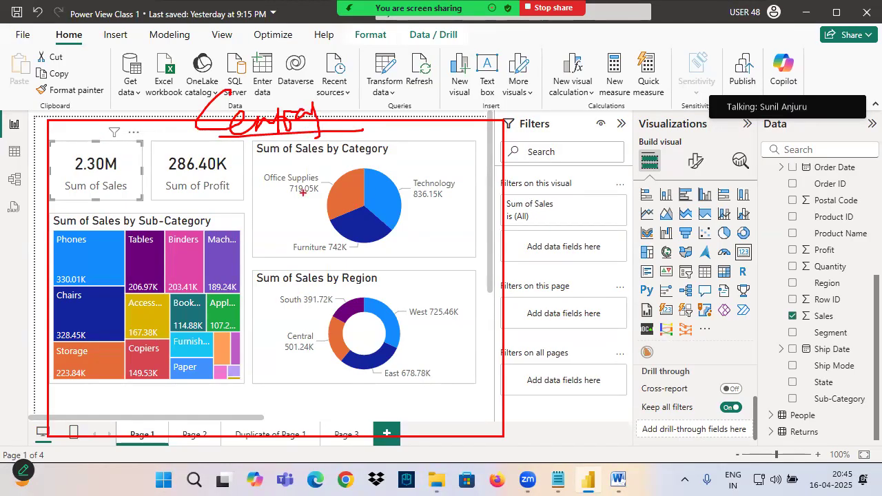
mouse_move(274, 233)
mouse_down()
mouse_move(272, 286)
mouse_move(256, 338)
mouse_up()
mouse_move(310, 245)
mouse_down()
mouse_move(306, 313)
mouse_move(385, 295)
mouse_up()
drag(349, 225, 238, 238)
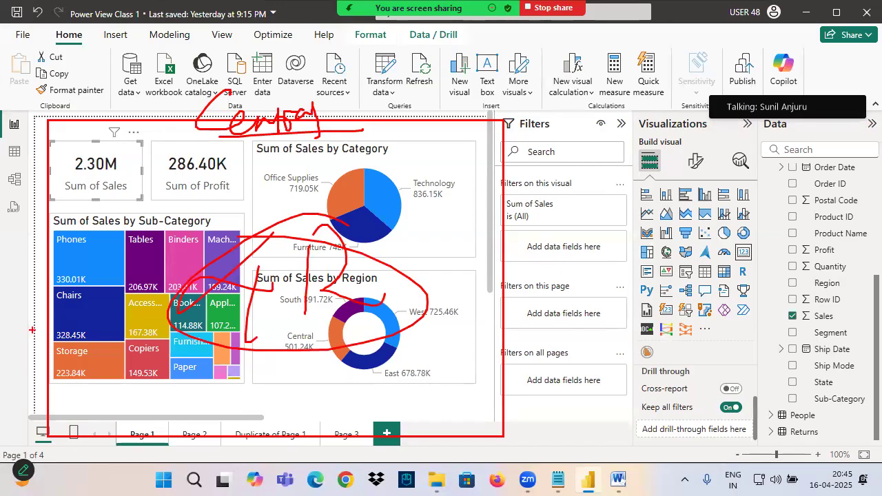
mouse_move(351, 188)
mouse_down()
mouse_move(223, 346)
mouse_move(202, 347)
mouse_up()
drag(199, 232, 370, 311)
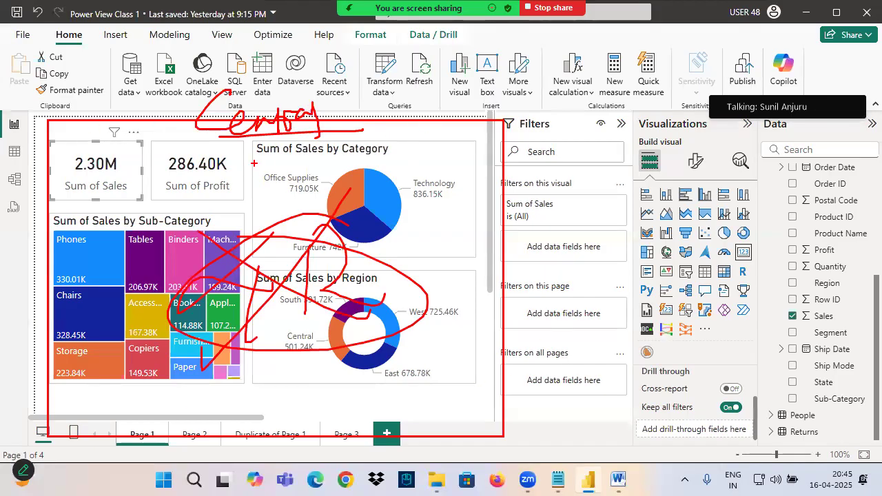
key(Escape)
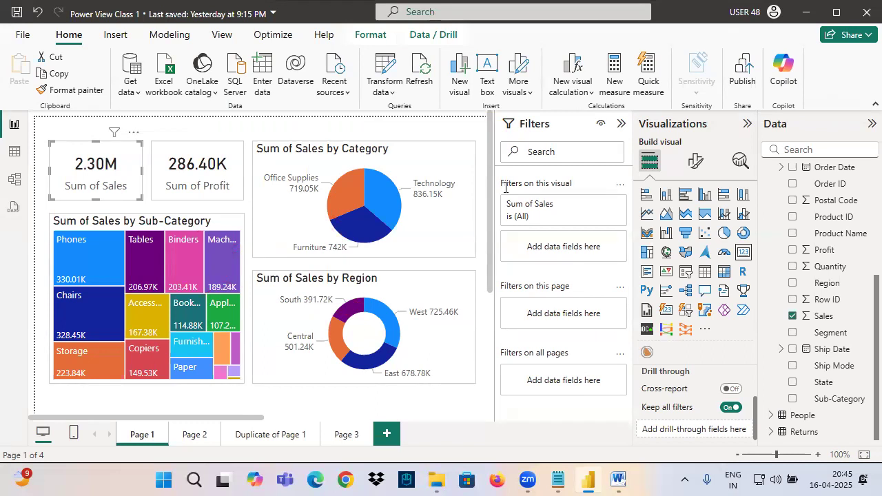
click(190, 176)
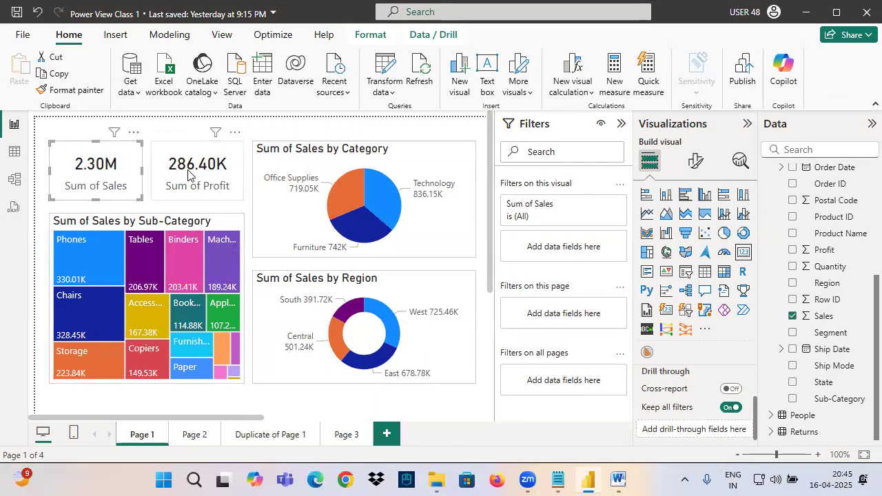
click(318, 190)
click(293, 307)
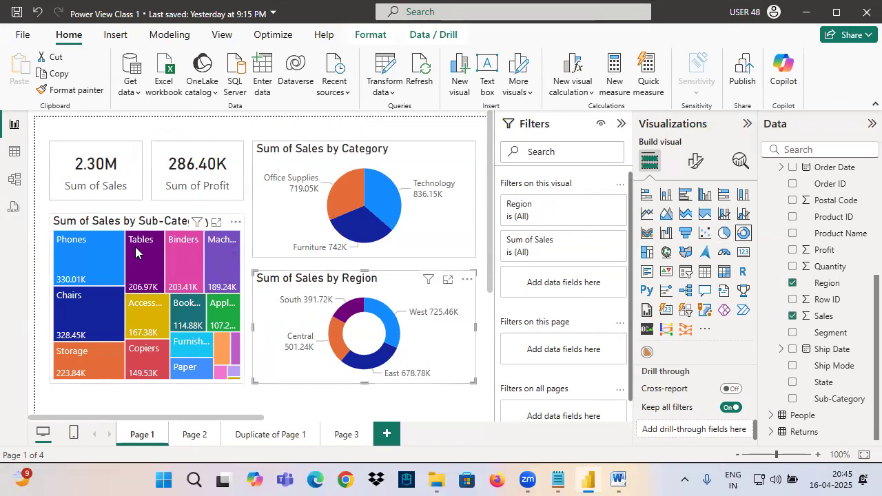
mouse_move(135, 252)
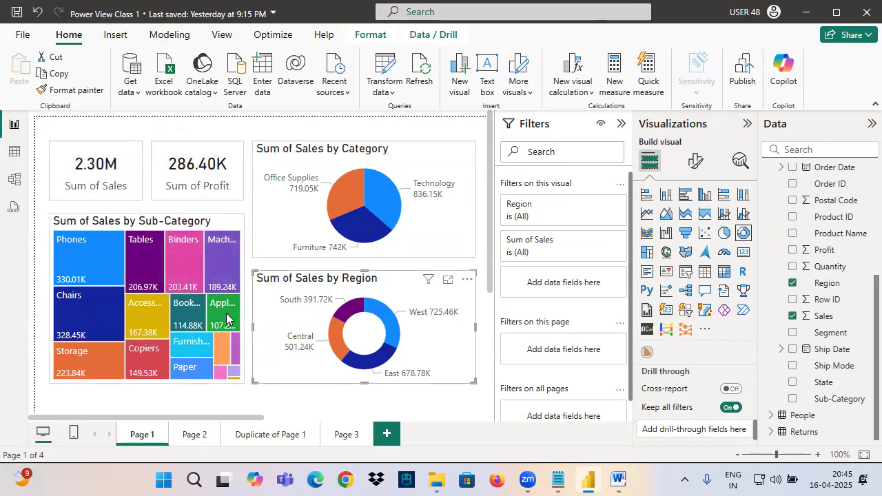
- Mark the Filters on this page section and link it with a drawn arrow to Page 1
mouse_move(535, 334)
mouse_down()
mouse_move(616, 316)
mouse_move(539, 334)
mouse_up()
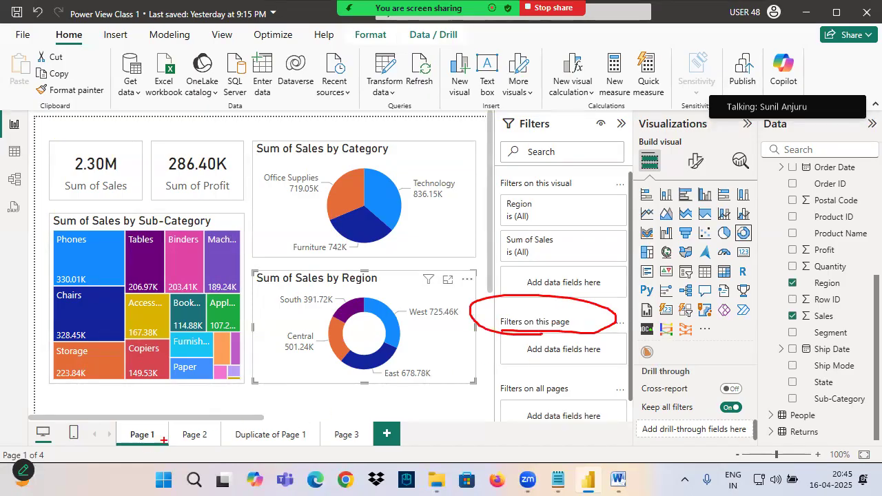
mouse_move(163, 423)
mouse_down()
mouse_move(118, 431)
mouse_move(142, 447)
mouse_up()
drag(135, 400, 136, 423)
drag(156, 410, 138, 425)
mouse_move(102, 398)
mouse_down()
mouse_move(128, 418)
mouse_move(120, 422)
mouse_up()
mouse_move(133, 395)
mouse_down()
mouse_move(133, 422)
mouse_move(419, 284)
mouse_move(502, 318)
mouse_up()
mouse_move(502, 319)
mouse_down()
mouse_move(469, 338)
mouse_move(580, 334)
mouse_up()
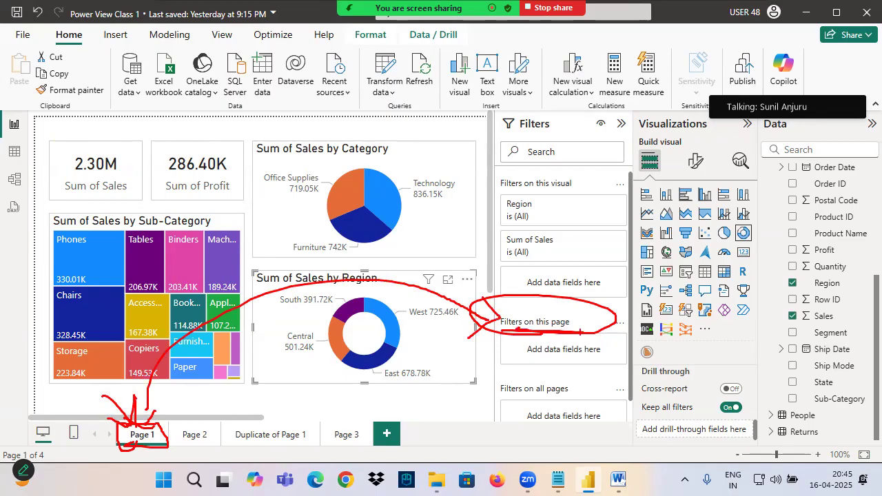
drag(137, 415, 173, 375)
- Add Region as a page-level filter on Page 1 and restrict it to Central with Basic filtering
mouse_move(834, 286)
mouse_down()
mouse_move(729, 334)
mouse_move(571, 358)
mouse_up()
click(586, 343)
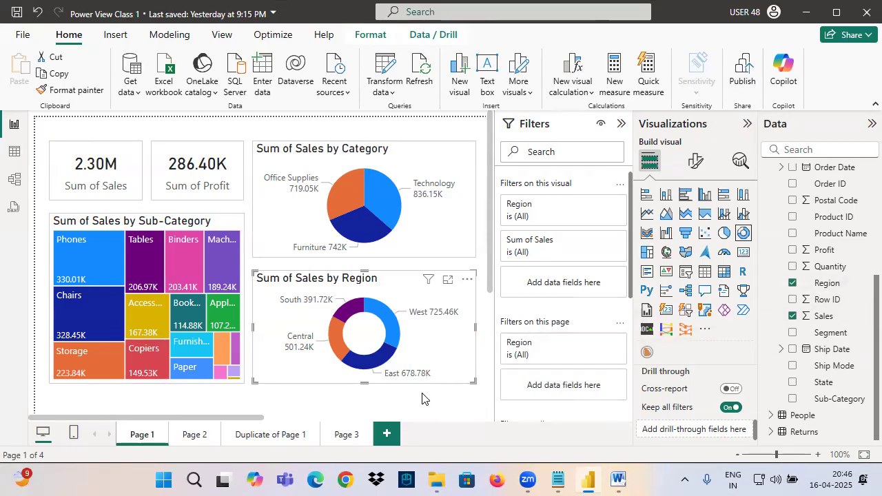
click(422, 398)
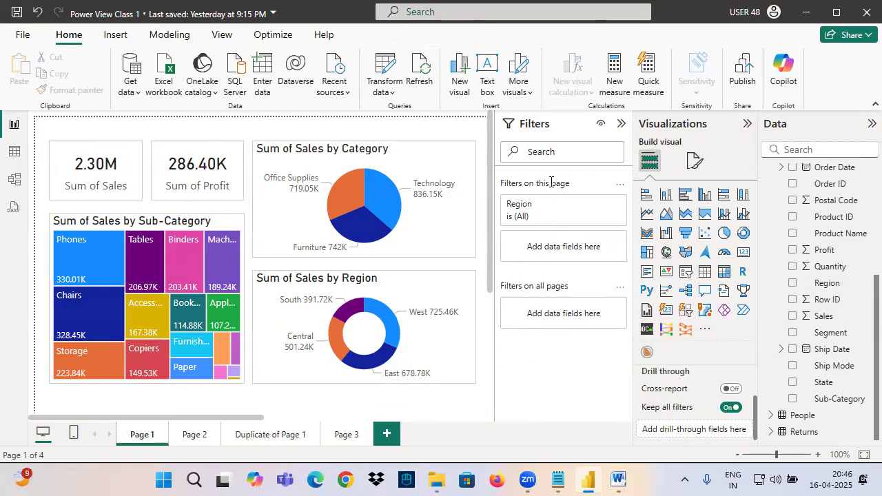
click(585, 205)
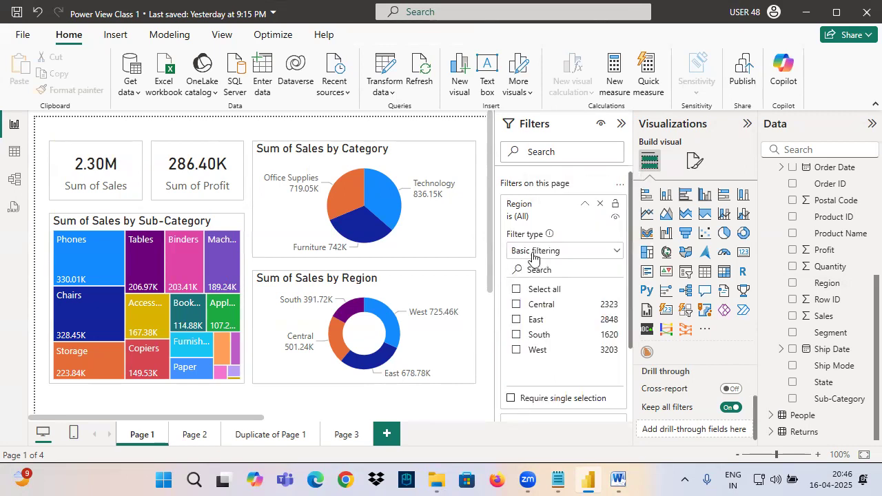
click(536, 305)
click(586, 204)
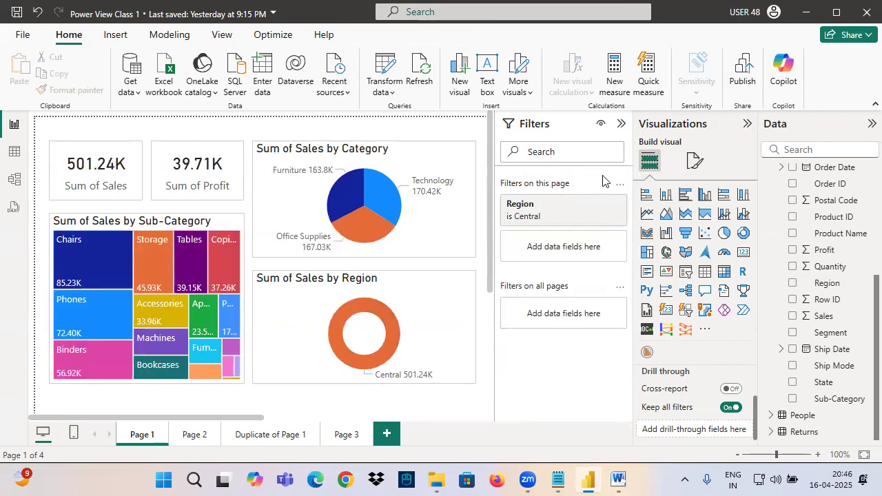
- Check off each visual affected by the page-level filter and point out the Duplicate of Page 1 page
drag(85, 153, 145, 152)
drag(181, 155, 342, 168)
drag(110, 262, 241, 249)
drag(279, 312, 387, 279)
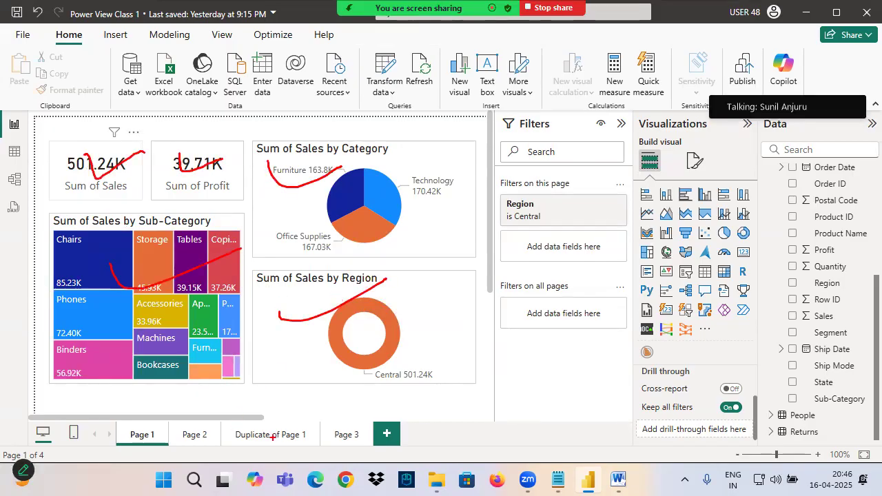
drag(253, 429, 259, 414)
drag(232, 448, 274, 444)
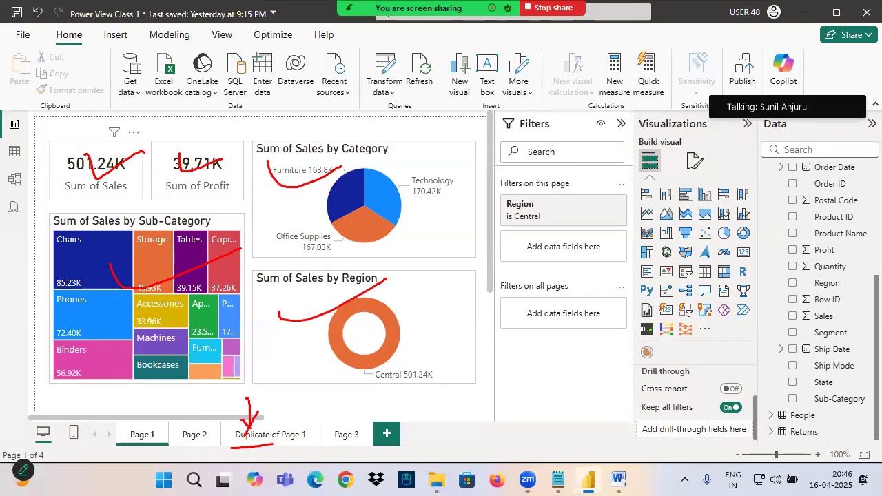
key(Escape)
- Rename the Duplicate of Page 1 page as Page 4
double_click(268, 440)
key(BackSpace)
key(BackSpace)
key(BackSpace)
key(BackSpace)
key(BackSpace)
key(BackSpace)
key(BackSpace)
key(BackSpace)
key(BackSpace)
key(BackSpace)
key(BackSpace)
key(BackSpace)
key(BackSpace)
key(BackSpace)
key(BackSpace)
key(BackSpace)
key(BackSpace)
key(BackSpace)
key(BackSpace)
text(Page4)
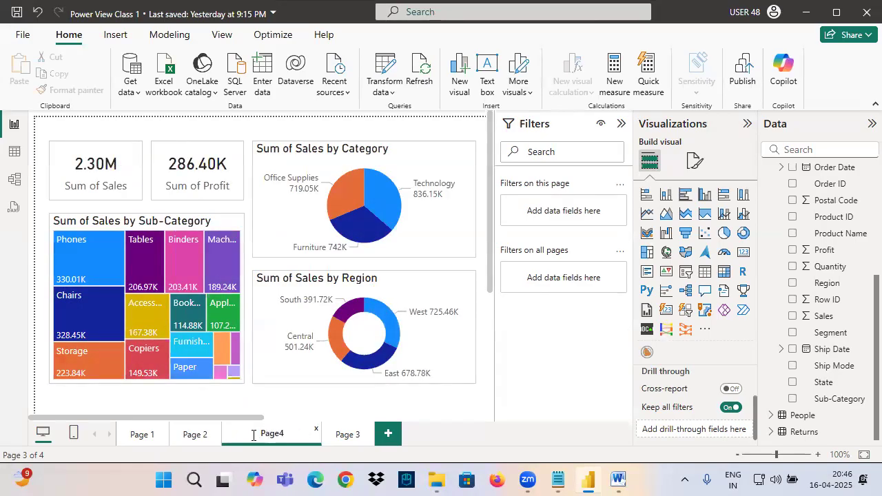
- Look at Page 2 for comparison and return to the filtered visuals on Page 1
click(203, 441)
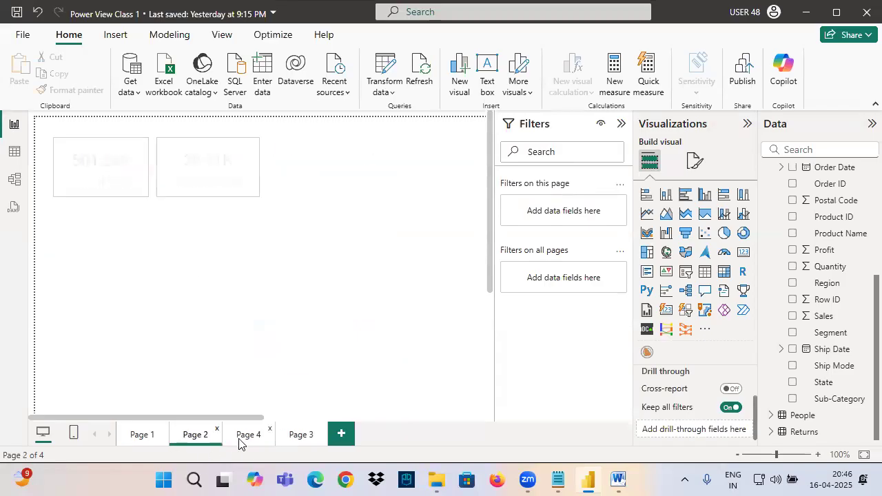
click(142, 436)
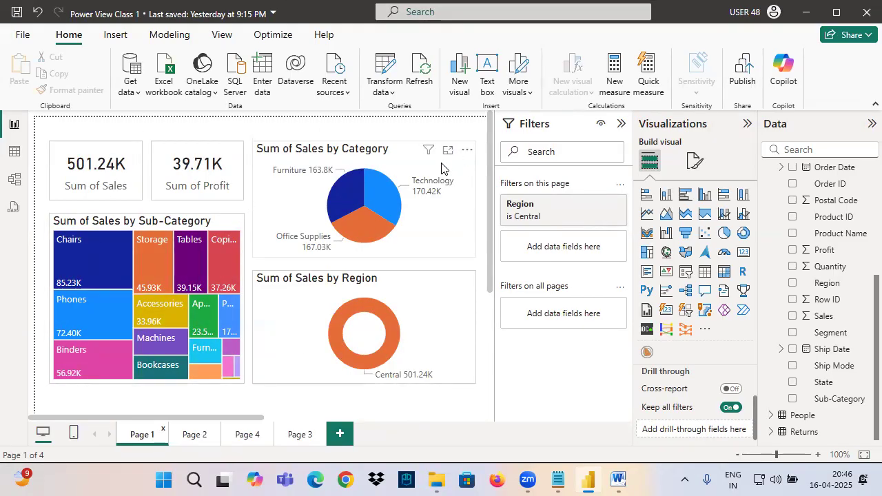
drag(414, 204, 439, 202)
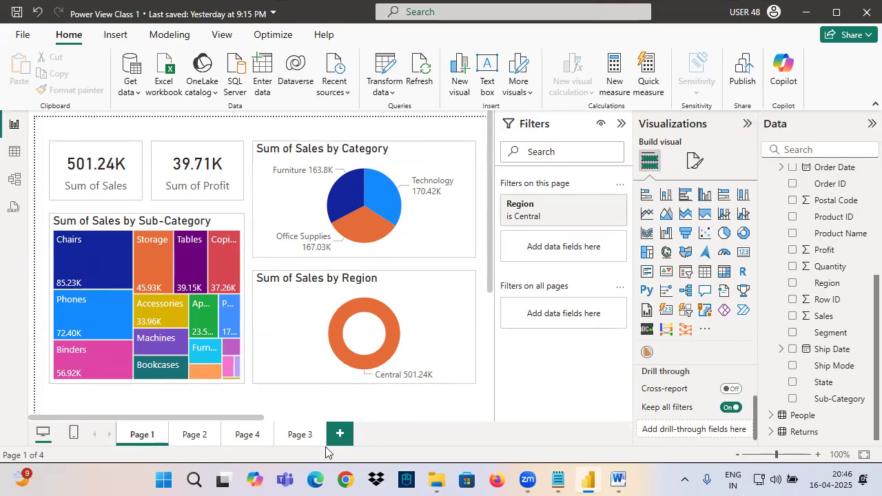
- Move Page 4 to the end of the page order and compare its visuals with those on Page 1
right_click(246, 438)
mouse_move(282, 429)
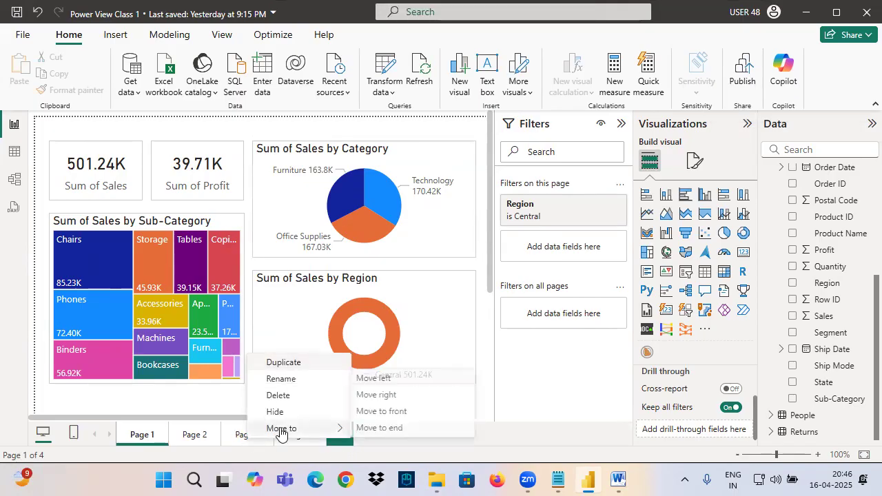
click(394, 428)
click(299, 438)
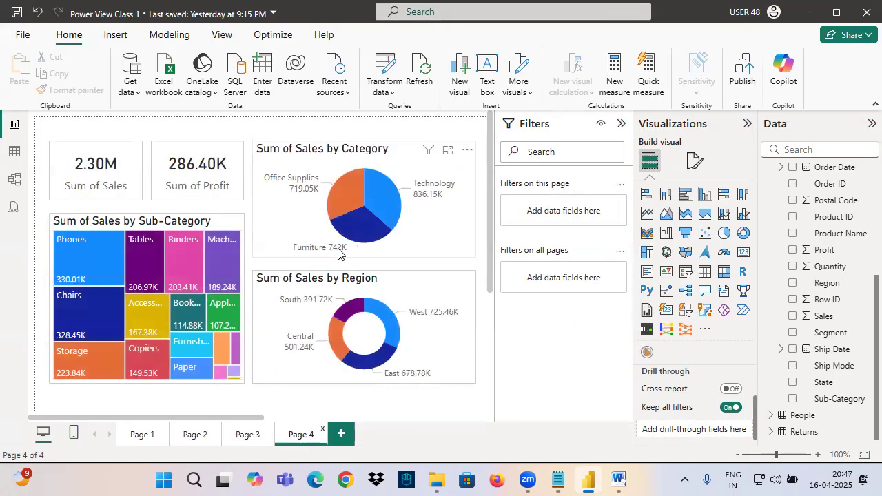
click(135, 435)
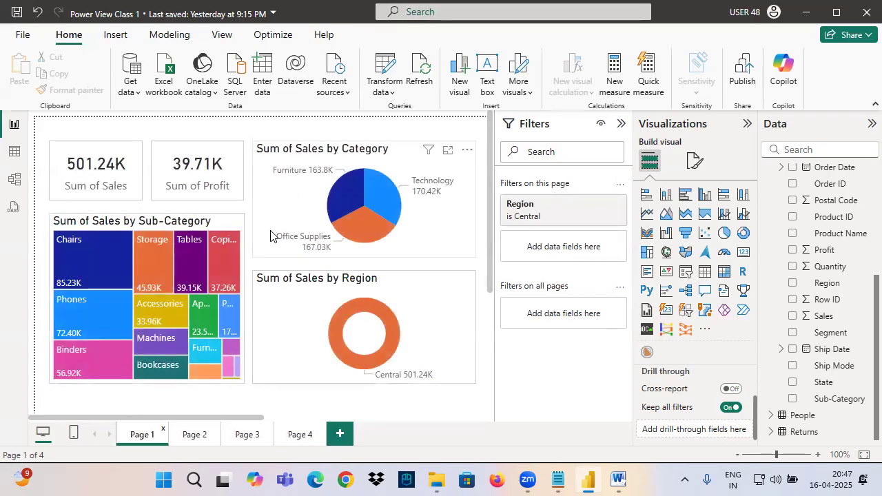
- Add a table visual showing the Region field below the Sub-Category treemap on Page 1
scroll(262, 278, down, 4)
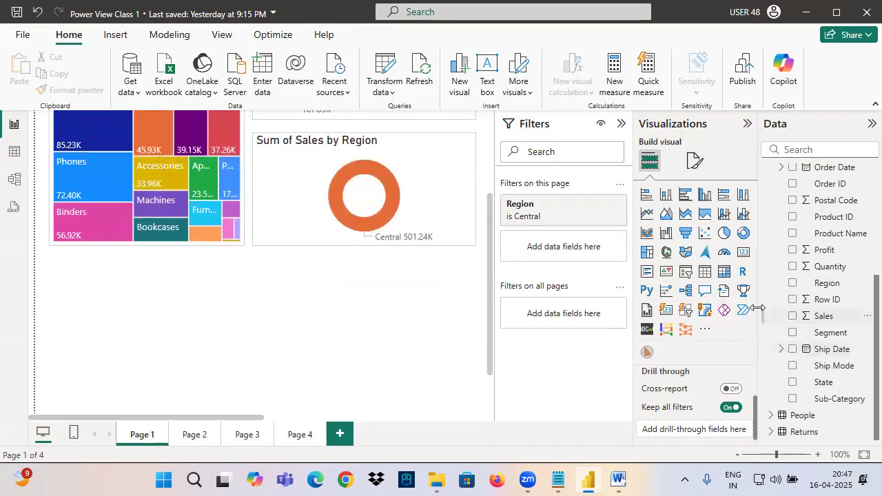
click(705, 273)
drag(827, 283, 178, 293)
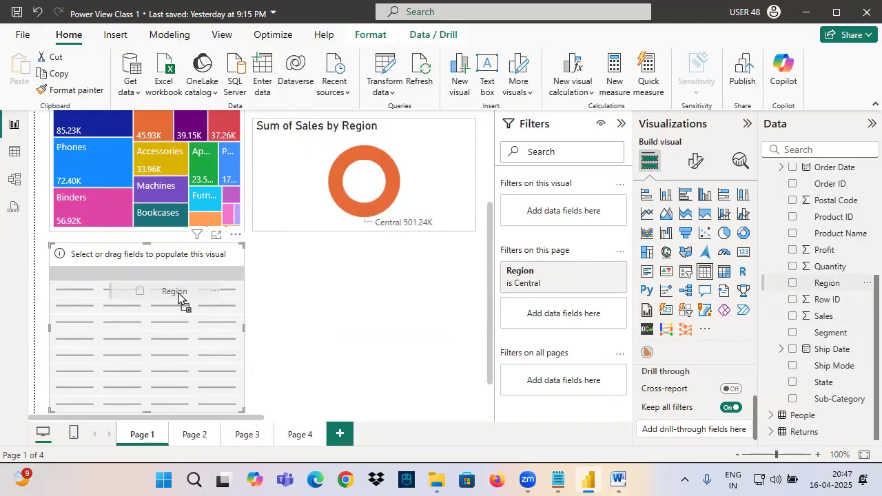
drag(179, 293, 180, 307)
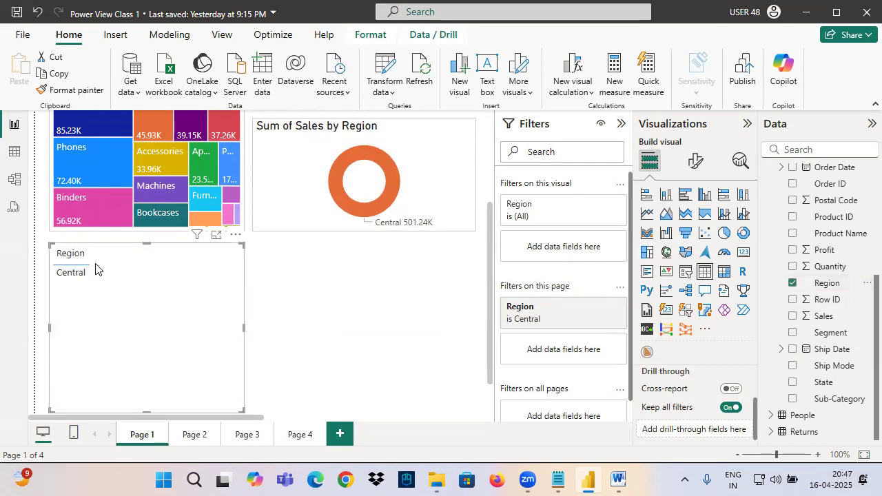
- Add a table visual showing the Region field below the treemap on Page 4, and return to Page 1
click(300, 435)
scroll(241, 304, down, 3)
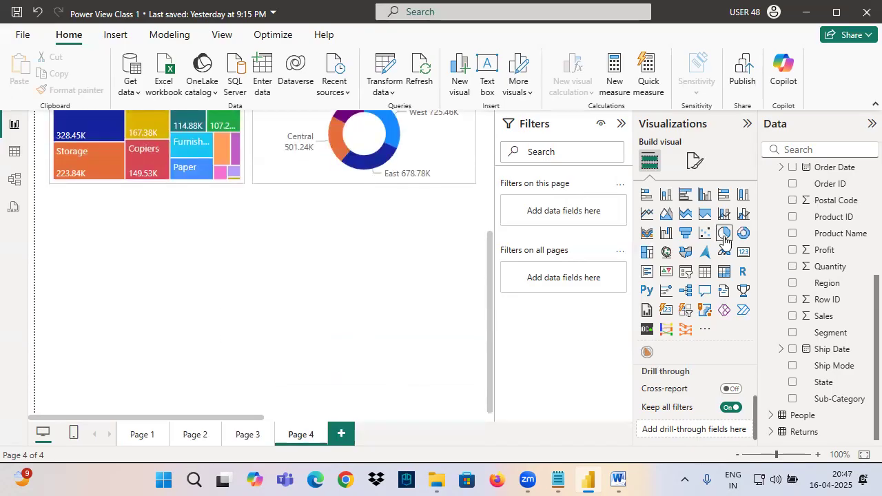
click(704, 272)
drag(831, 284, 190, 238)
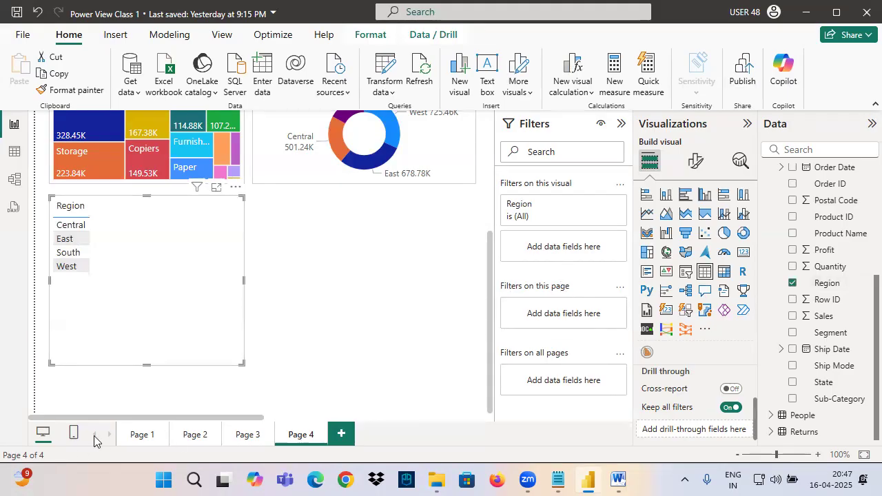
click(143, 435)
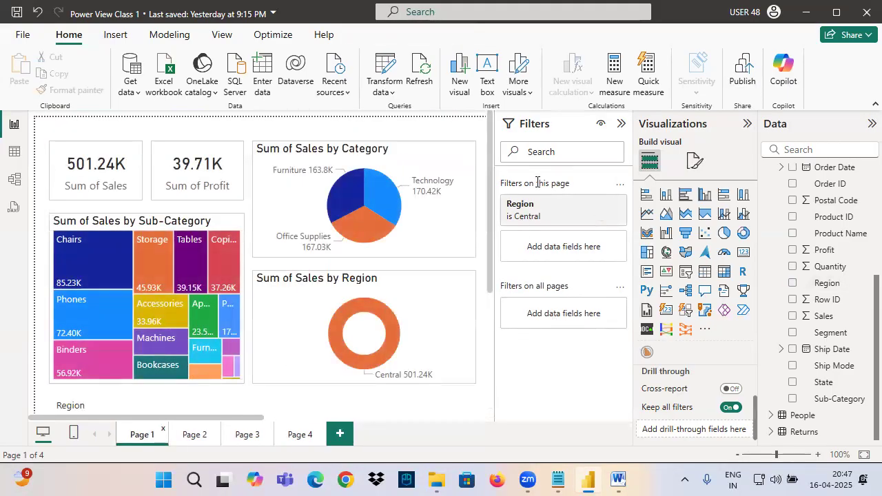
- Switch to the Notepad class notes and review the filter types list and the Filters on this Visual section
click(558, 481)
scroll(34, 152, up, 4)
drag(29, 171, 174, 171)
scroll(173, 169, down, 5)
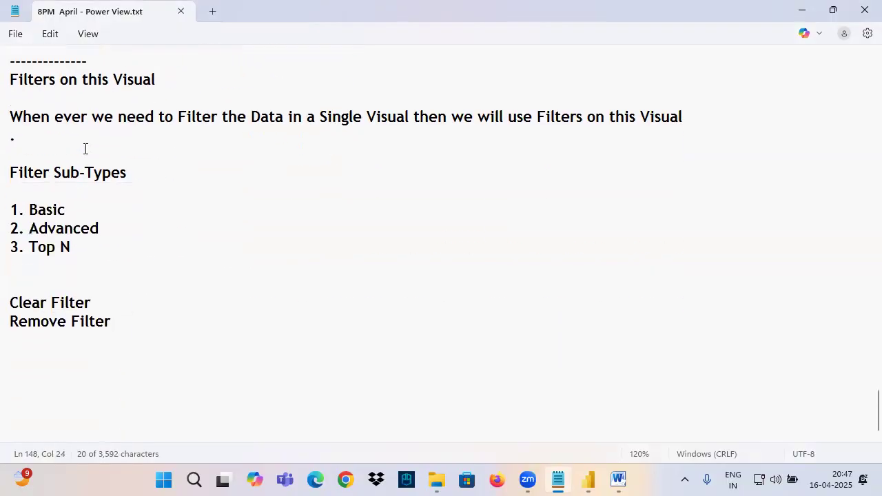
scroll(85, 150, up, 2)
drag(10, 210, 24, 210)
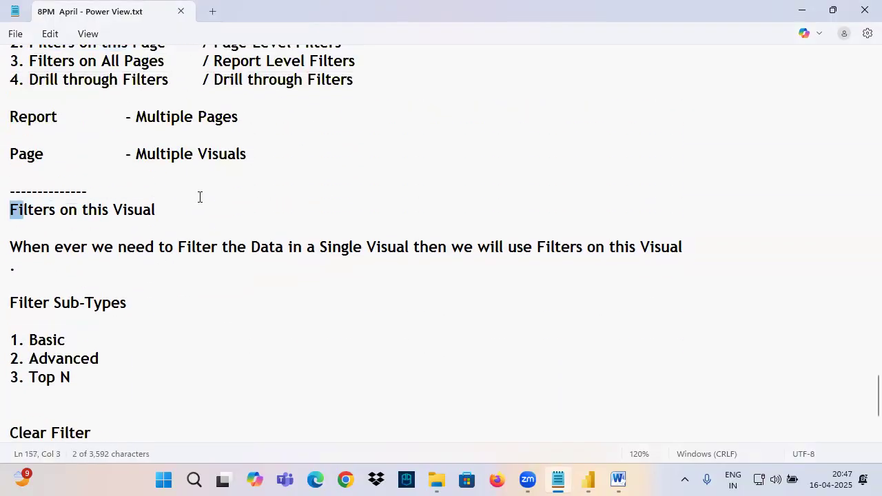
- Add a dashed separator line and the heading "Filters on this Page" below the Remove Filter line
scroll(200, 197, down, 2)
click(46, 342)
key(Return)
text(--------------)
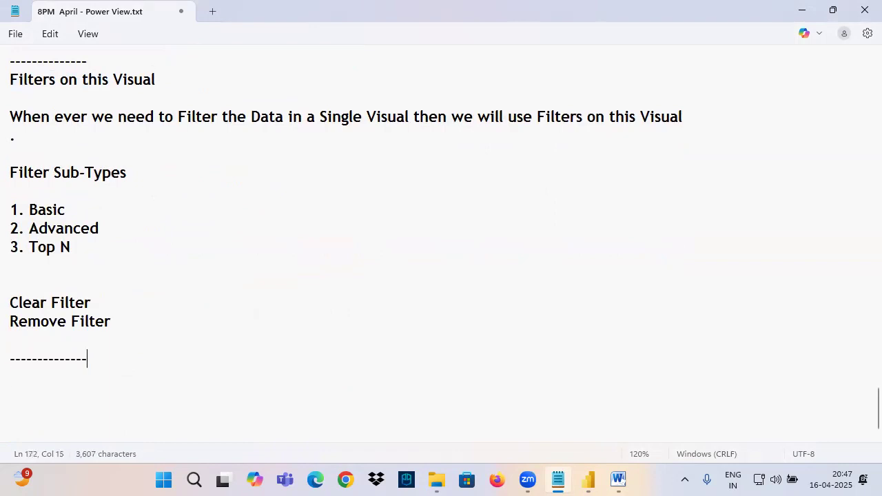
key(Return)
text(Filters on this Page)
key(Return)
key(Return)
- Under the heading, write "When ever we need to Filter the Data in all the Visuals of a Page then we will use Filters on this Page"
text(When ever we need)
text(to )
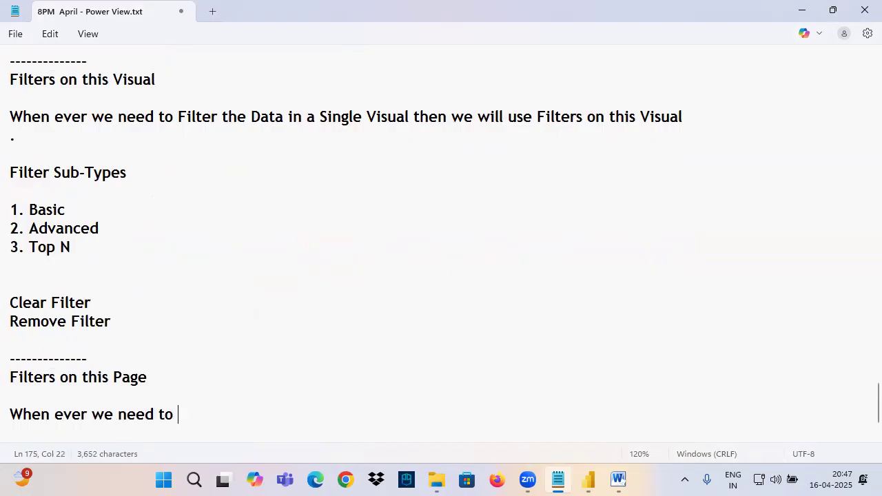
text(Filter the )
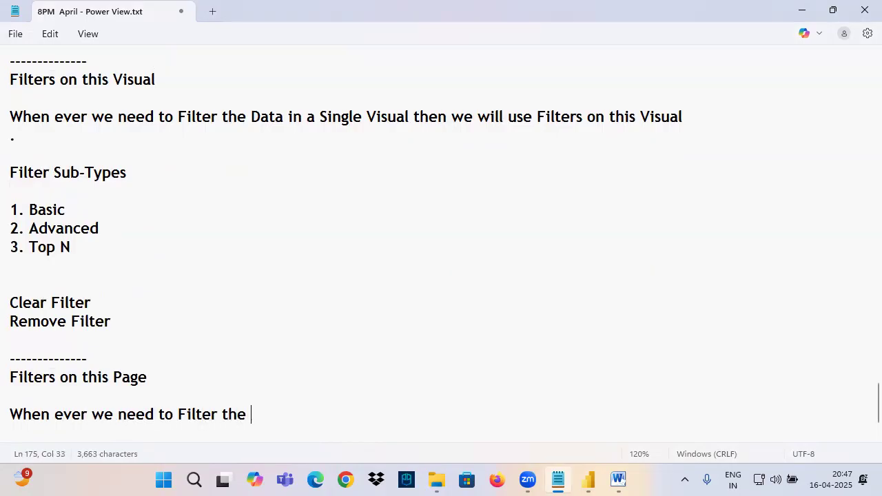
text(Data in all )
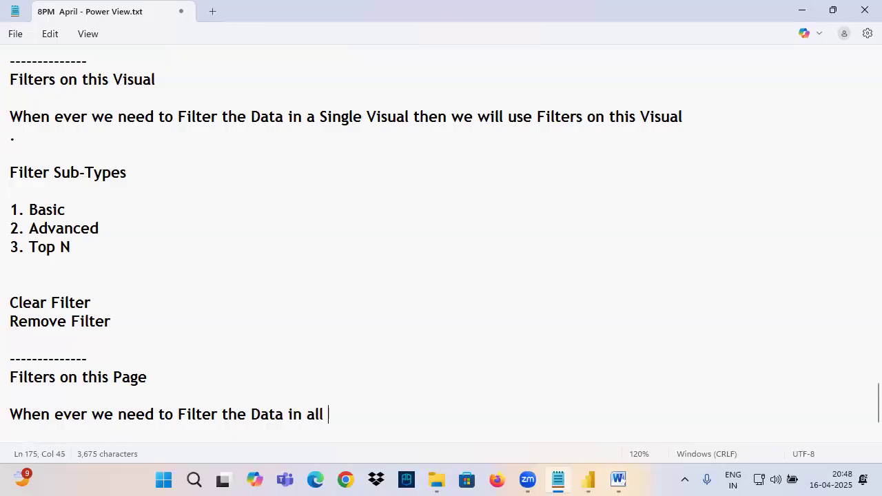
text(the Visuals )
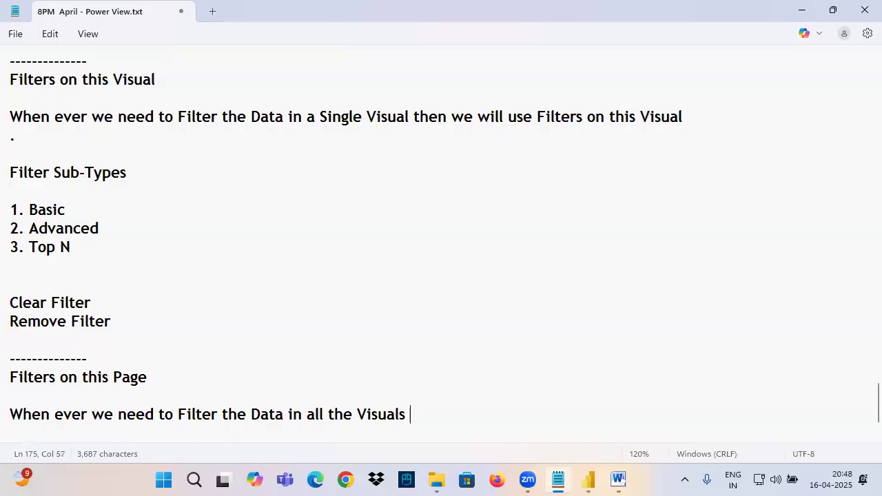
text(of a Page )
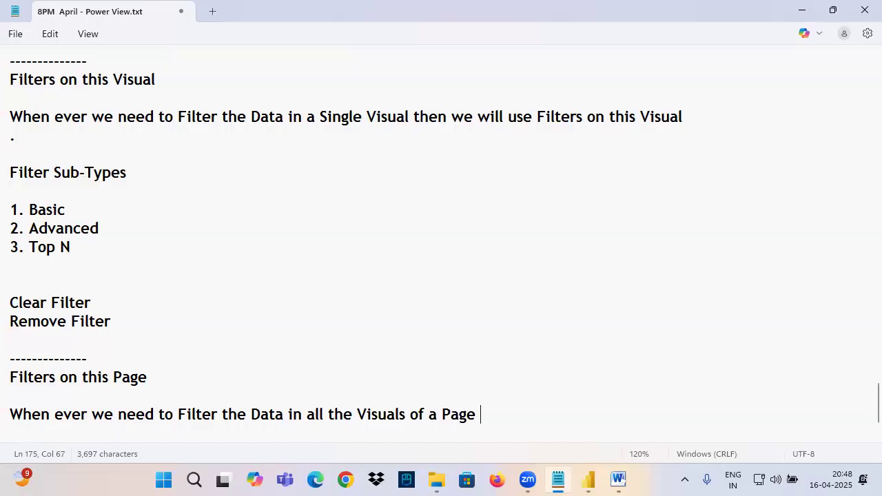
text(then we w)
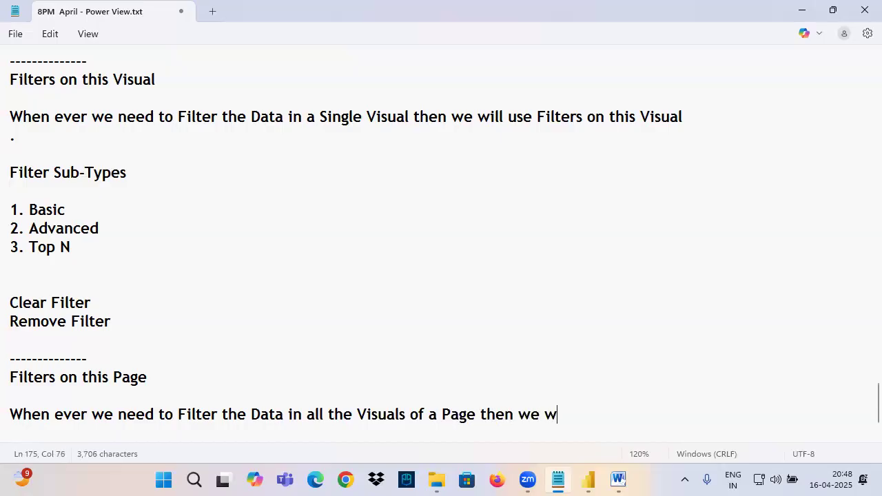
text(ill use)
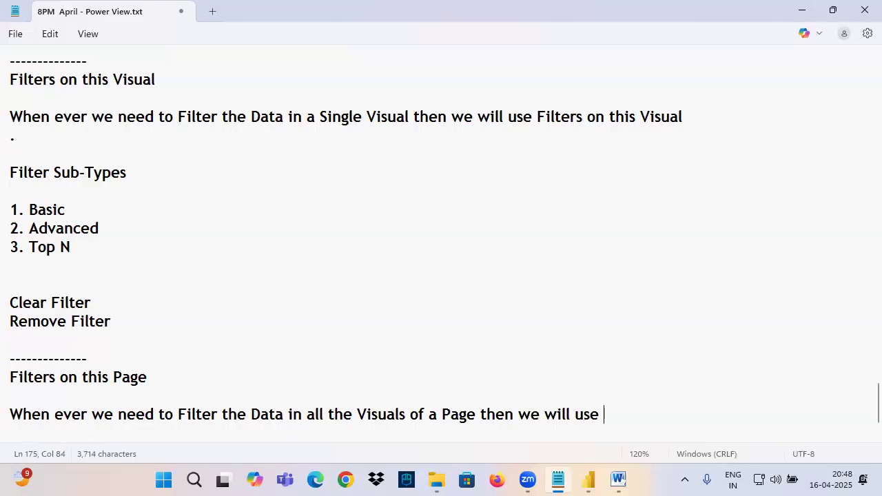
text( Filters on this Page)
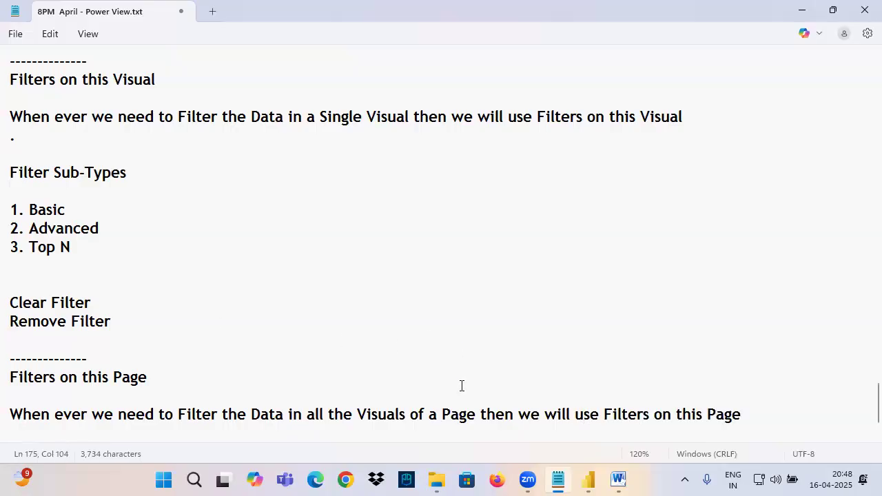
- Switch back to Power BI and point out the Region page filter and the Page 1 visuals it covers with pen marks
click(589, 480)
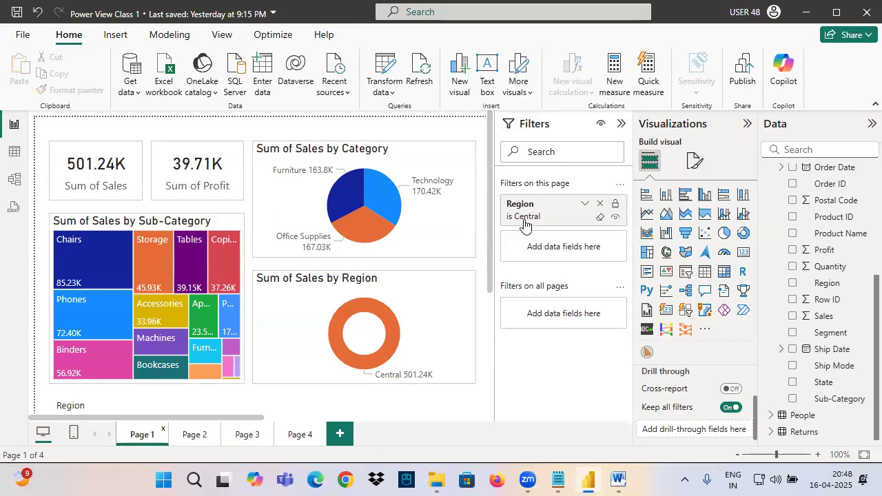
key(ctrl+2)
drag(502, 223, 583, 226)
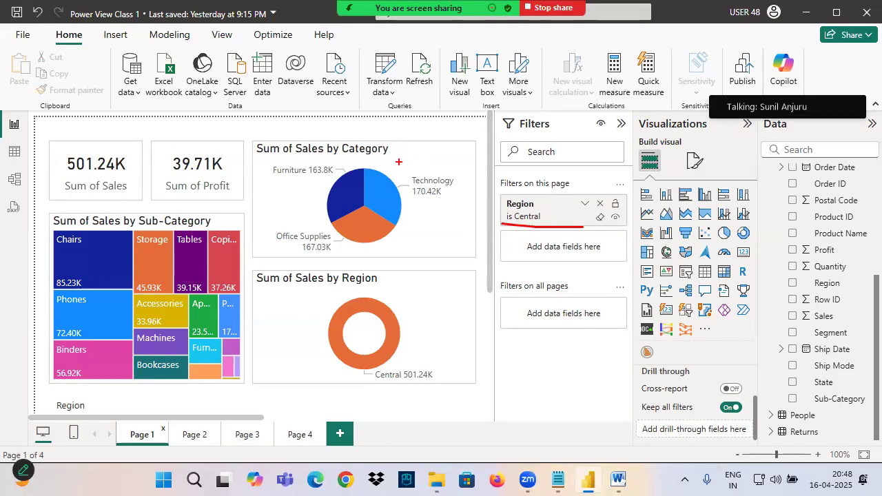
mouse_move(400, 168)
mouse_down()
mouse_move(60, 310)
mouse_move(227, 123)
mouse_up()
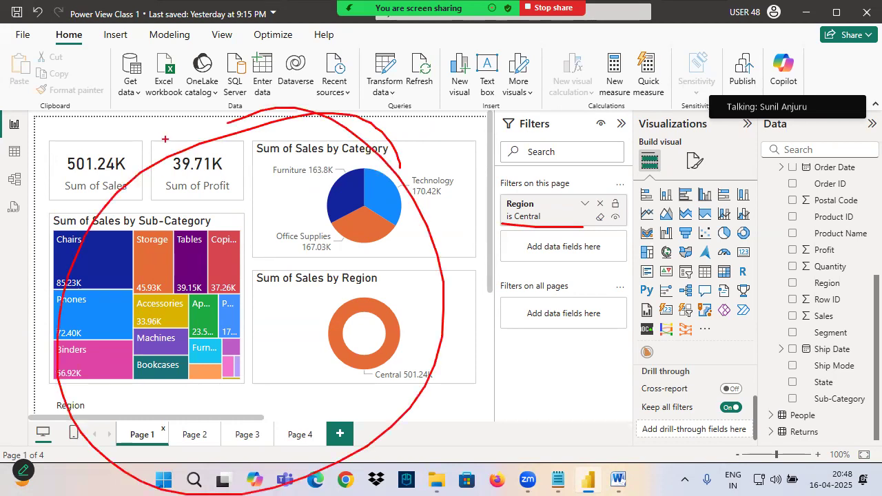
mouse_move(205, 81)
mouse_down()
mouse_move(207, 116)
mouse_move(215, 114)
mouse_up()
drag(211, 107, 212, 141)
mouse_move(227, 78)
mouse_down()
mouse_move(229, 130)
mouse_move(271, 126)
mouse_up()
drag(222, 60, 253, 71)
key(Escape)
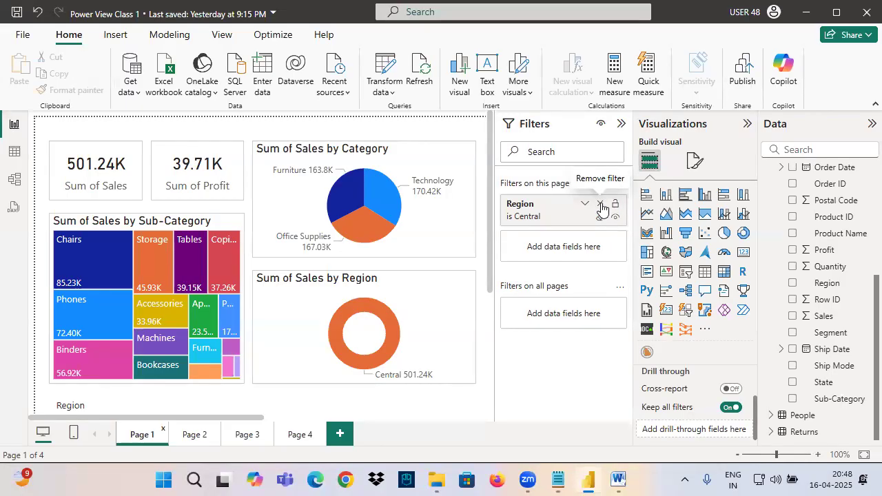
- Remove the Region page-level filter from Page 1 and mark all four report pages with the annotation pen
click(600, 205)
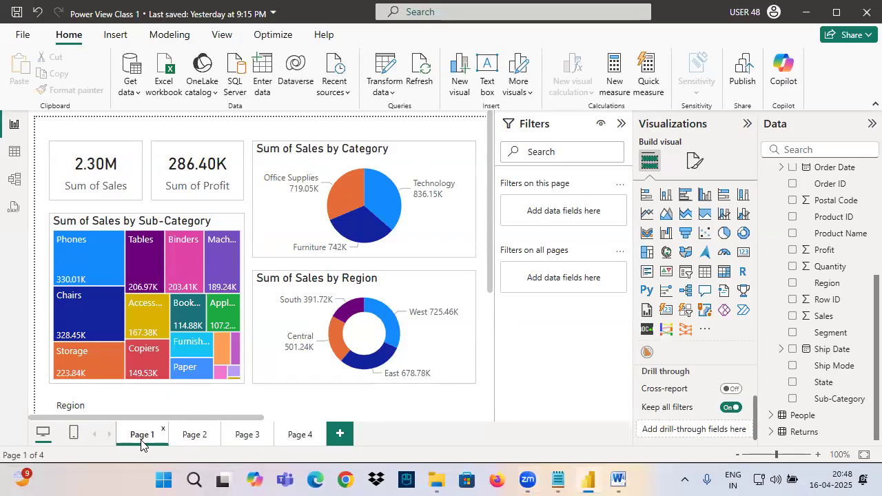
drag(125, 441, 215, 442)
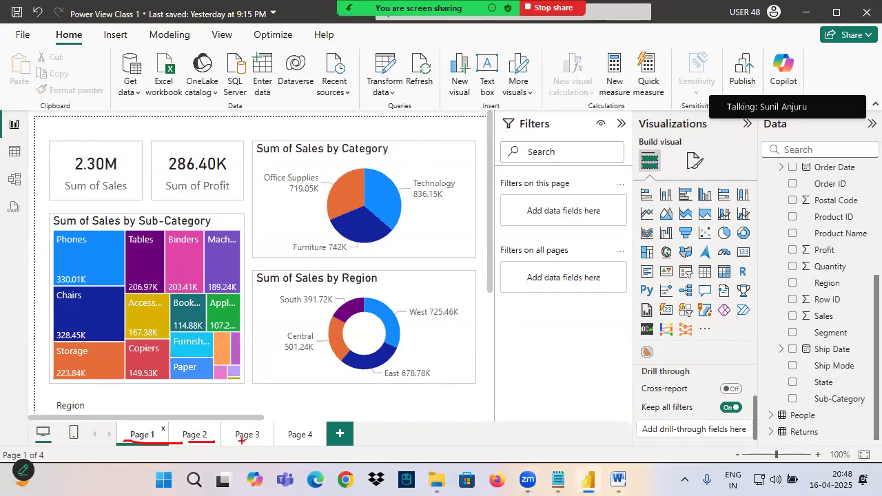
mouse_move(286, 439)
mouse_down()
mouse_move(319, 437)
mouse_move(104, 433)
mouse_move(200, 390)
mouse_up()
mouse_move(229, 216)
mouse_down()
mouse_move(269, 272)
mouse_move(343, 262)
mouse_move(338, 314)
mouse_up()
mouse_move(271, 313)
mouse_down()
mouse_move(355, 248)
mouse_move(87, 288)
mouse_up()
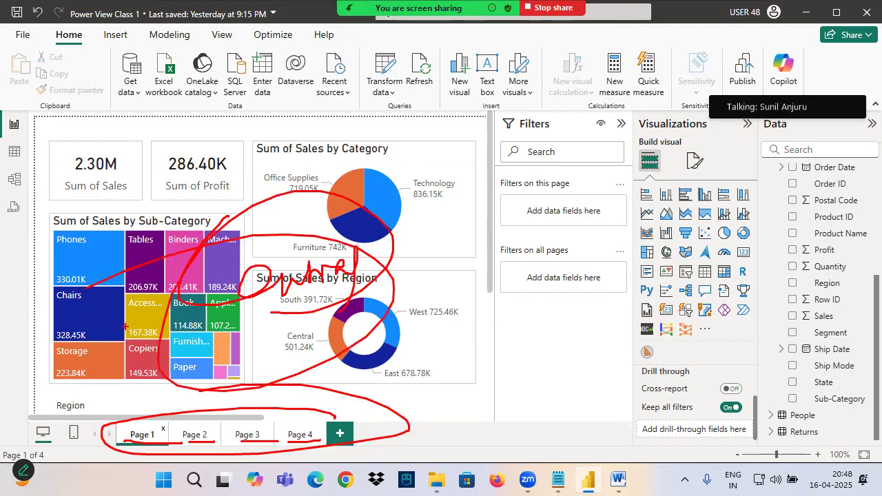
- From Page 4, add Region as a filter on all pages with Basic filtering set to Central, and collapse its card
click(300, 435)
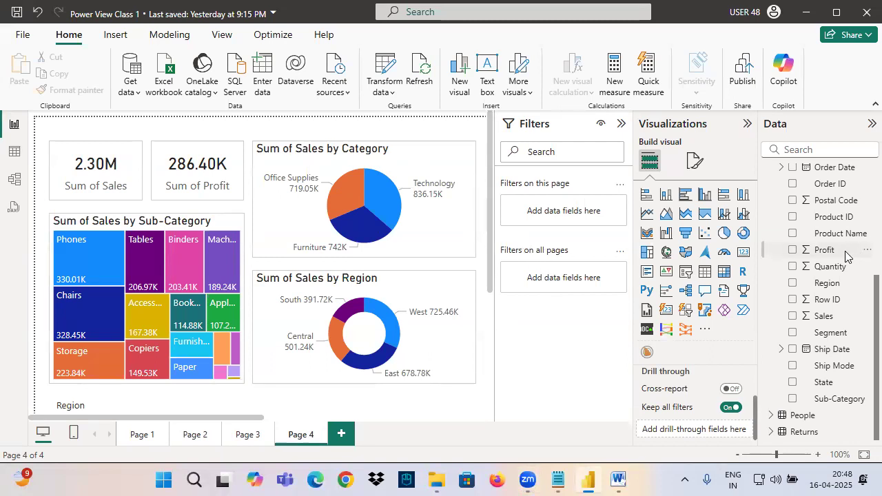
drag(828, 286, 562, 279)
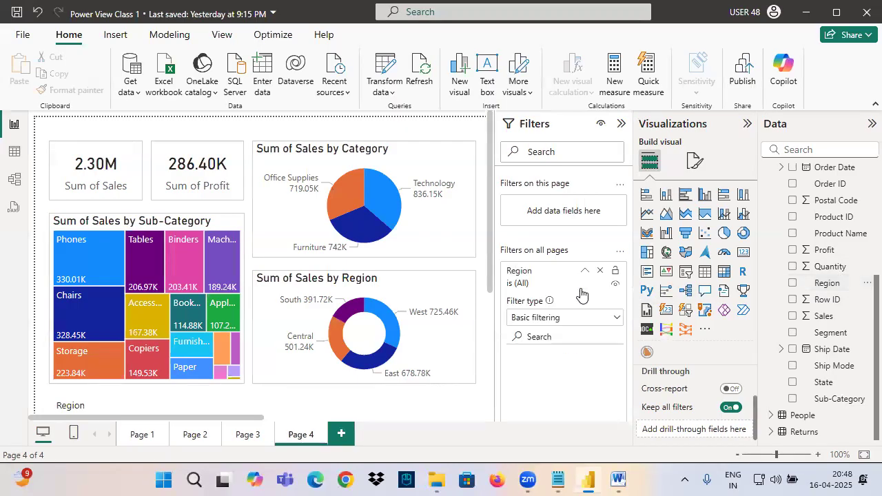
click(523, 276)
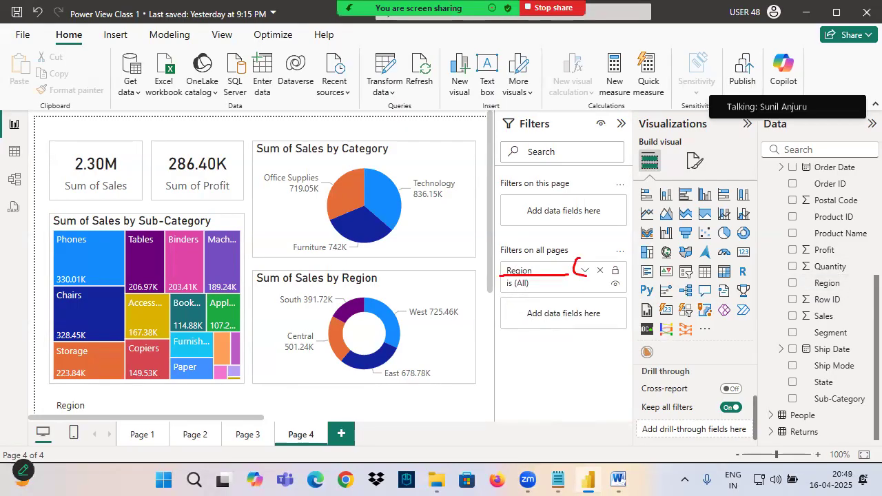
click(584, 271)
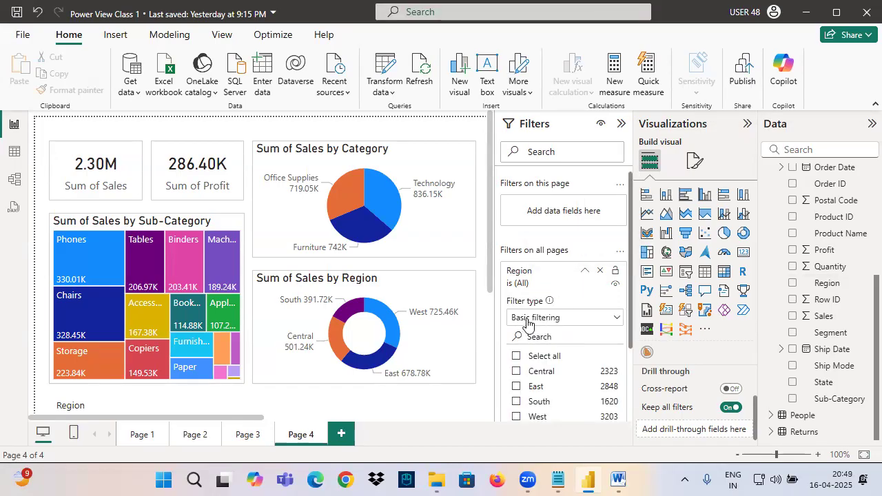
click(534, 372)
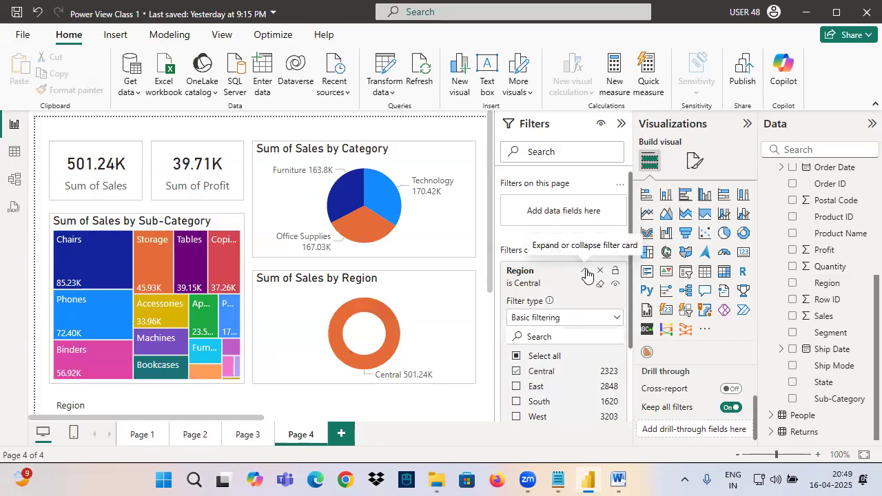
click(586, 272)
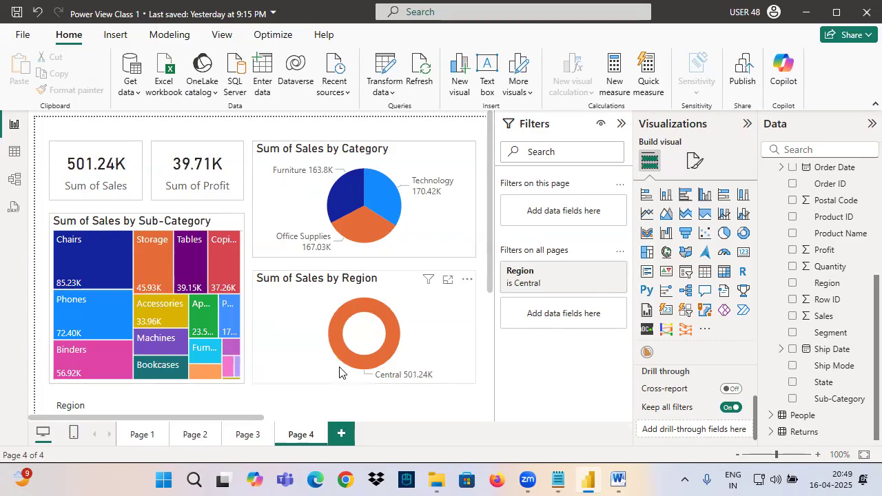
- Check Pages 1, 2 and 3 for the effect of the all-pages Region filter, inspecting the filters affecting individual visuals
click(140, 435)
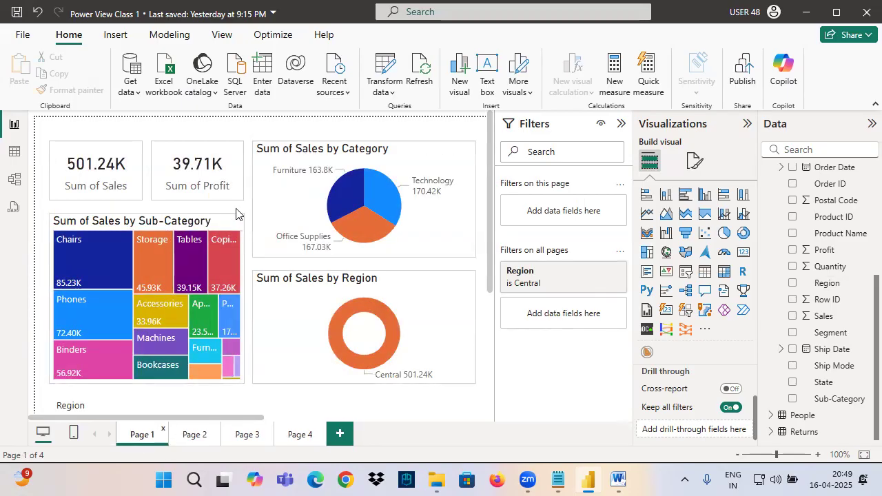
mouse_move(428, 153)
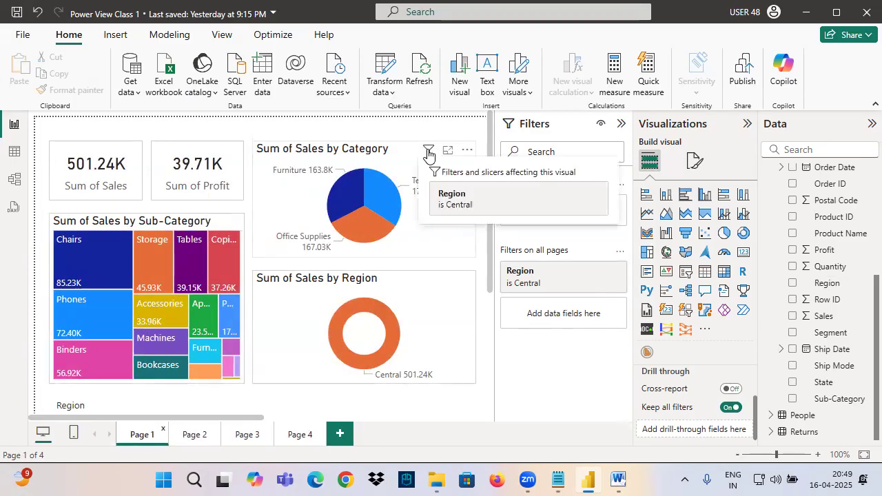
click(192, 438)
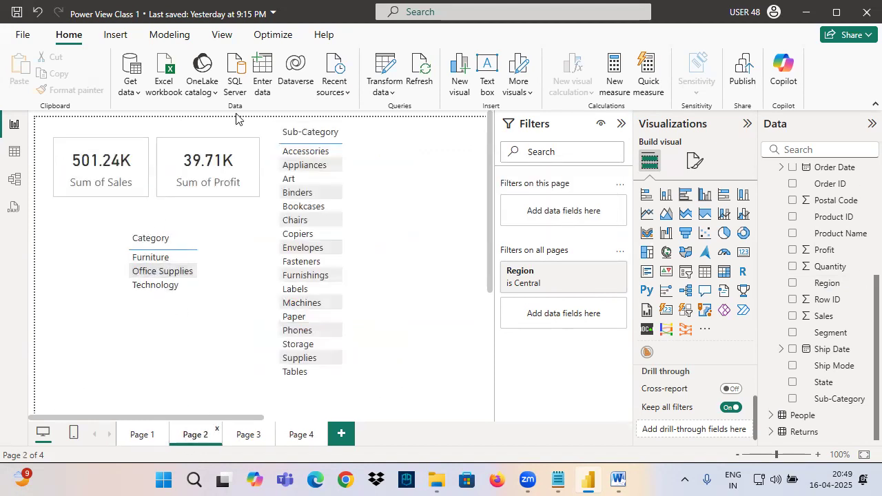
click(124, 133)
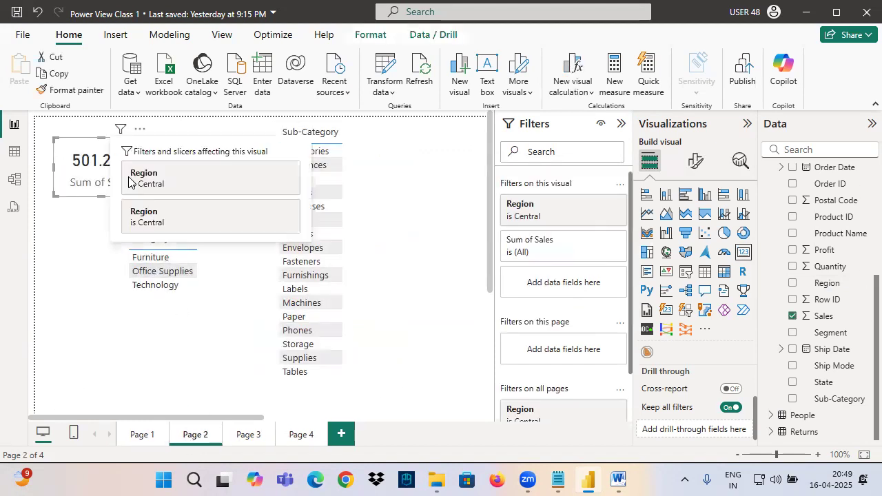
click(247, 436)
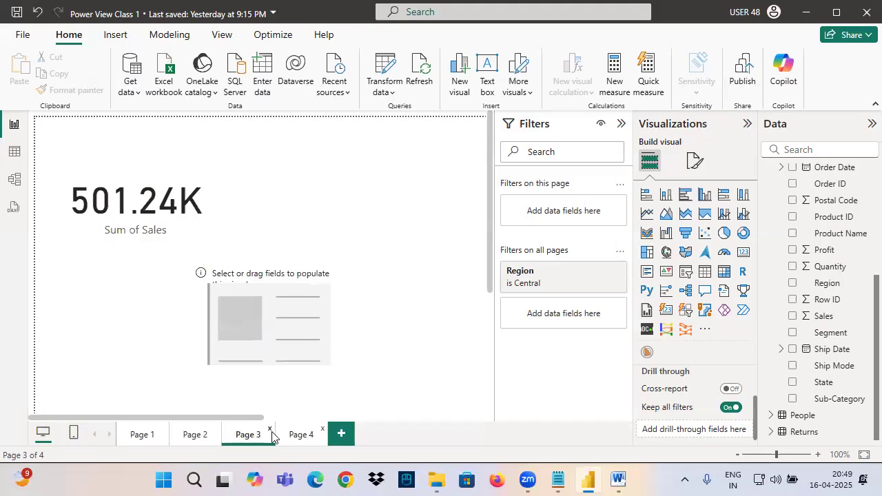
- Inspect the filters affecting the Sum of Sales card on Page 3 and the Sum of Sales by Category pie chart on Page 4
click(130, 200)
mouse_move(185, 147)
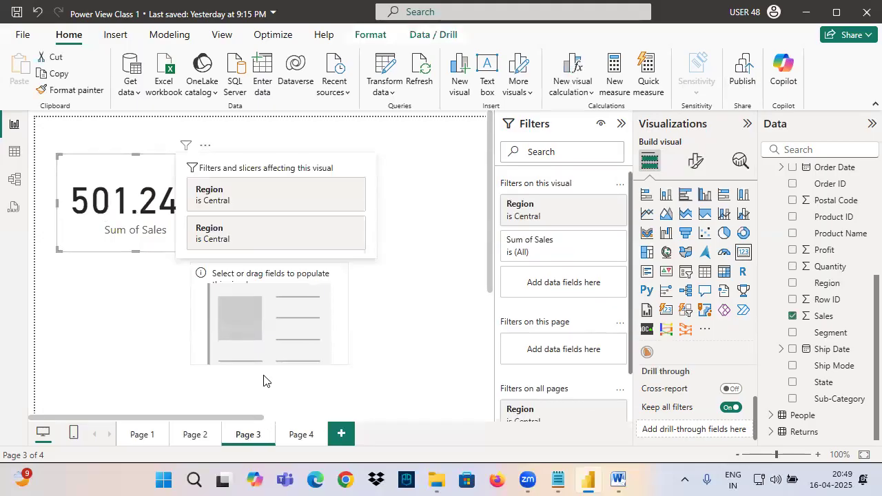
click(300, 435)
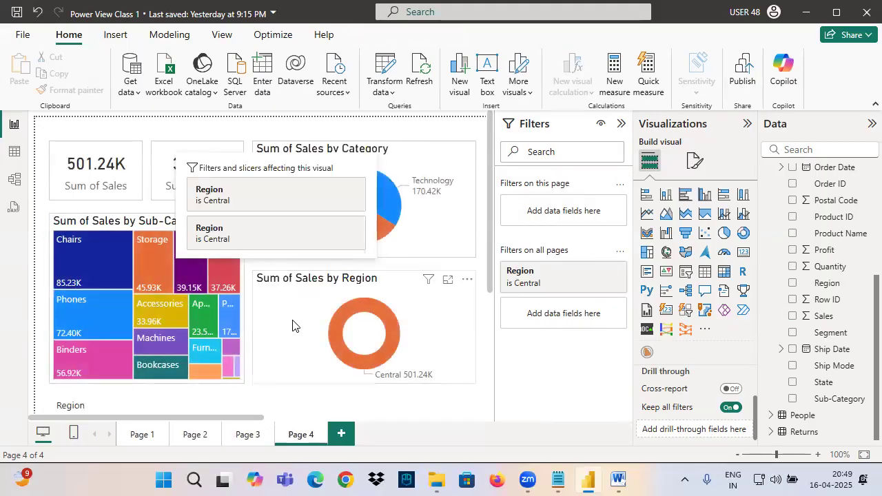
click(324, 227)
mouse_move(432, 152)
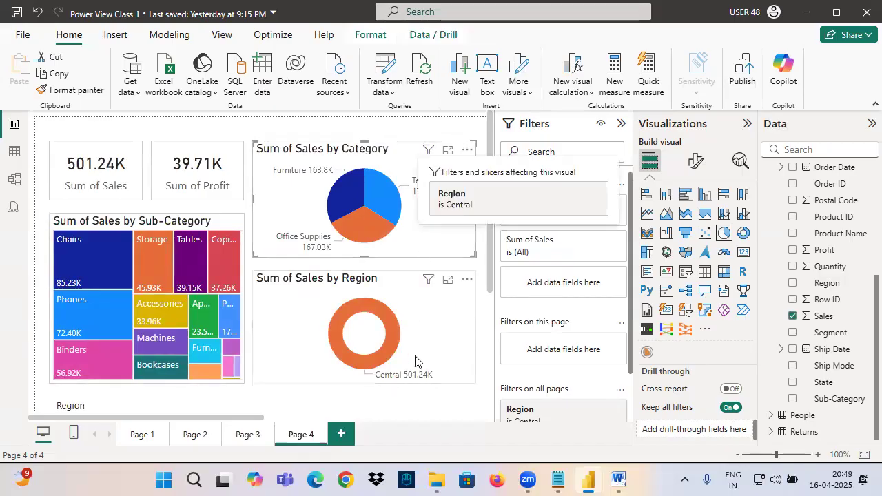
- Add a new report page and place a table visual on it containing the Region field
click(340, 435)
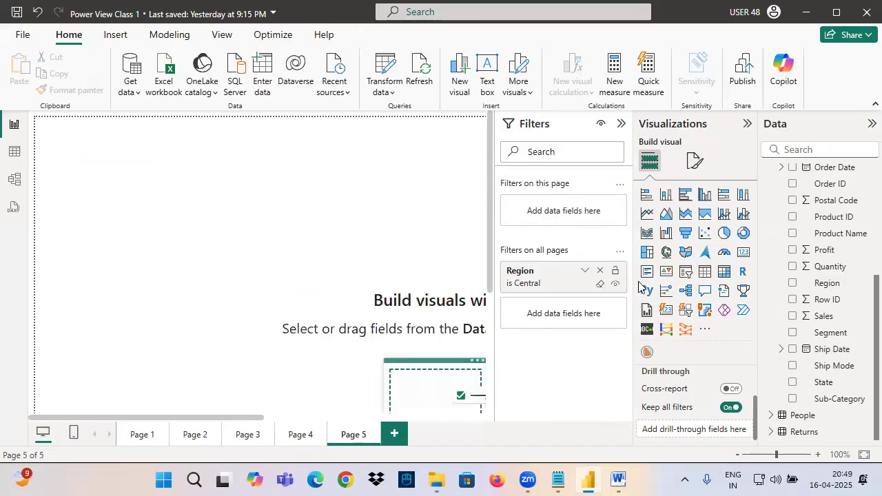
click(704, 271)
drag(820, 284, 121, 203)
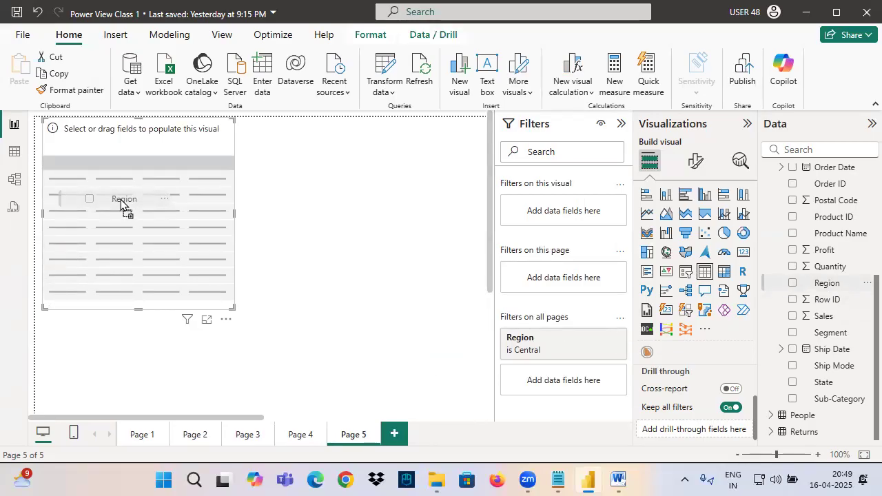
drag(121, 199, 120, 199)
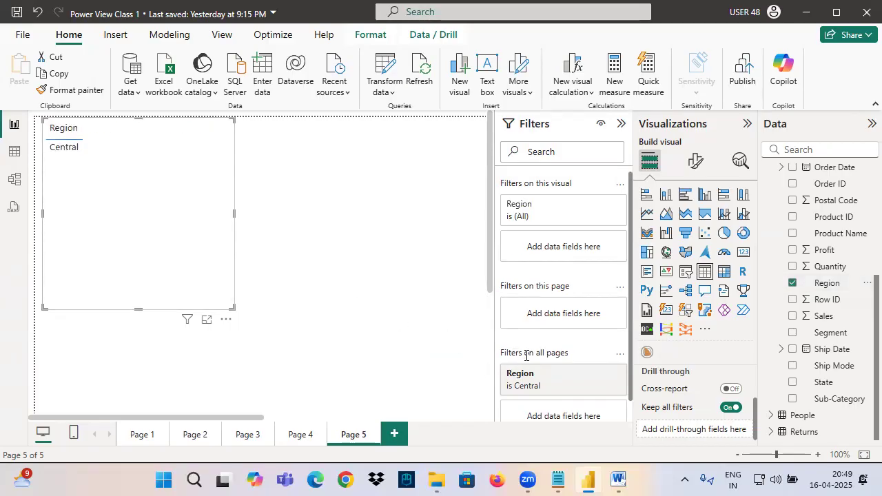
- Switch to the Notepad notes and add a dashed separator and the copied heading "Filters on All Pages" at the end
click(558, 481)
scroll(98, 191, up, 5)
drag(29, 209, 168, 213)
key(ctrl+c)
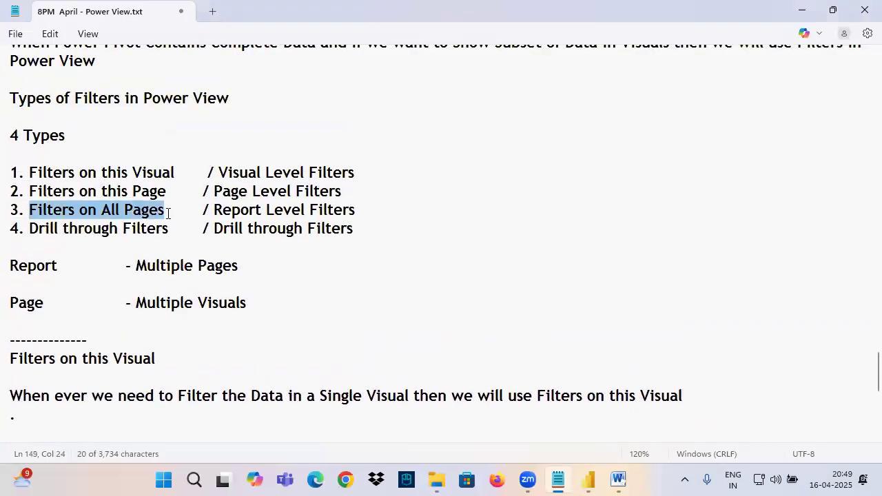
key(ctrl+End)
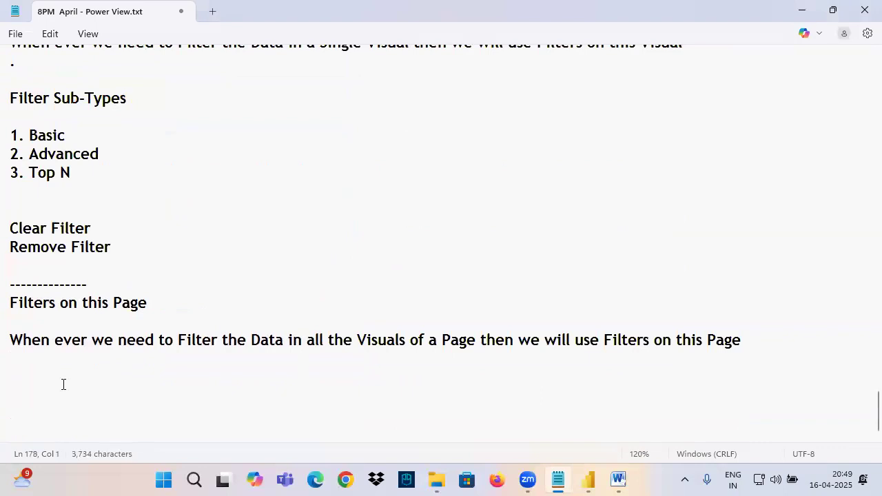
key(Return)
text(----------)
key(Down)
key(ctrl+v)
key(Return)
key(Down)
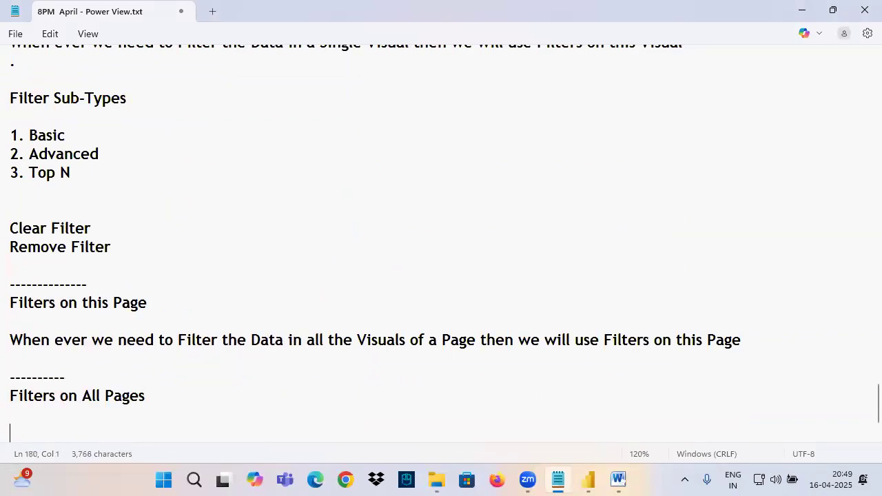
- Write under the heading: "When ever we need to Filter the Data in all the Visuals of a Report then we will use Filters on All Pages"
scroll(27, 363, down, 2)
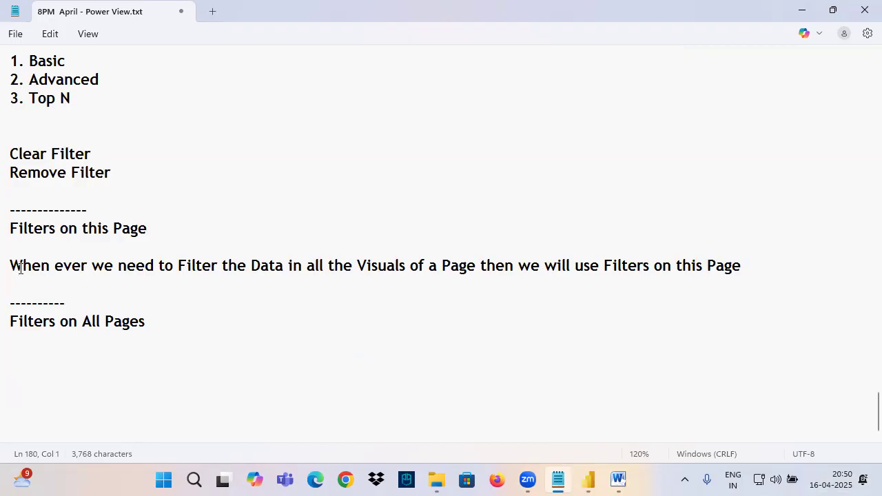
text(When )
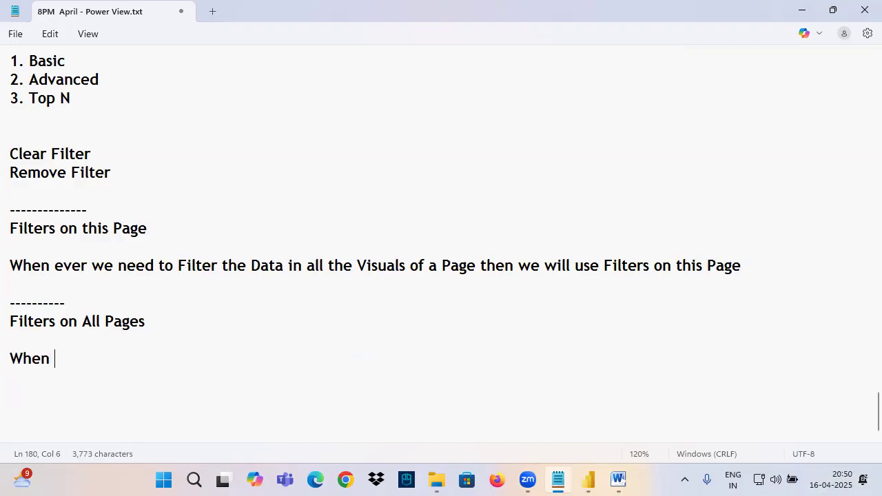
text(ever we need)
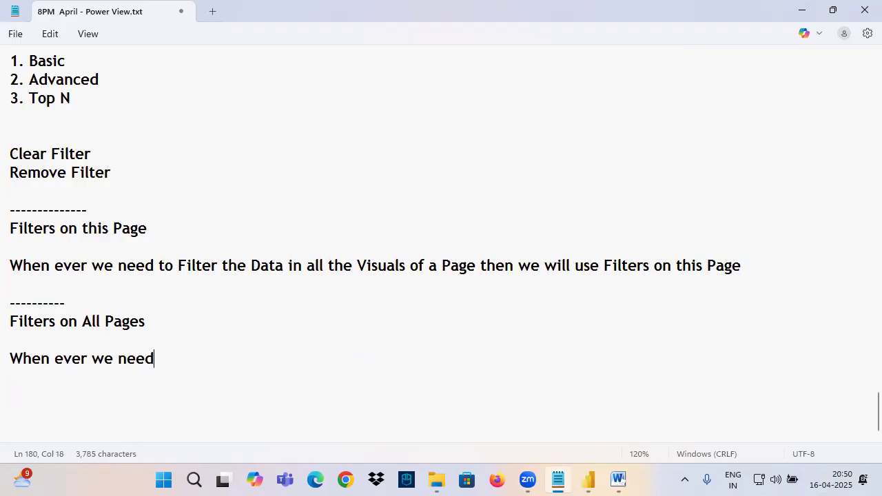
text( to Filter )
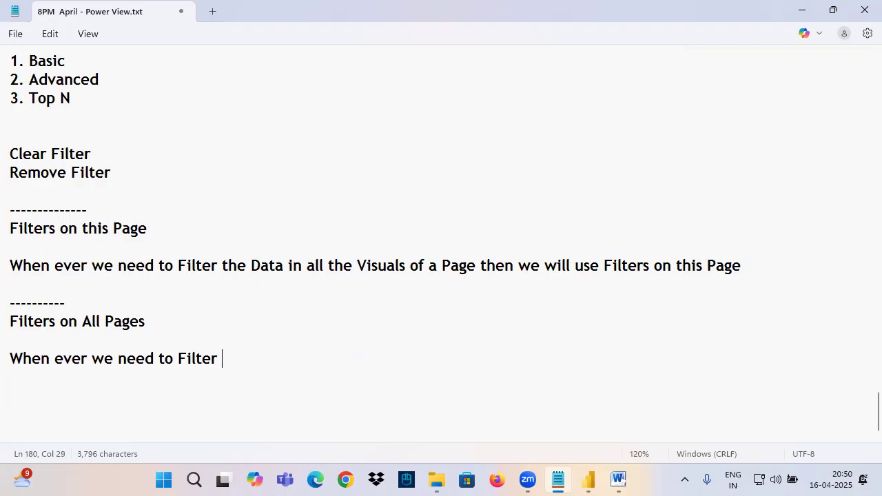
text(the Data in)
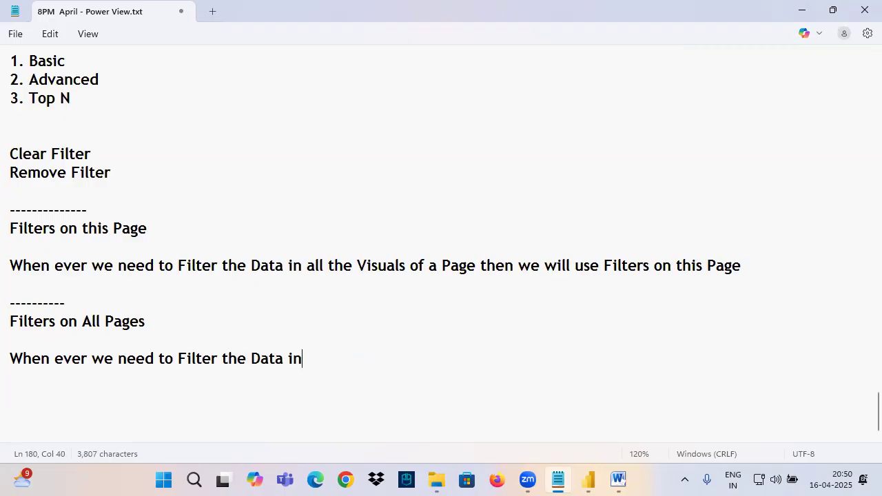
text( all the Visauls of)
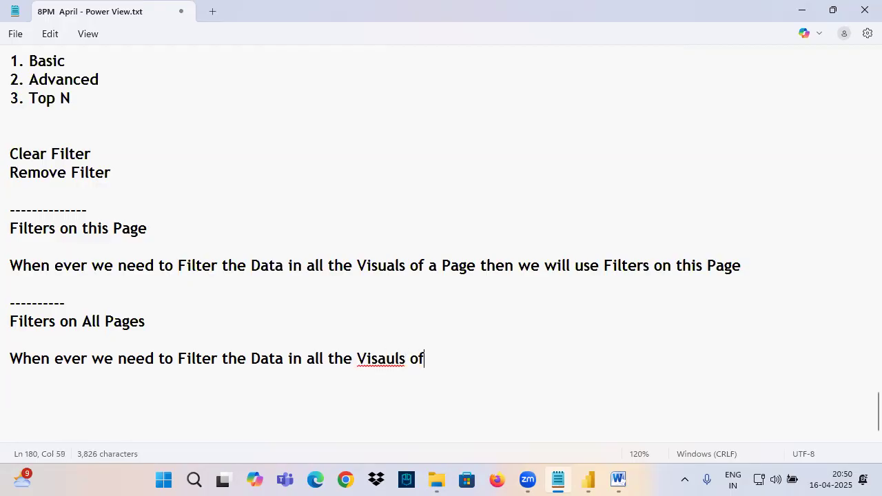
text( a Report)
right_click(386, 359)
click(385, 386)
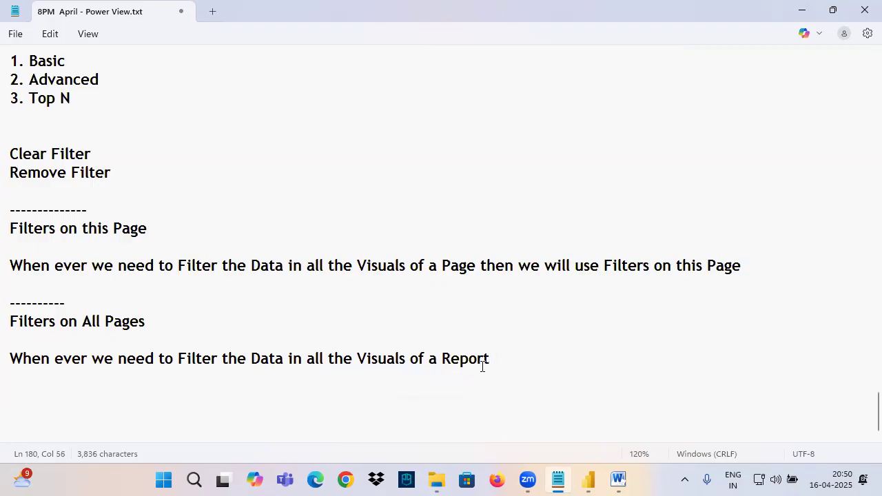
text(rt then we will use)
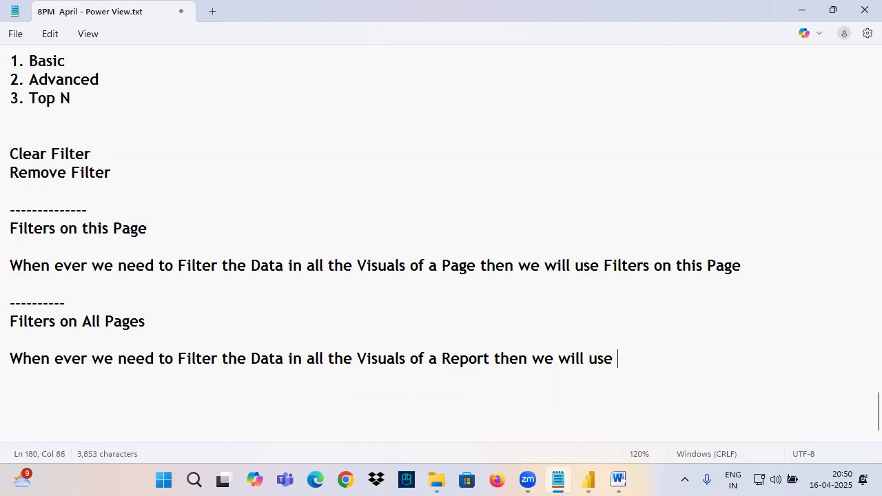
key(ctrl+v)
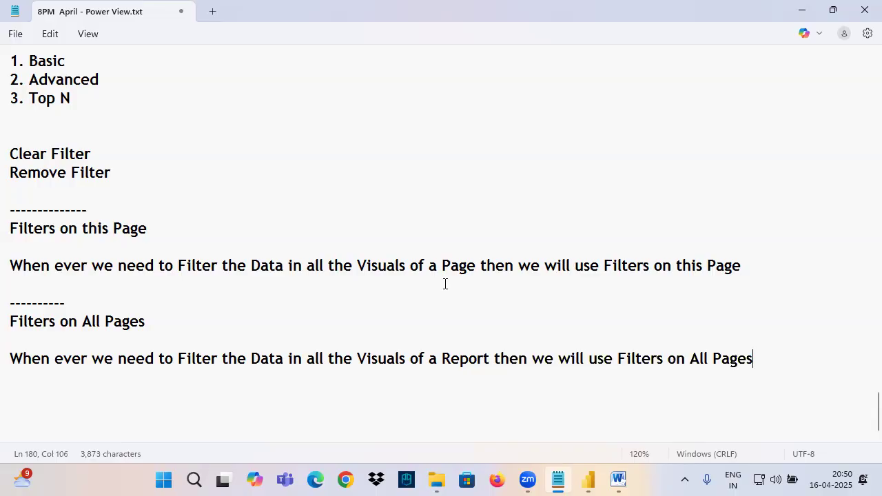
- Mark the key words of the Filters on this Page and Filters on All Pages notes with the annotation pen
mouse_move(203, 265)
mouse_down()
mouse_move(476, 265)
mouse_move(442, 273)
mouse_move(473, 256)
mouse_up()
click(354, 265)
drag(22, 240, 132, 237)
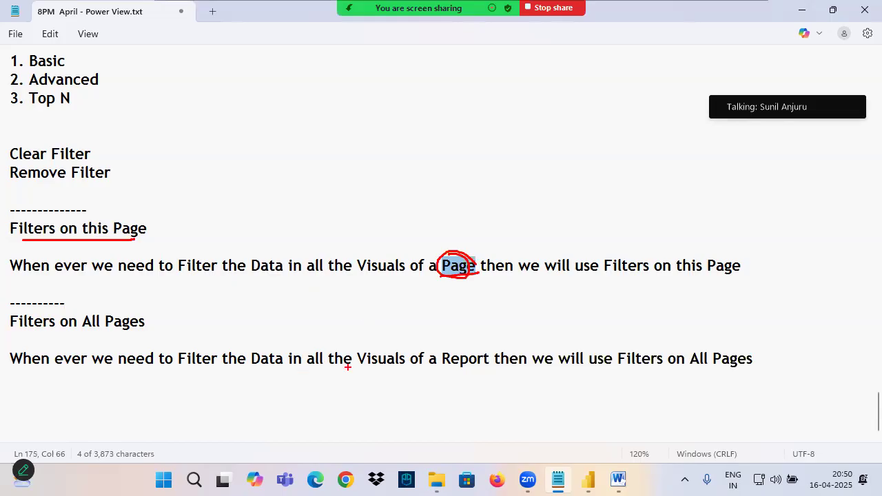
mouse_move(260, 368)
mouse_down()
mouse_move(406, 366)
mouse_move(487, 351)
mouse_move(448, 373)
mouse_move(462, 316)
mouse_move(126, 318)
mouse_up()
drag(127, 319, 150, 324)
drag(90, 335, 216, 326)
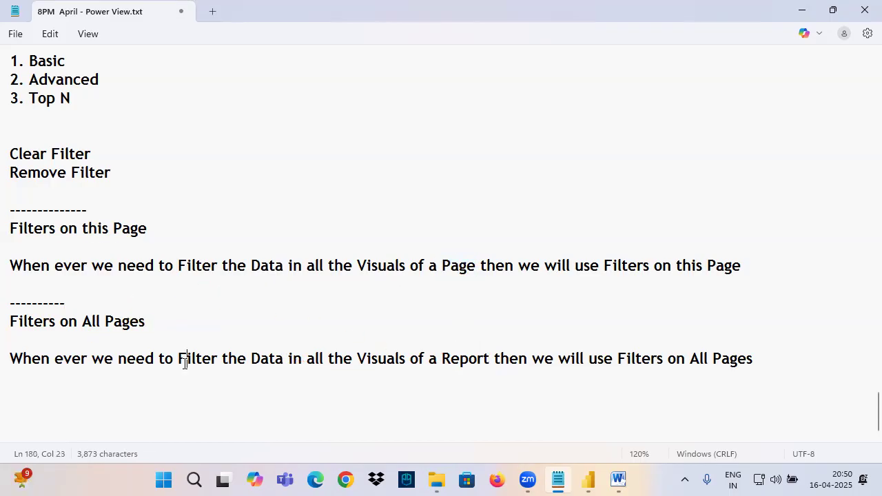
- Switch to Power BI, mark the page tabs and the all-pages Region filter with the pen, and remove that filter
click(588, 479)
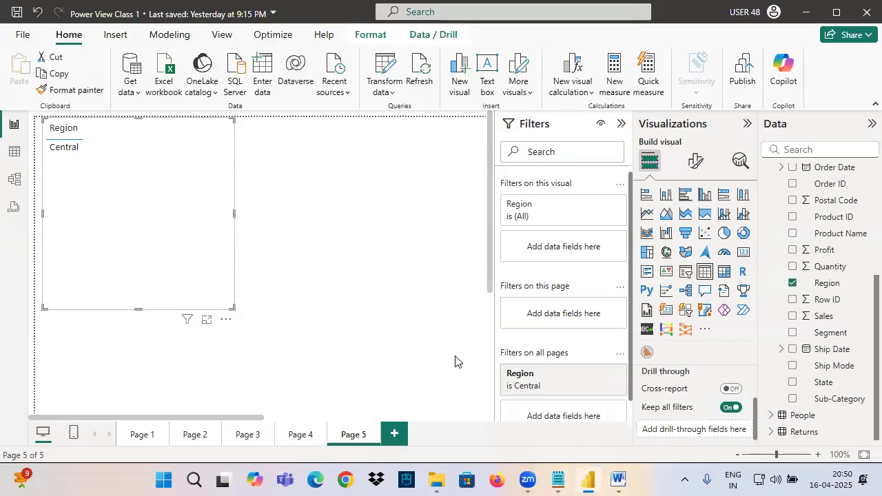
mouse_move(410, 418)
mouse_down()
mouse_move(364, 401)
mouse_move(258, 461)
mouse_move(317, 401)
mouse_up()
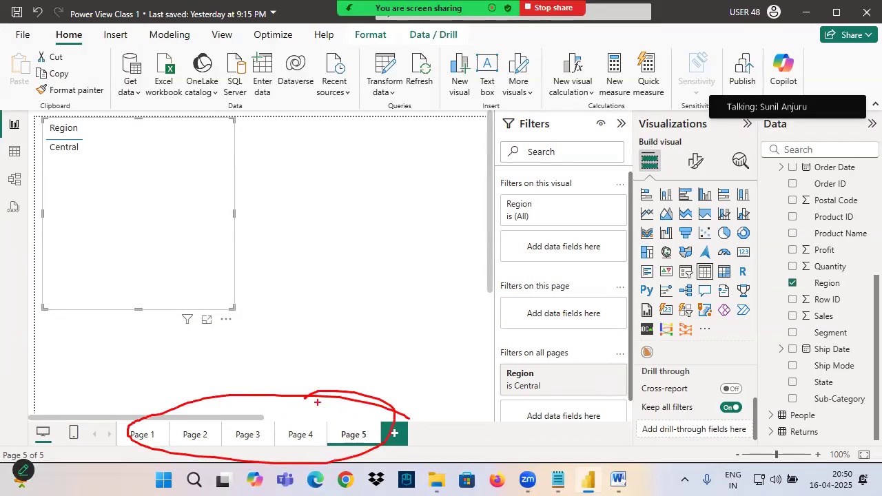
drag(497, 377, 527, 384)
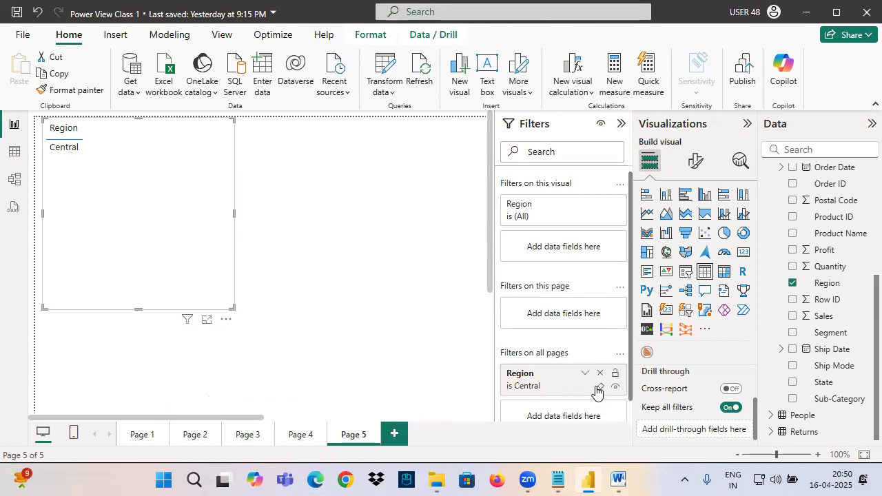
click(601, 376)
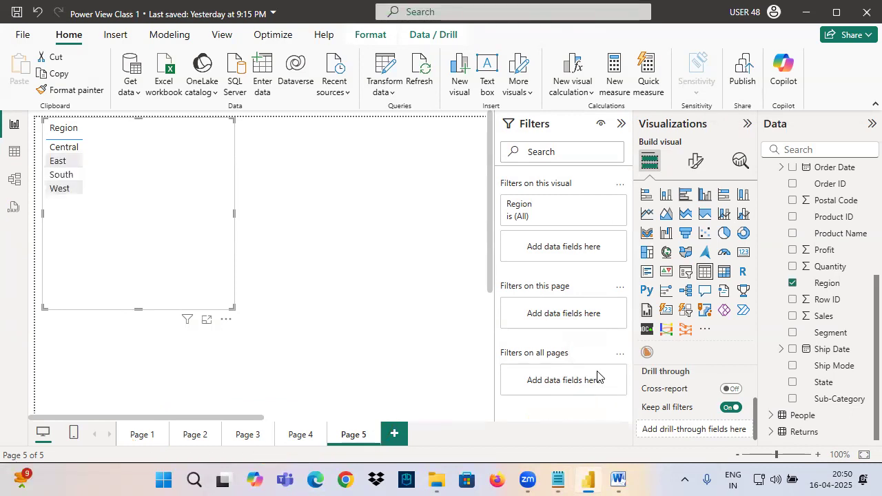
- Switch to the Notepad notes and review the four filter types, highlighting each name through Drill through Filters
click(558, 474)
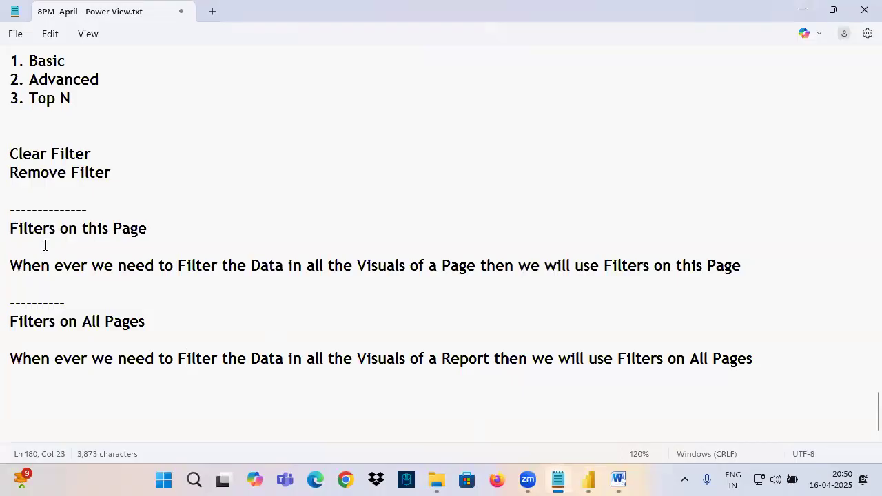
scroll(54, 219, up, 9)
drag(50, 228, 185, 225)
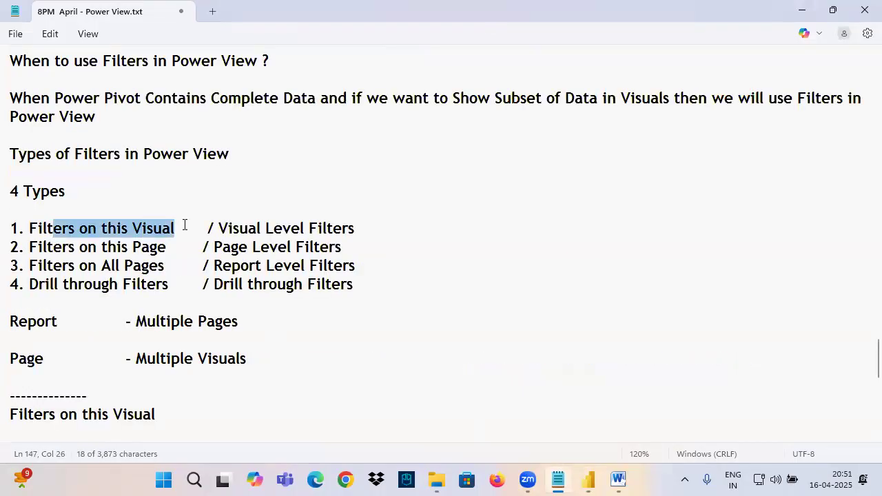
drag(71, 247, 168, 247)
drag(70, 265, 163, 265)
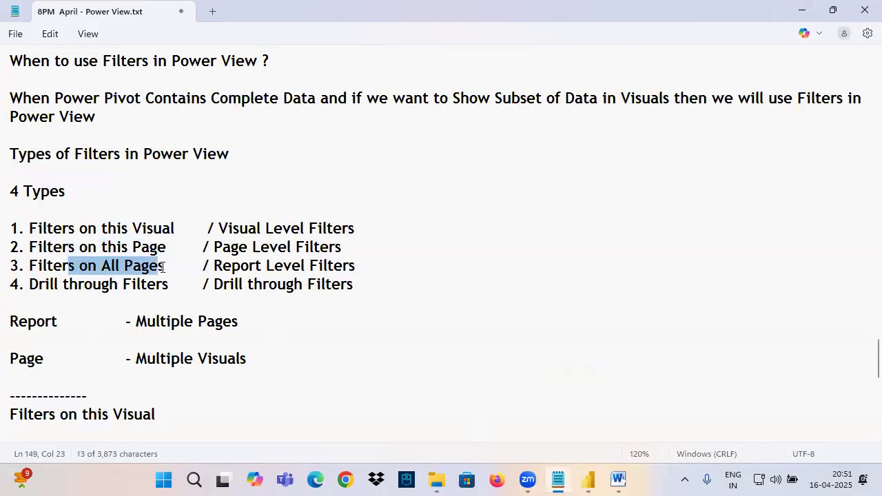
drag(30, 285, 175, 285)
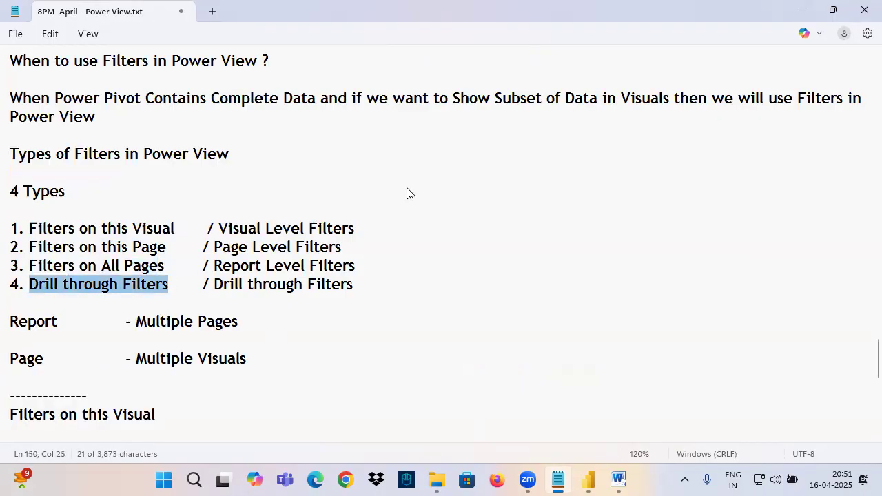
- Add a dashed separator and the heading "Drill through Filters" at the end of the notes, followed by blank lines
scroll(120, 323, down, 9)
click(44, 387)
text(------------)
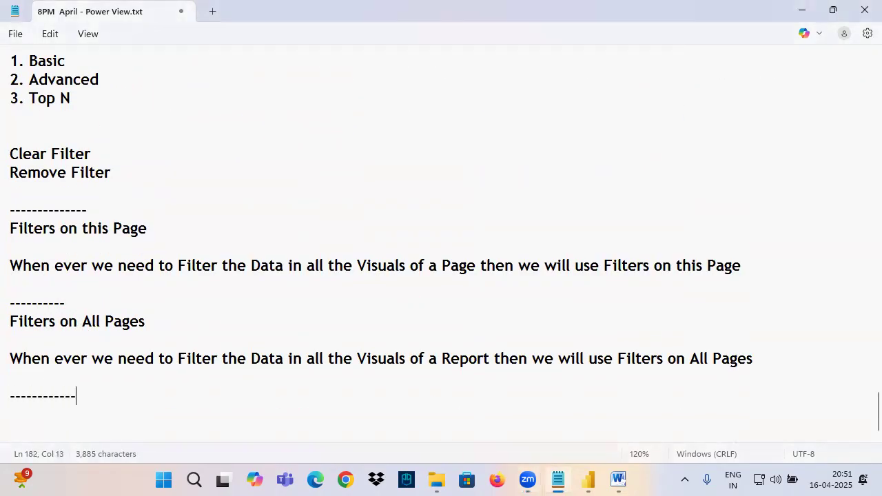
text(-------)
key(Return)
text(Drill through Filters)
key(Return)
key(Return)
key(Return)
key(Return)
key(Return)
key(Return)
key(Return)
key(Return)
key(Return)
key(Return)
key(Return)
key(Return)
key(Return)
key(Return)
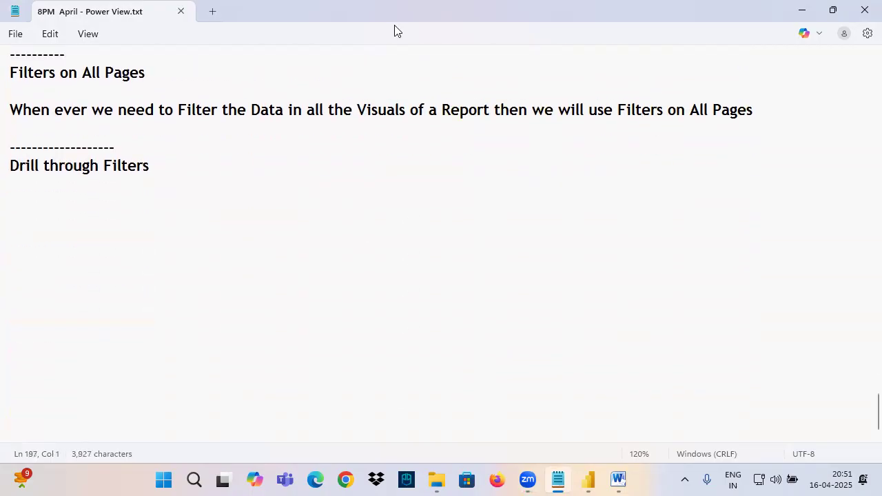
- Switch to Power BI, delete the Sum of Sales by Sub-Category treemap from Page 4, and collapse the Filters pane
key(alt+Tab)
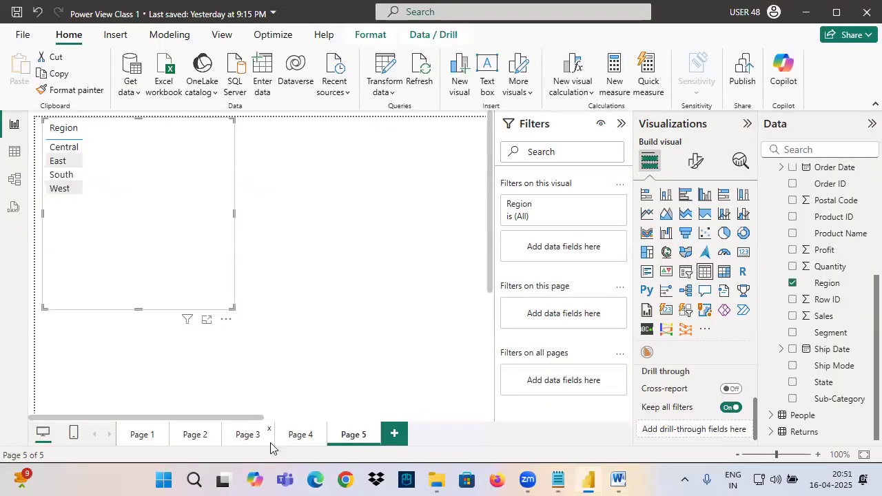
click(303, 436)
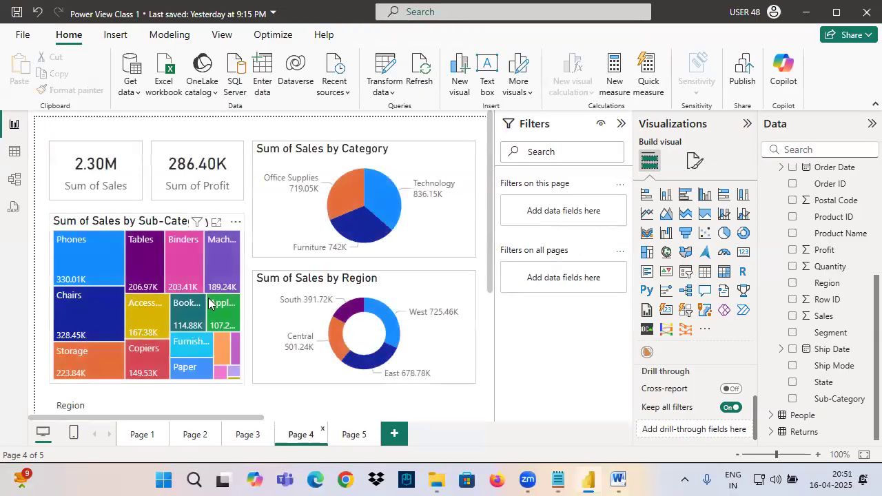
click(162, 231)
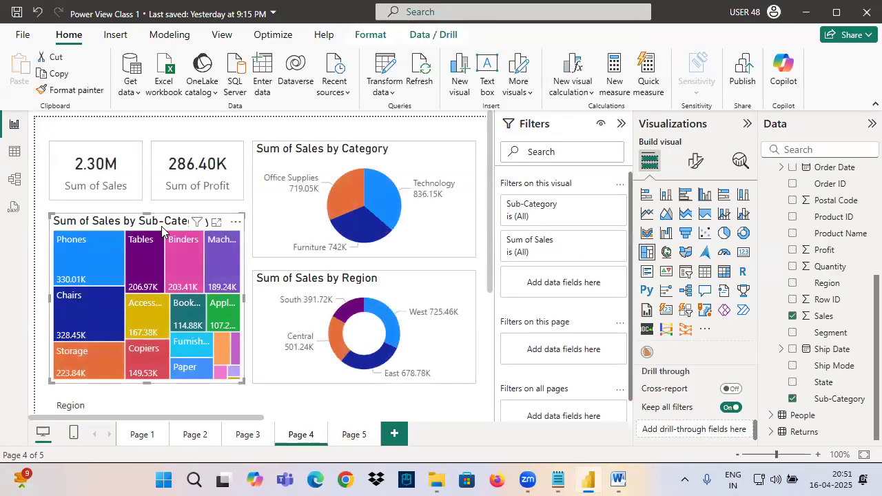
key(Delete)
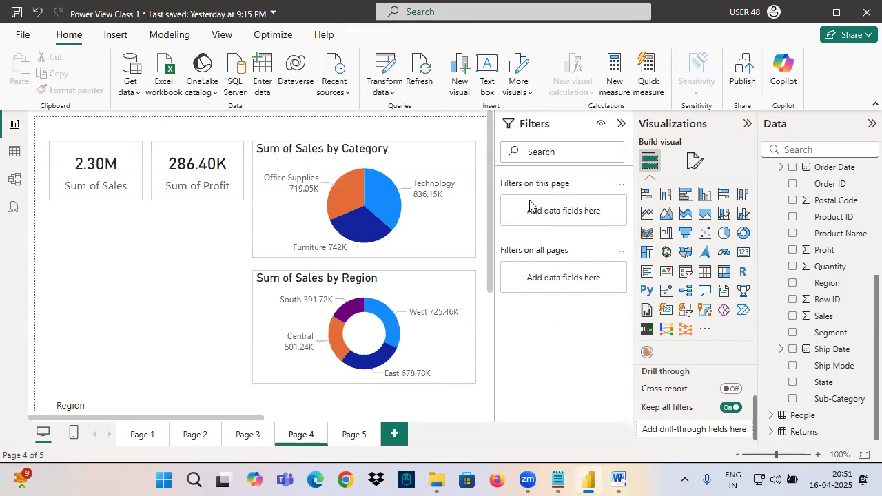
click(622, 123)
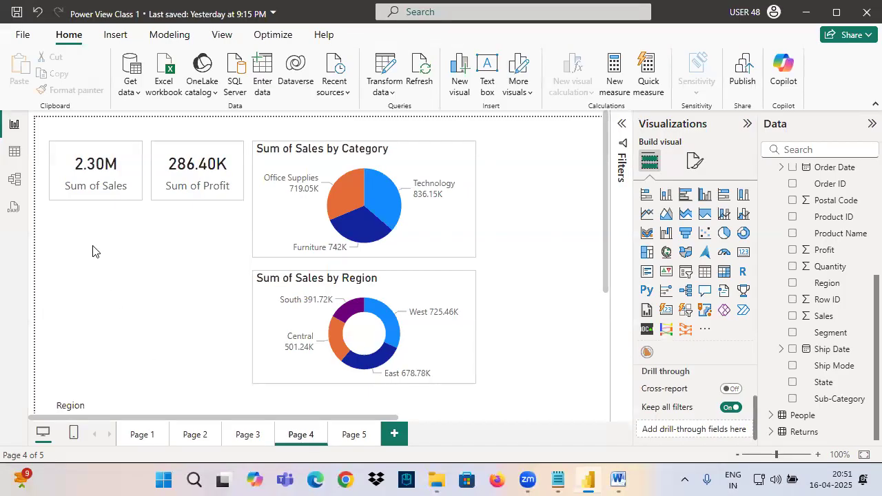
- Add a stacked bar chart to Page 4, delete the Region table, and fit the chart beneath the Sales and Profit cards
click(647, 196)
scroll(166, 314, down, 1)
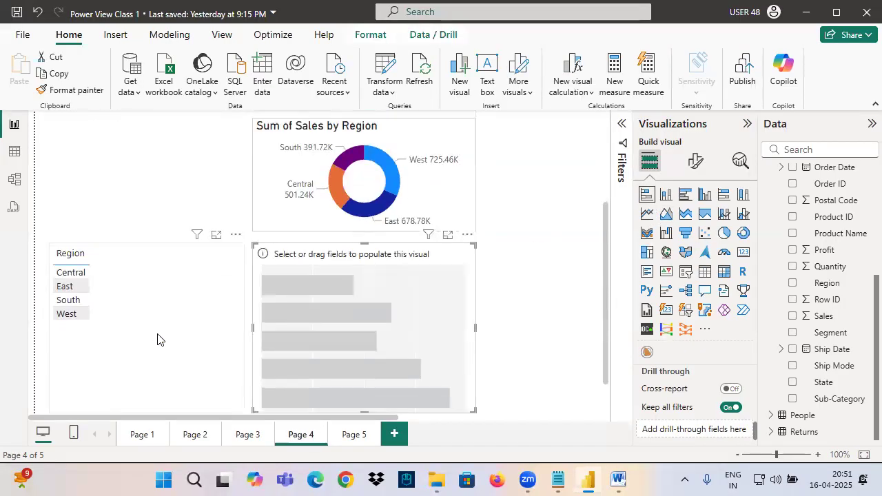
drag(127, 328, 135, 261)
click(276, 312)
click(181, 300)
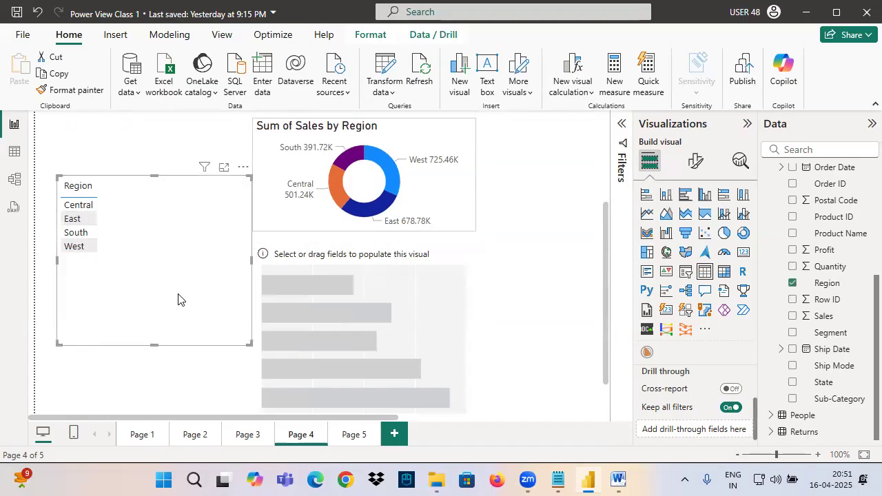
key(Delete)
drag(349, 331, 202, 314)
drag(273, 384, 242, 384)
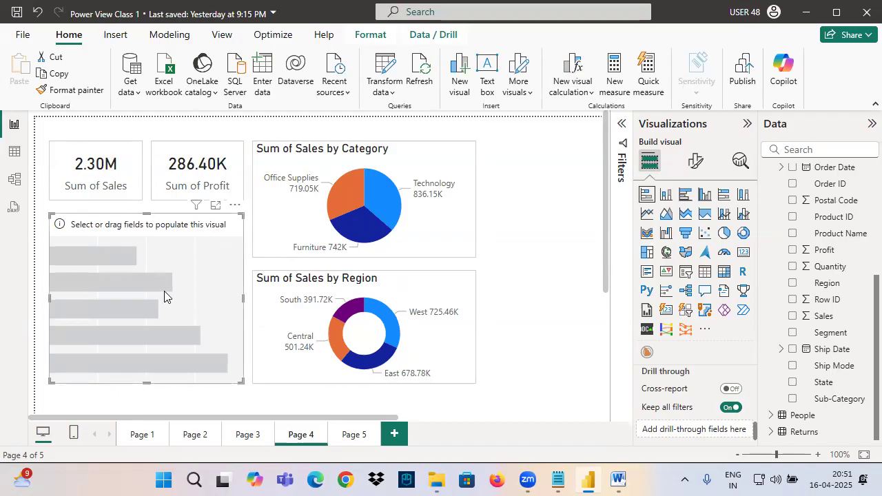
- Populate the bar chart with Ship Mode and Sales and turn on its data labels
drag(820, 367, 176, 302)
drag(826, 317, 148, 300)
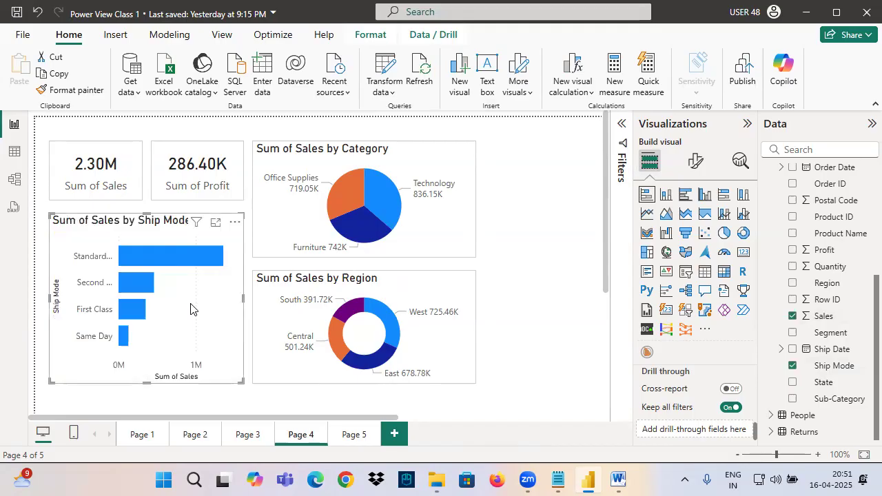
click(696, 165)
scroll(720, 317, down, 3)
click(741, 370)
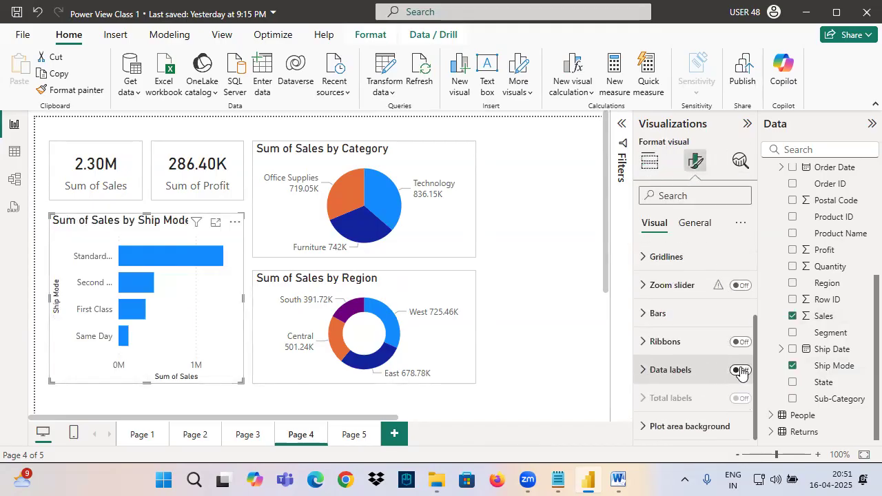
- Turn on the Ship Mode chart's visual border and set its color to gray
click(698, 225)
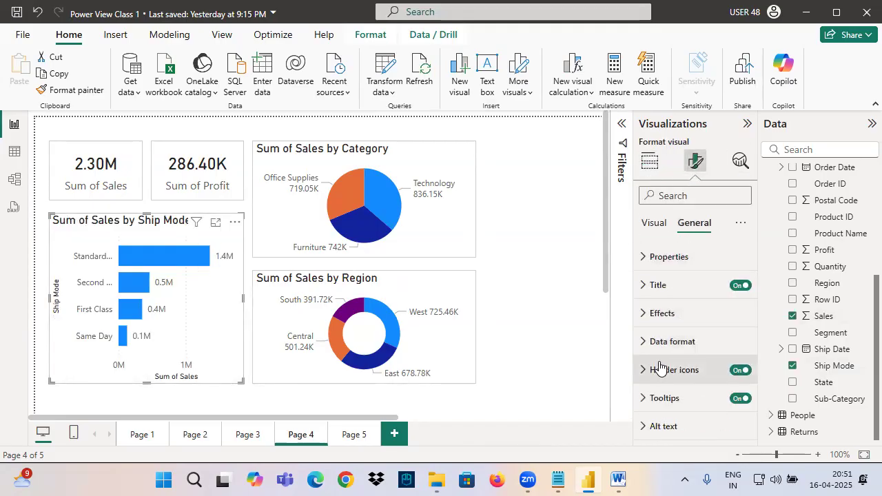
click(663, 313)
click(676, 347)
click(735, 380)
click(708, 387)
click(671, 415)
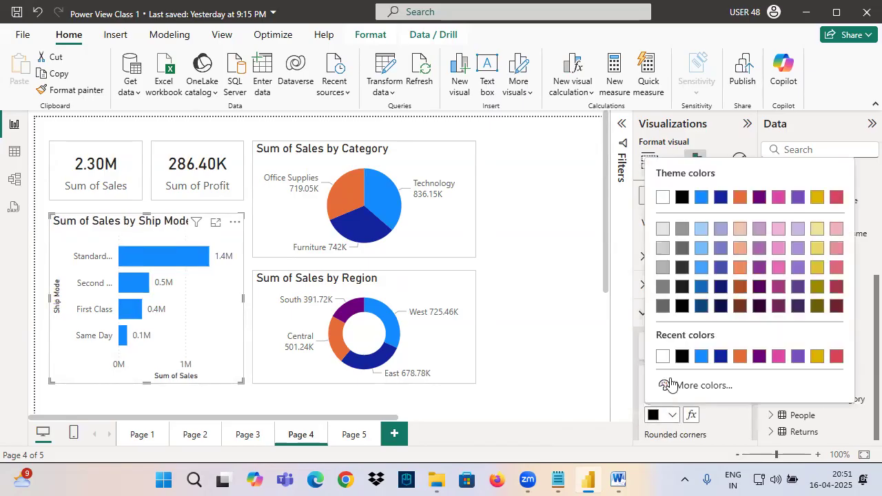
click(661, 250)
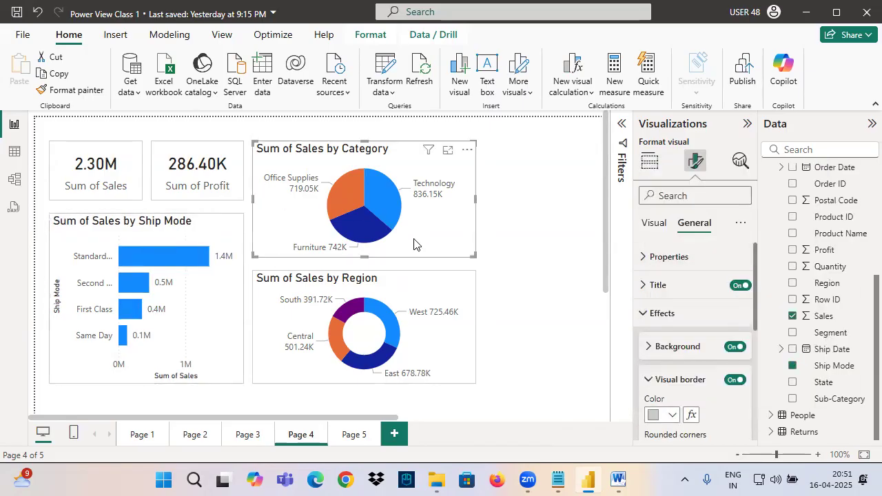
- On Page 5, delete the Region table and insert an enlarged treemap positioned near the page's upper edge
click(349, 436)
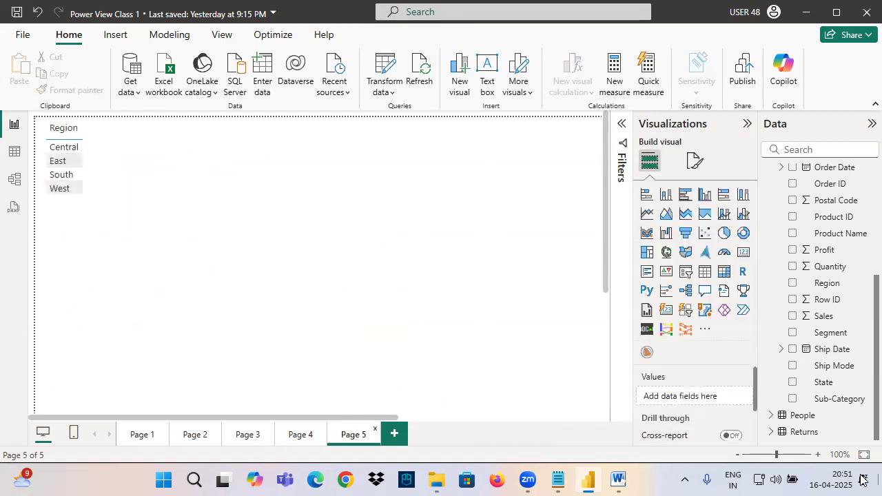
click(126, 200)
key(Delete)
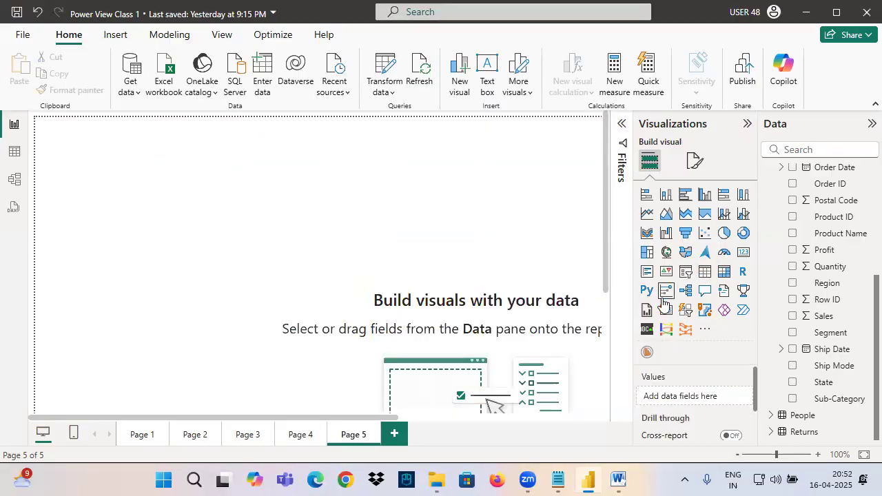
click(647, 252)
drag(133, 239, 453, 311)
drag(358, 194, 68, 153)
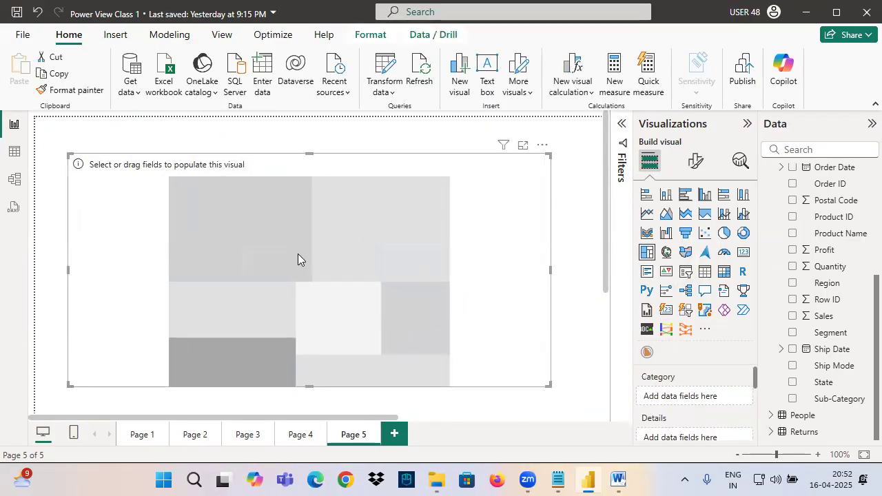
- Populate the Page 5 treemap with Sub-Category and Sales and turn on its data labels
drag(820, 400, 451, 299)
drag(820, 316, 359, 256)
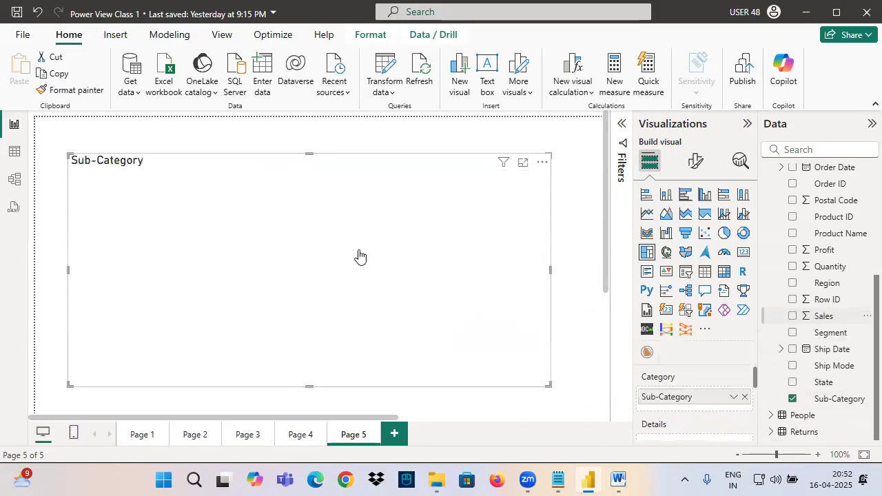
click(696, 161)
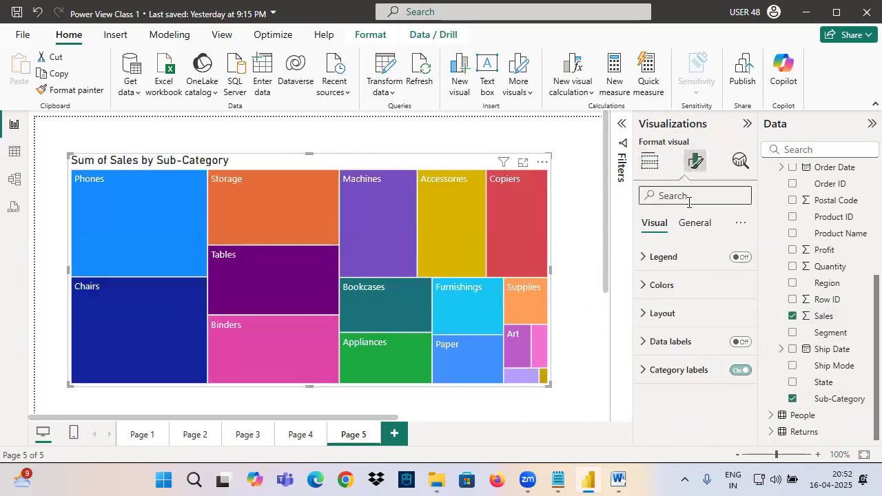
click(742, 342)
- Mark the treemap's title and its Phones and Chairs tiles with the pen, then clear the annotations
drag(159, 167, 238, 164)
drag(110, 164, 163, 167)
drag(83, 196, 151, 177)
drag(124, 294, 181, 290)
drag(290, 120, 297, 190)
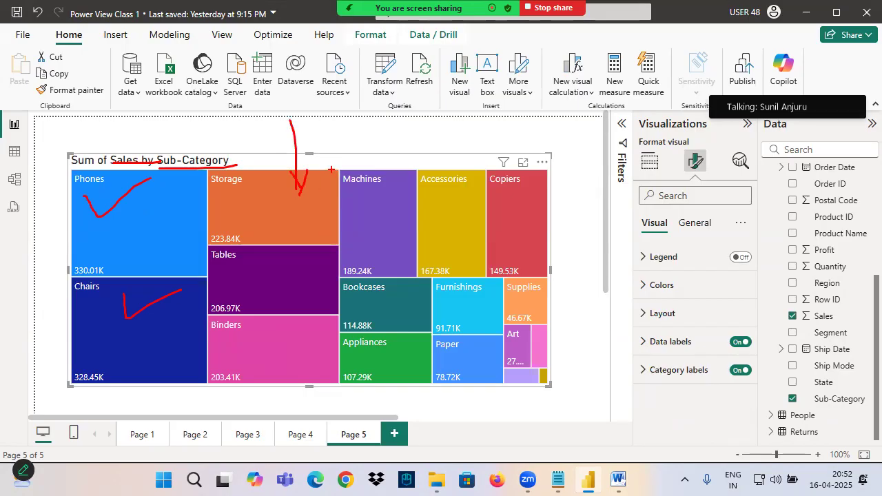
key(Escape)
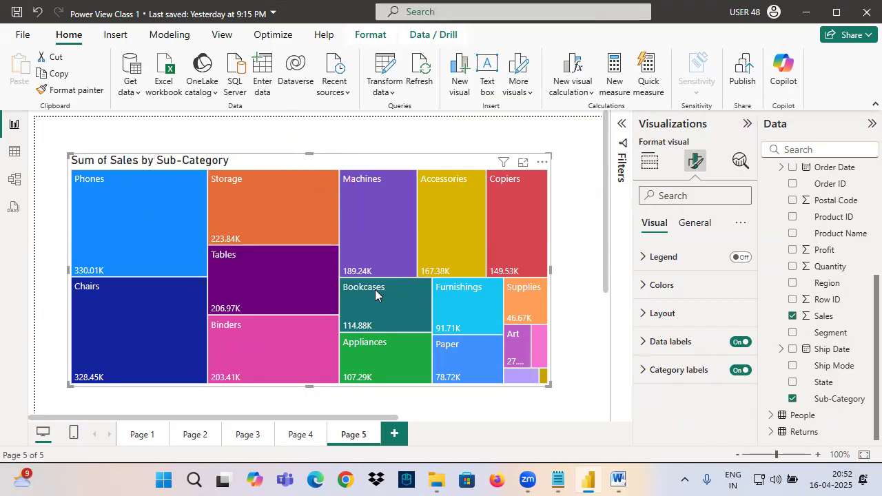
- Cross-filter Page 4 by the Technology slice, mark the affected visuals with the pen, and clear the selection
click(300, 435)
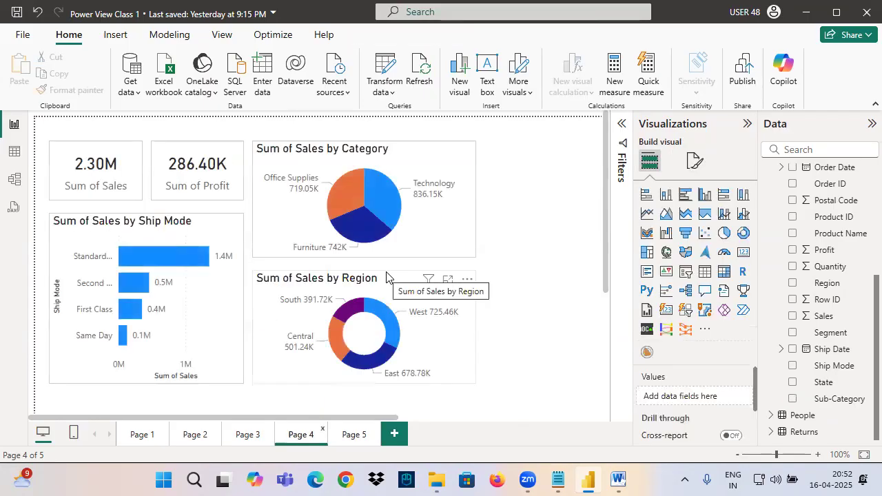
click(350, 440)
click(301, 433)
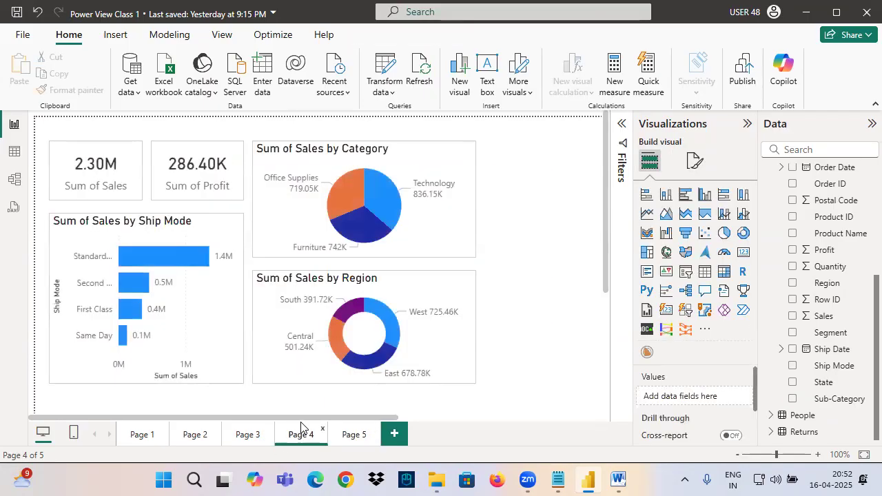
drag(384, 196, 424, 168)
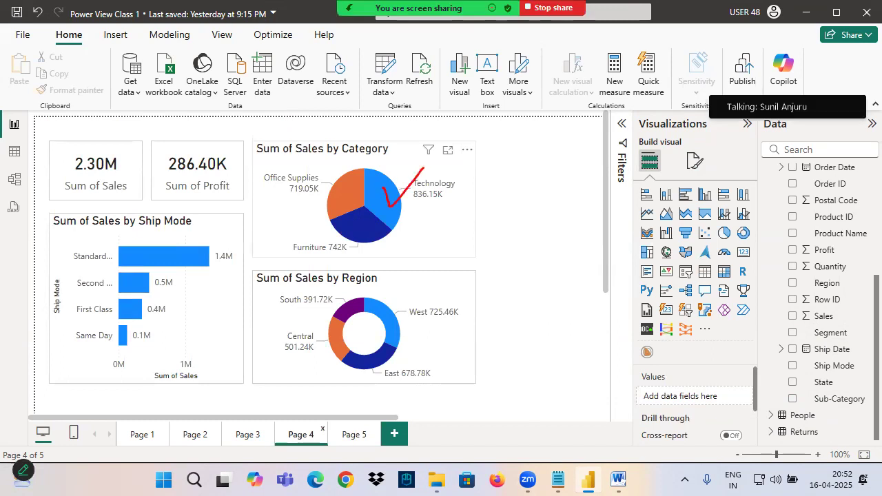
click(391, 193)
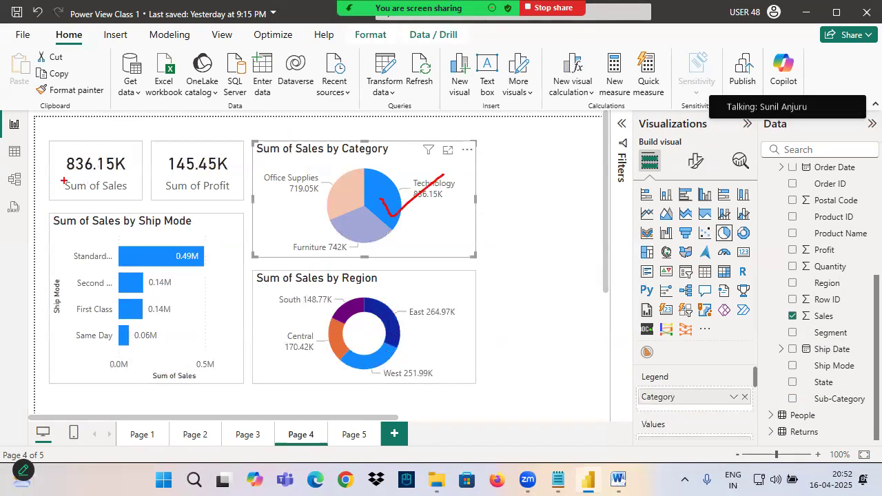
drag(64, 178, 233, 171)
drag(169, 283, 226, 282)
drag(345, 351, 404, 333)
mouse_move(448, 210)
mouse_down()
mouse_move(407, 149)
mouse_move(255, 378)
mouse_move(451, 189)
mouse_up()
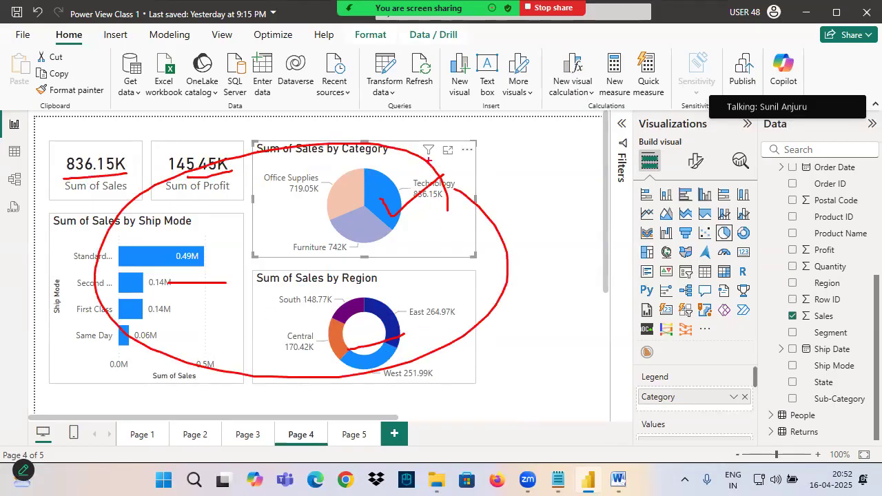
click(389, 200)
- Select the Technology slice again, circle the Page 4 visuals and tab, and draw crossed-out arrows towards the Page 5 tab
click(390, 202)
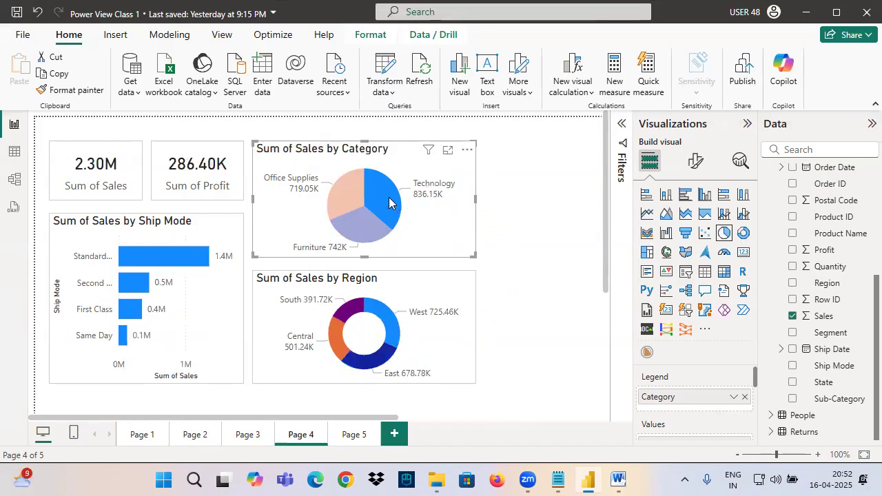
key(ctrl+2)
drag(386, 192, 464, 178)
drag(285, 419, 330, 449)
mouse_move(539, 172)
mouse_down()
mouse_move(469, 125)
mouse_move(193, 358)
mouse_move(462, 162)
mouse_up()
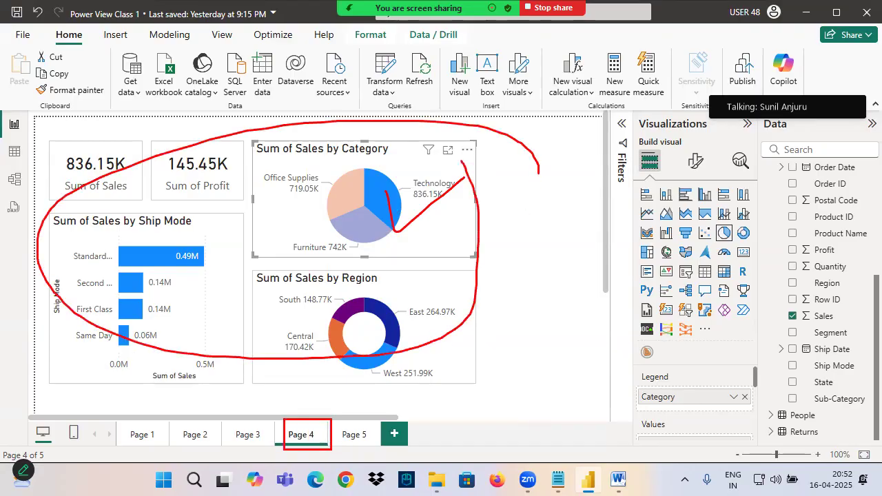
drag(346, 367, 356, 433)
drag(342, 408, 356, 430)
mouse_move(374, 398)
mouse_down()
mouse_move(346, 436)
mouse_move(374, 446)
mouse_up()
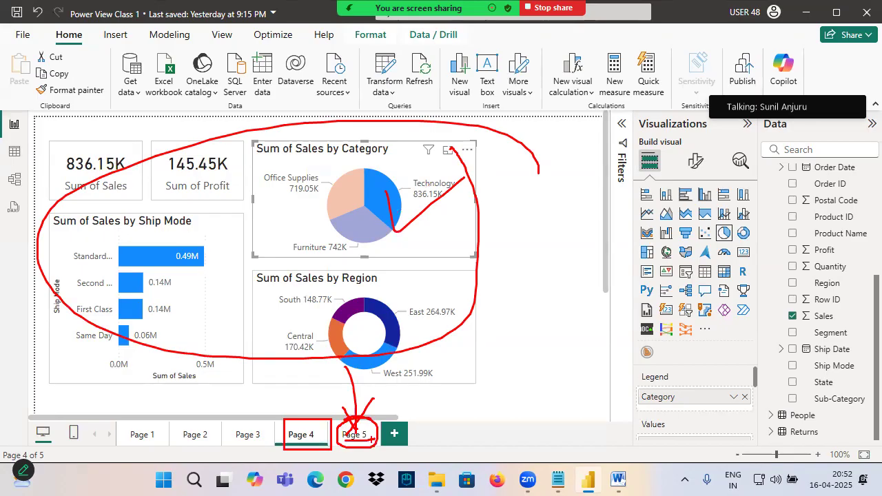
drag(454, 359, 375, 418)
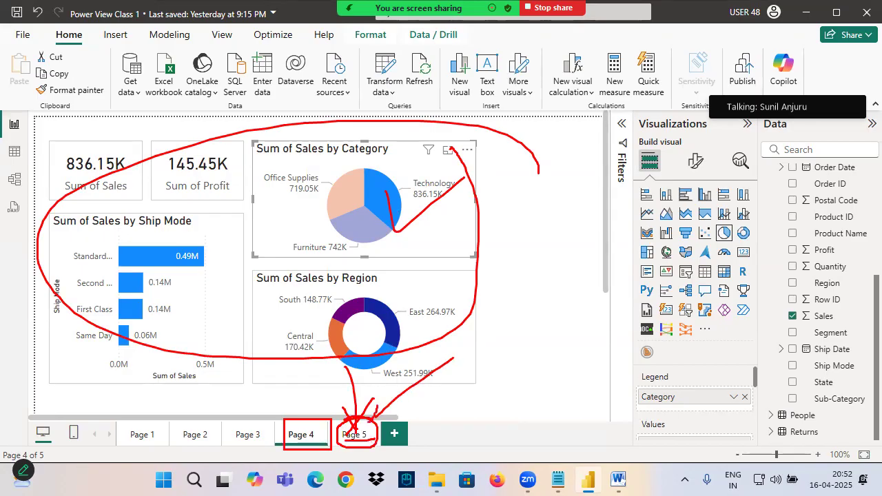
- Open Page 5 and write 17 and 14 over the treemap with the pen, joined by an arrow
click(355, 434)
mouse_move(301, 130)
mouse_down()
mouse_move(308, 180)
mouse_move(331, 145)
mouse_up()
mouse_move(358, 129)
mouse_down()
mouse_move(359, 186)
mouse_move(383, 180)
mouse_up()
drag(406, 134, 341, 128)
mouse_move(387, 155)
mouse_down()
mouse_move(423, 112)
mouse_move(433, 158)
mouse_up()
mouse_move(436, 146)
mouse_down()
mouse_move(482, 119)
mouse_move(513, 121)
mouse_up()
mouse_move(511, 87)
mouse_down()
mouse_move(515, 149)
mouse_move(483, 138)
mouse_up()
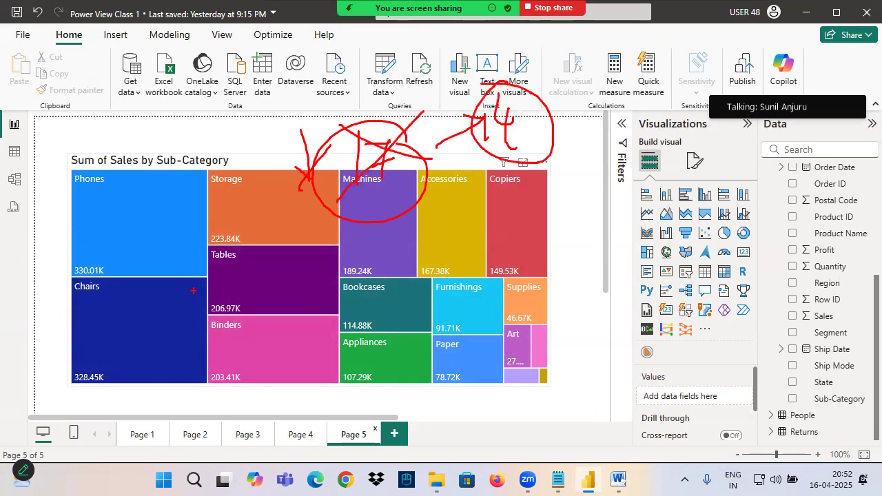
- Return to Page 4, select the Technology slice, circle the filtered visuals, and draw an arrow towards Page 5
click(301, 435)
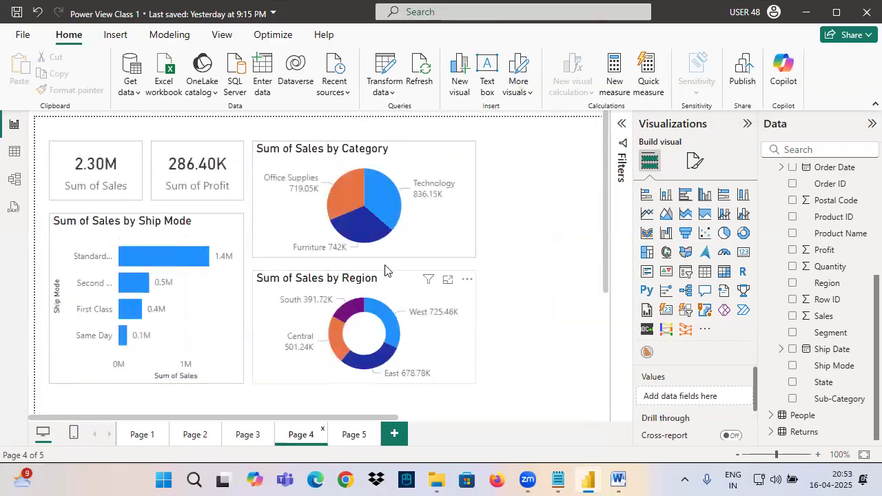
click(375, 202)
mouse_move(379, 186)
mouse_down()
mouse_move(416, 179)
mouse_move(290, 133)
mouse_move(143, 373)
mouse_move(413, 236)
mouse_move(211, 132)
mouse_up()
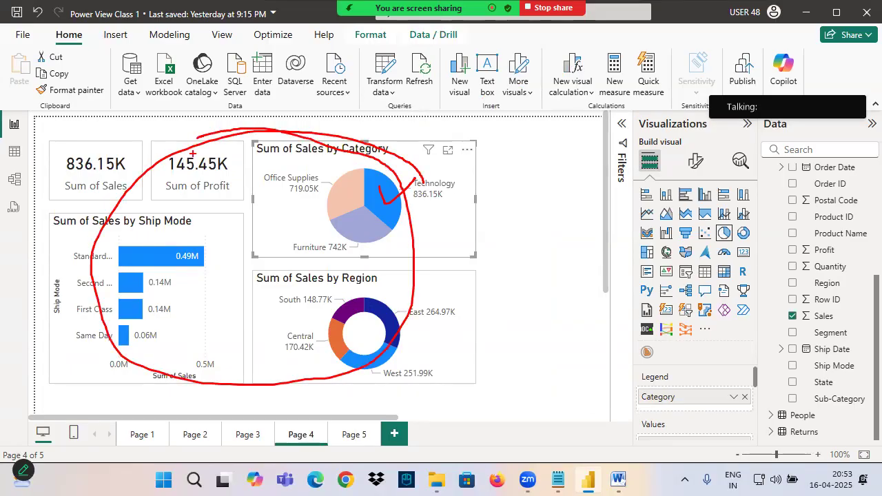
mouse_move(351, 359)
mouse_down()
mouse_move(357, 409)
mouse_move(369, 415)
mouse_move(351, 420)
mouse_up()
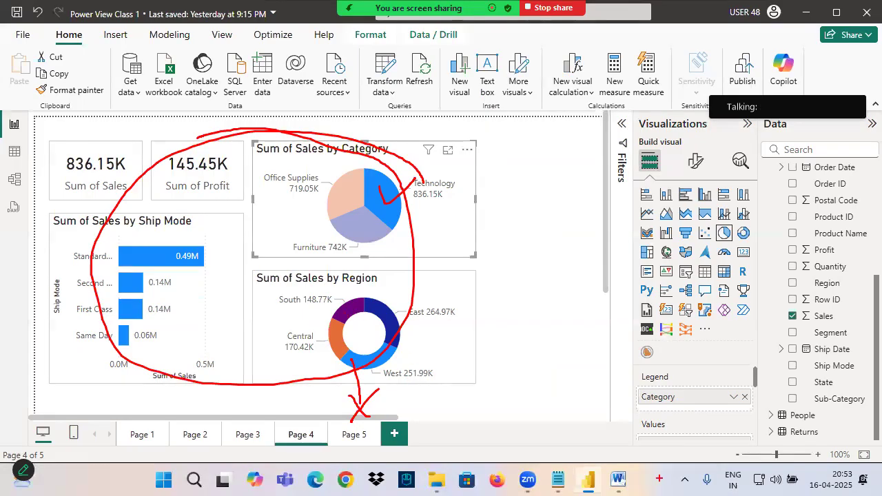
- Switch to Notepad and add "Visual Interactions can Filter the Data only in One Page" under the Drill through Filters heading
click(558, 480)
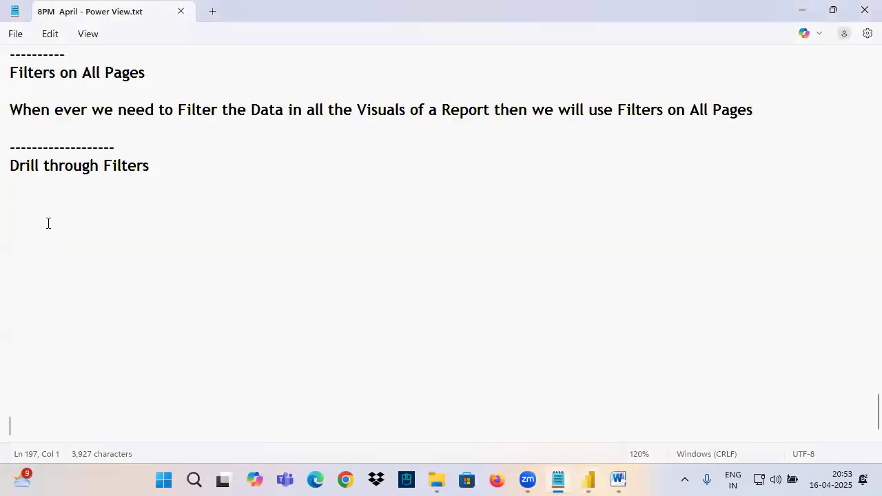
text(Vis)
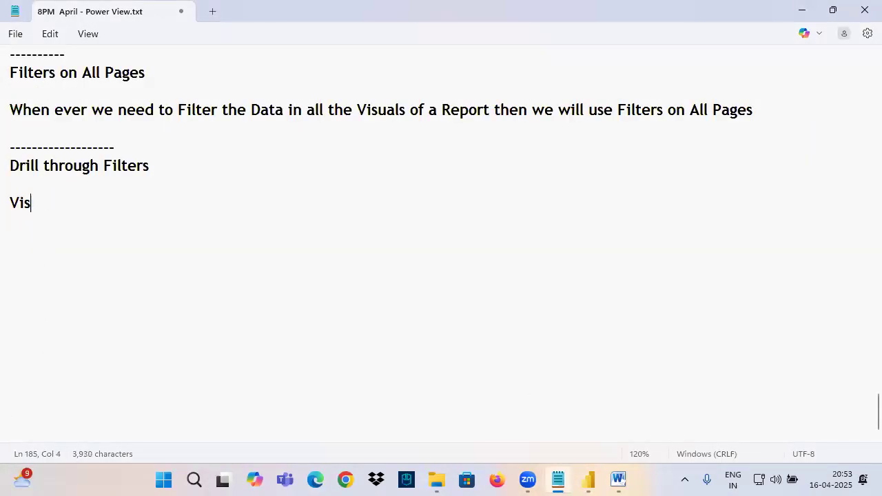
text(ual Intera)
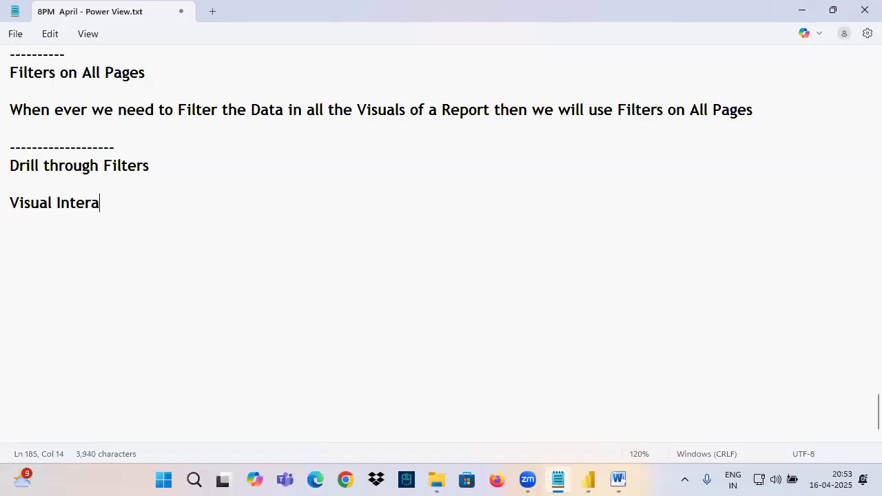
text(ctions can )
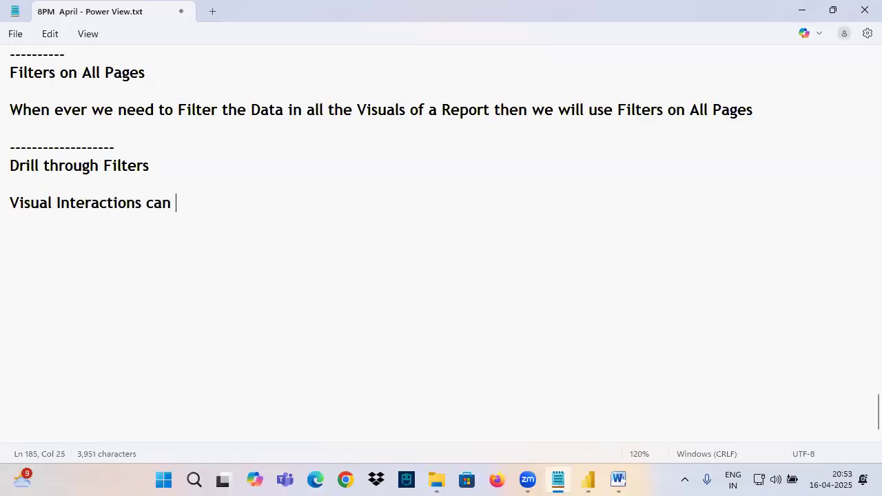
text(Filter the )
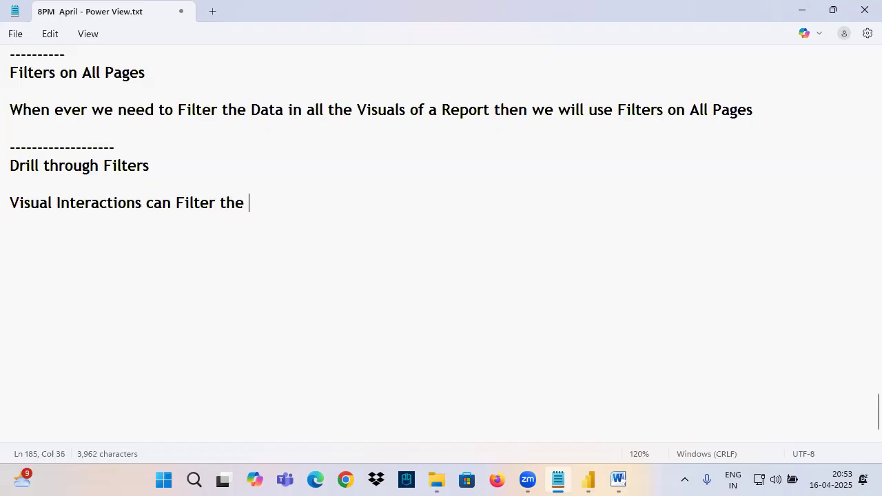
text(Data only )
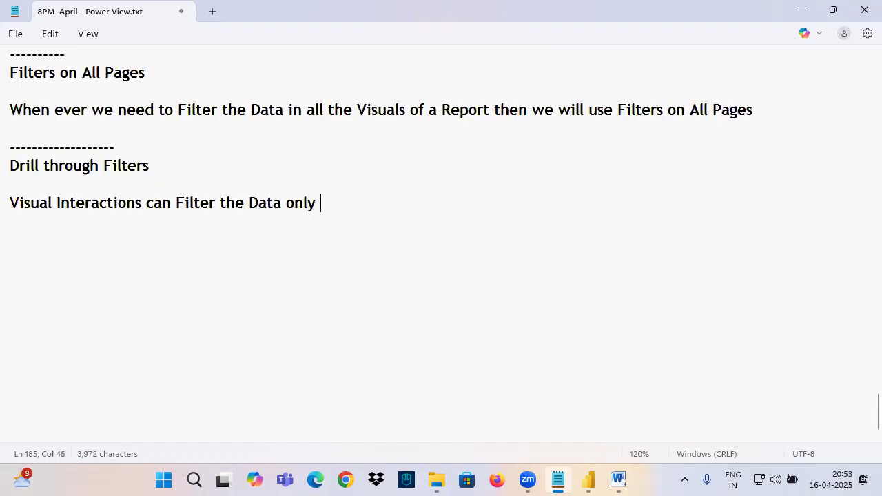
text(in One Page)
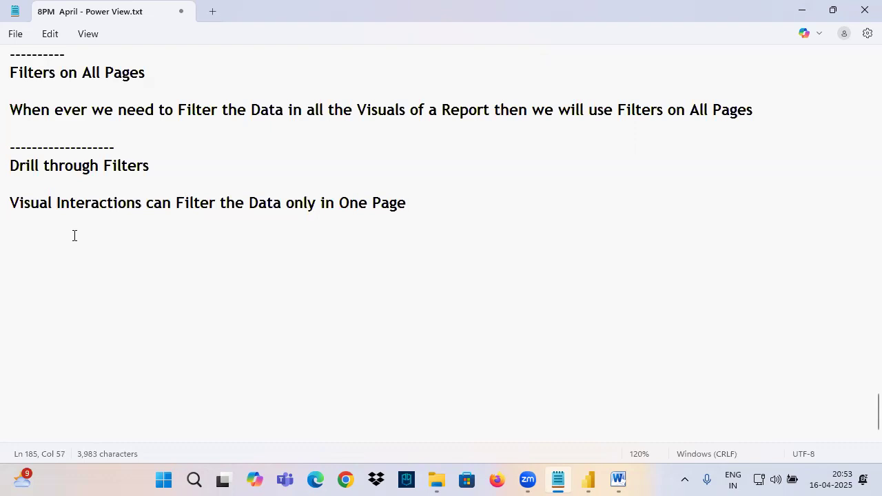
- Switch to Power BI, select the Technology slice, tick the filtered Page 4 visuals with the pen, and draw a line towards Page 5
click(588, 480)
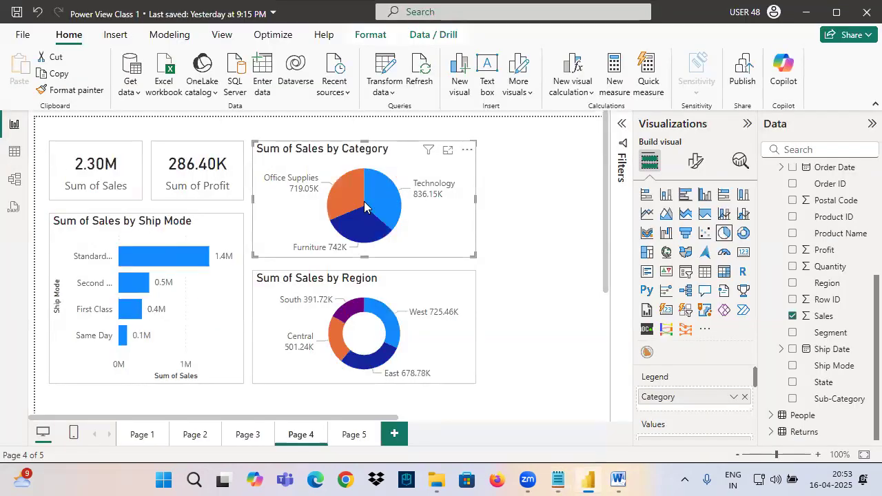
click(379, 198)
drag(207, 185, 229, 167)
drag(142, 264, 312, 253)
drag(345, 305, 428, 274)
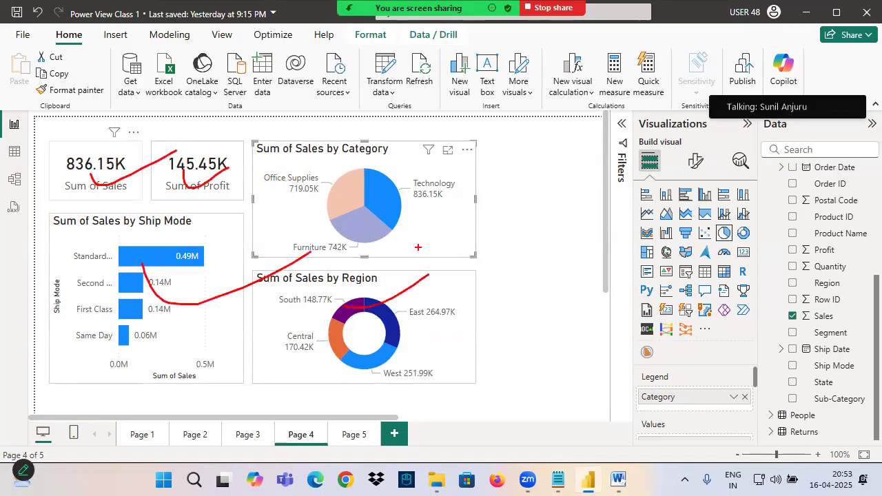
mouse_move(373, 188)
mouse_down()
mouse_move(390, 202)
mouse_move(420, 161)
mouse_up()
mouse_move(419, 206)
mouse_down()
mouse_move(463, 176)
mouse_move(367, 336)
mouse_move(353, 410)
mouse_move(376, 437)
mouse_up()
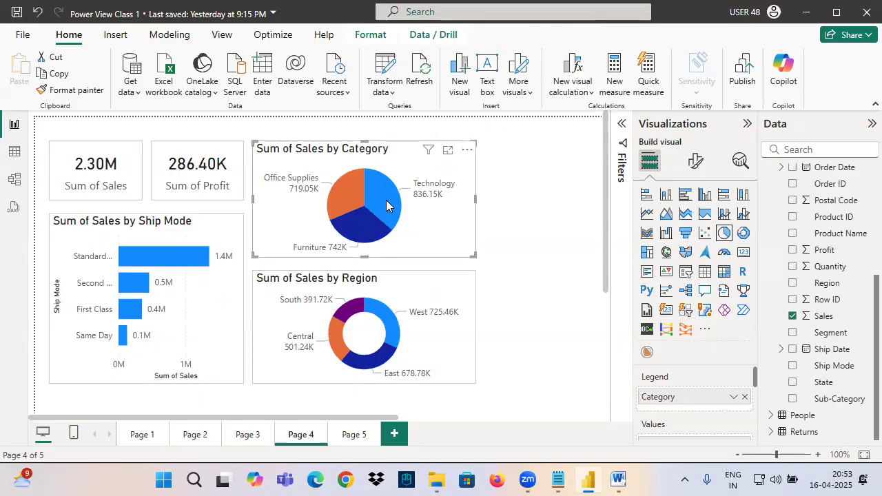
- Write a pen note over the pie chart, circle and underline the Page 4 and Page 5 tabs with arrows, and erase the drawings
mouse_move(429, 132)
mouse_down()
mouse_move(449, 163)
mouse_move(472, 139)
mouse_move(476, 159)
mouse_move(507, 145)
mouse_up()
mouse_move(327, 274)
mouse_down()
mouse_move(292, 419)
mouse_move(324, 448)
mouse_move(317, 412)
mouse_move(355, 405)
mouse_up()
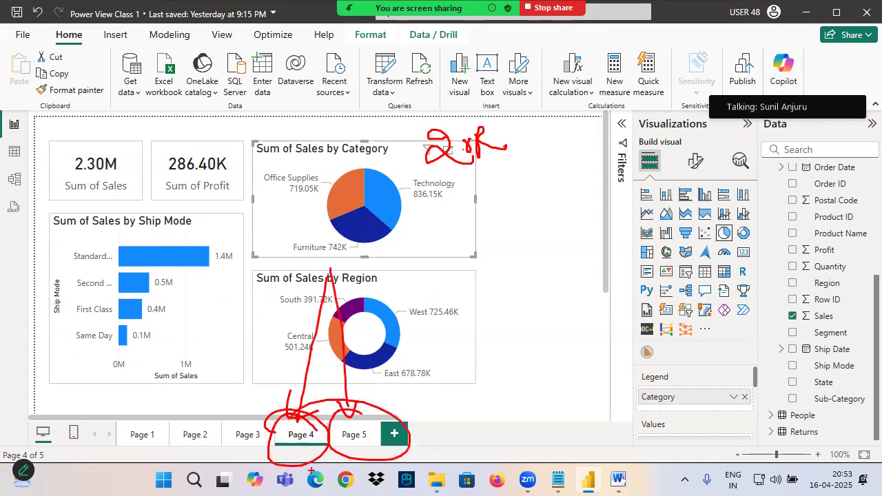
drag(283, 448, 314, 453)
drag(302, 368, 295, 411)
drag(322, 381, 303, 407)
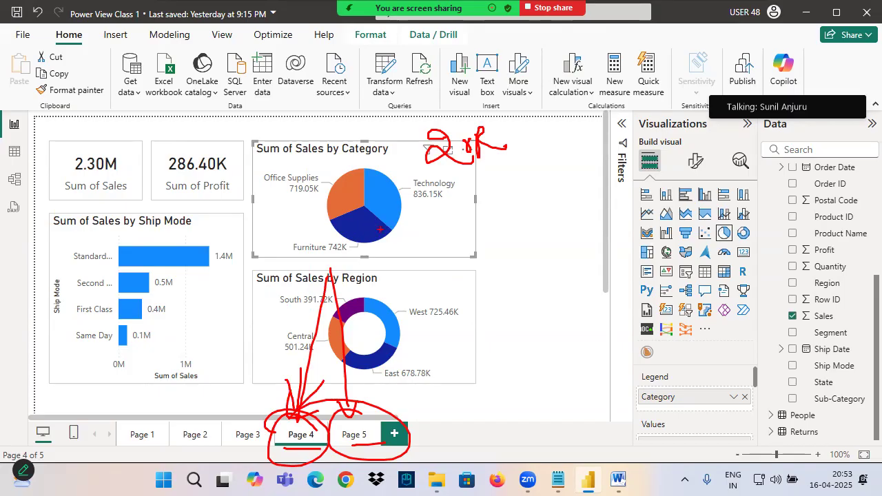
key(e)
- Underline Category in the Page 4 pie chart title and Sub-Category in the Page 5 treemap title with the pen
drag(353, 157, 390, 158)
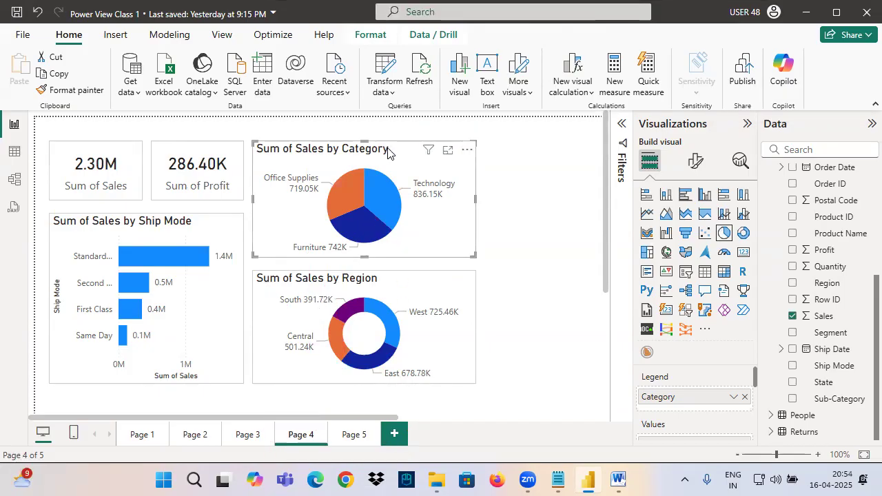
click(353, 435)
drag(157, 165, 209, 164)
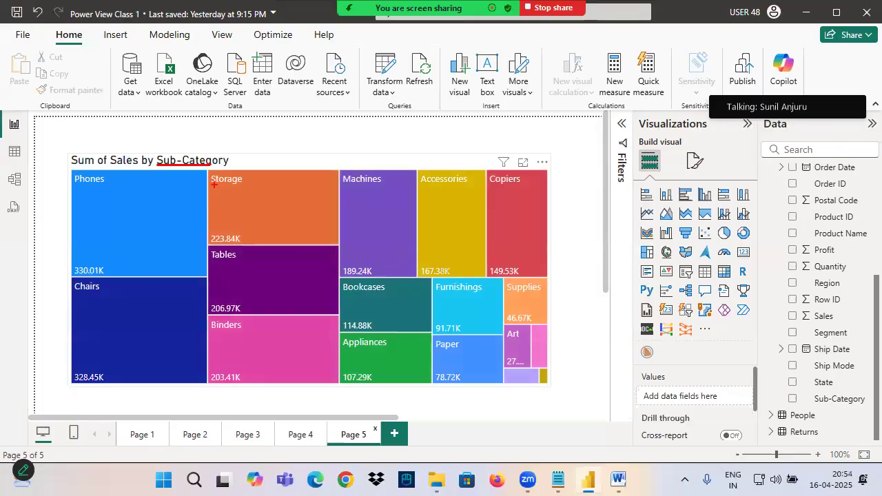
- Return to Page 4, underline Category in the pie chart title, point an arrow at it, and view the treemap on Page 5
click(301, 434)
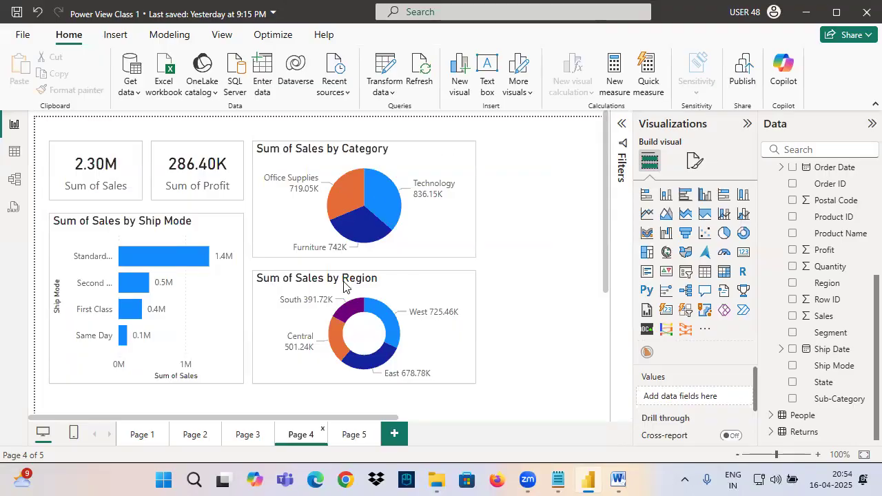
drag(342, 153, 395, 154)
mouse_move(358, 103)
mouse_down()
mouse_move(362, 131)
mouse_move(335, 118)
mouse_up()
drag(386, 120, 340, 222)
click(357, 438)
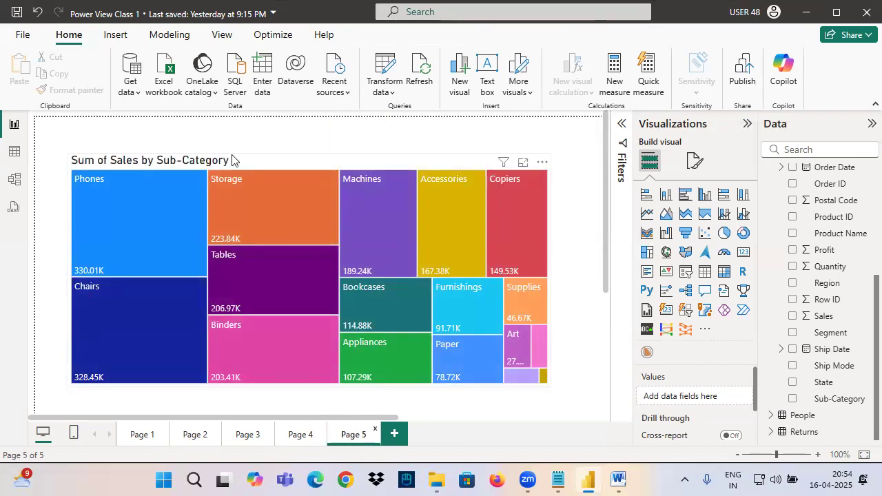
- Select the Technology slice on Page 4, tick it with the pen, and draw a long arrow from it to the circled Page 5 tab
click(297, 440)
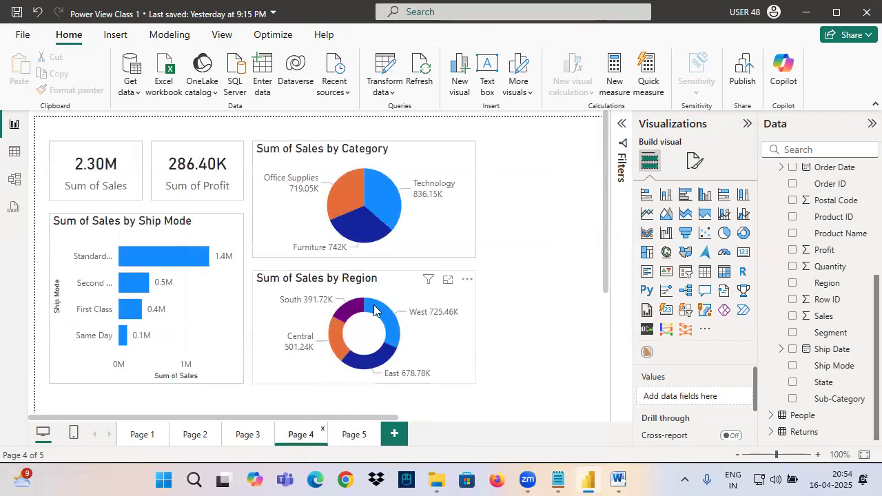
click(384, 203)
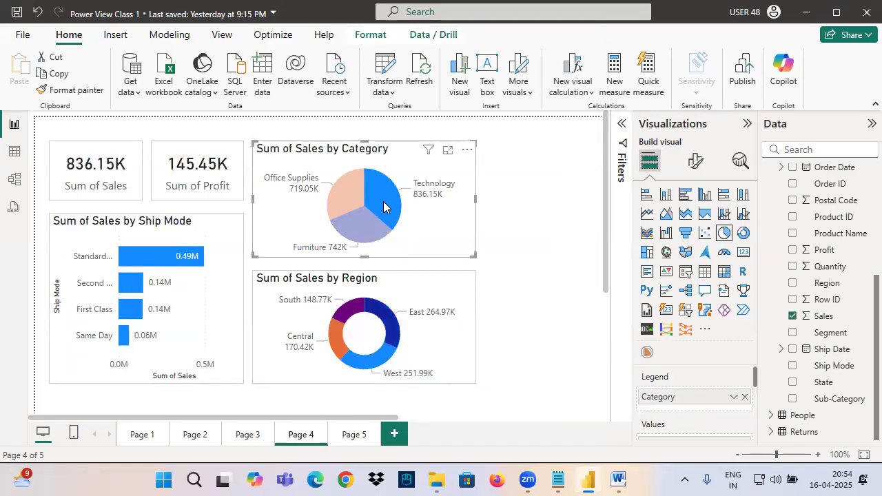
drag(374, 178, 423, 170)
mouse_move(444, 129)
mouse_down()
mouse_move(432, 288)
mouse_move(361, 432)
mouse_move(398, 425)
mouse_up()
drag(376, 418, 316, 421)
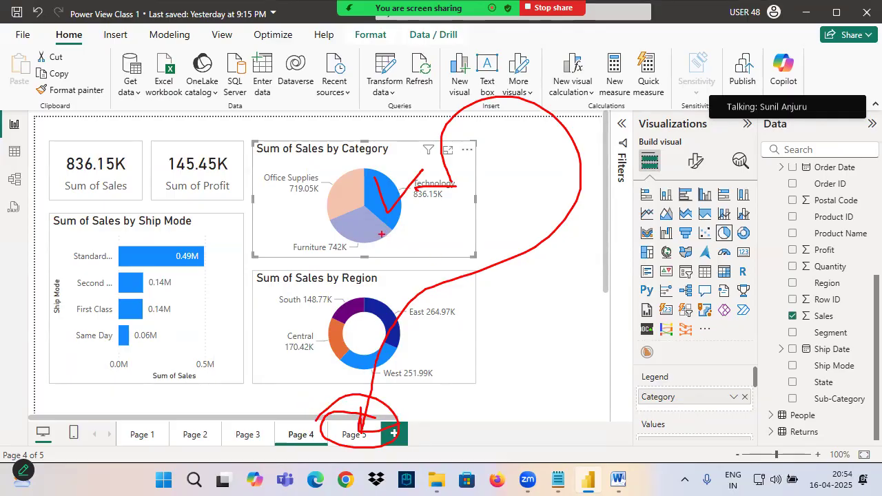
mouse_move(342, 378)
mouse_down()
mouse_move(357, 419)
mouse_move(363, 414)
mouse_up()
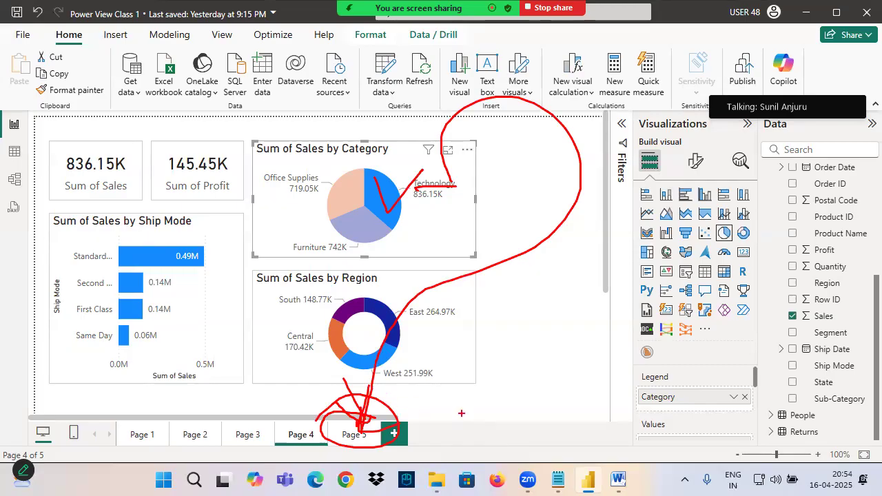
- Switch to Notepad, add "Drill through Filters is used to Pass Filter Condition from One Page to Another Page", and highlight the Drill through Filters heading
click(559, 480)
mouse_move(25, 166)
mouse_down()
mouse_move(193, 168)
mouse_move(171, 159)
mouse_move(16, 166)
mouse_move(20, 175)
mouse_up()
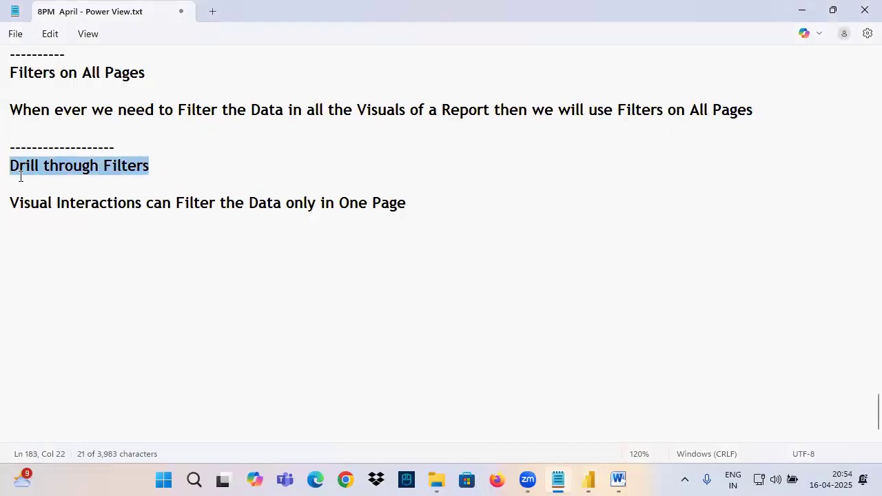
key(ctrl+c)
click(41, 247)
key(ctrl+v)
text(is used to Pa)
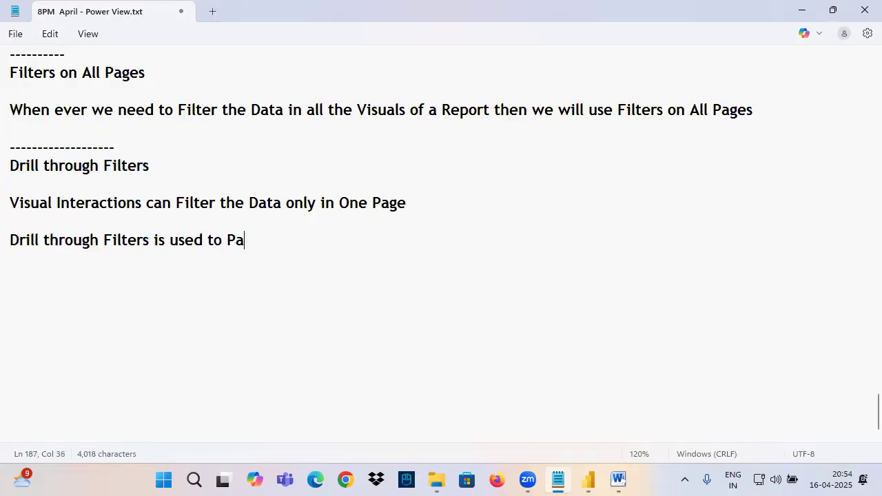
text(ss Filter )
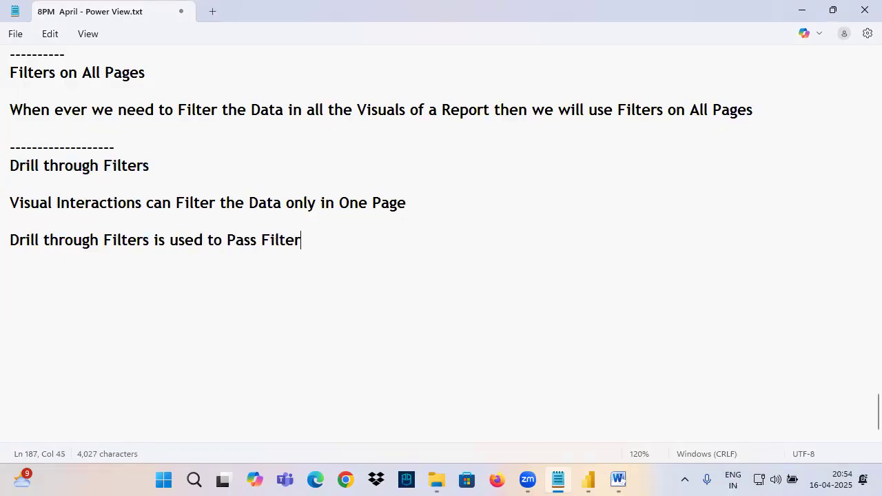
text(Condit)
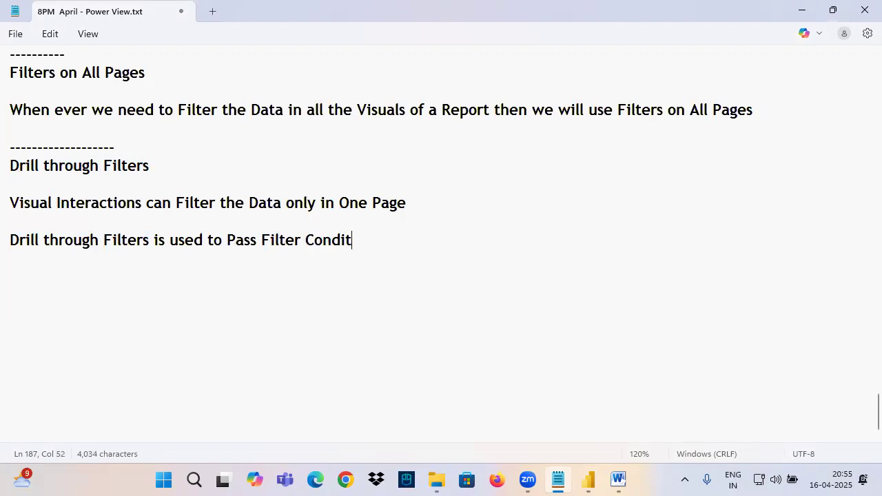
text(ion from On)
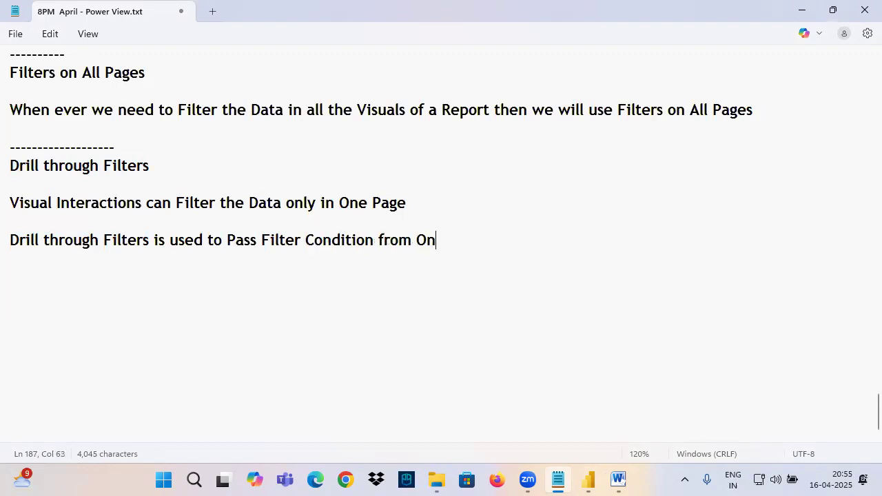
text(e Page to A)
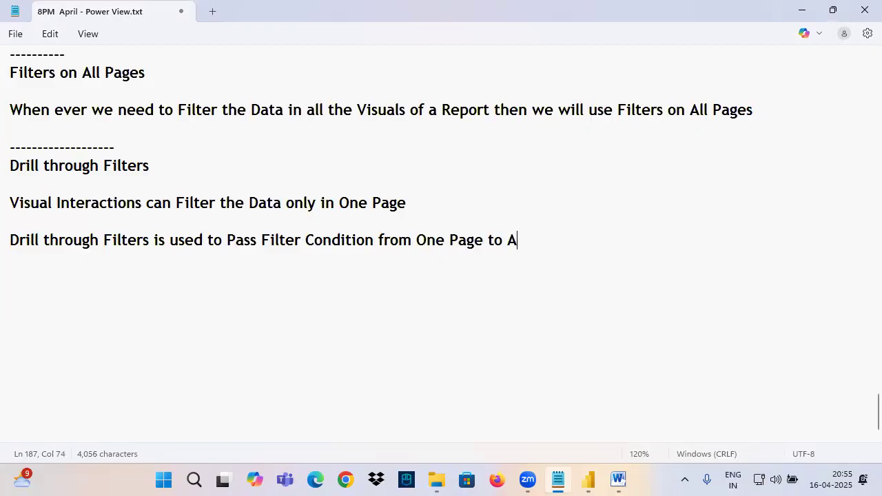
text(nother Page)
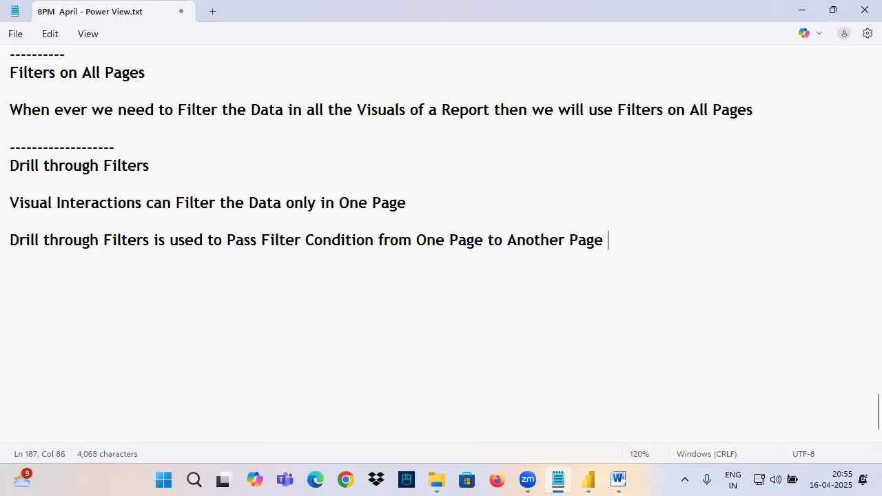
drag(18, 165, 202, 177)
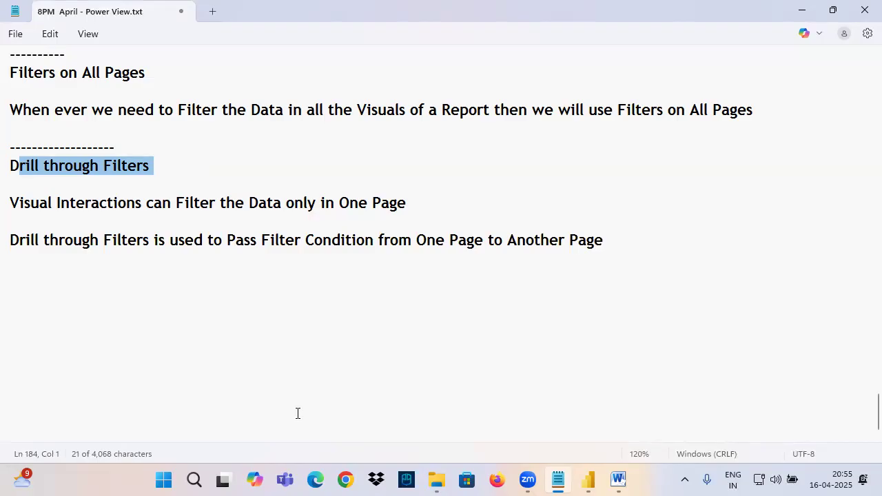
- Switch to Power BI, clear the Technology selection, and draw pen arrows from the Page 4 tab and the pie chart's Category title to Page 5
click(589, 481)
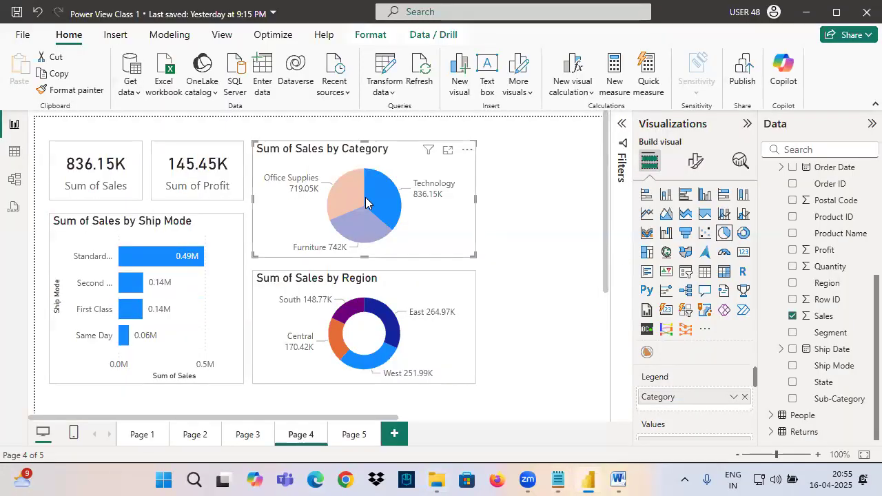
click(441, 355)
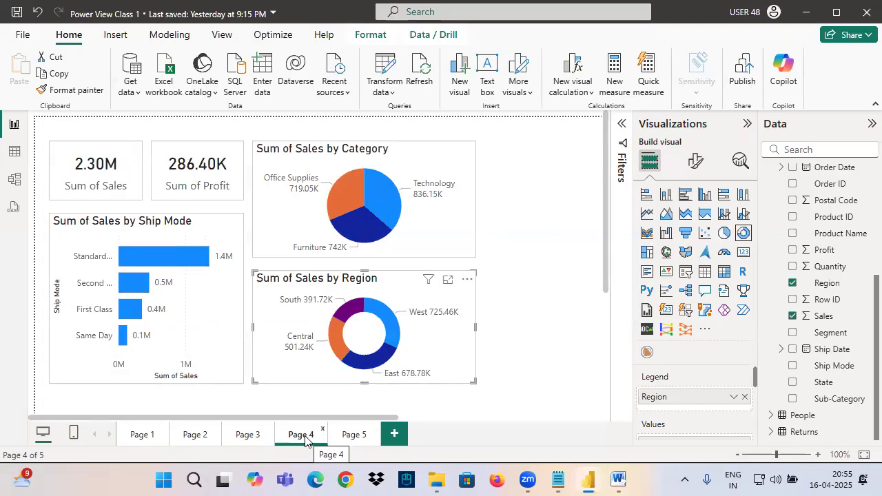
mouse_move(296, 445)
mouse_down()
mouse_move(327, 437)
mouse_move(301, 385)
mouse_move(340, 415)
mouse_move(334, 410)
mouse_up()
drag(364, 395, 347, 416)
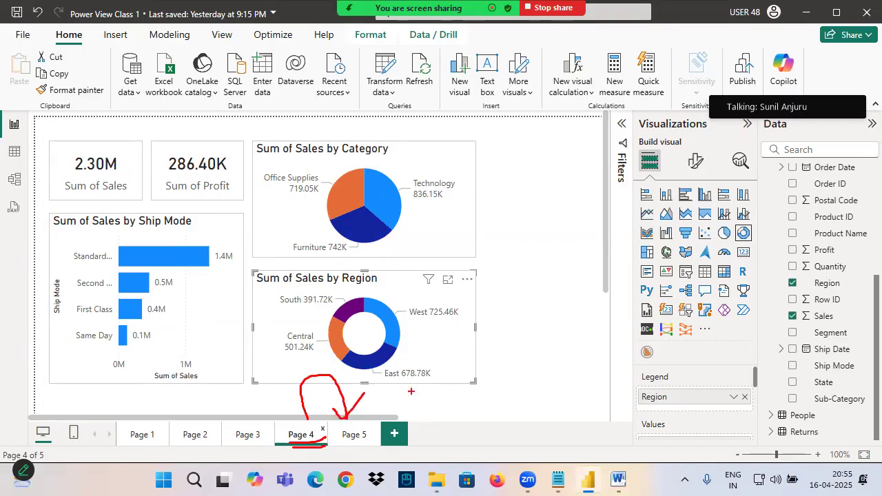
drag(348, 157, 380, 154)
mouse_move(367, 126)
mouse_down()
mouse_move(370, 140)
mouse_move(430, 95)
mouse_up()
mouse_move(388, 160)
mouse_down()
mouse_move(400, 359)
mouse_move(338, 434)
mouse_move(386, 414)
mouse_up()
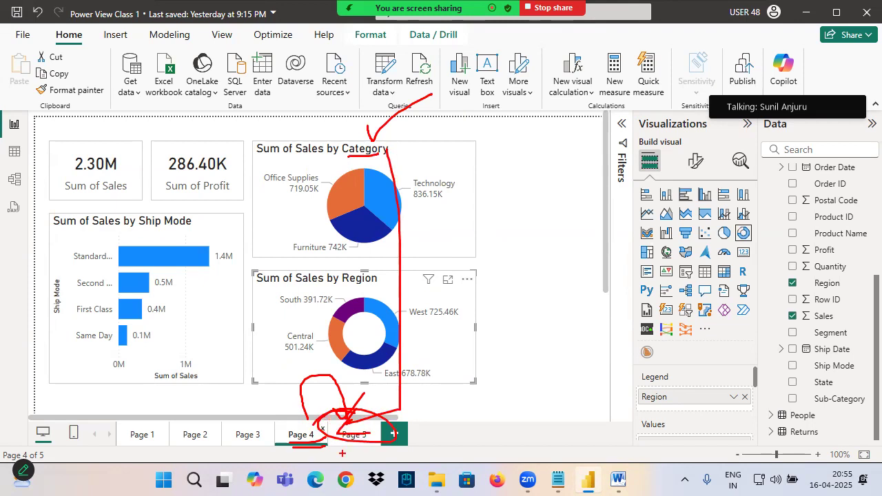
- Open Page 5, bring up its Drill through settings, and mark the Page 5 tab and those settings with a pen box and arrows
click(354, 435)
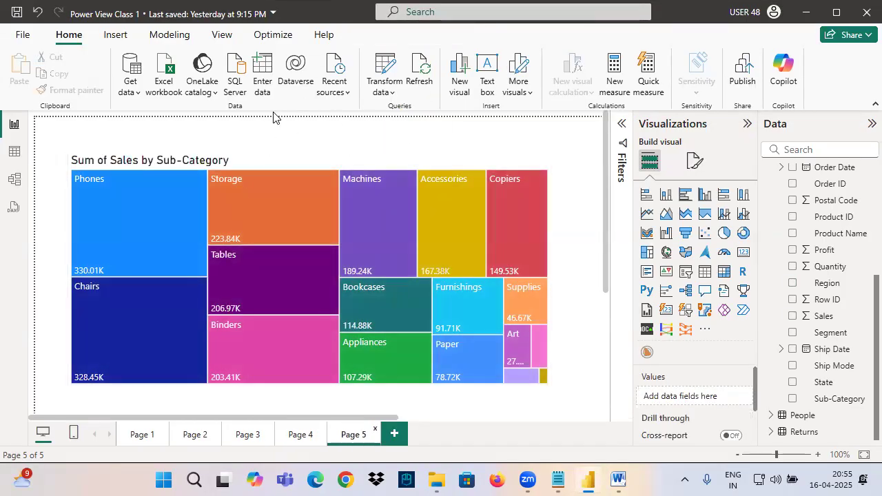
scroll(689, 407, down, 2)
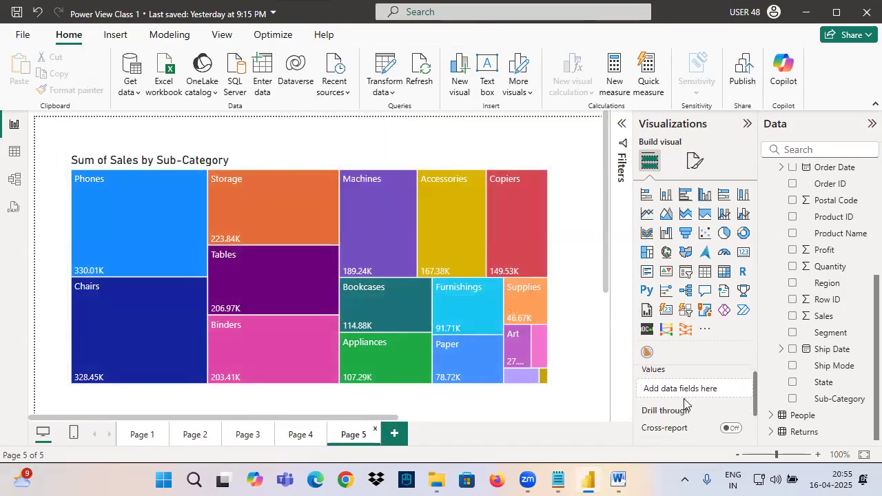
mouse_move(340, 385)
mouse_down()
mouse_move(343, 440)
mouse_move(361, 407)
mouse_up()
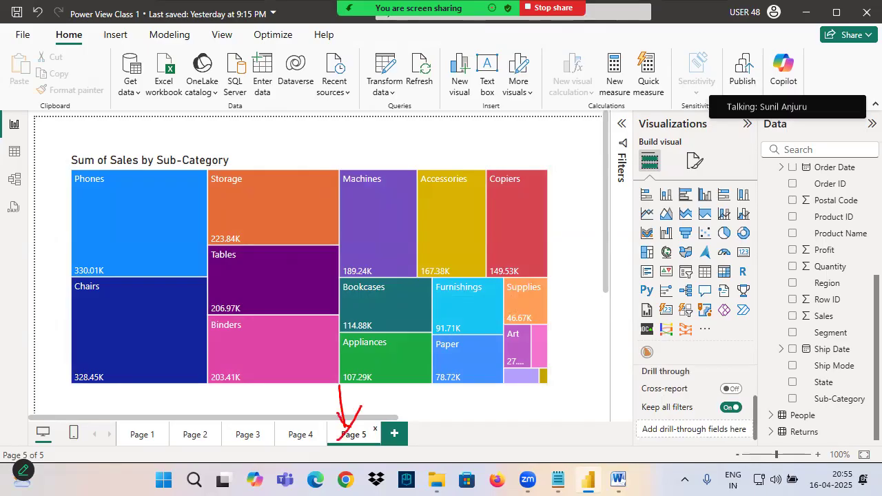
mouse_move(713, 365)
mouse_down()
mouse_move(632, 368)
mouse_move(666, 438)
mouse_move(756, 364)
mouse_move(667, 358)
mouse_move(686, 373)
mouse_move(698, 350)
mouse_up()
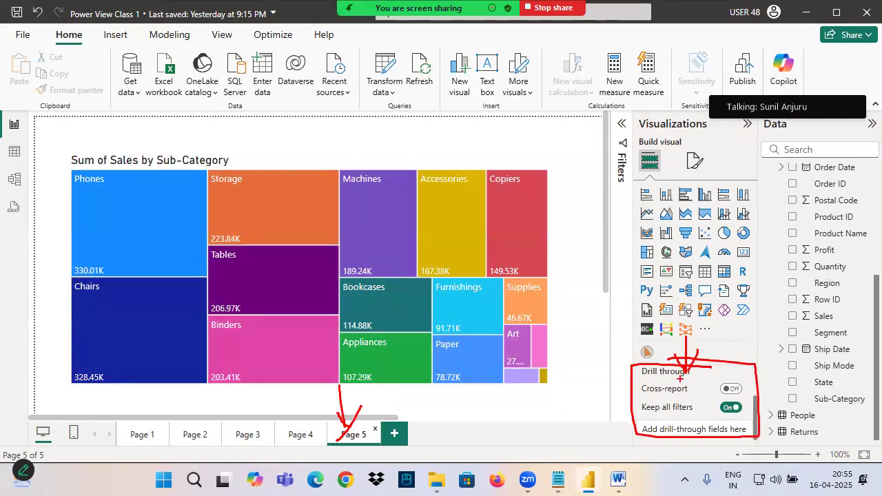
mouse_move(577, 399)
mouse_down()
mouse_move(650, 426)
mouse_move(623, 434)
mouse_up()
mouse_move(689, 416)
mouse_down()
mouse_move(656, 437)
mouse_move(634, 412)
mouse_up()
mouse_move(376, 415)
mouse_down()
mouse_move(359, 447)
mouse_move(384, 418)
mouse_up()
- Add Category from the Orders table as Page 5's drill-through field, and mark the field and the back arrow with the pen
scroll(842, 262, up, 4)
mouse_move(827, 206)
mouse_down()
mouse_move(793, 229)
mouse_move(700, 422)
mouse_up()
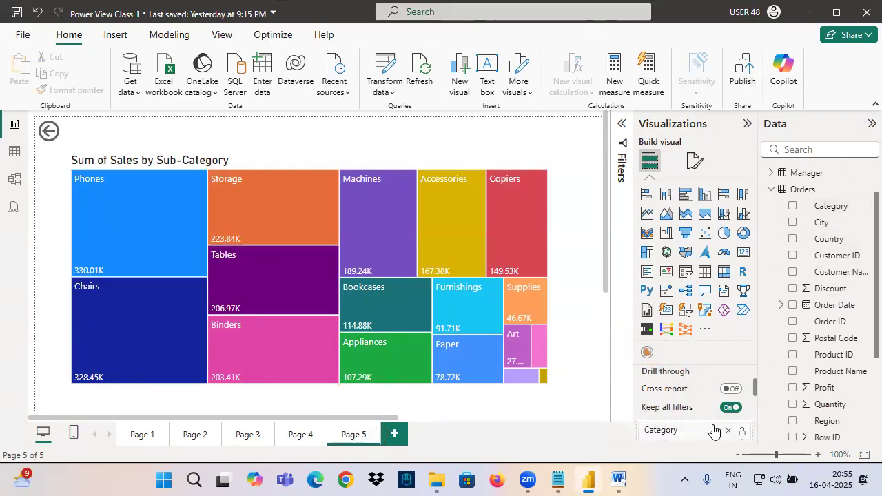
drag(646, 432, 689, 430)
mouse_move(44, 130)
mouse_down()
mouse_move(80, 129)
mouse_move(43, 121)
mouse_up()
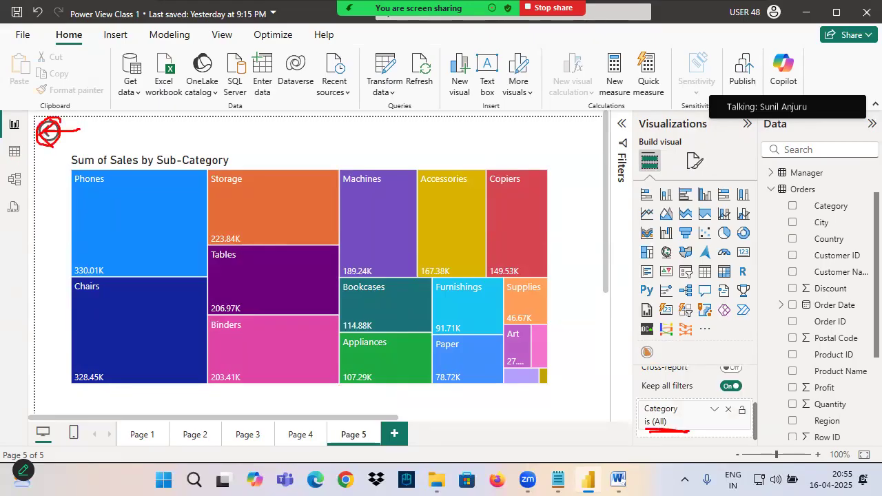
mouse_move(607, 380)
mouse_down()
mouse_move(639, 403)
mouse_move(594, 433)
mouse_up()
mouse_move(48, 135)
mouse_down()
mouse_move(80, 132)
mouse_move(48, 141)
mouse_up()
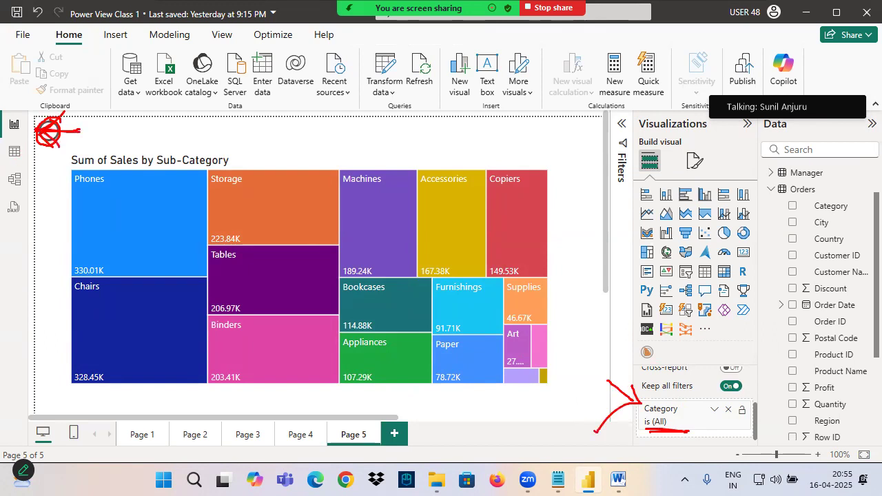
key(Escape)
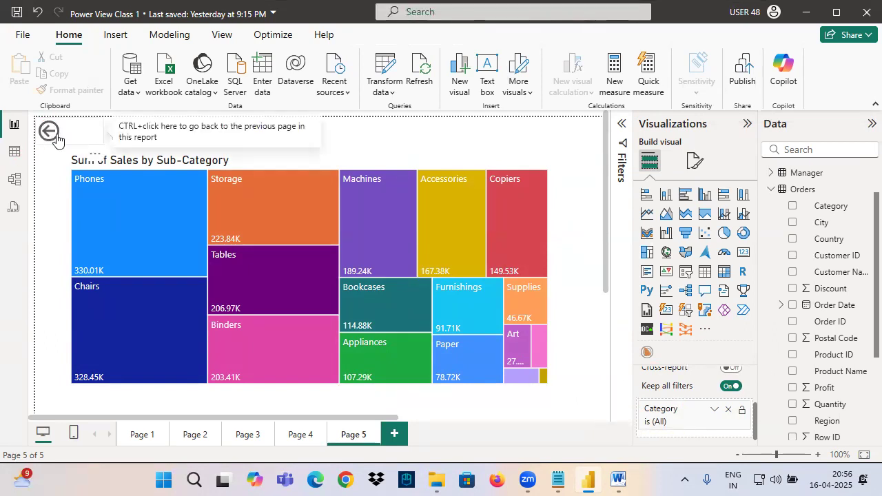
- Open Page 4, bring up the Technology slice's Drill through option, box and underline it with the pen, and clear the marks
click(301, 435)
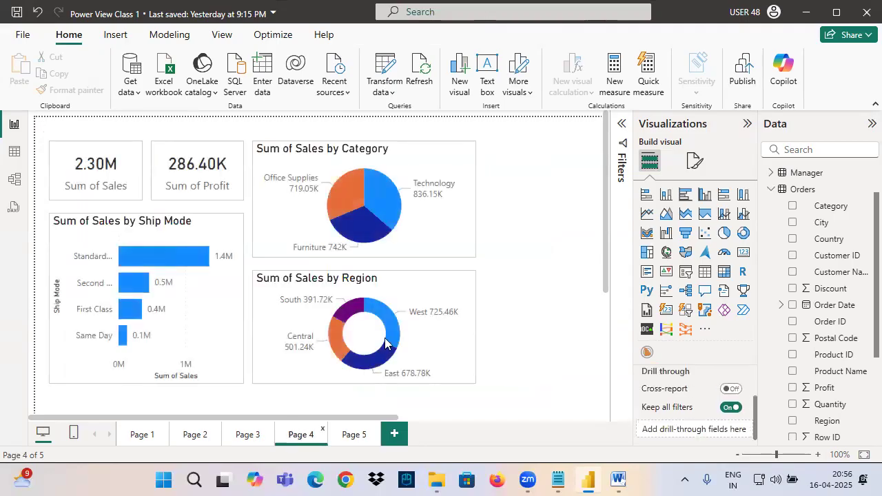
mouse_move(386, 185)
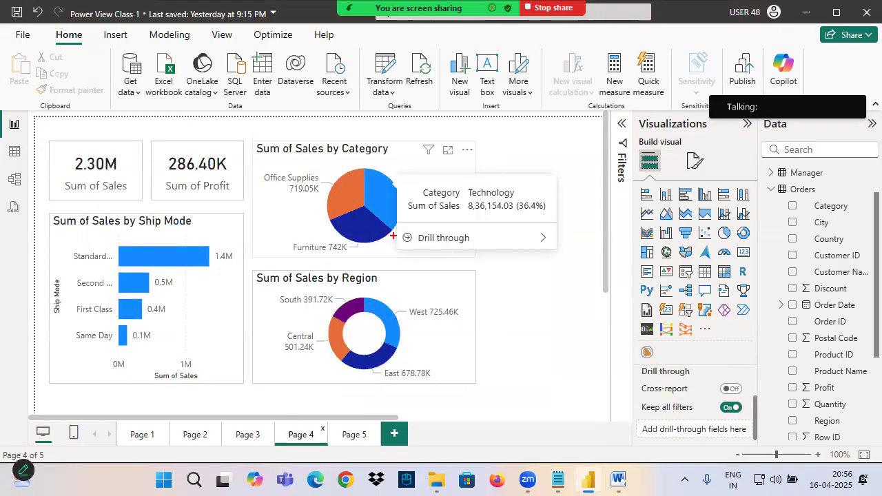
drag(398, 226, 565, 253)
drag(420, 249, 495, 257)
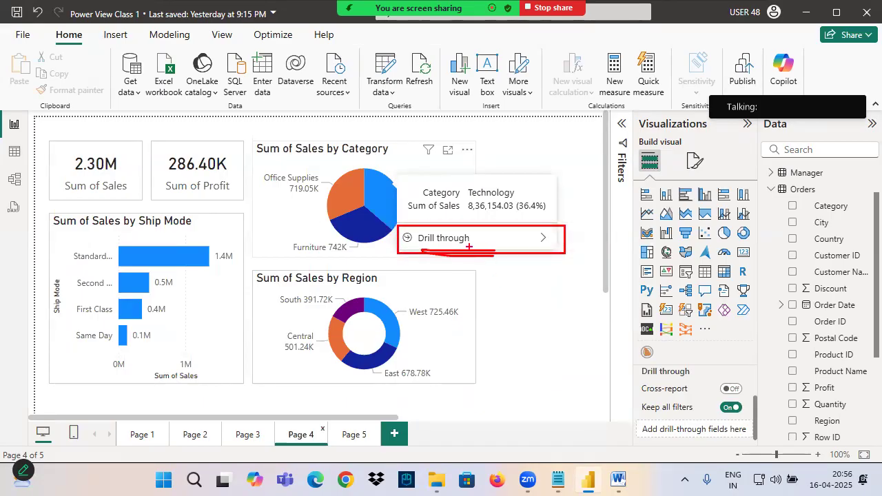
key(Escape)
- Compare the drill-through options of the Category pie and Region donut with Page 5's drill-through field, and return to Page 4
mouse_move(374, 197)
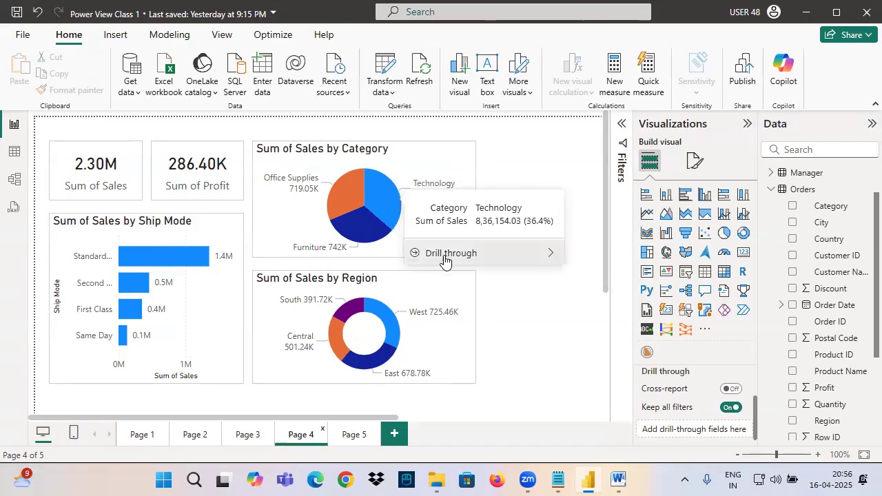
mouse_move(449, 262)
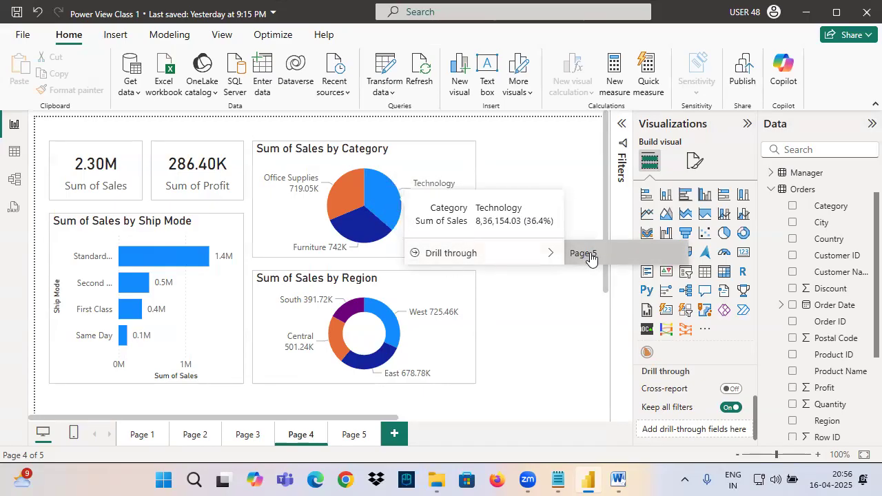
click(389, 331)
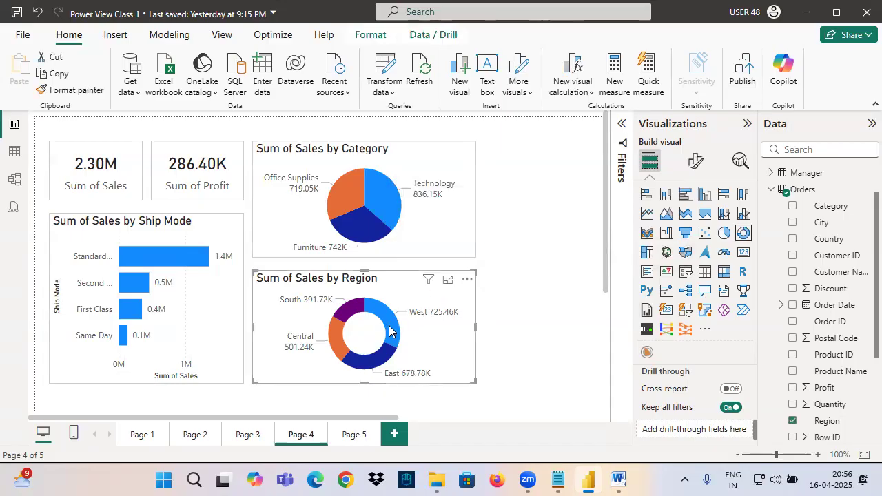
mouse_move(389, 331)
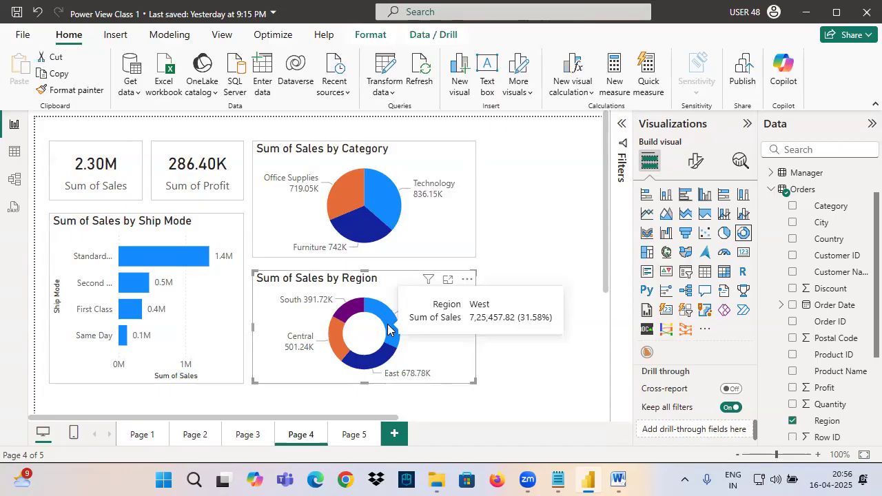
click(364, 439)
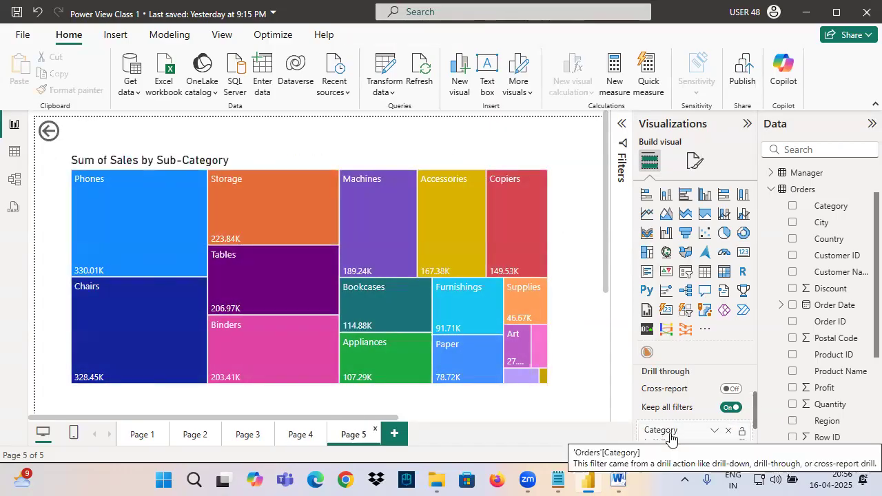
click(303, 435)
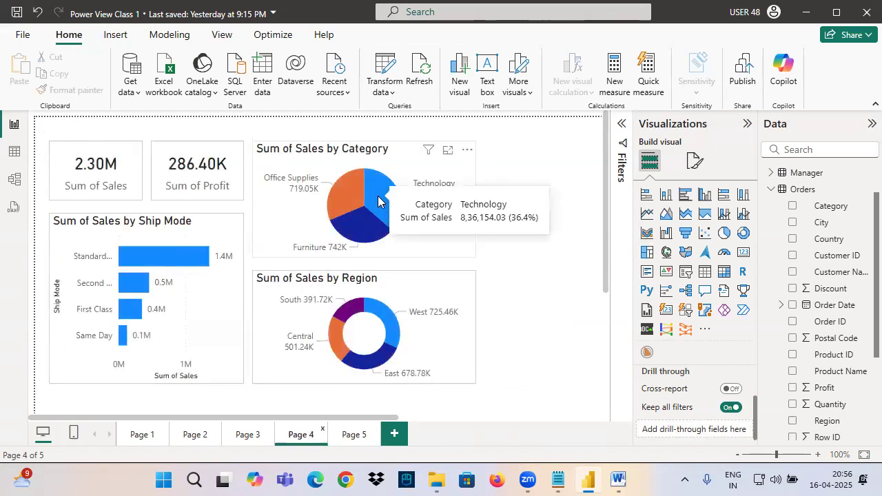
- Underline Page 5 among the Technology slice's drill-through targets, draw pen lines at the Page 1, Page 2 and Page 3 tabs, and clear them
click(432, 250)
key(ctrl+2)
drag(559, 262, 623, 261)
drag(142, 435, 174, 389)
drag(200, 416, 236, 397)
drag(249, 431, 306, 382)
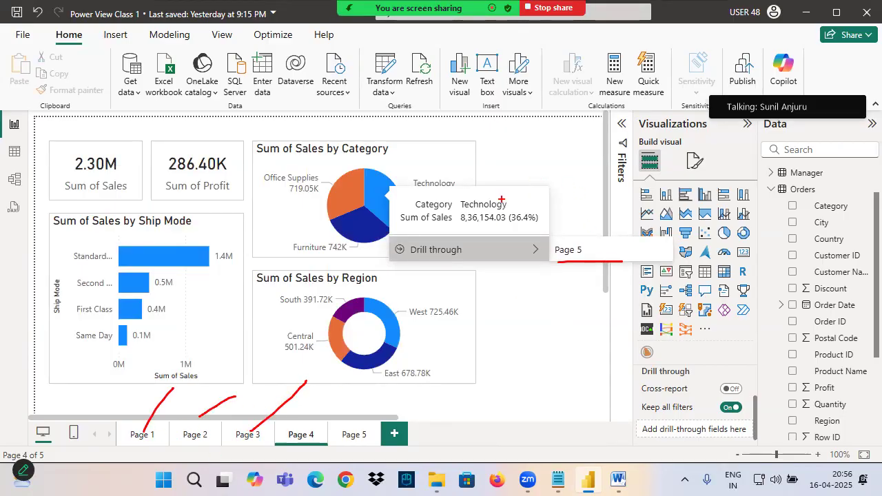
key(Escape)
- Add Category from the Orders table as Page 1's drill-through field and check the Technology slice's drill-through targets on Page 4
click(142, 434)
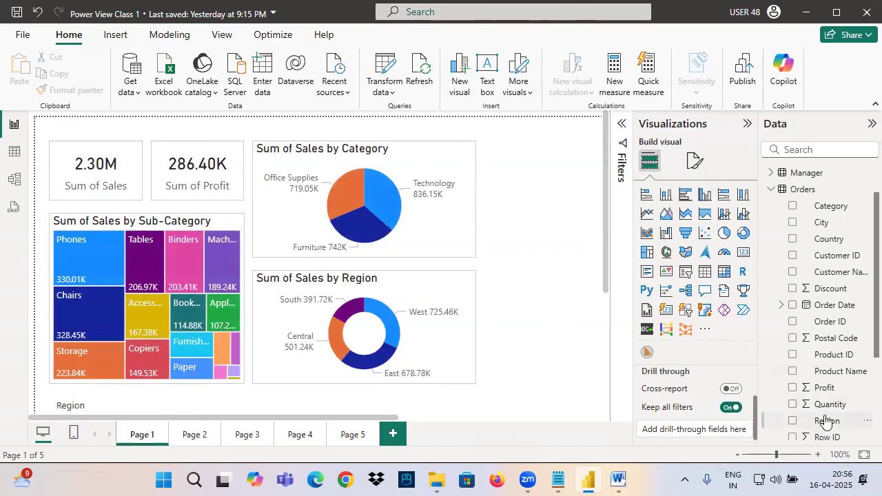
drag(833, 207, 685, 437)
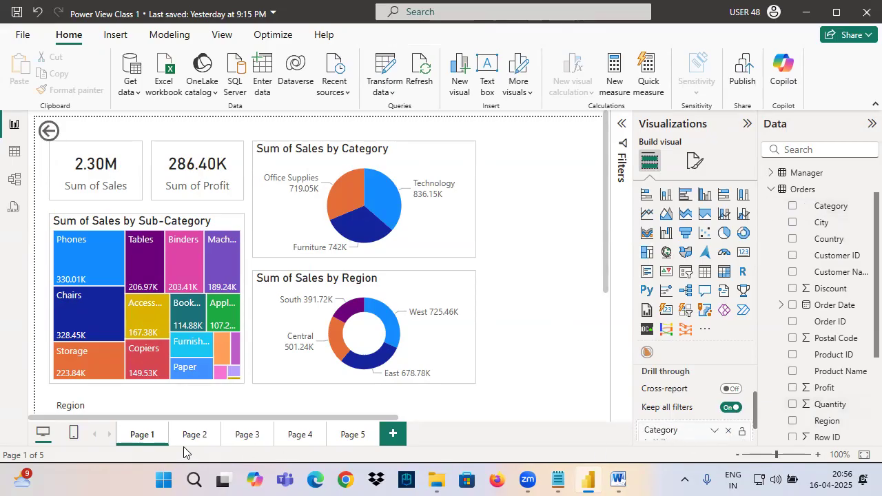
click(296, 435)
mouse_move(381, 198)
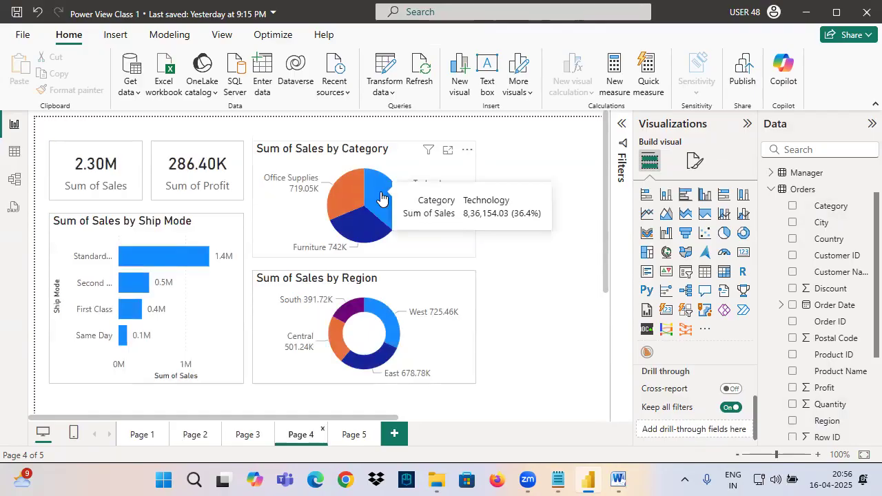
mouse_move(431, 247)
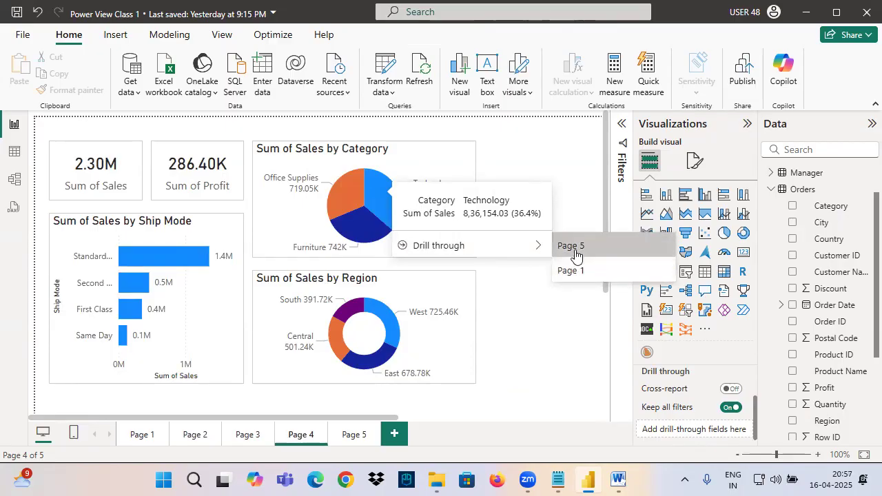
- Remove Category from Page 1's drill-through fields and check the drill-through field on Page 5
click(146, 435)
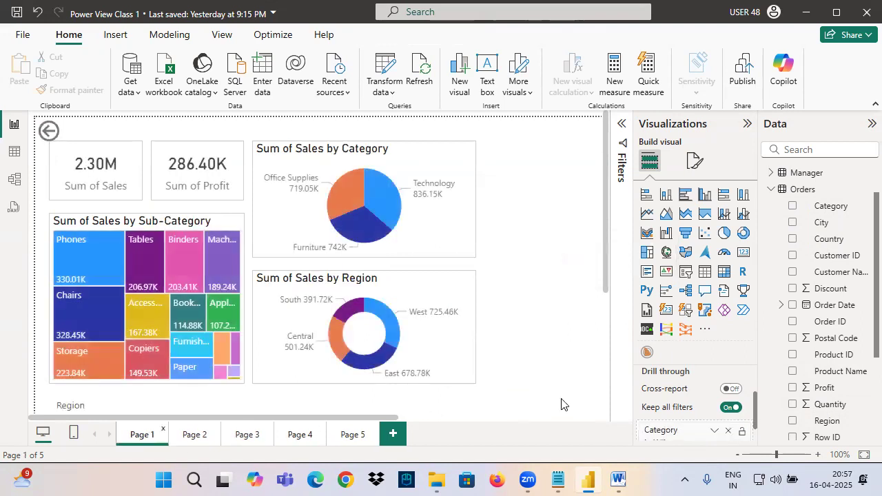
click(728, 430)
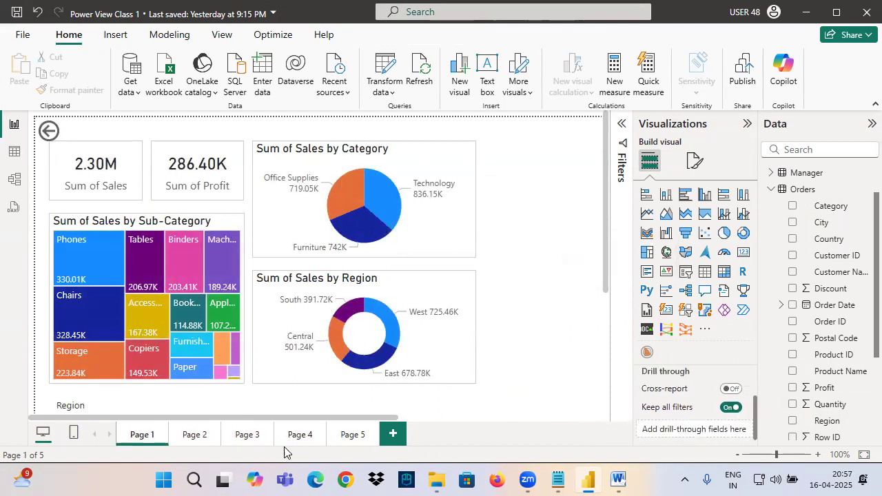
click(351, 436)
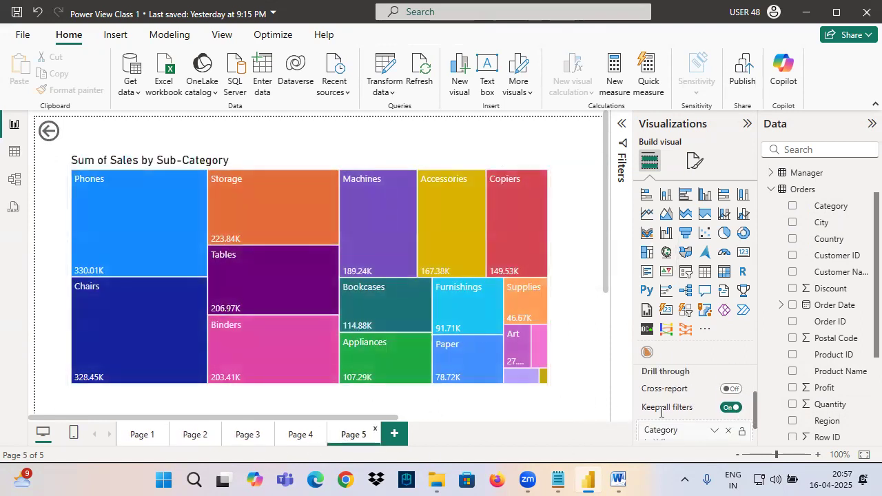
scroll(654, 417, down, 1)
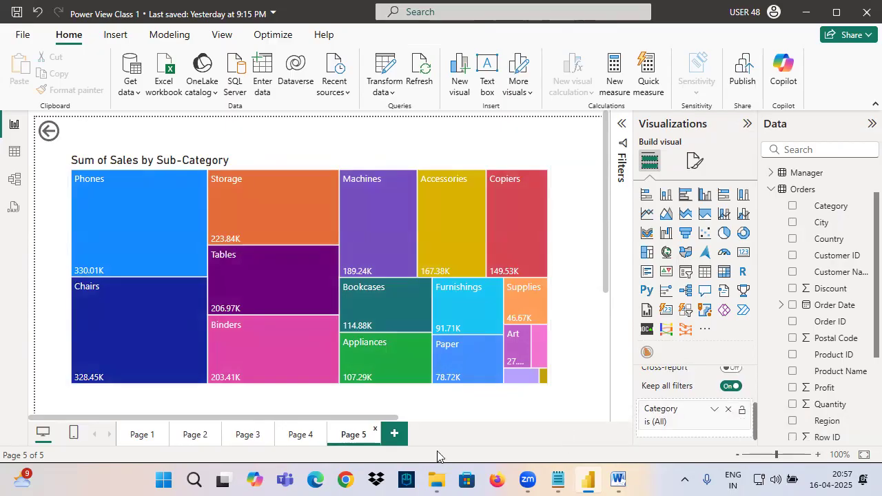
- Drill through from Page 4's Technology slice to Page 5 and check the filters affecting the Sub-Category treemap
click(297, 435)
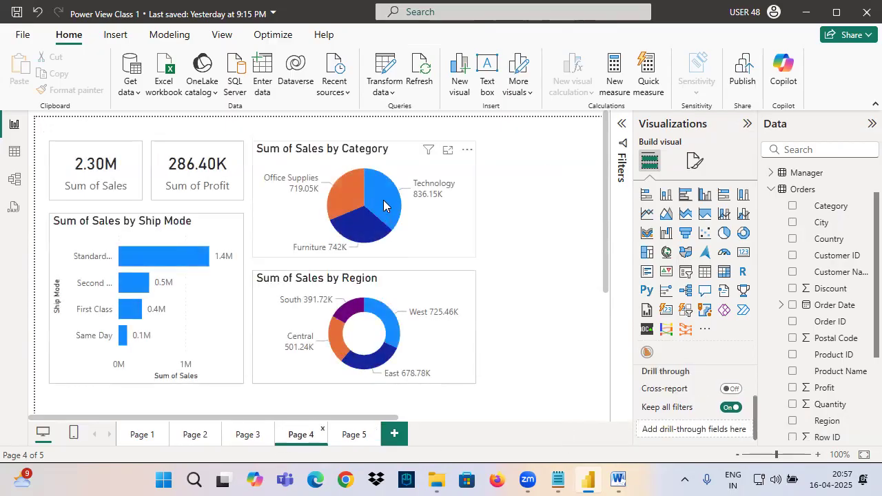
right_click(384, 205)
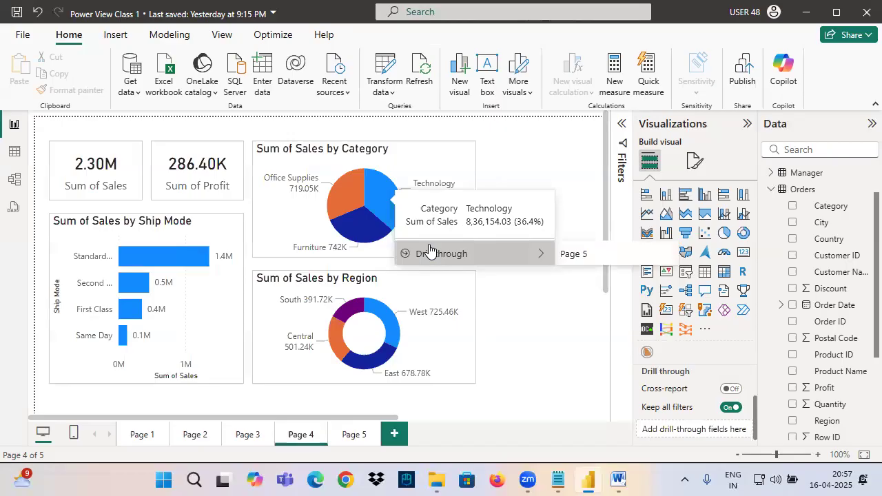
click(572, 255)
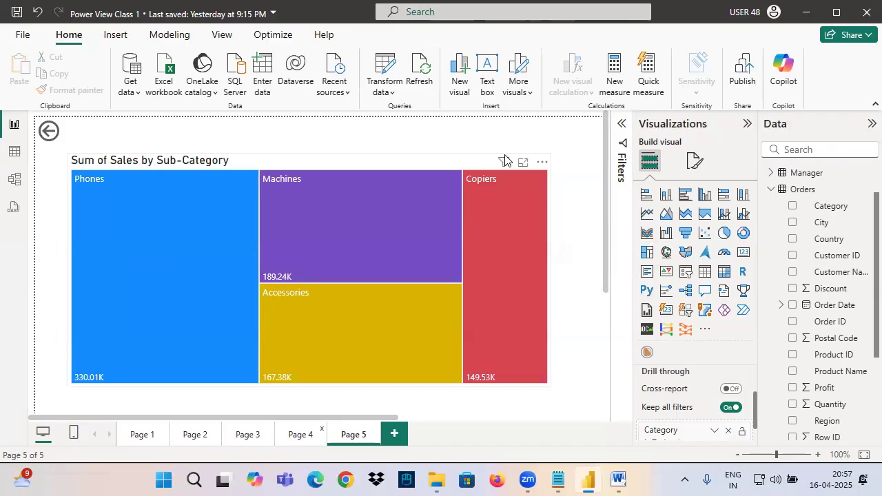
mouse_move(505, 166)
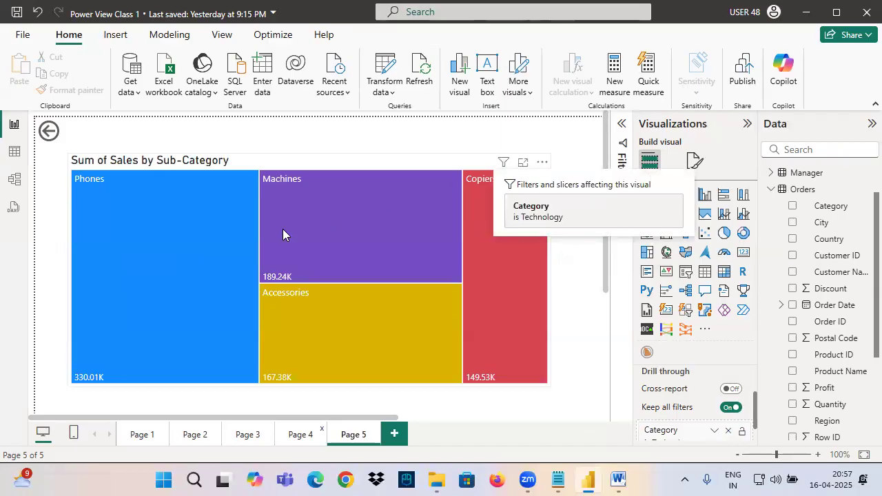
- Mark the treemap's sub-categories, an arrow from Page 5 to Page 4, and the back arrow with the pen, and go back to Page 4
drag(69, 204, 159, 186)
drag(258, 216, 319, 204)
drag(270, 319, 417, 290)
drag(474, 212, 517, 200)
mouse_move(357, 423)
mouse_down()
mouse_move(383, 438)
mouse_move(283, 439)
mouse_move(315, 398)
mouse_up()
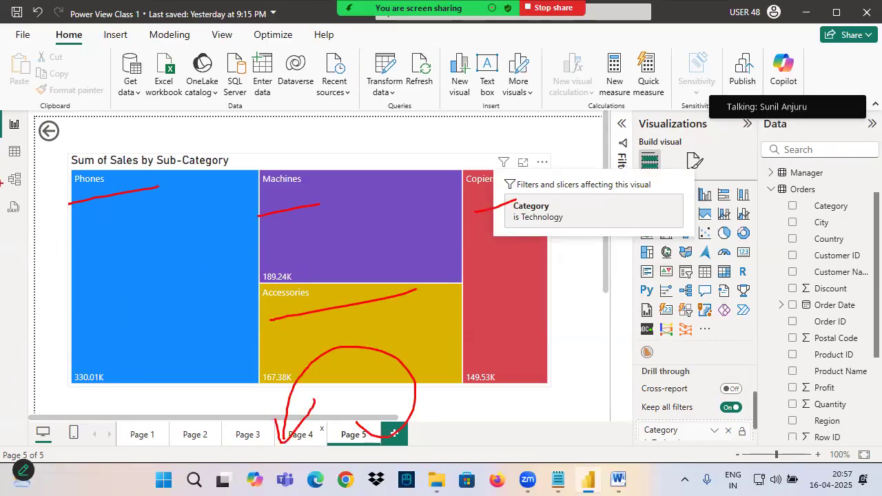
drag(35, 130, 84, 127)
ctrl+click(48, 131)
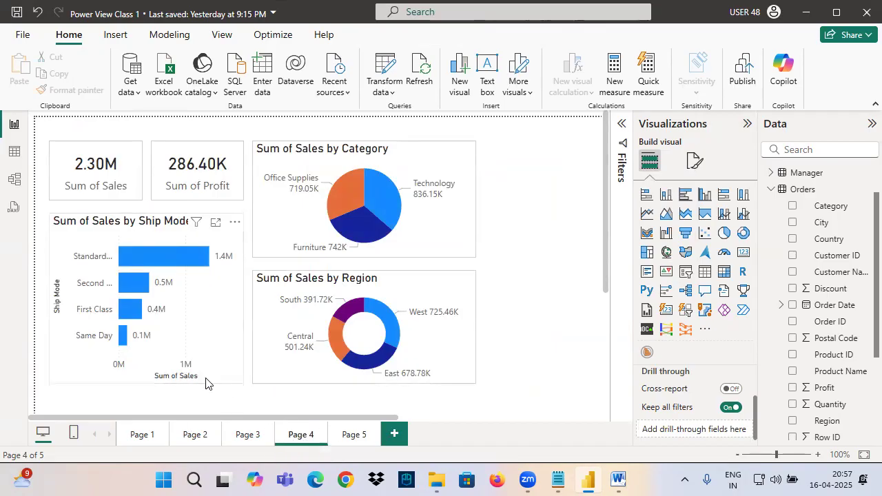
- Drill through to Page 5 from the Furniture slice and from the Office Supplies slice, returning to Page 4 after each
mouse_move(353, 237)
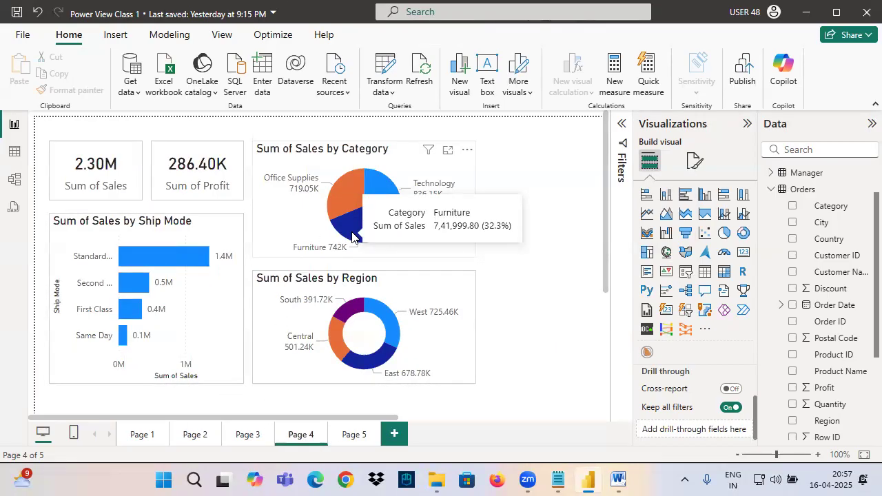
mouse_move(421, 232)
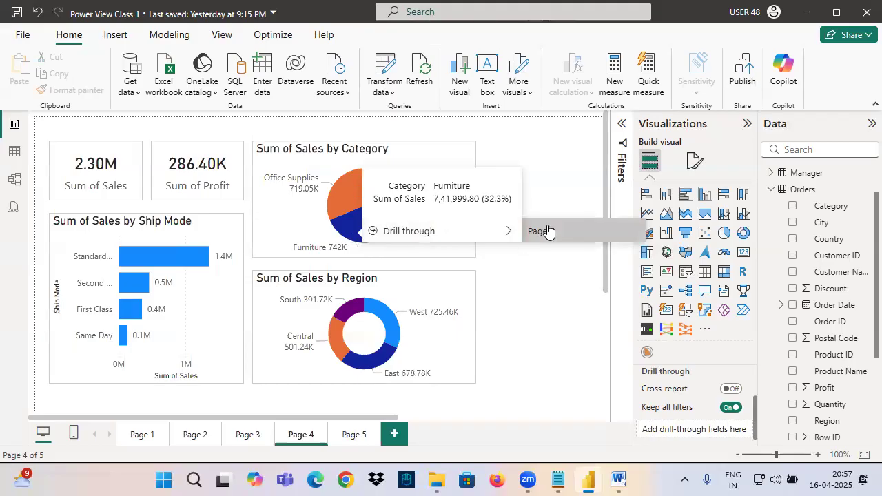
click(549, 234)
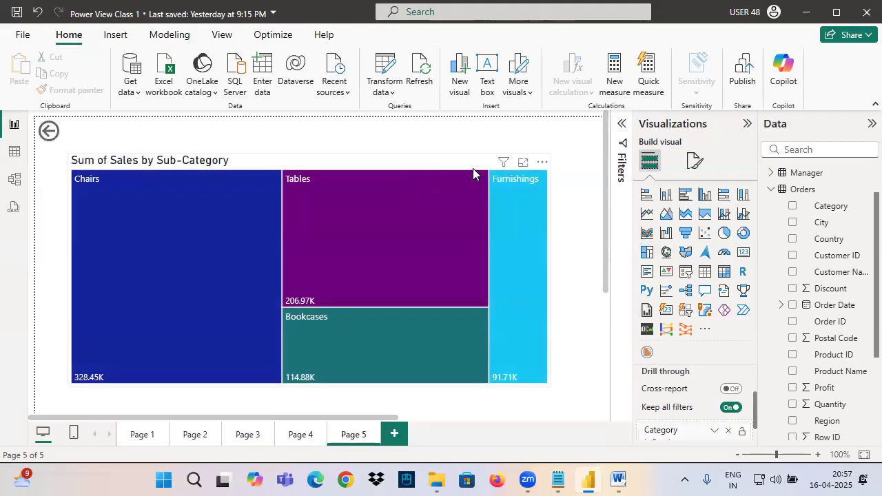
mouse_move(504, 166)
ctrl+click(49, 131)
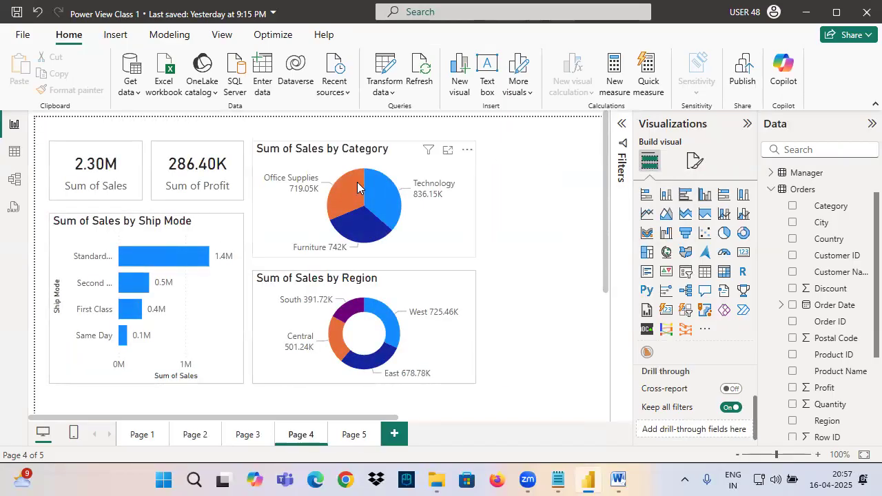
mouse_move(355, 189)
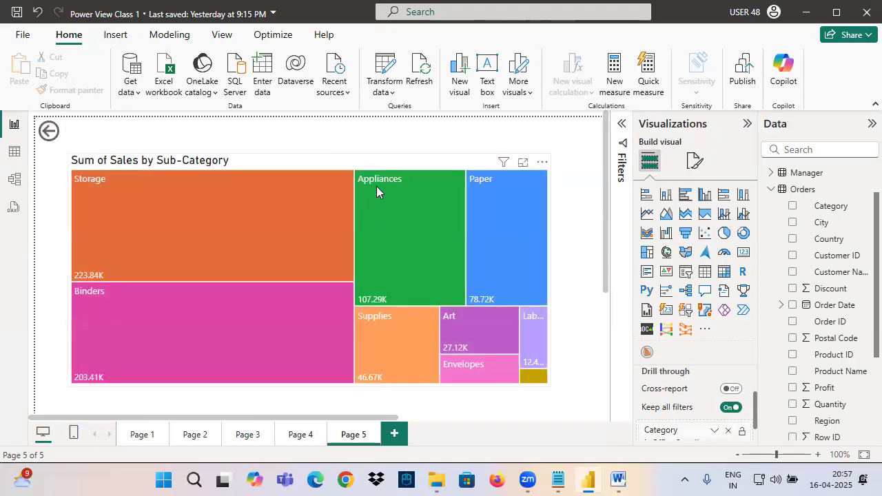
ctrl+click(49, 131)
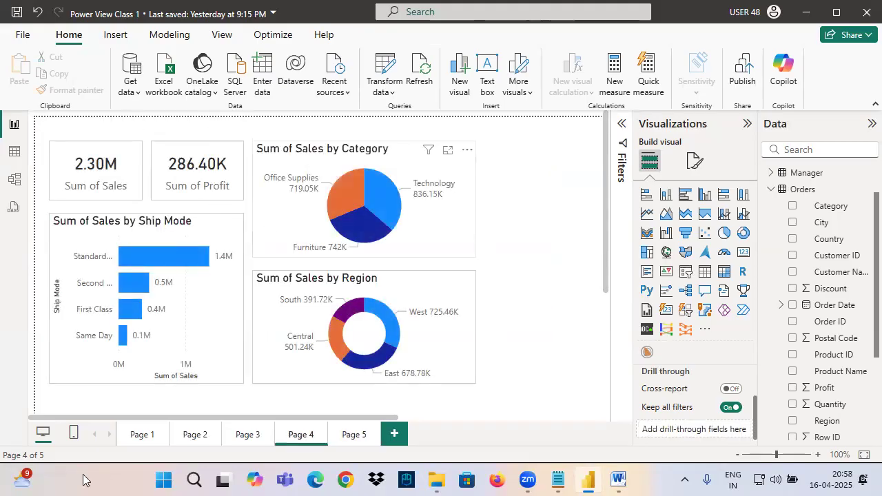
- Show the Office Supplies drill-through target in its tooltip, drill through to Page 5 from the slice's context options, and return to Page 4
right_click(351, 196)
mouse_move(404, 245)
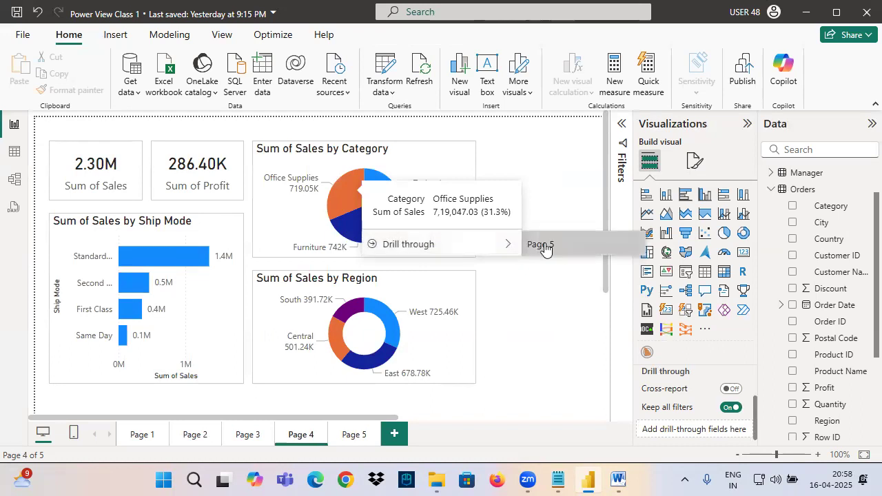
right_click(338, 190)
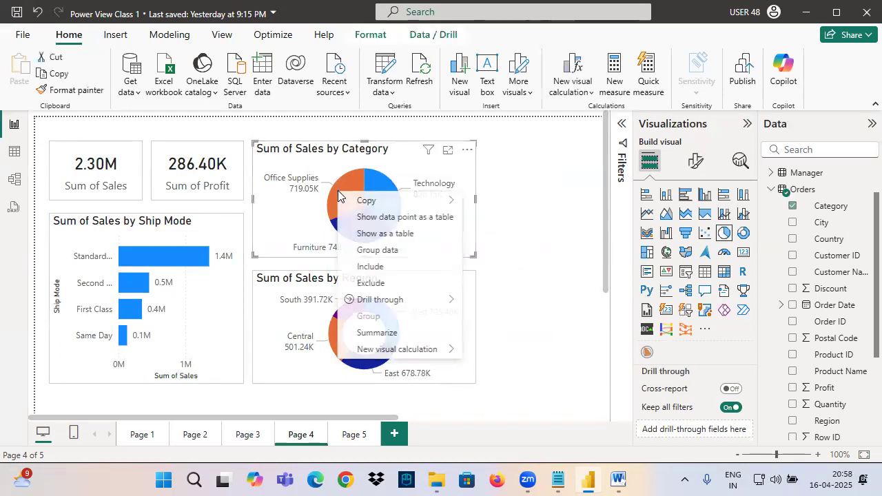
mouse_move(376, 304)
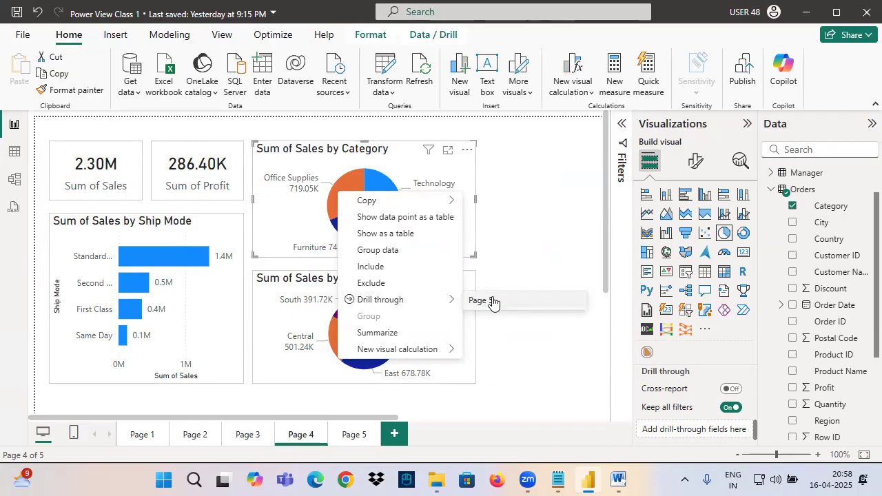
click(493, 301)
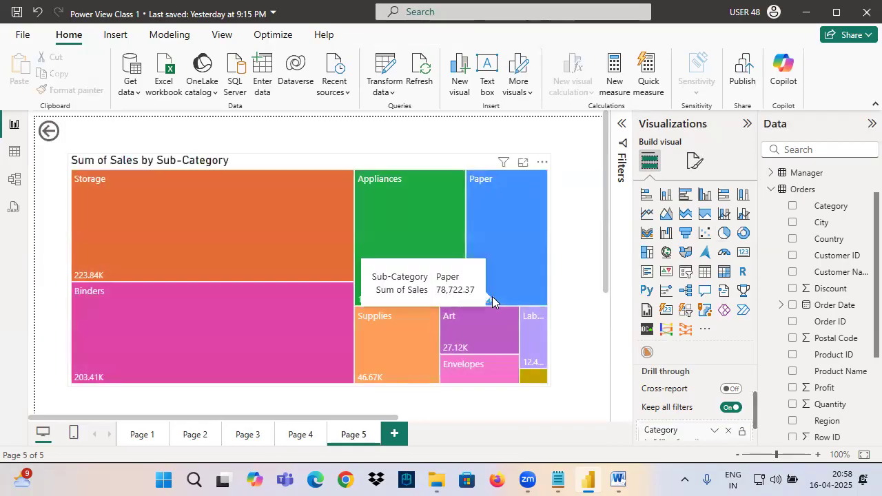
ctrl+click(48, 131)
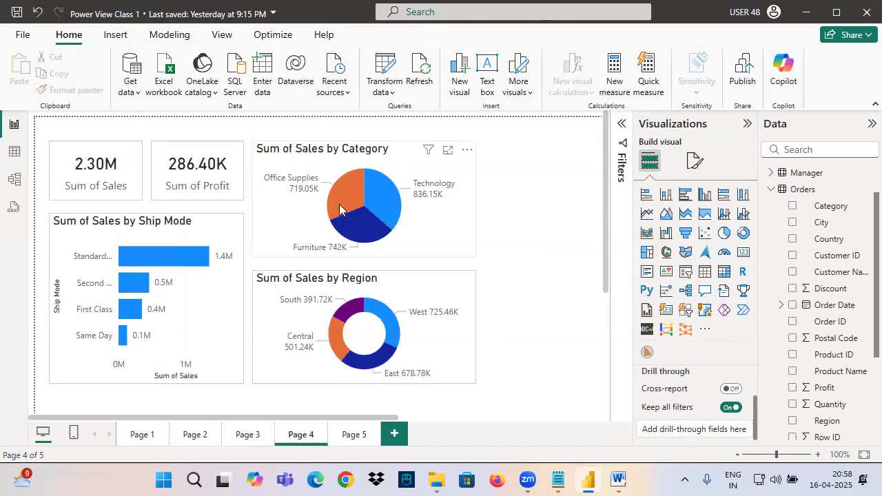
- Drill through from the Technology slice of the Category pie chart to Page 5 and return to Page 4
right_click(378, 187)
mouse_move(443, 293)
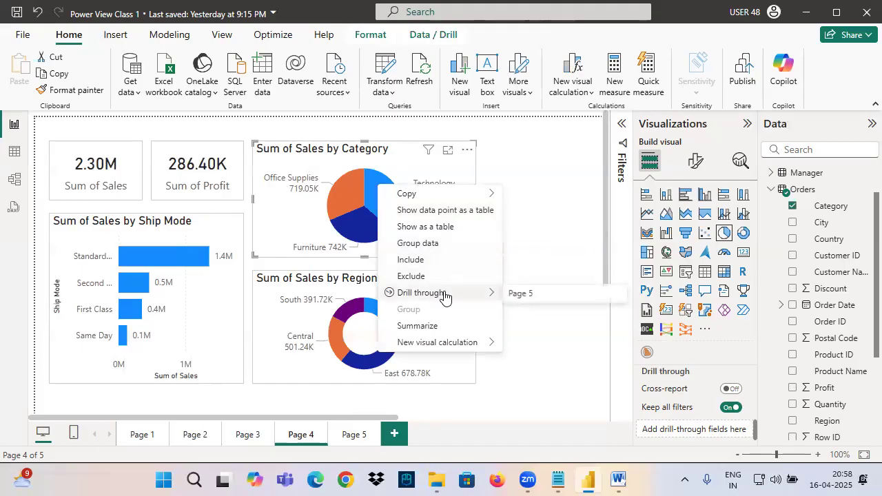
click(561, 300)
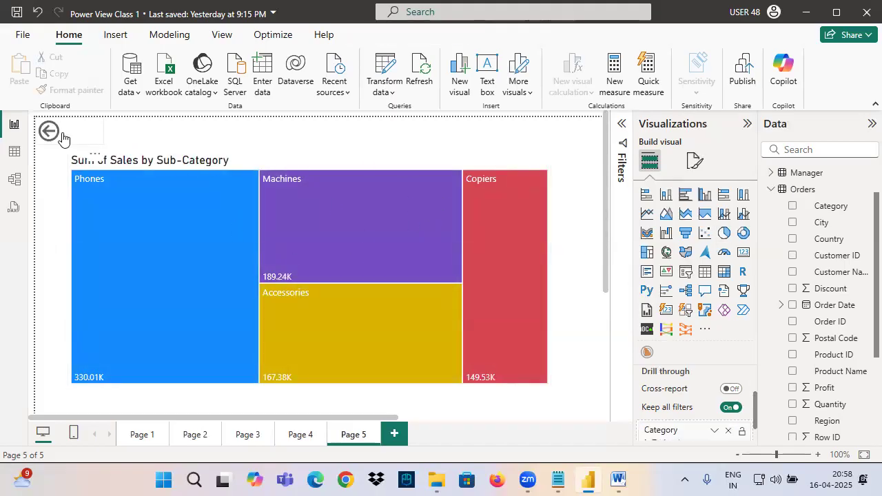
ctrl+click(48, 131)
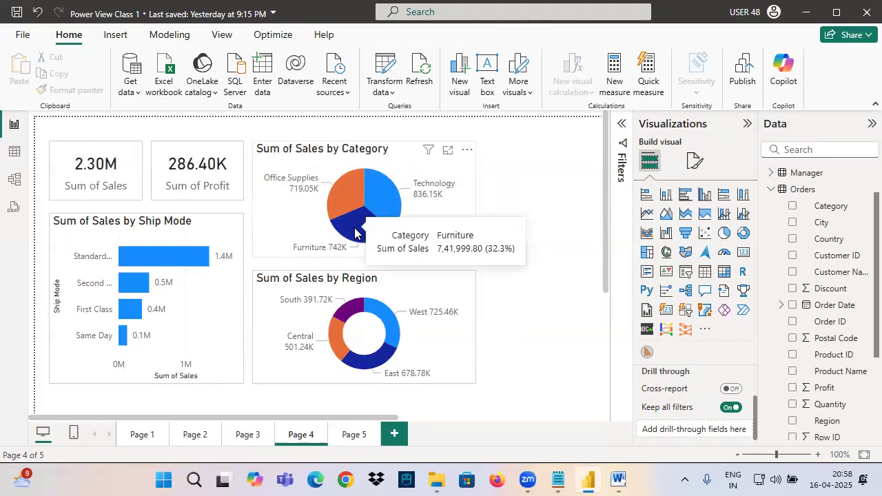
- Drill through from the Furniture slice to Page 5, check the Chairs tile, and select the back arrow button
right_click(355, 233)
mouse_move(407, 280)
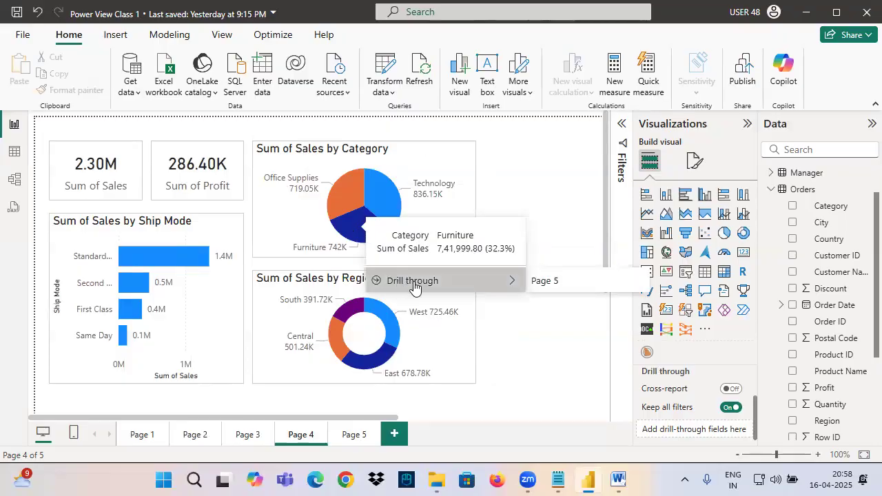
click(563, 288)
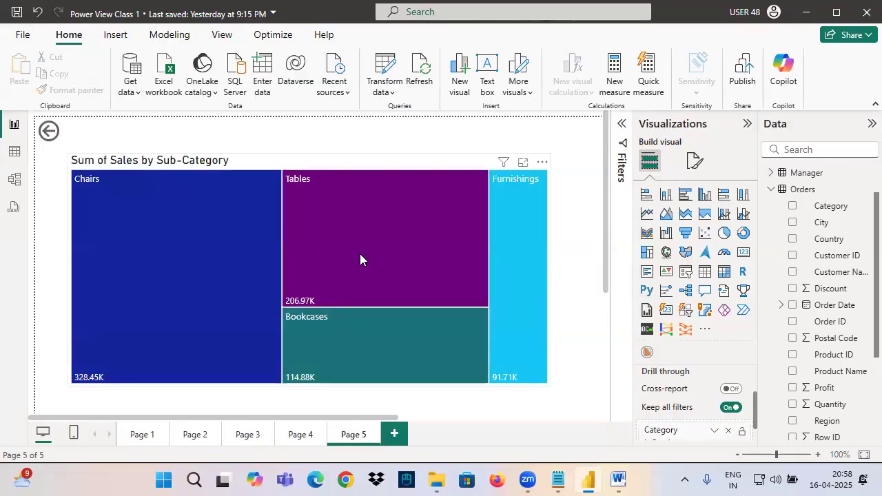
mouse_move(259, 216)
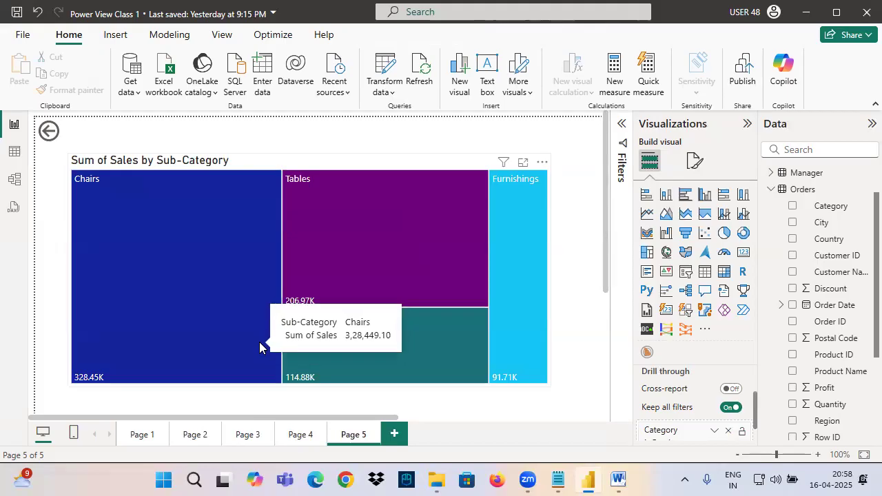
click(56, 131)
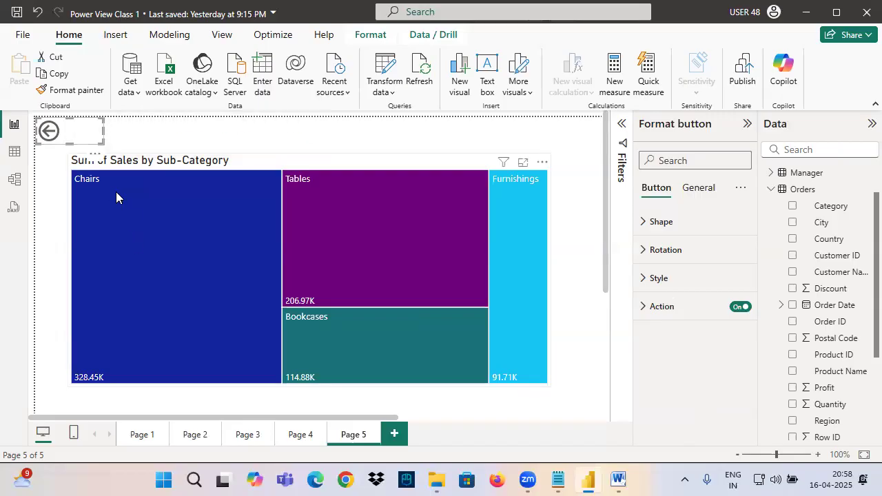
- Draw a pen arrow to the back button, handwrite "Ctrl + Back" above the treemap, and circle "Ctrl"
key(ctrl+2)
drag(52, 81, 64, 125)
drag(74, 98, 61, 127)
drag(102, 80, 105, 100)
mouse_move(115, 67)
mouse_down()
mouse_move(111, 101)
mouse_move(122, 78)
mouse_up()
mouse_move(119, 85)
mouse_down()
mouse_move(138, 78)
mouse_move(143, 95)
mouse_move(238, 75)
mouse_move(237, 92)
mouse_up()
drag(236, 60, 246, 91)
drag(274, 70, 262, 88)
drag(289, 58, 280, 83)
mouse_move(296, 69)
mouse_down()
mouse_move(291, 96)
mouse_move(348, 100)
mouse_up()
mouse_move(110, 102)
mouse_down()
mouse_move(149, 48)
mouse_move(142, 103)
mouse_up()
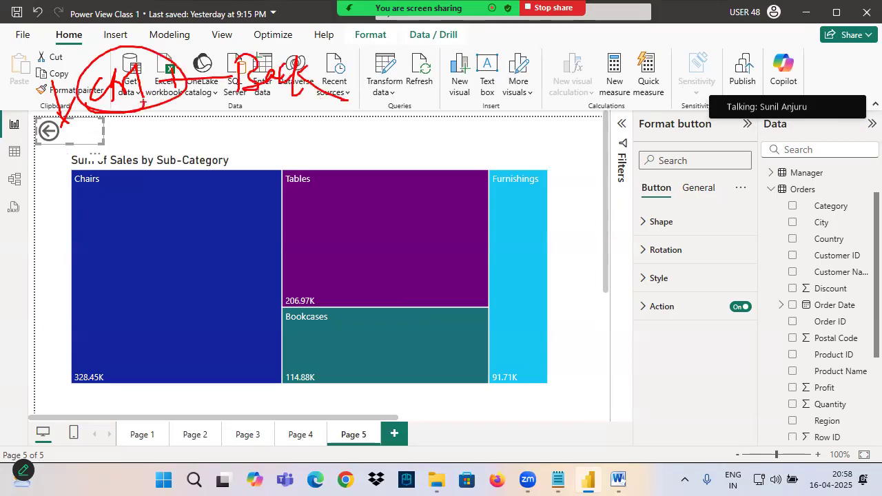
- Handwrite "Edit mode" with the pen above the treemap and circle it
mouse_move(463, 104)
mouse_down()
mouse_move(463, 146)
mouse_move(474, 121)
mouse_up()
mouse_move(457, 113)
mouse_down()
mouse_move(497, 101)
mouse_move(517, 145)
mouse_up()
drag(542, 107, 540, 139)
mouse_move(535, 123)
mouse_down()
mouse_move(611, 128)
mouse_move(656, 103)
mouse_move(670, 131)
mouse_up()
drag(494, 160, 658, 129)
mouse_move(646, 113)
mouse_down()
mouse_move(640, 105)
mouse_move(415, 137)
mouse_move(641, 105)
mouse_up()
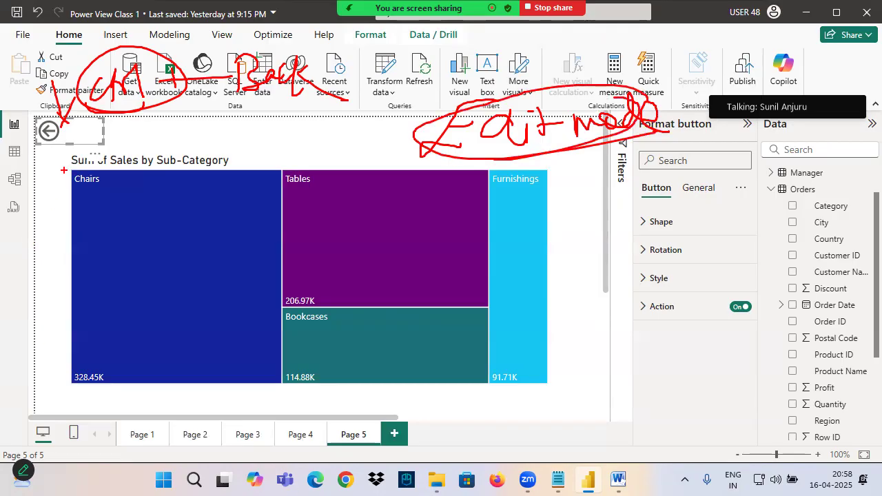
- Switch to the Notepad notes and add the line "Edit Mode - Ctrl + Back" under the Drill through Filters notes
click(557, 480)
click(120, 283)
text(Edit Mode   - Ct)
key(BackSpace)
text(t)
key(BackSpace)
text(rt)
key(BackSpace)
key(BackSpace)
text(t)
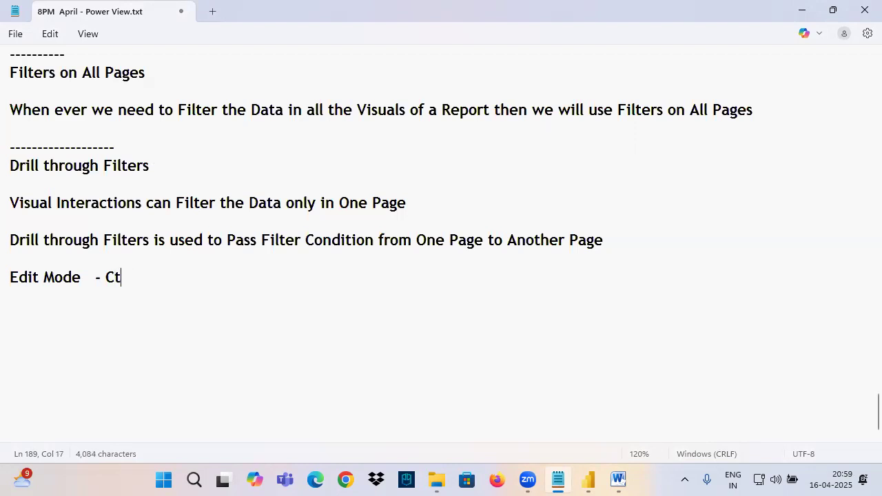
text(rl + Back)
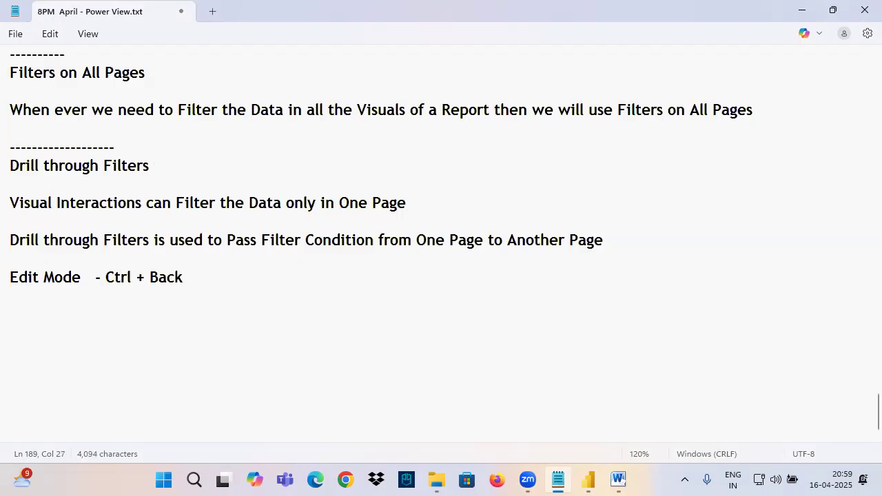
- Switch to Power BI and go back from Page 5 to Page 4 with the back arrow
click(588, 481)
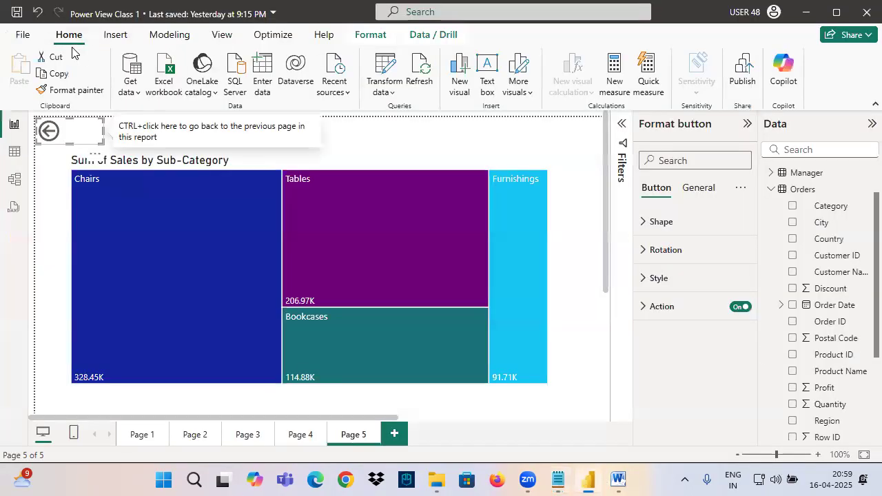
ctrl+click(75, 130)
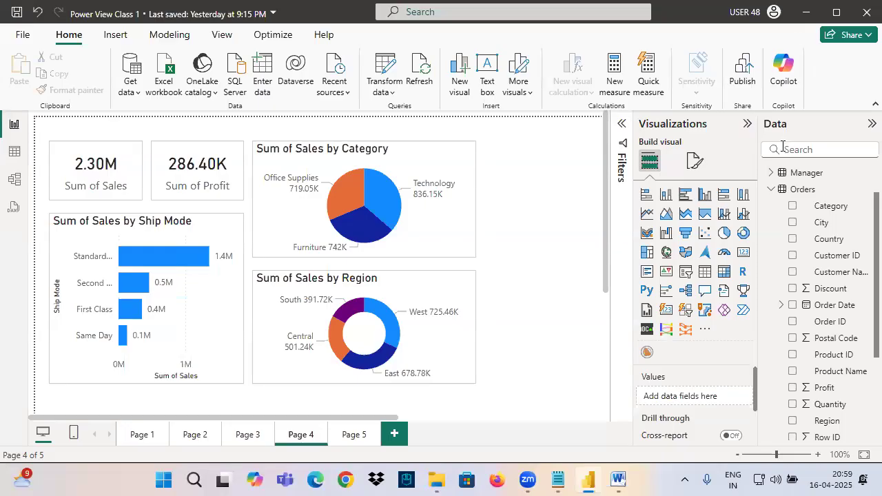
- Add the line "Read Only Mode - Back" to the Notepad notes and highlight how each mode goes back
click(581, 480)
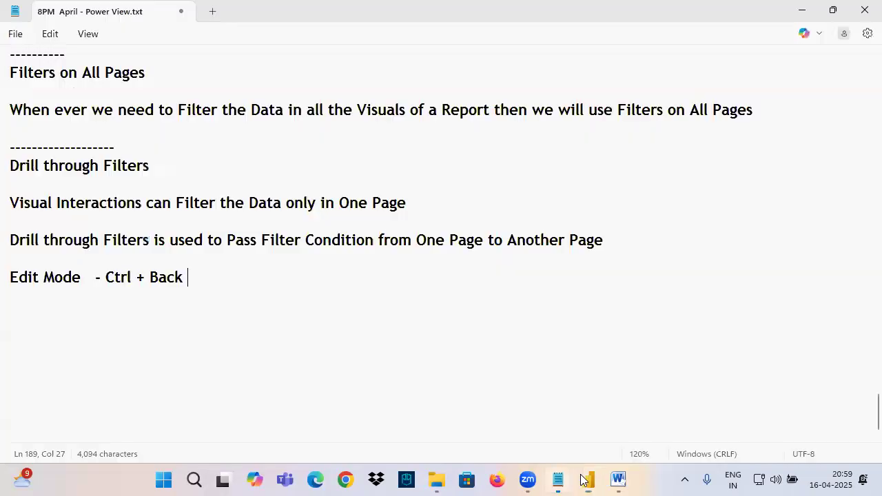
click(34, 314)
text(Read Only Mode)
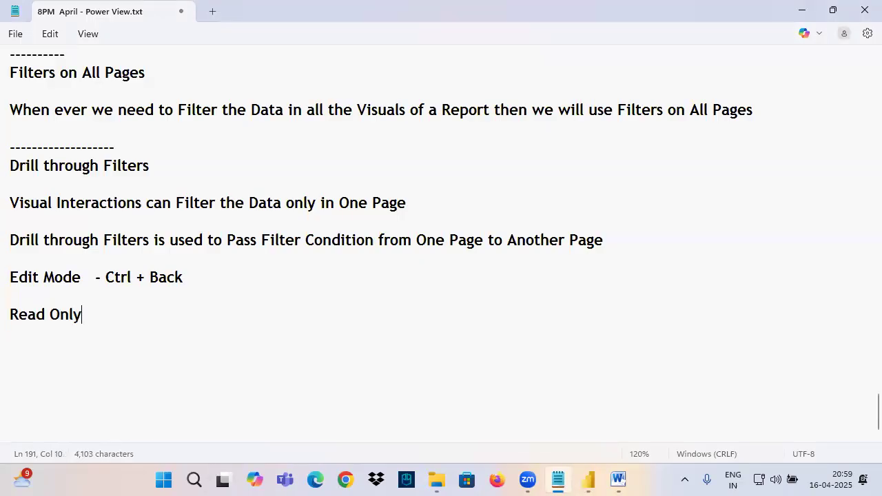
key(Tab)
key(Tab)
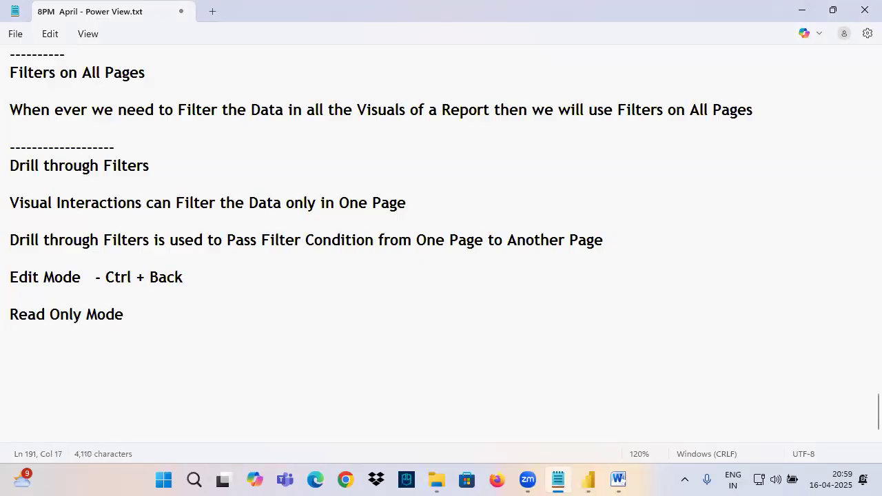
text(-)
click(112, 276)
drag(112, 276, 187, 277)
click(190, 315)
text(Back)
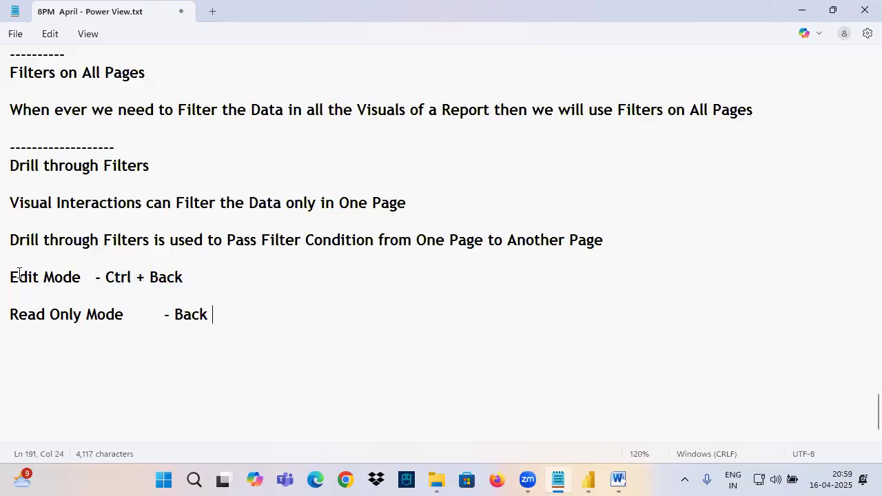
drag(101, 279, 140, 278)
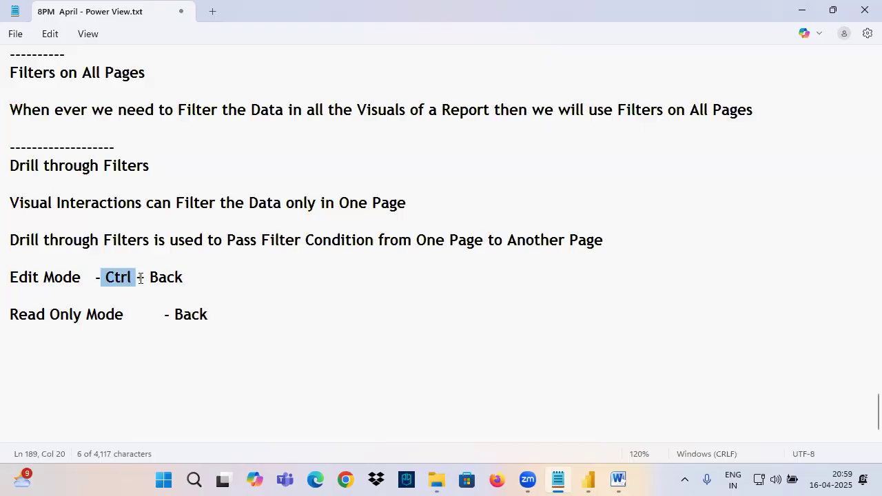
drag(173, 314, 213, 315)
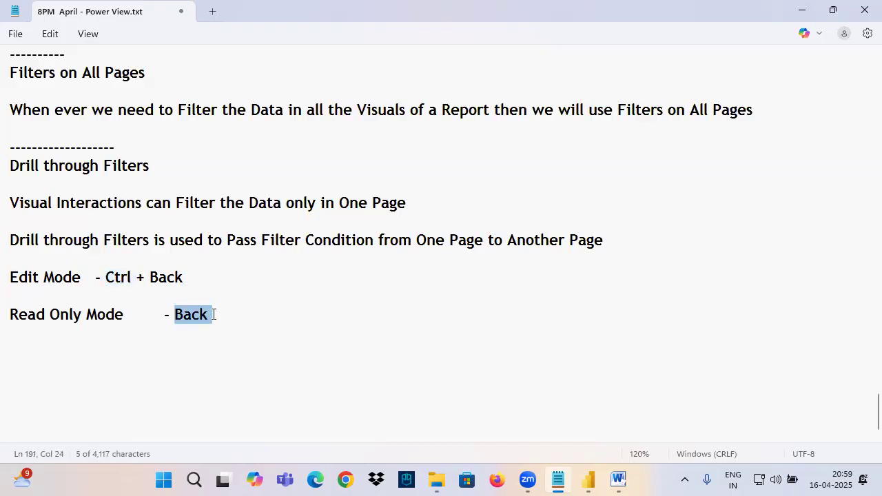
- Switch to the Power BI Architecture document in Word and mark the path from Power BI Desktop through Power BI Service to Clients
click(618, 481)
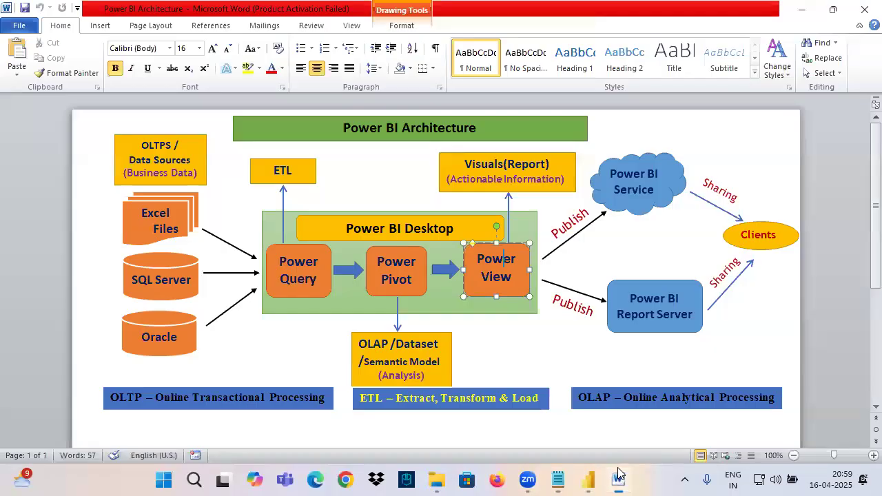
drag(624, 196, 526, 263)
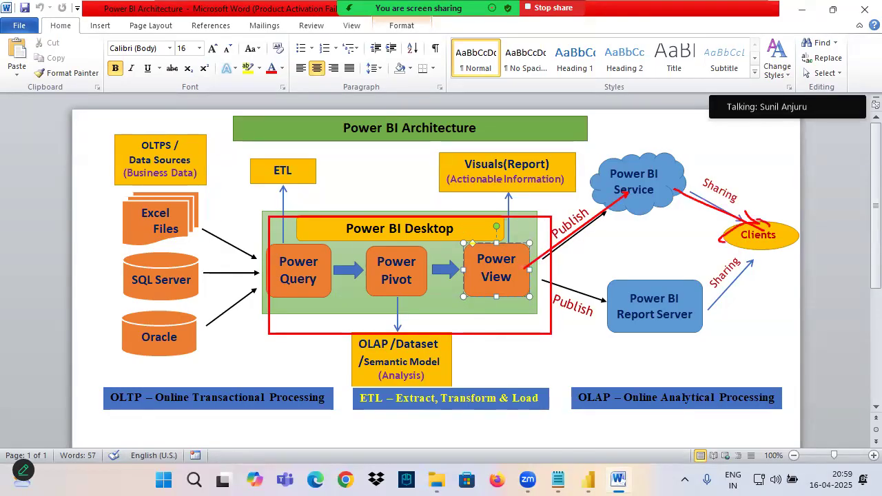